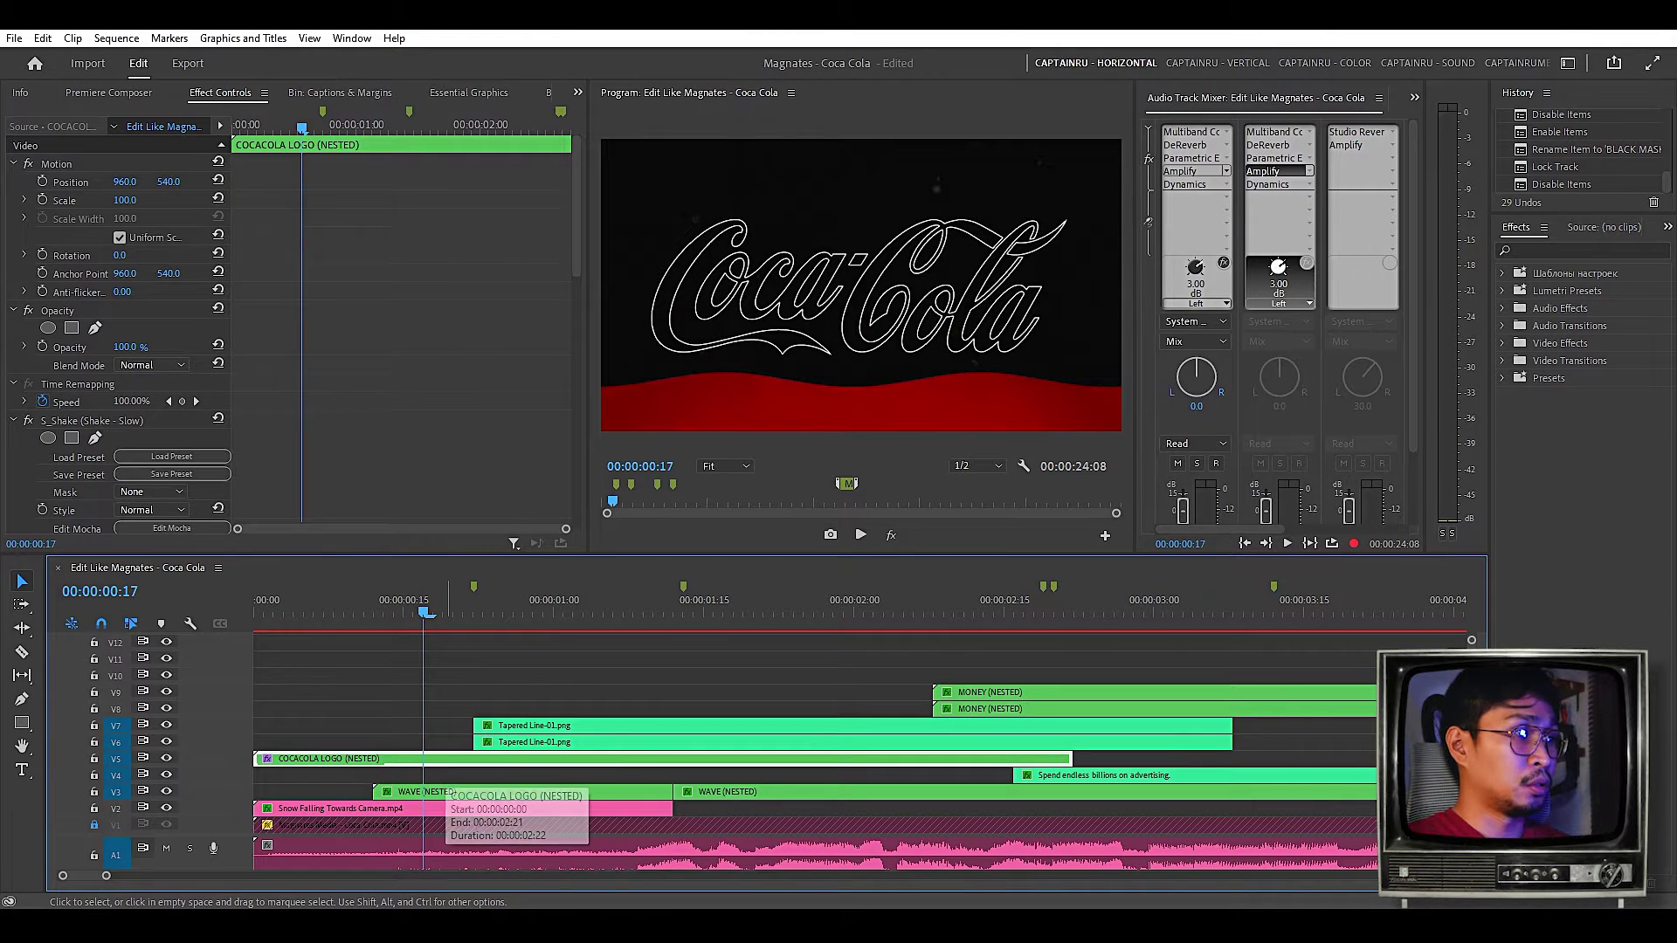
- Open the COCACOLA LOGO (NESTED) sequence and examine the transition between the outline and white logos over its first second
{"action": "double_click", "coordinate": [441, 758]}
{"action": "left_click_drag", "start_coordinate": [387, 607], "coordinate": [426, 607]}
{"action": "key", "text": "Right"}
{"action": "key", "text": "Right"}
{"action": "key", "text": "Right"}
{"action": "key", "text": "Right"}
{"action": "key", "text": "Right"}
{"action": "key", "text": "Right"}
{"action": "key", "text": "Right"}
{"action": "key", "text": "Right"}
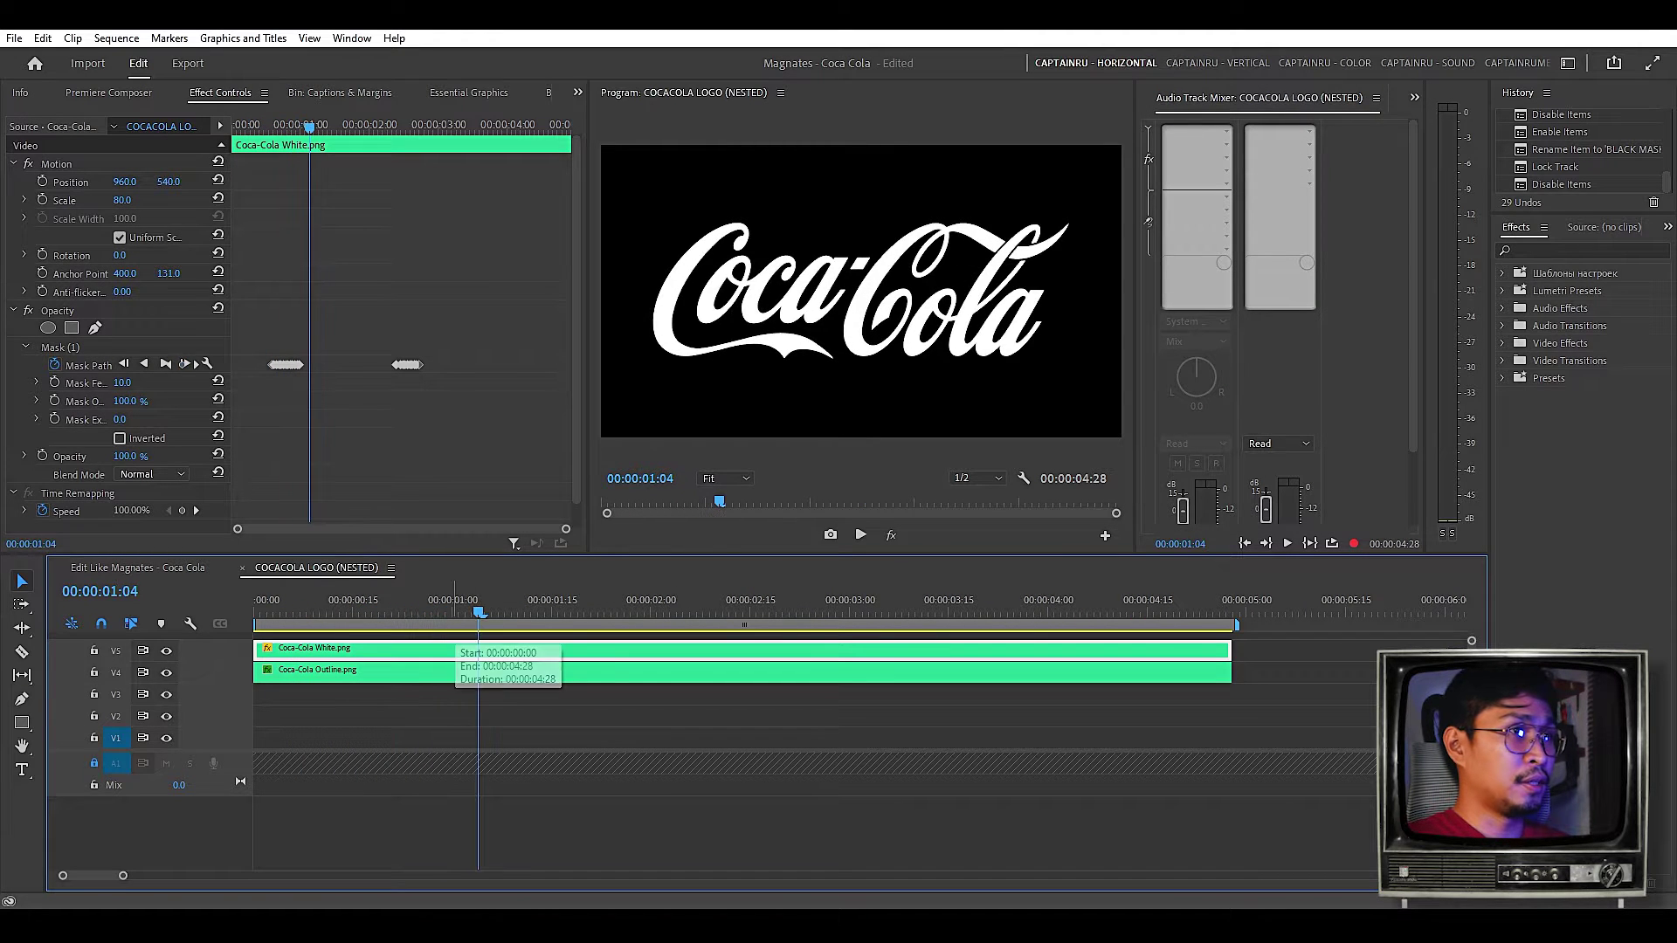
{"action": "left_click", "coordinate": [338, 607]}
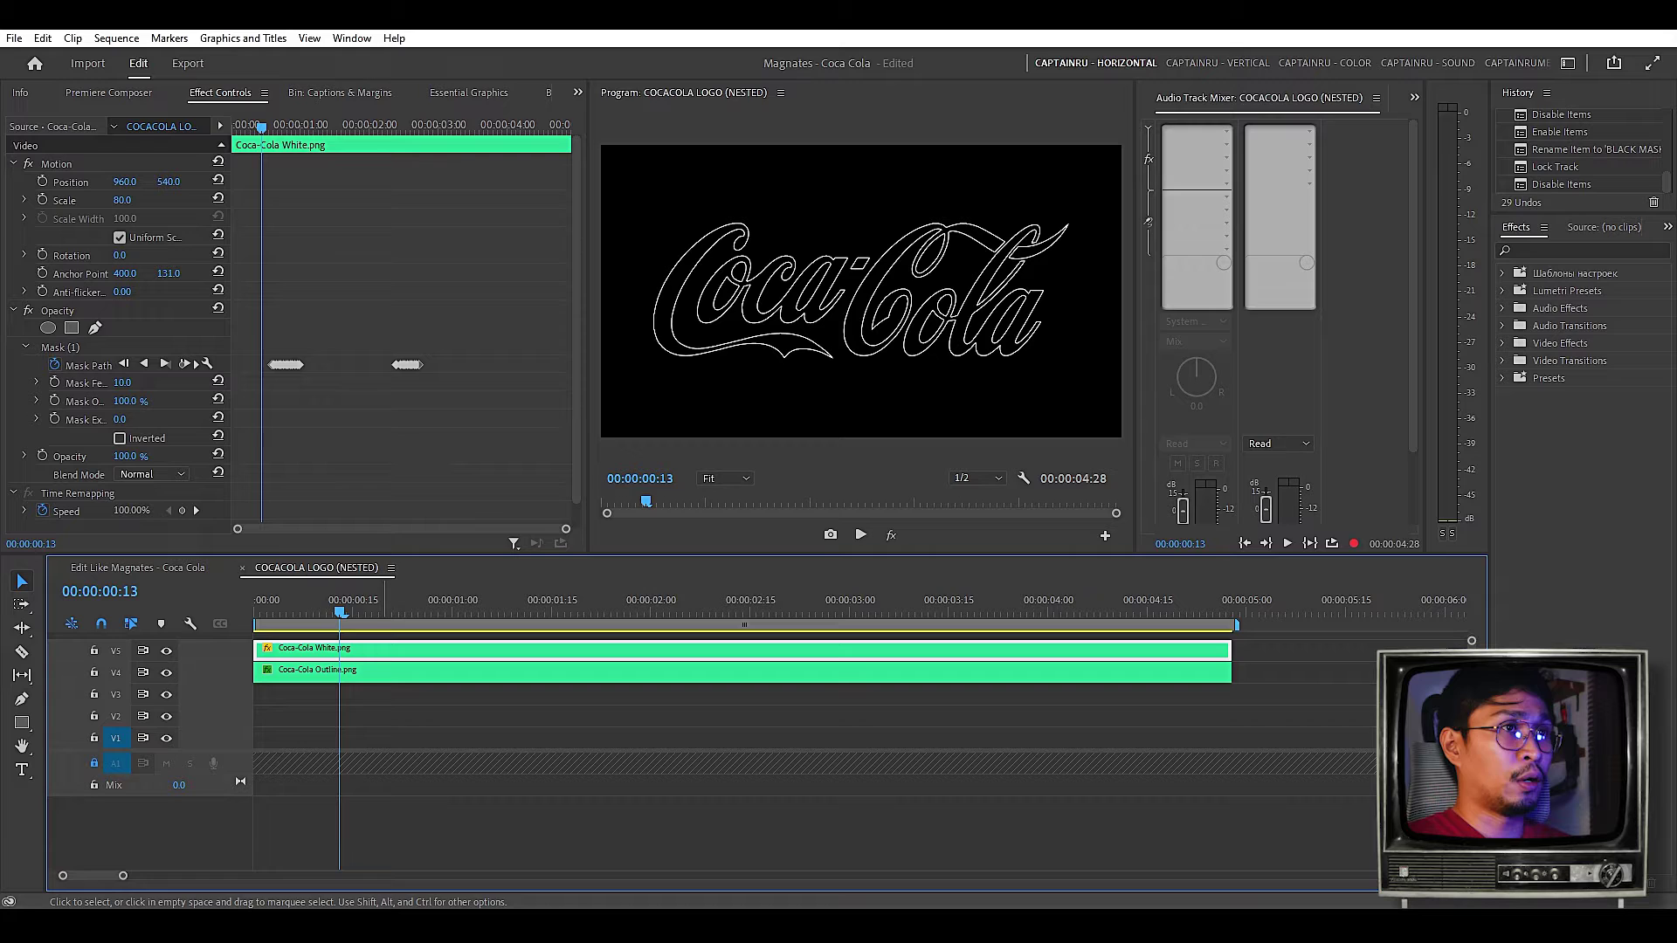
{"action": "left_click", "coordinate": [445, 602]}
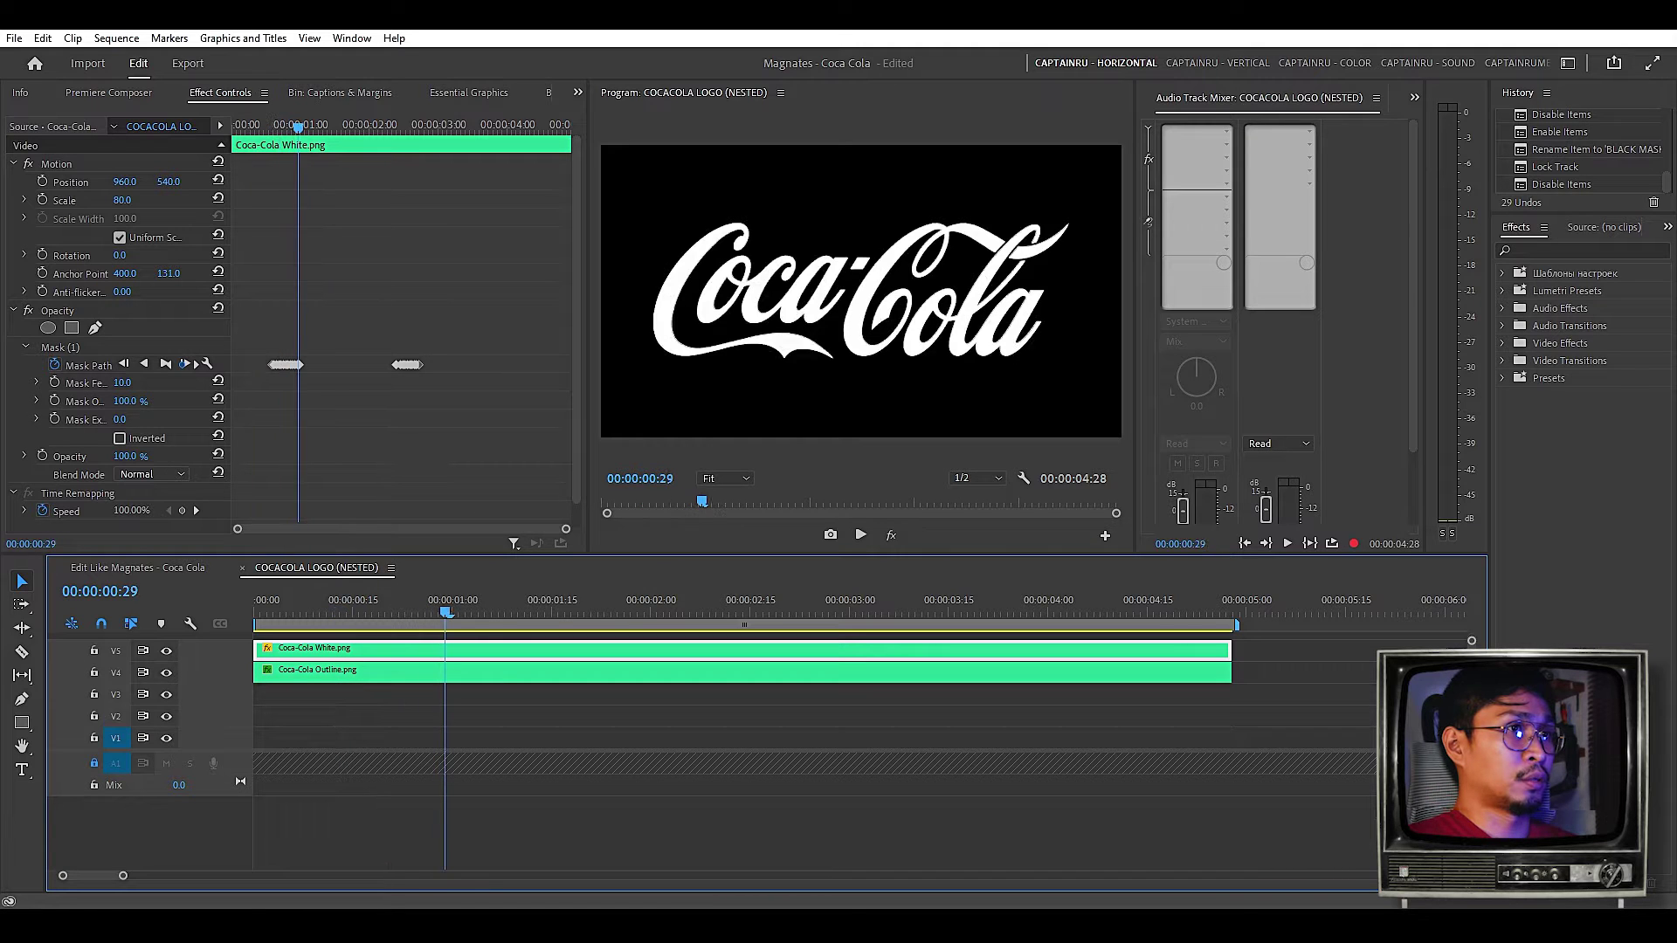
- Disable and re-enable the Coca-Cola White.png clip to compare it with the outline layer beneath
{"action": "left_click", "coordinate": [446, 671]}
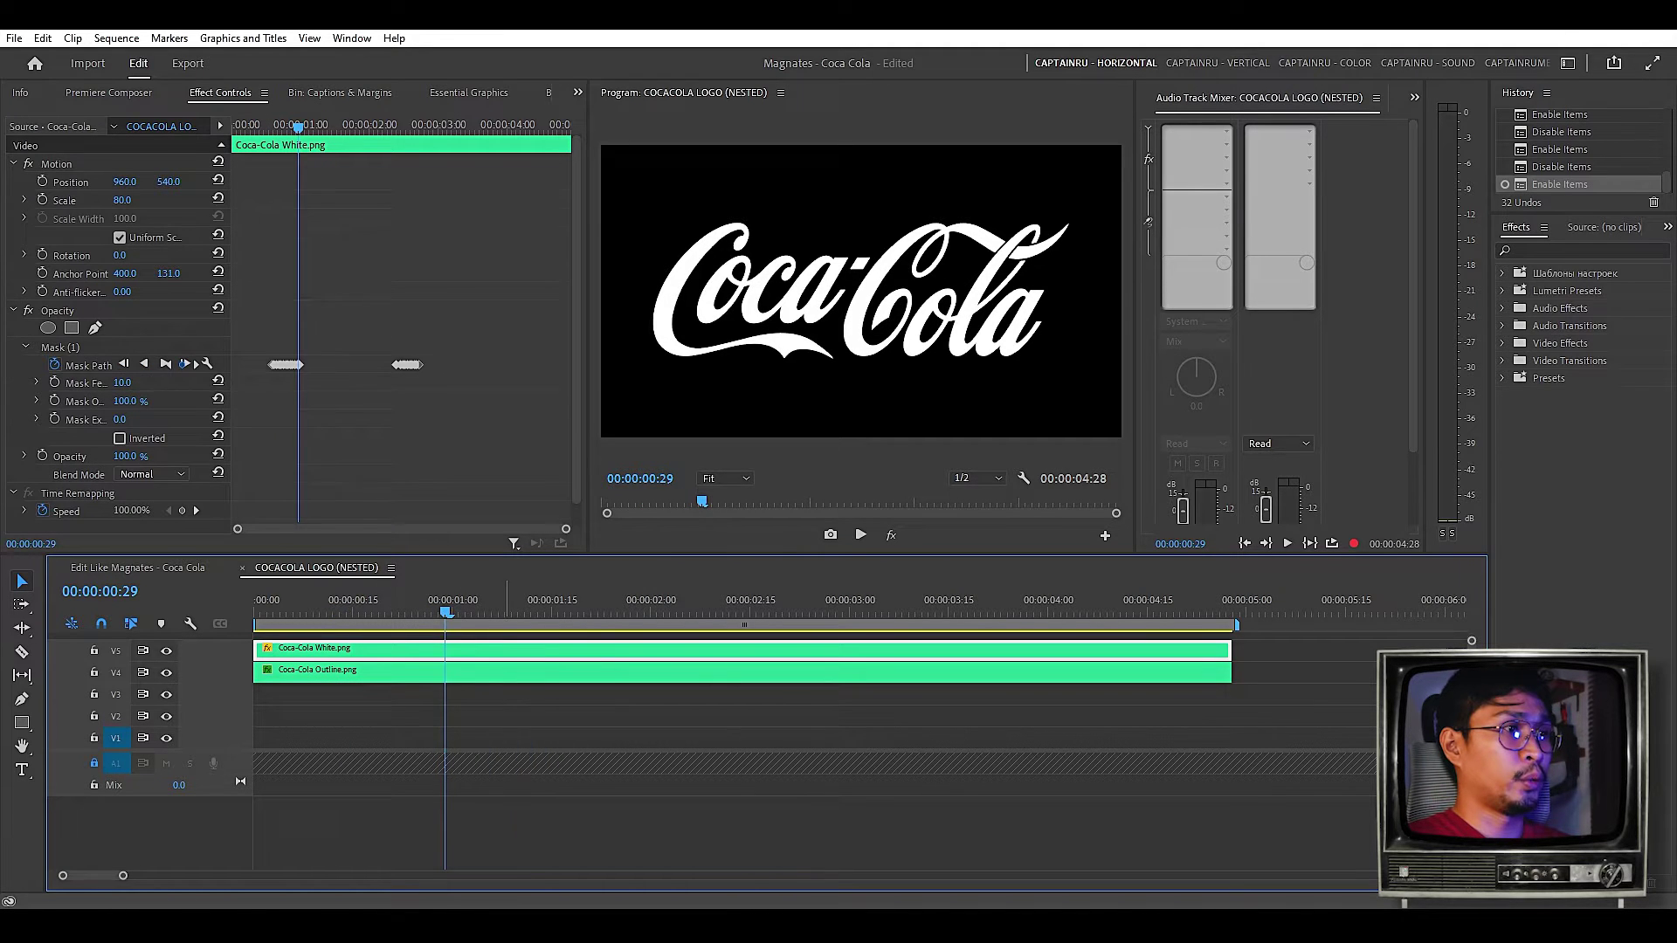
{"action": "left_click", "coordinate": [525, 603]}
{"action": "key", "text": "shift+e"}
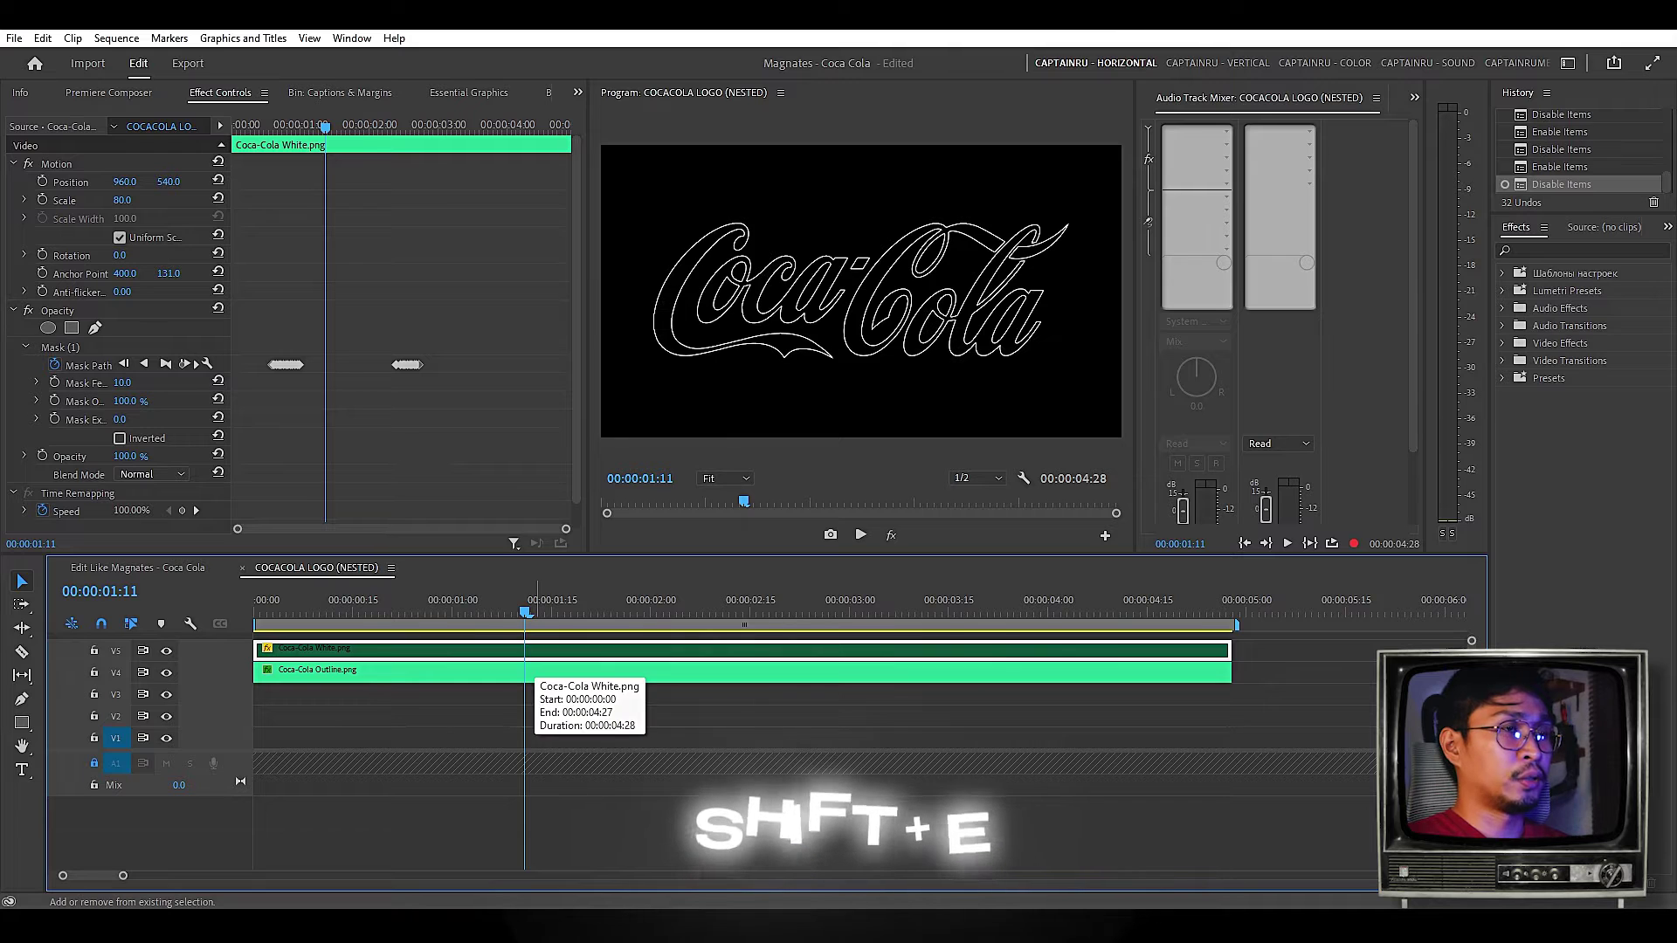
{"action": "key", "text": "shift+e"}
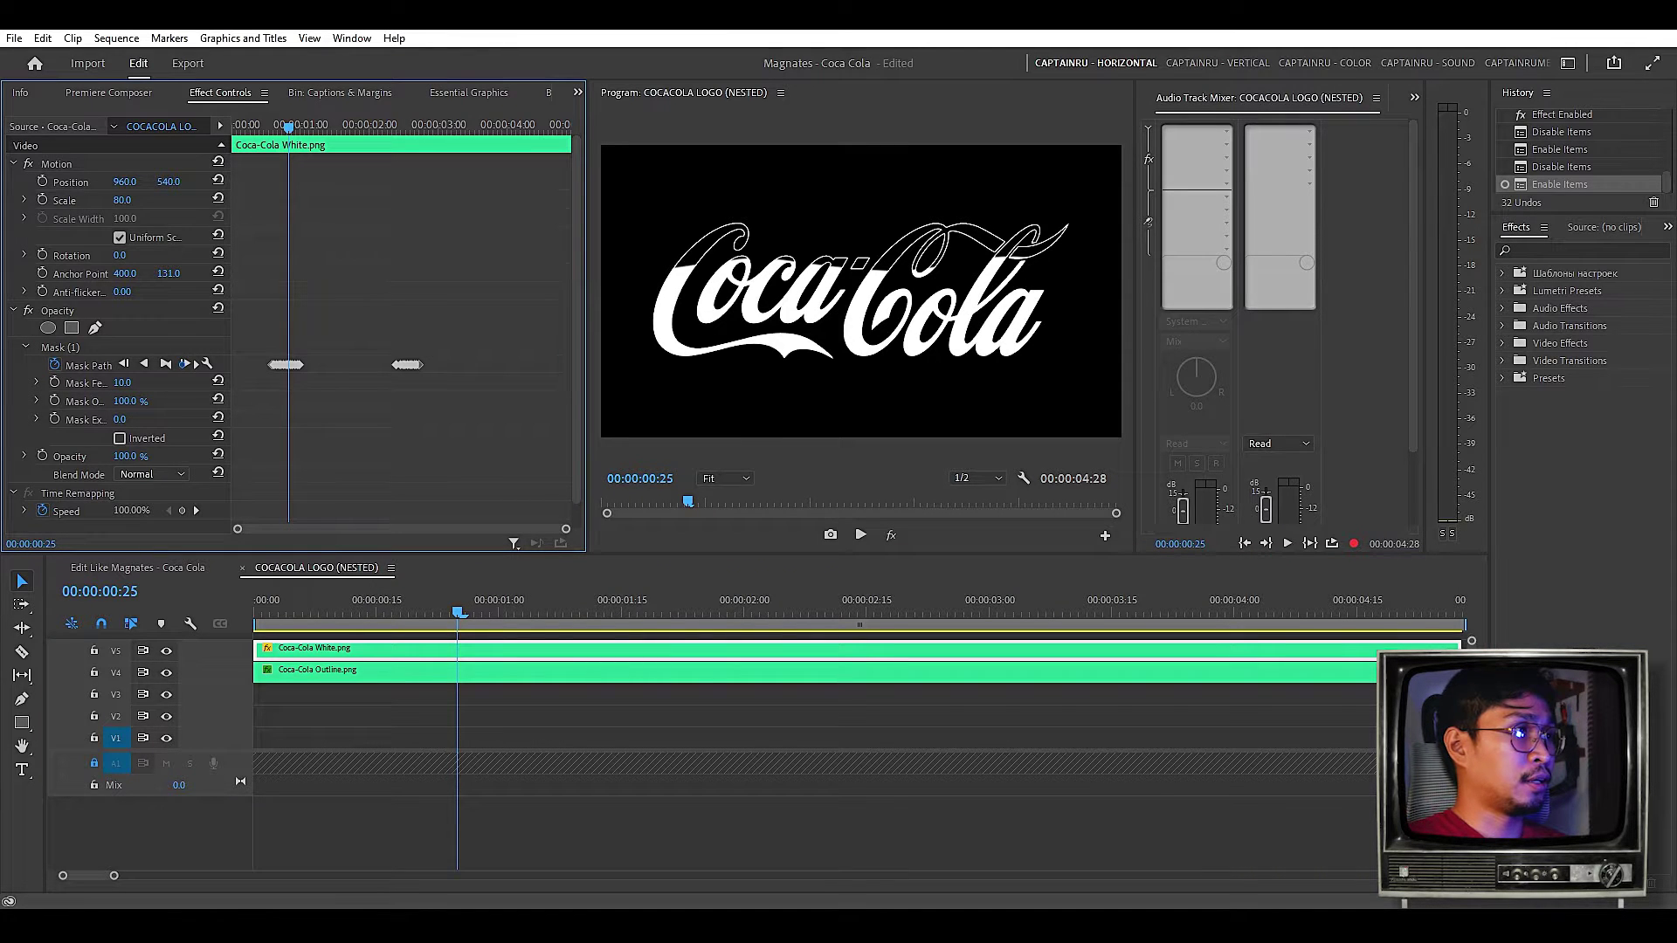
- Examine the opacity Mask (1) of Coca-Cola White.png frame by frame through its Mask Path keyframes between 00:00:00:25 and 00:00:00:17
{"action": "left_click", "coordinate": [60, 347]}
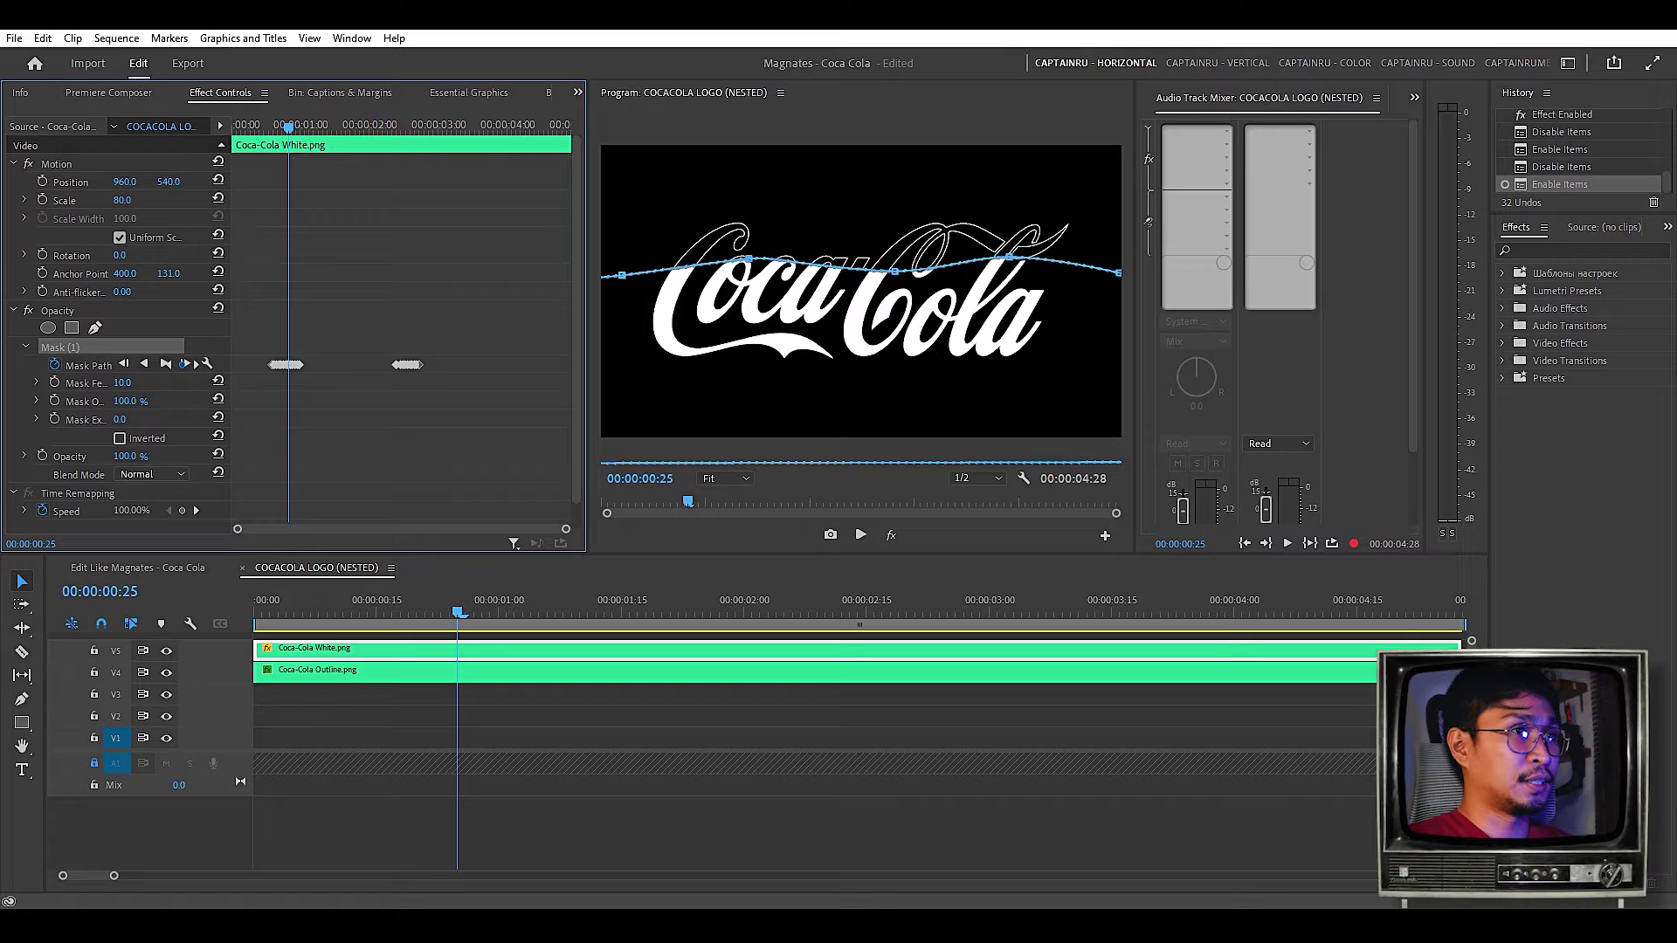
{"action": "scroll", "coordinate": [275, 365], "scroll_direction": "up", "scroll_amount": 3}
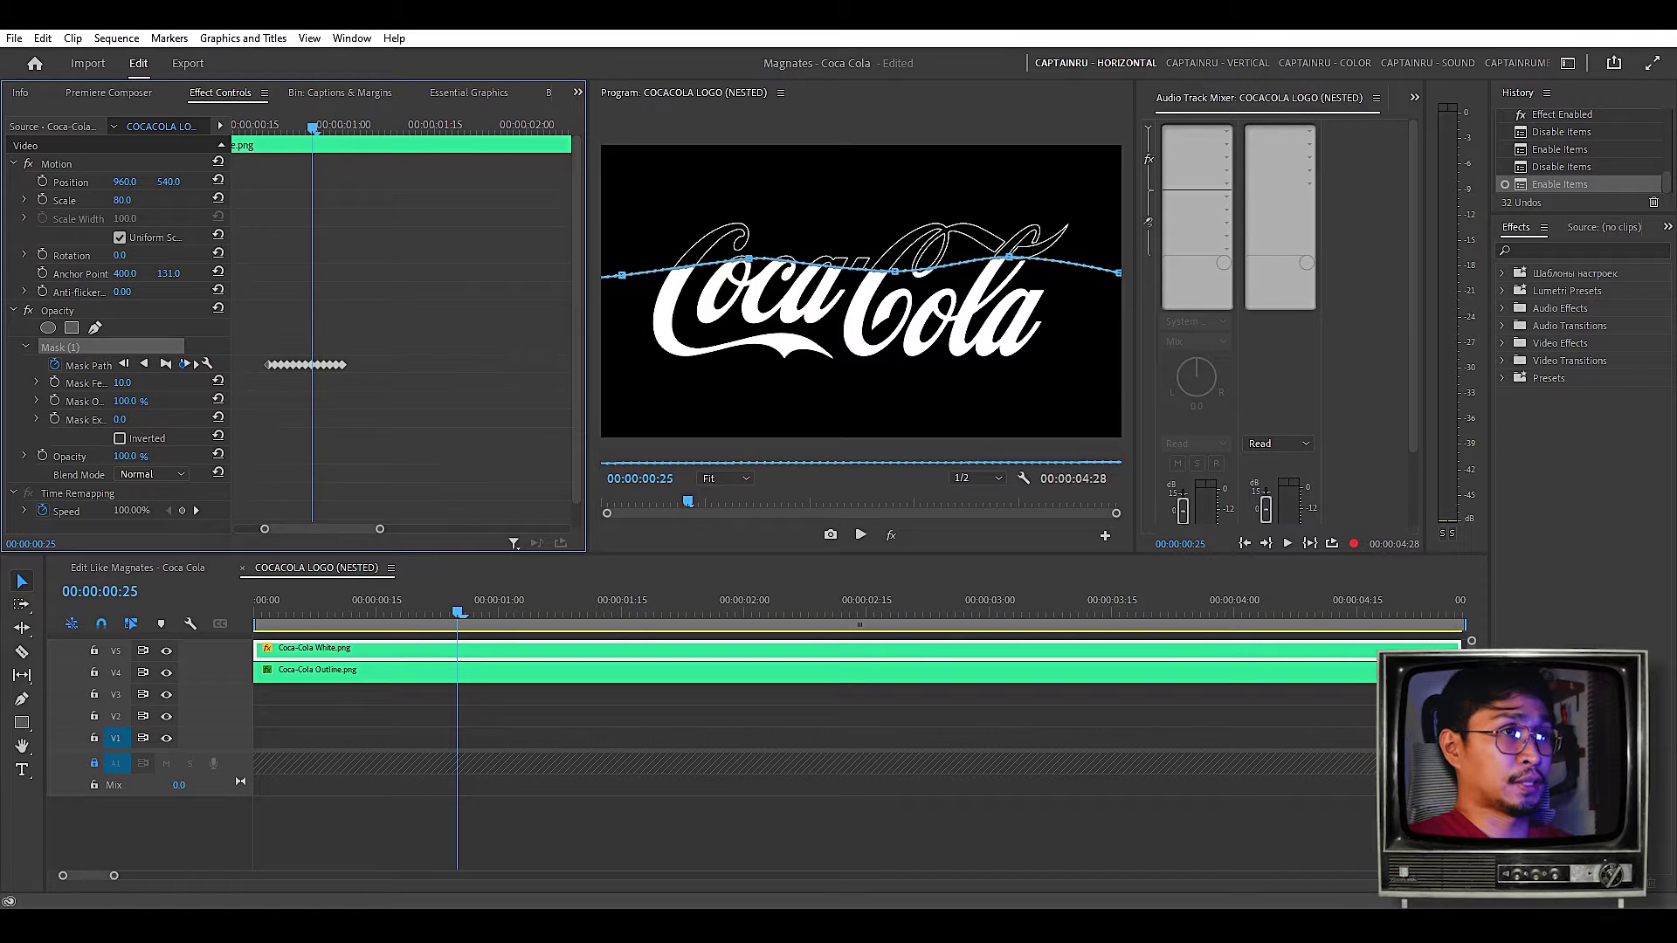
{"action": "key", "text": "Left"}
{"action": "key", "text": "Left"}
{"action": "key", "text": "Left"}
{"action": "key", "text": "Left"}
{"action": "key", "text": "Left"}
{"action": "key", "text": "Left"}
{"action": "key", "text": "Left"}
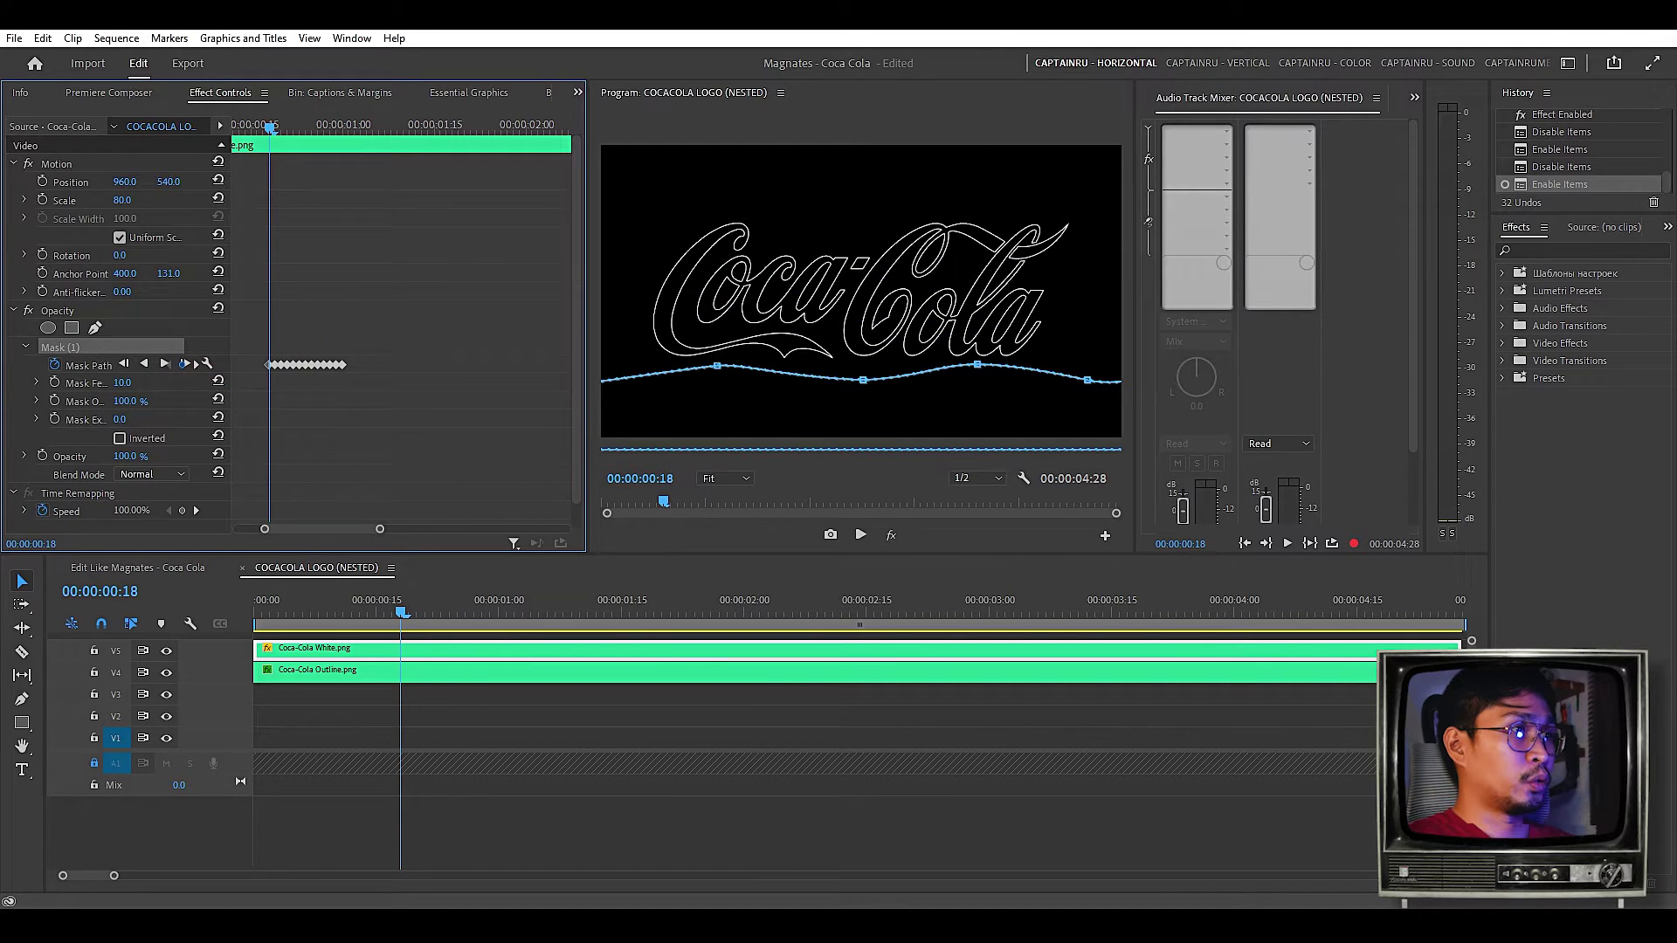
{"action": "key", "text": "Right"}
{"action": "key", "text": "Right"}
{"action": "key", "text": "Right"}
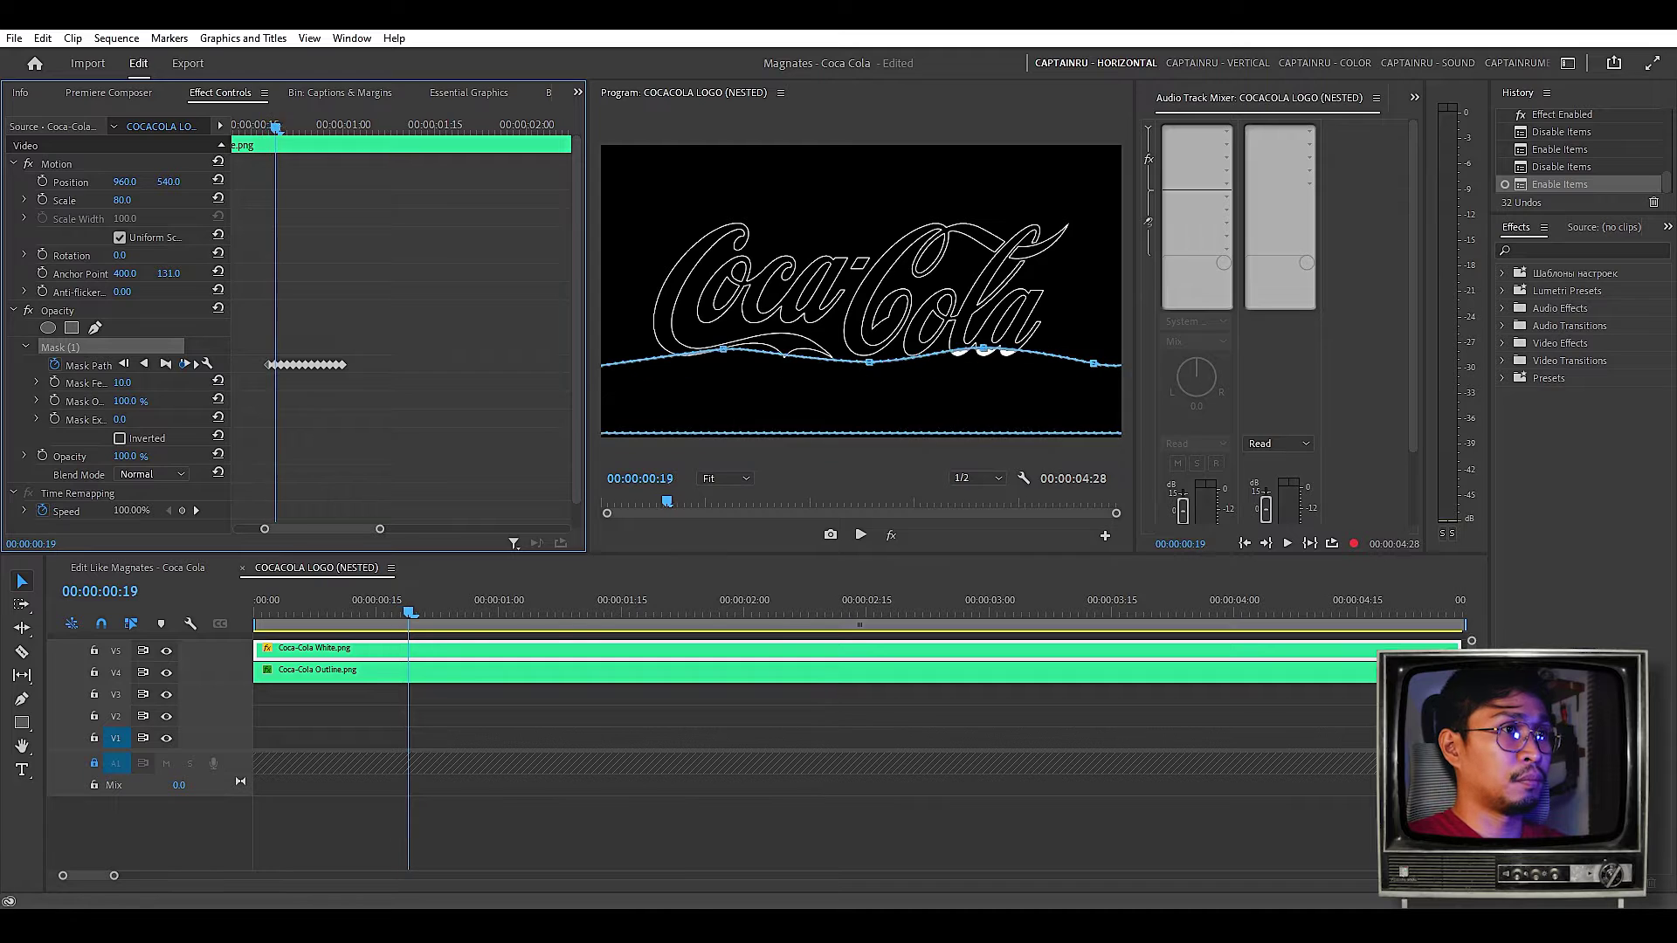
{"action": "left_click", "coordinate": [234, 776]}
{"action": "key", "text": "Left"}
{"action": "key", "text": "Left"}
{"action": "key", "text": "Left"}
{"action": "key", "text": "Left"}
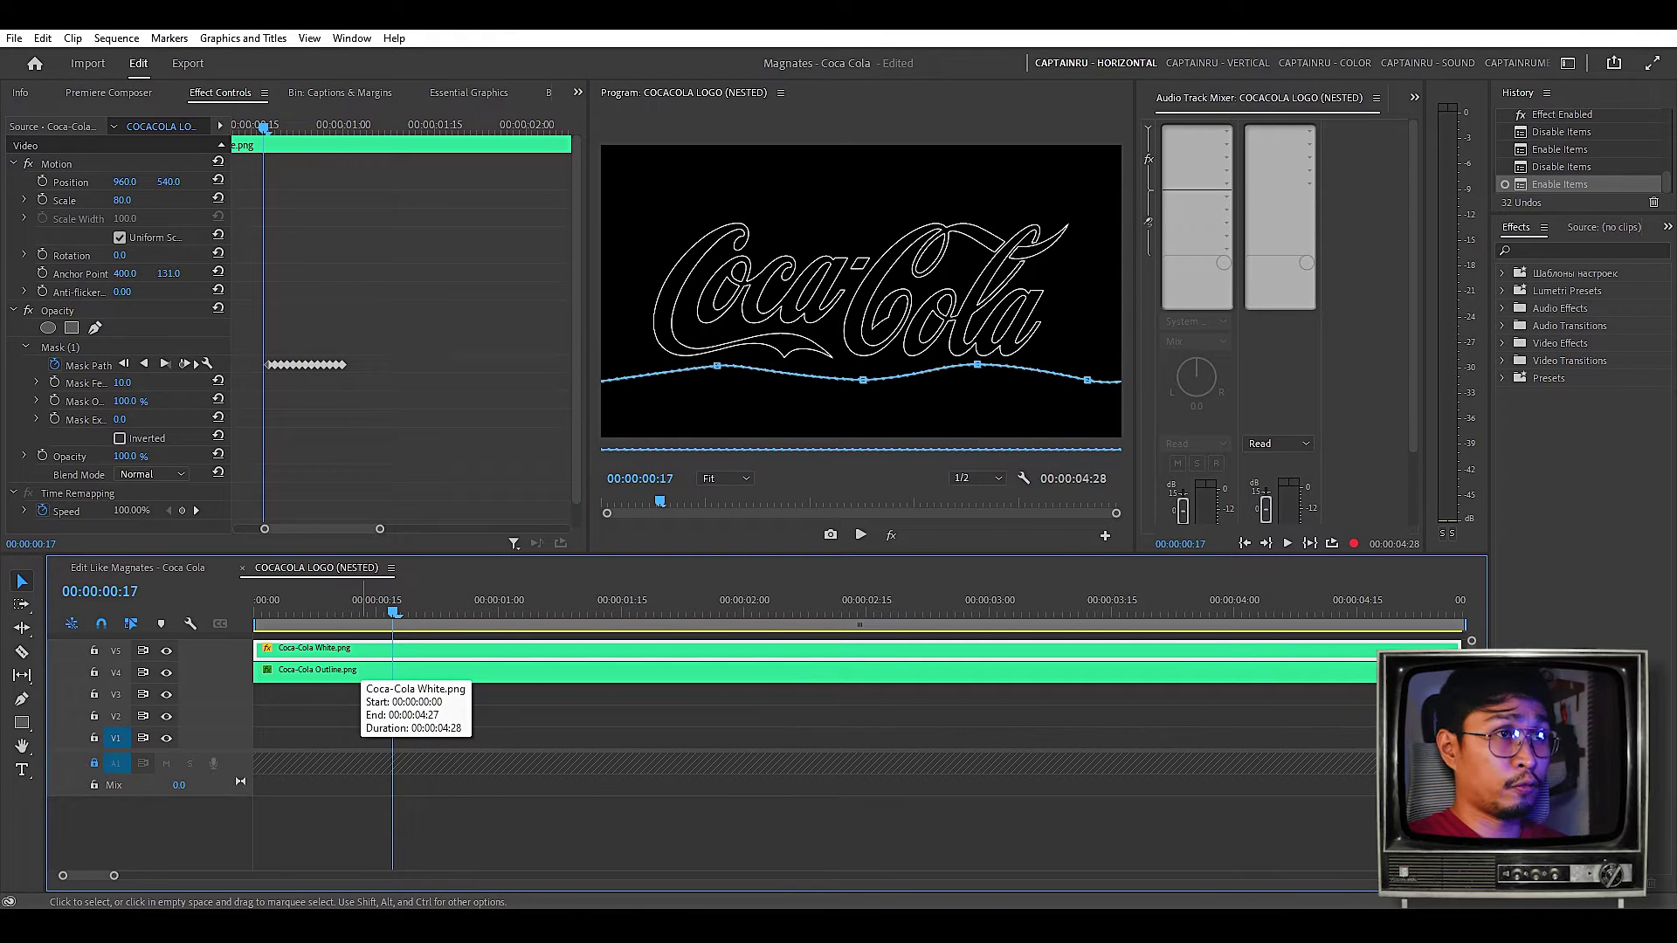
- Delete the animated opacity Mask (1) from the Coca-Cola White.png clip
{"action": "left_click", "coordinate": [60, 347]}
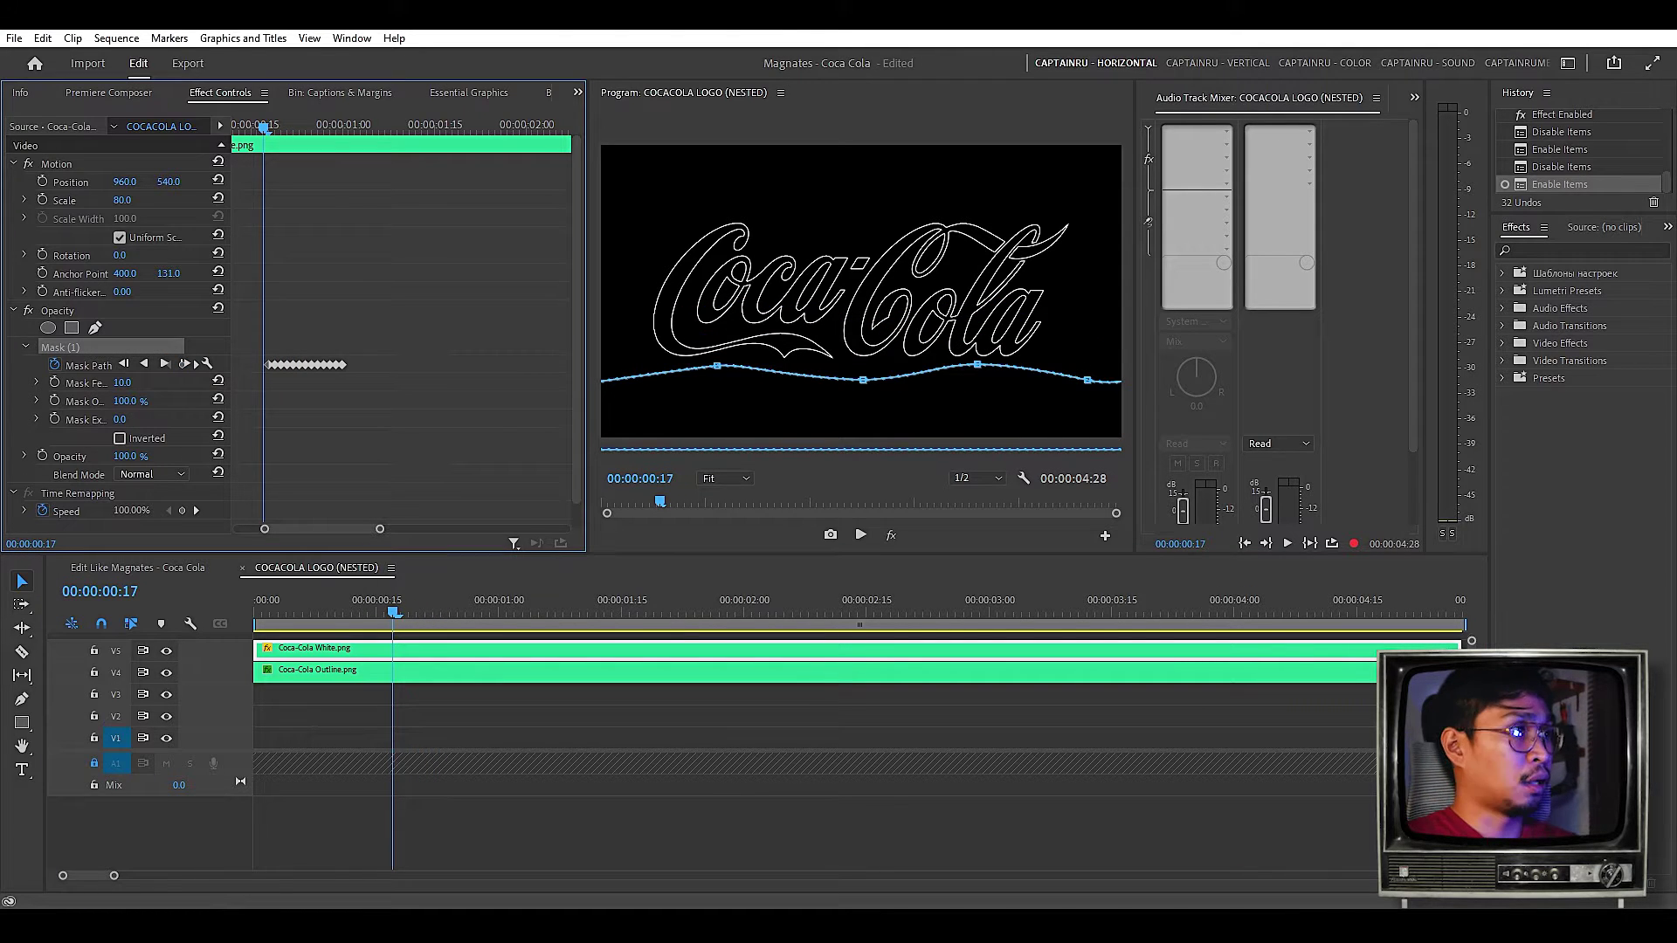
{"action": "key", "text": "Delete"}
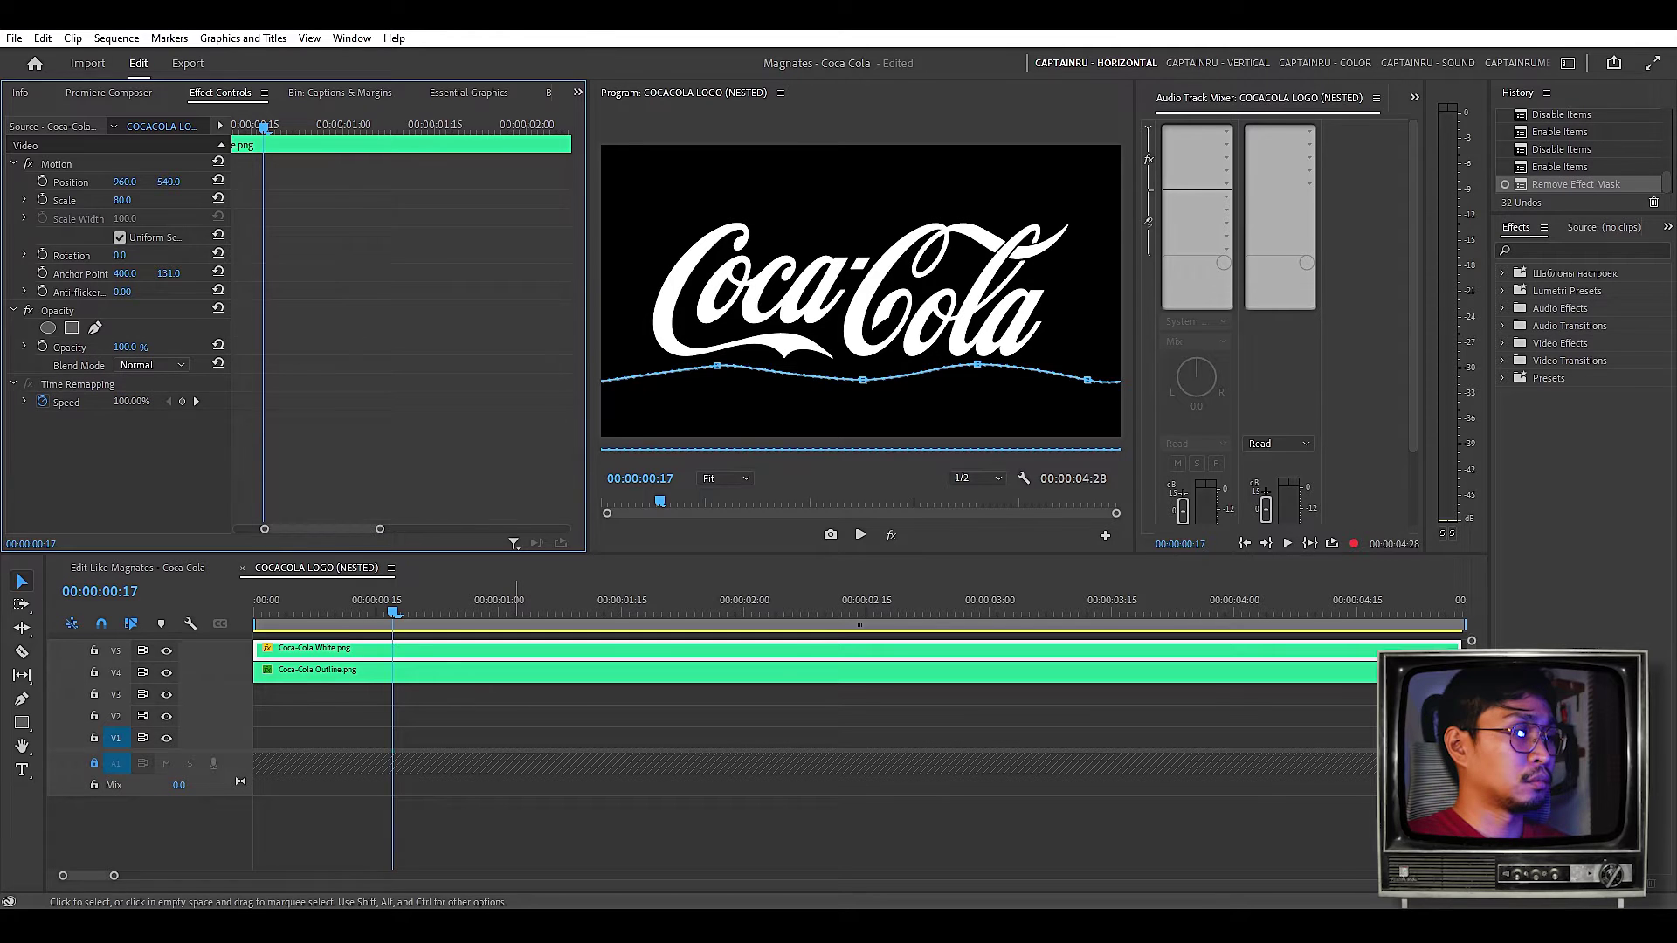
{"action": "left_click", "coordinate": [234, 775]}
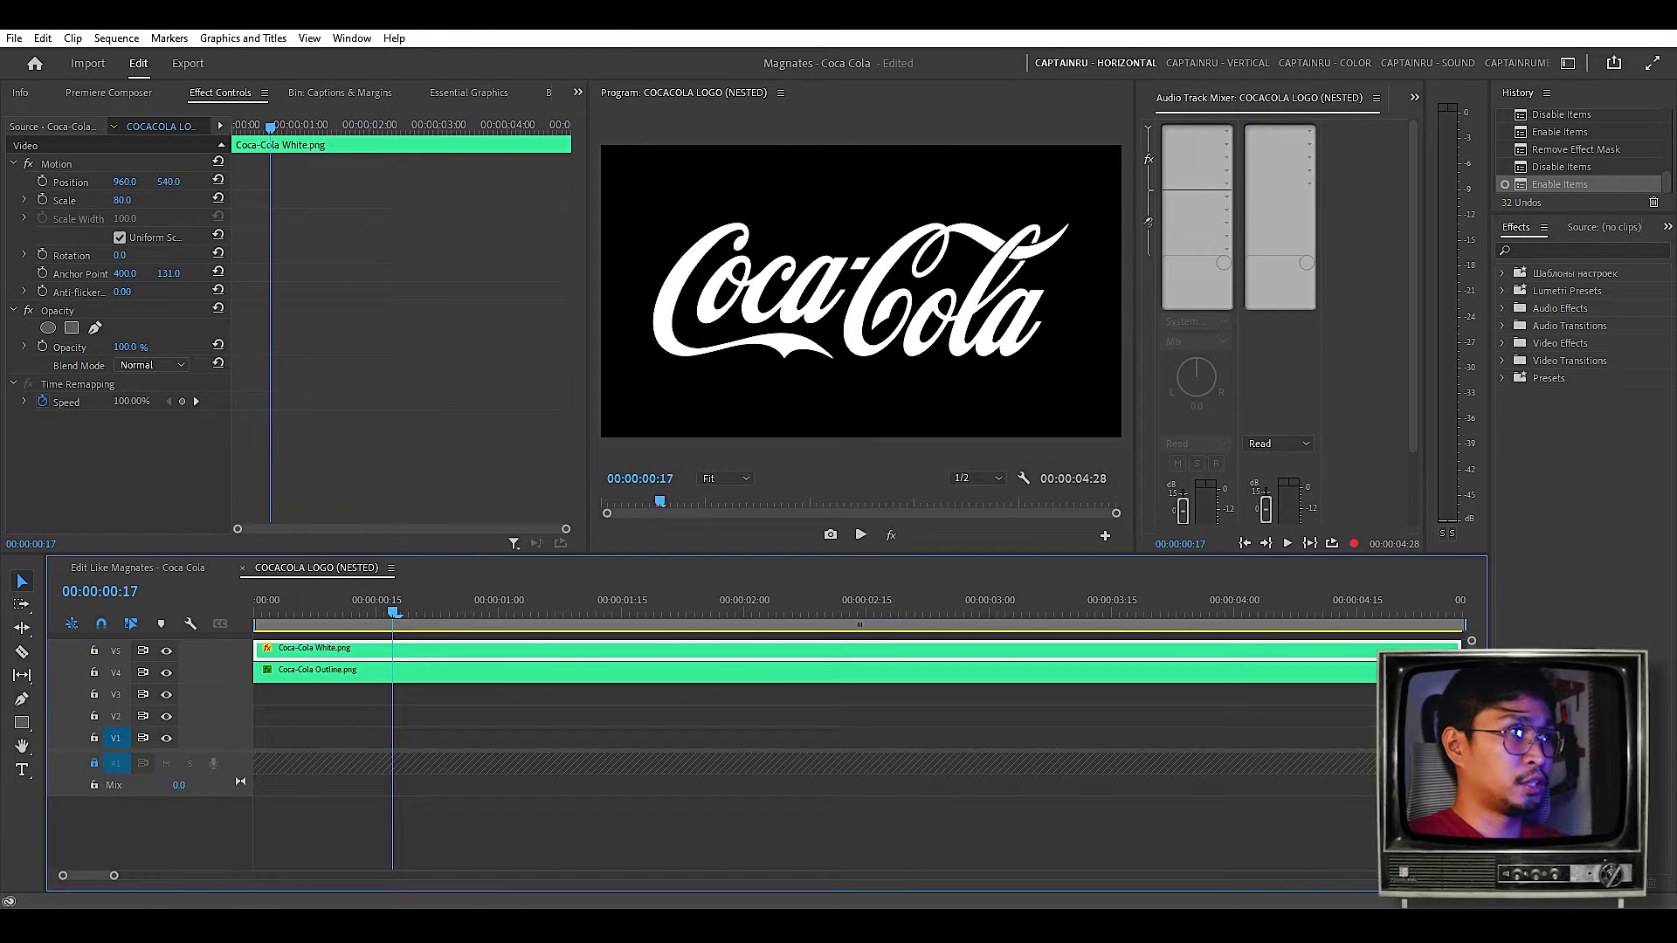
- Draw a closed Pen mask in Opacity on Coca-Cola White.png, with a wavy upper edge crossing the logo and its lower part enclosed
{"action": "left_click", "coordinate": [95, 327]}
{"action": "left_click", "coordinate": [615, 287]}
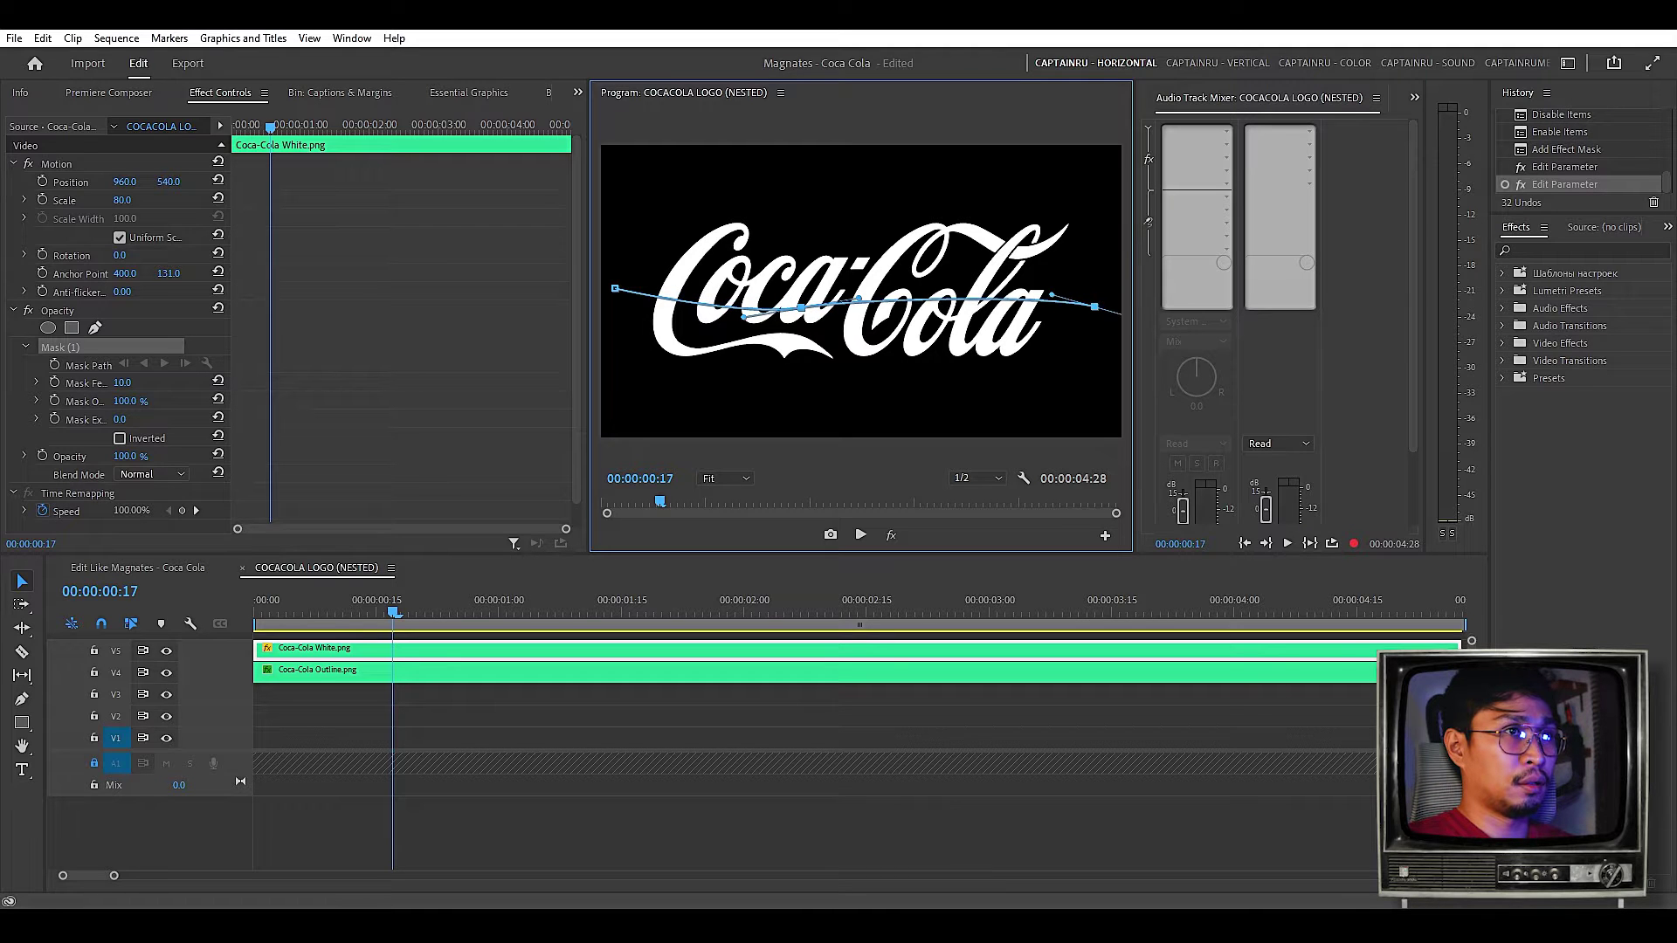
{"action": "left_click_drag", "start_coordinate": [1136, 318], "coordinate": [1140, 340]}
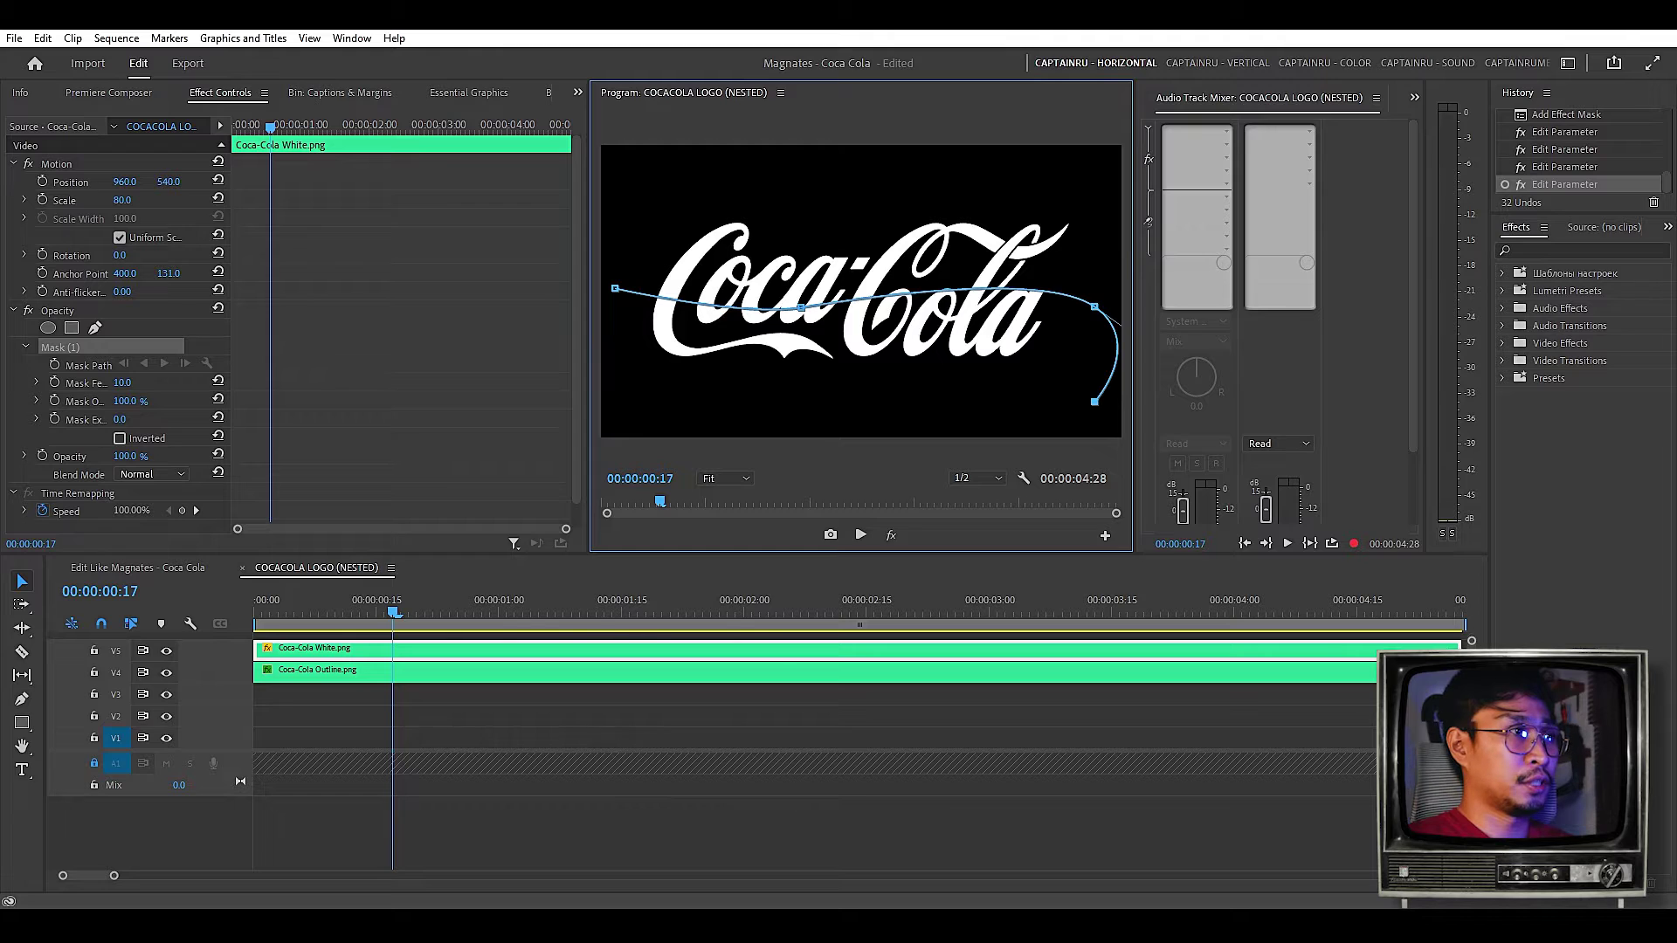
{"action": "left_click", "coordinate": [626, 429]}
{"action": "left_click", "coordinate": [615, 287]}
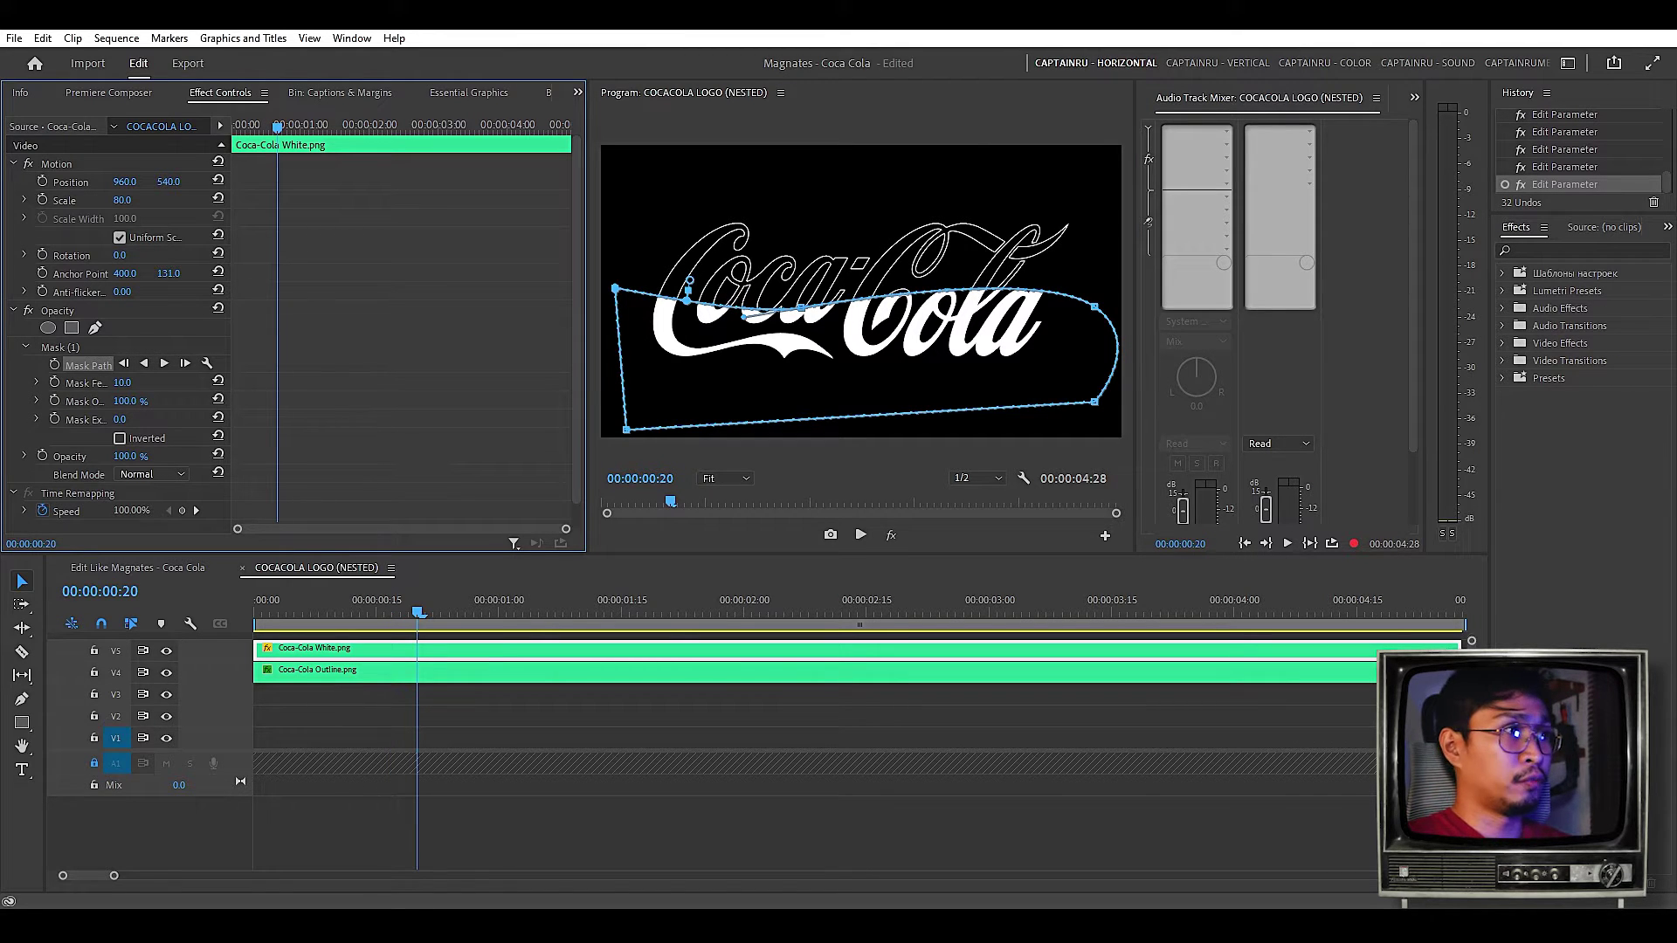
- Start Mask Path keyframing at 00:00:00:20, and at 00:00:00:21 shift the whole mask slightly upward before advancing one more frame
{"action": "left_click", "coordinate": [55, 365]}
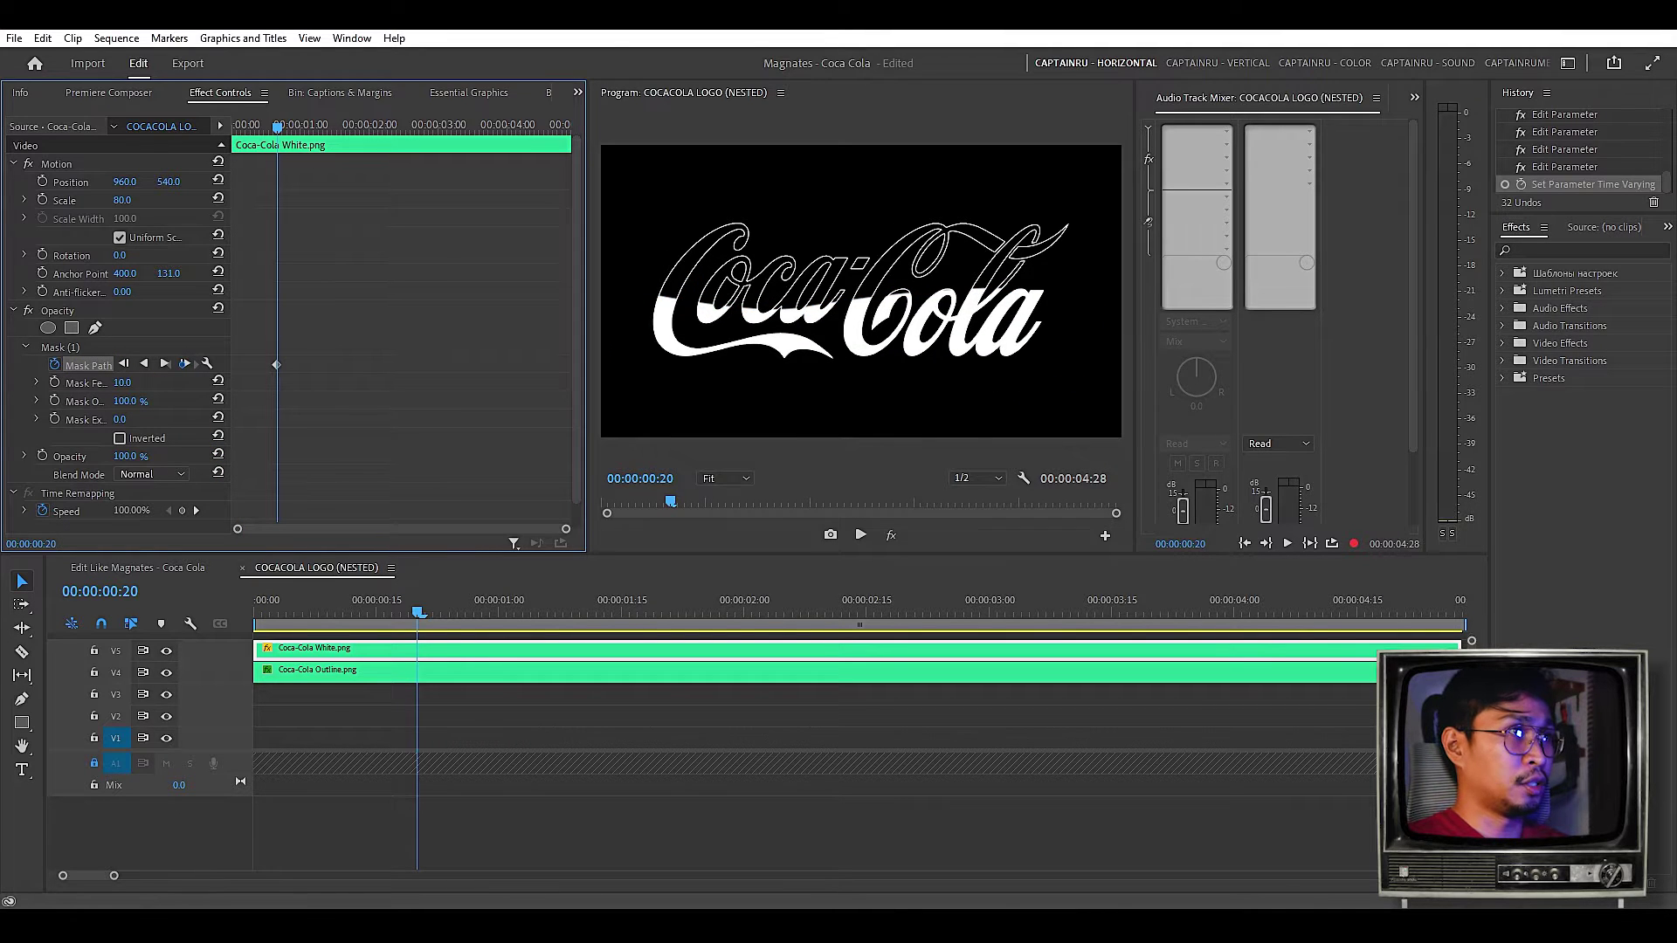
{"action": "key", "text": "Right"}
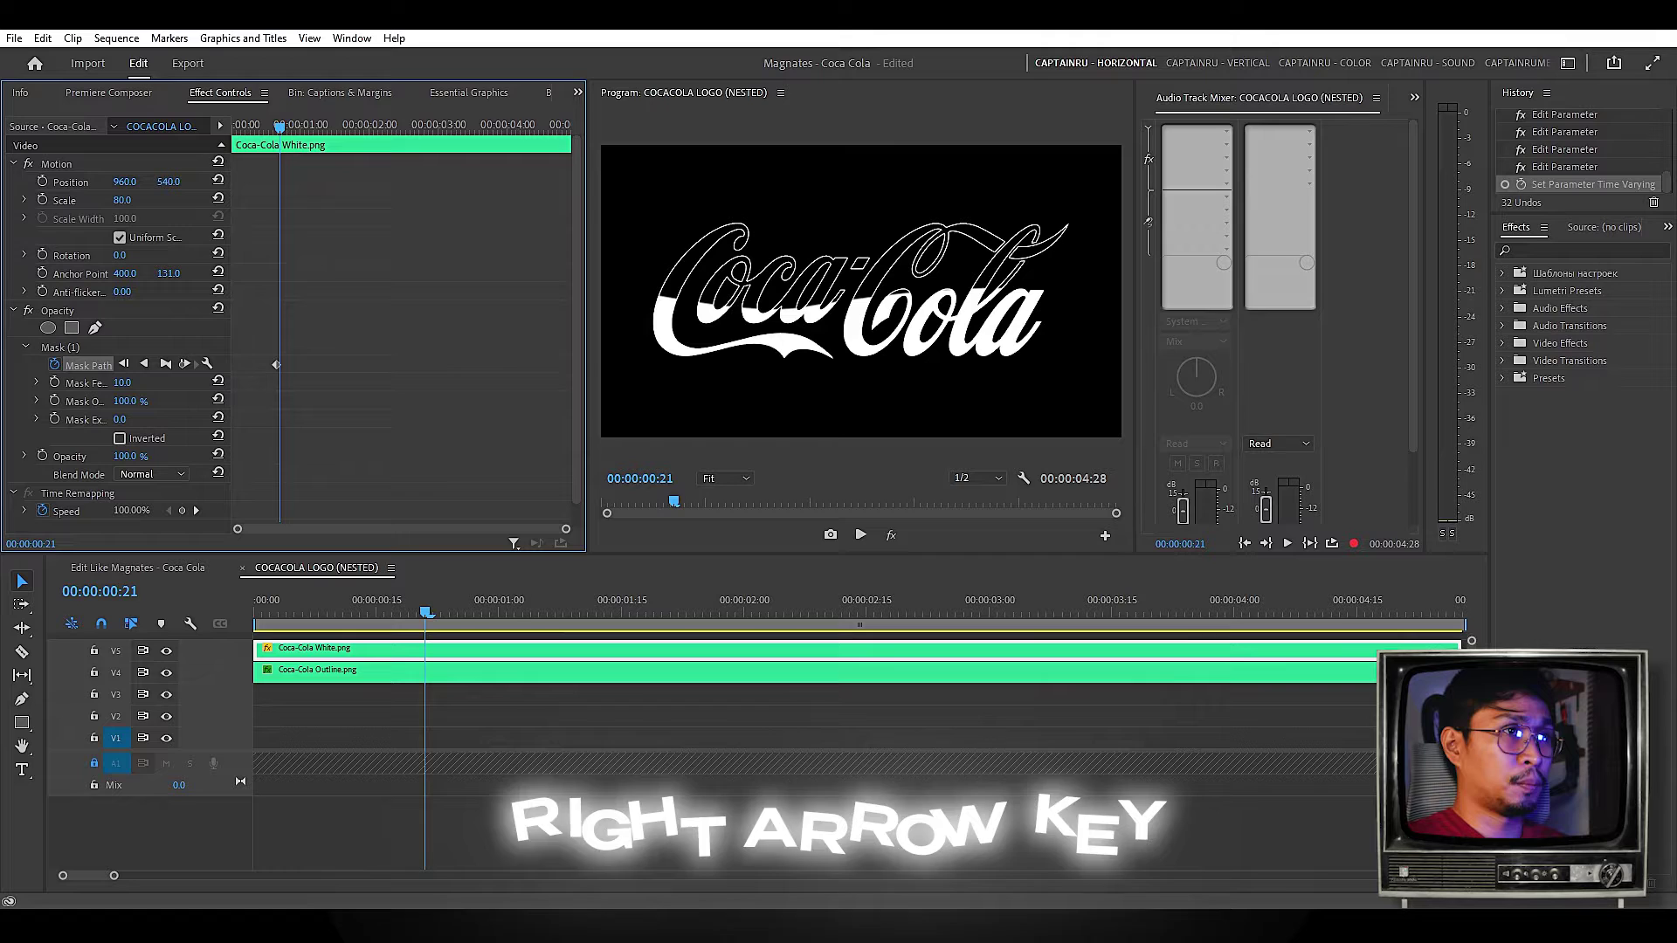
{"action": "left_click", "coordinate": [60, 347]}
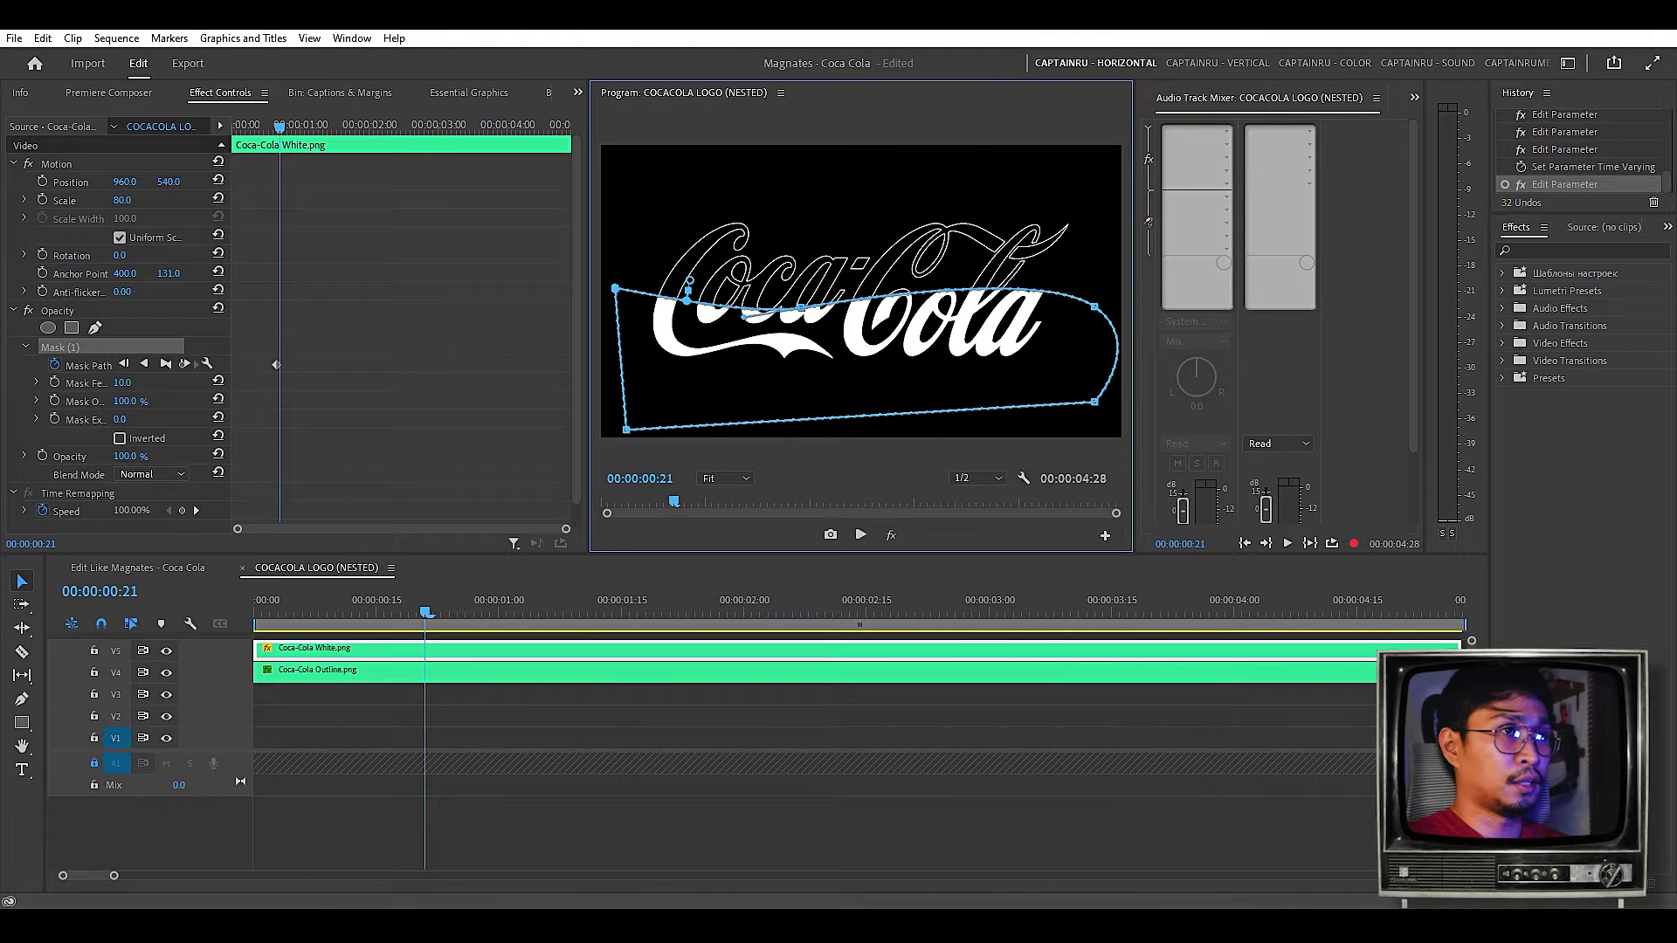
{"action": "left_click_drag", "start_coordinate": [861, 375], "coordinate": [861, 363]}
{"action": "left_click", "coordinate": [385, 419]}
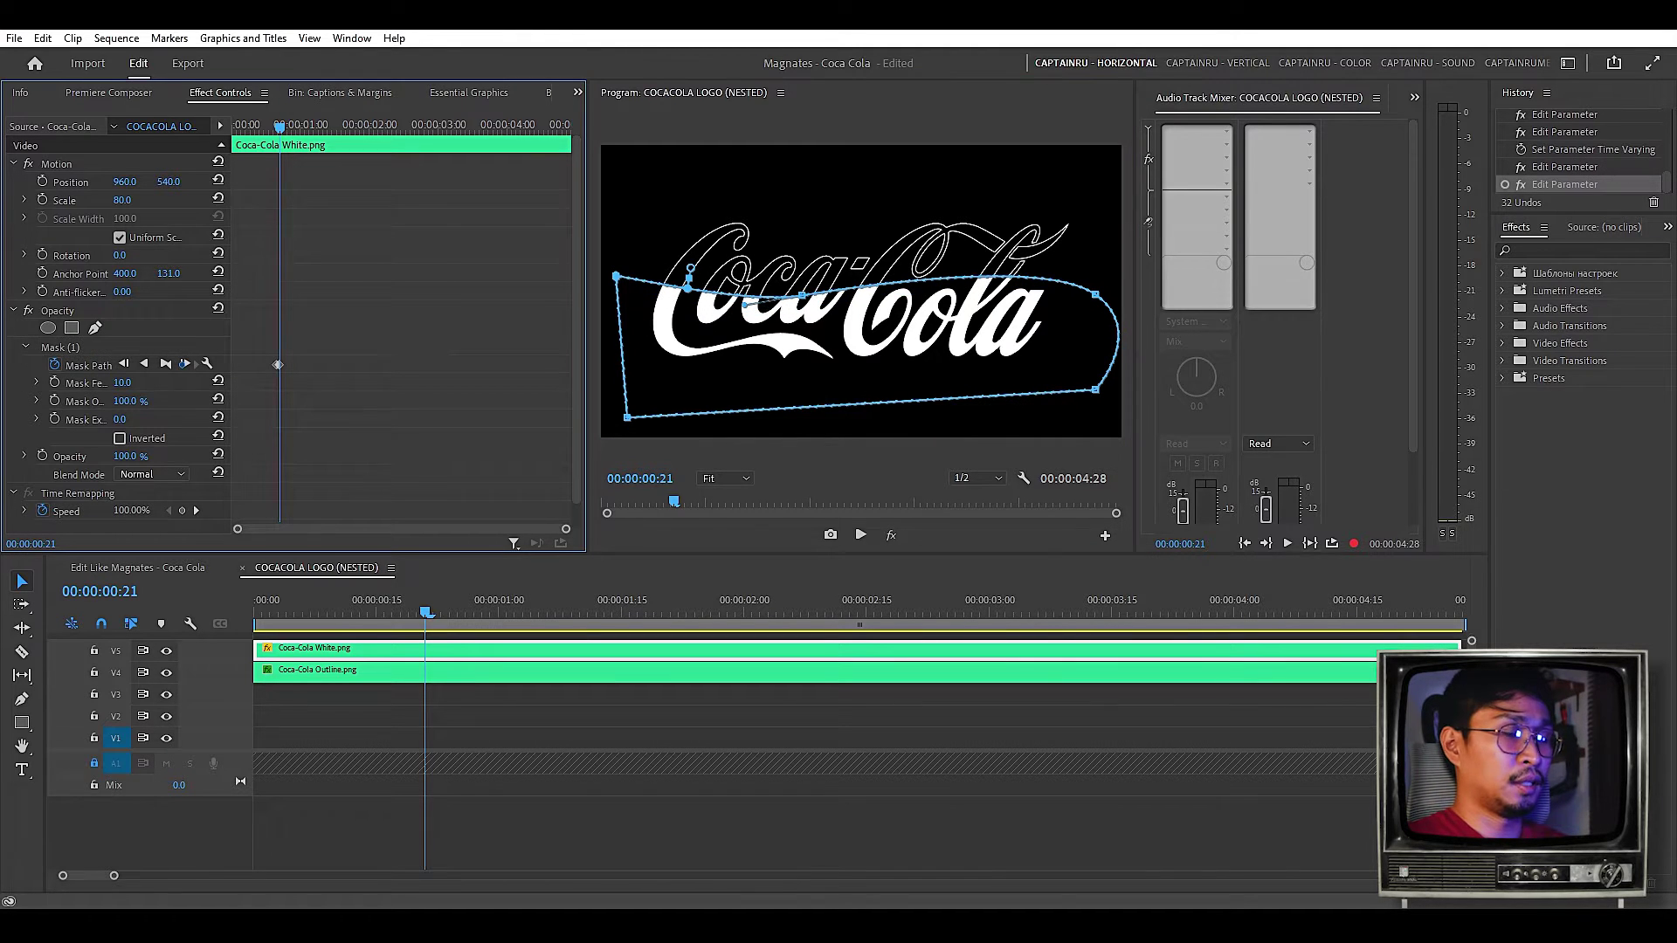
{"action": "key", "text": "Right"}
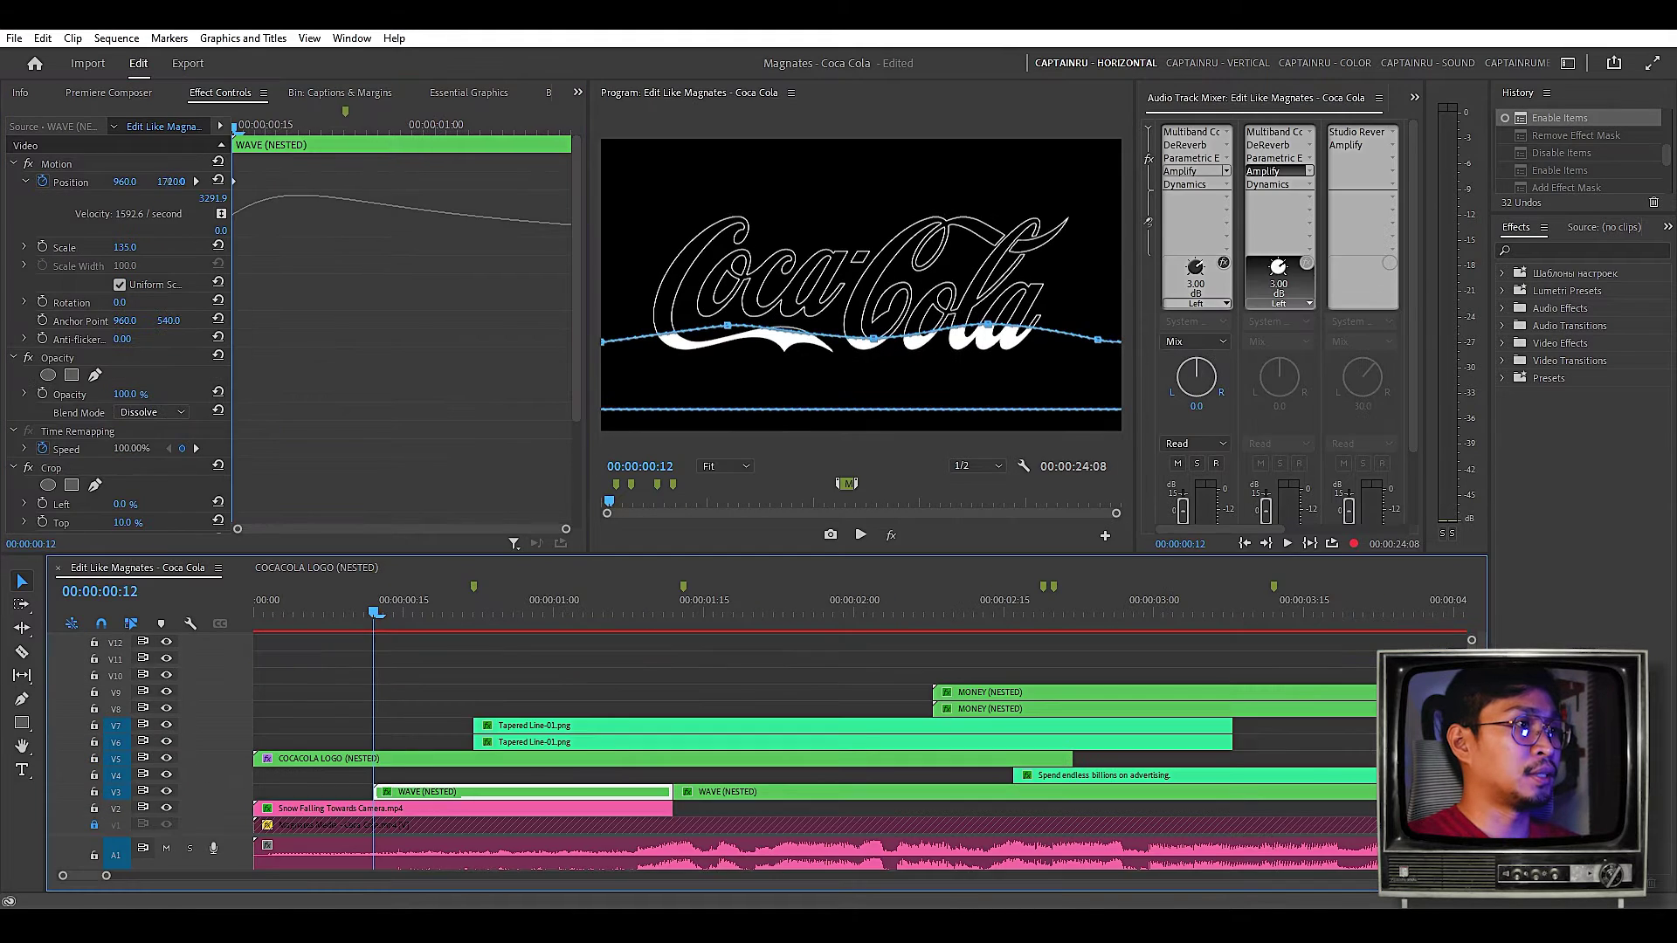
- Play the main sequence and open the first WAVE (NESTED) clip on V3 as its own sequence
{"action": "key", "text": "space"}
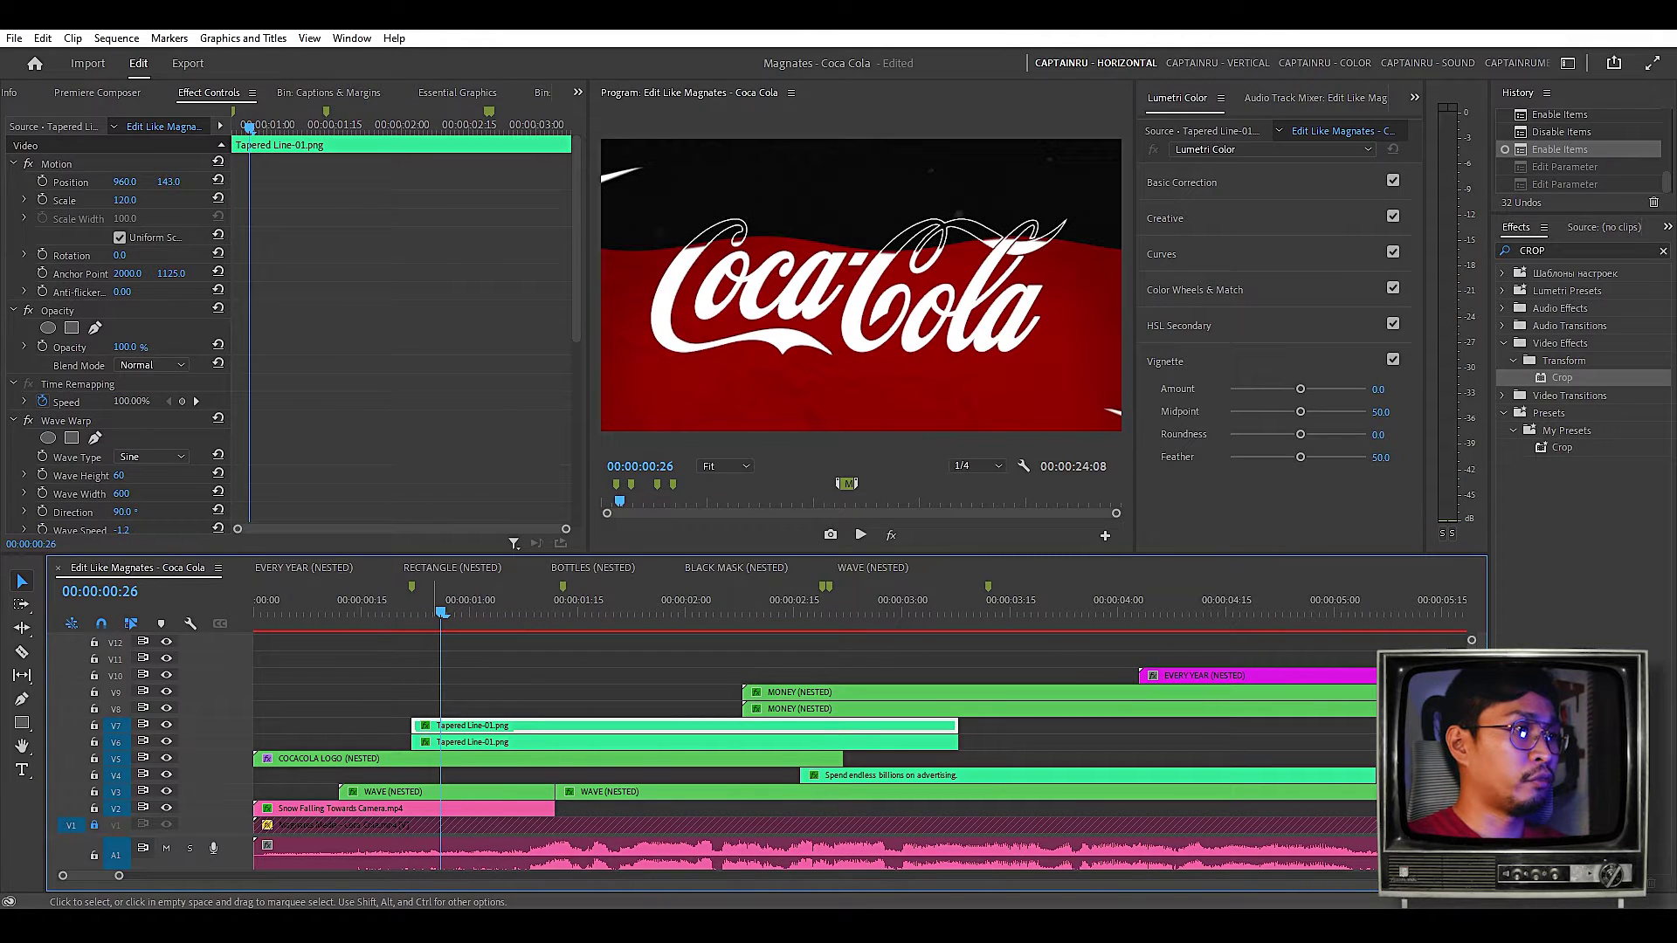
{"action": "left_click", "coordinate": [419, 791]}
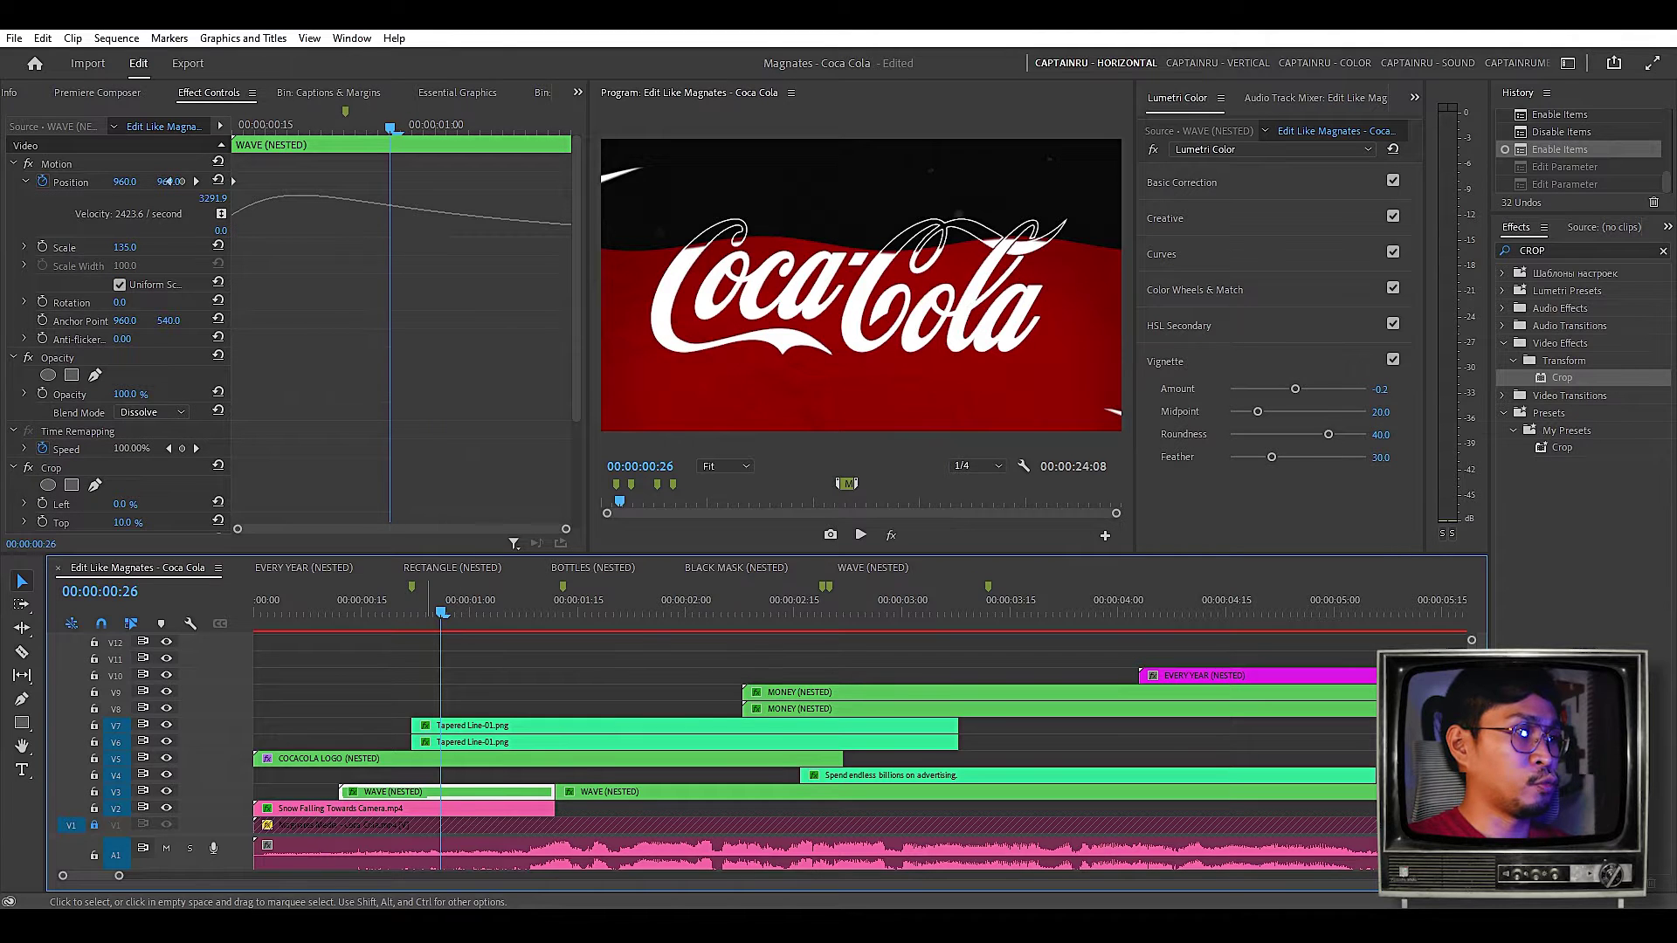
{"action": "double_click", "coordinate": [419, 791]}
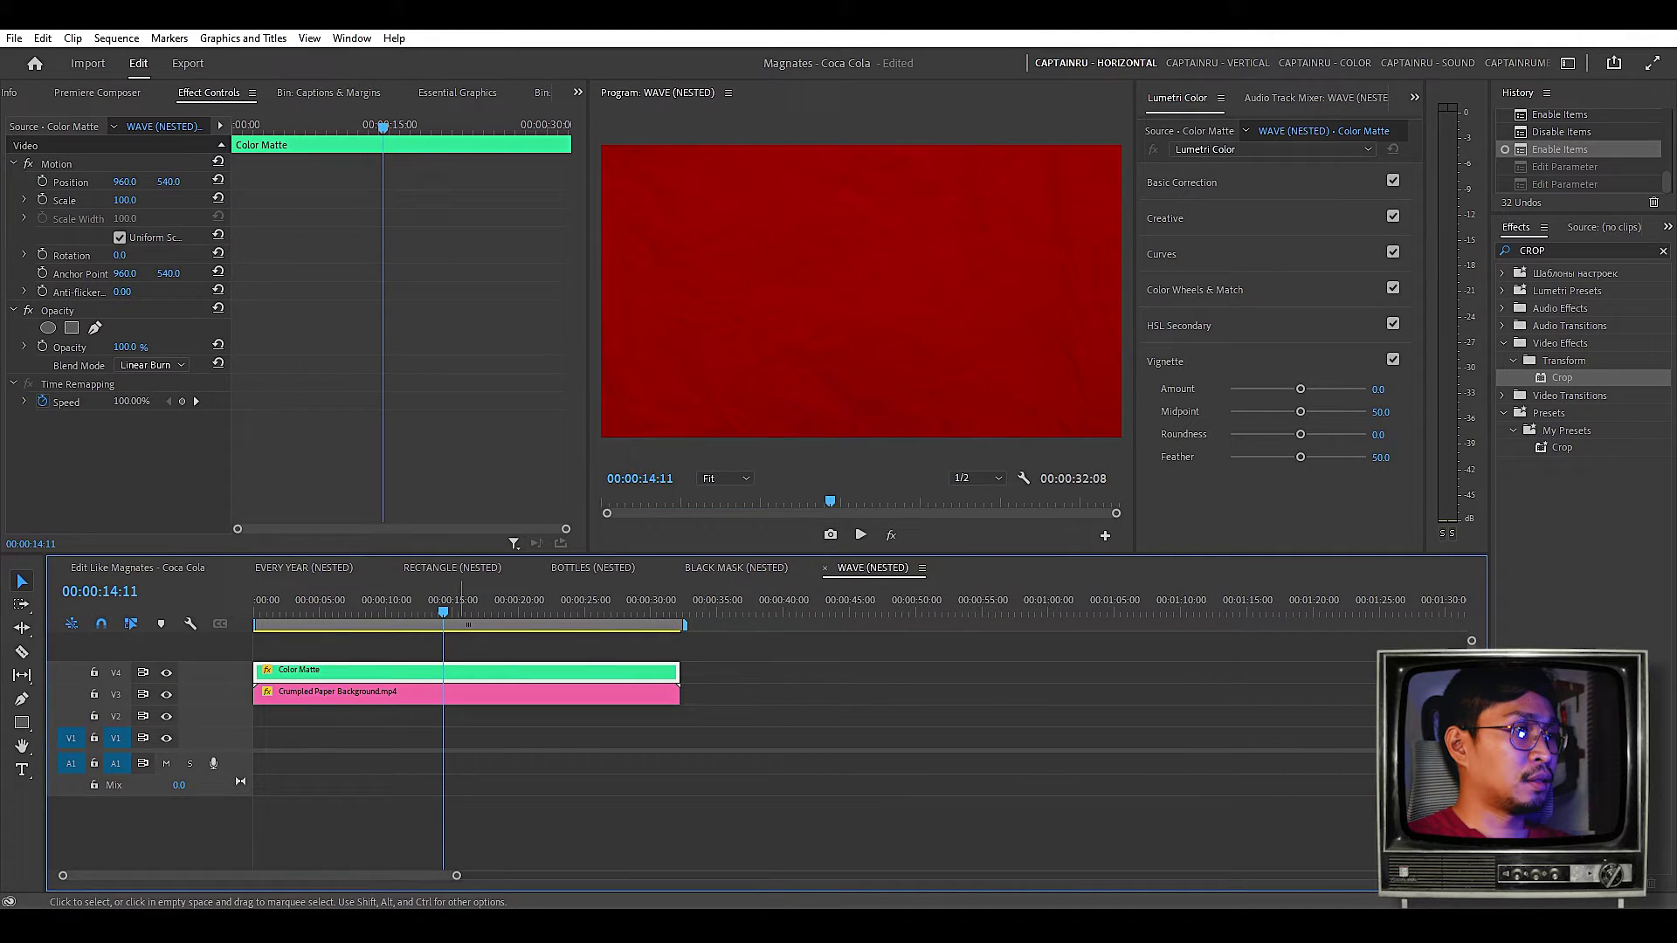
- Preview the red Color Matte combined with Crumpled Paper Background.mp4, playing from about 00:00:12:04
{"action": "double_click", "coordinate": [461, 672]}
{"action": "key", "text": "Escape"}
{"action": "mouse_move", "coordinate": [443, 602]}
{"action": "left_mouse_down"}
{"action": "mouse_move", "coordinate": [388, 602]}
{"action": "mouse_move", "coordinate": [414, 602]}
{"action": "left_mouse_up"}
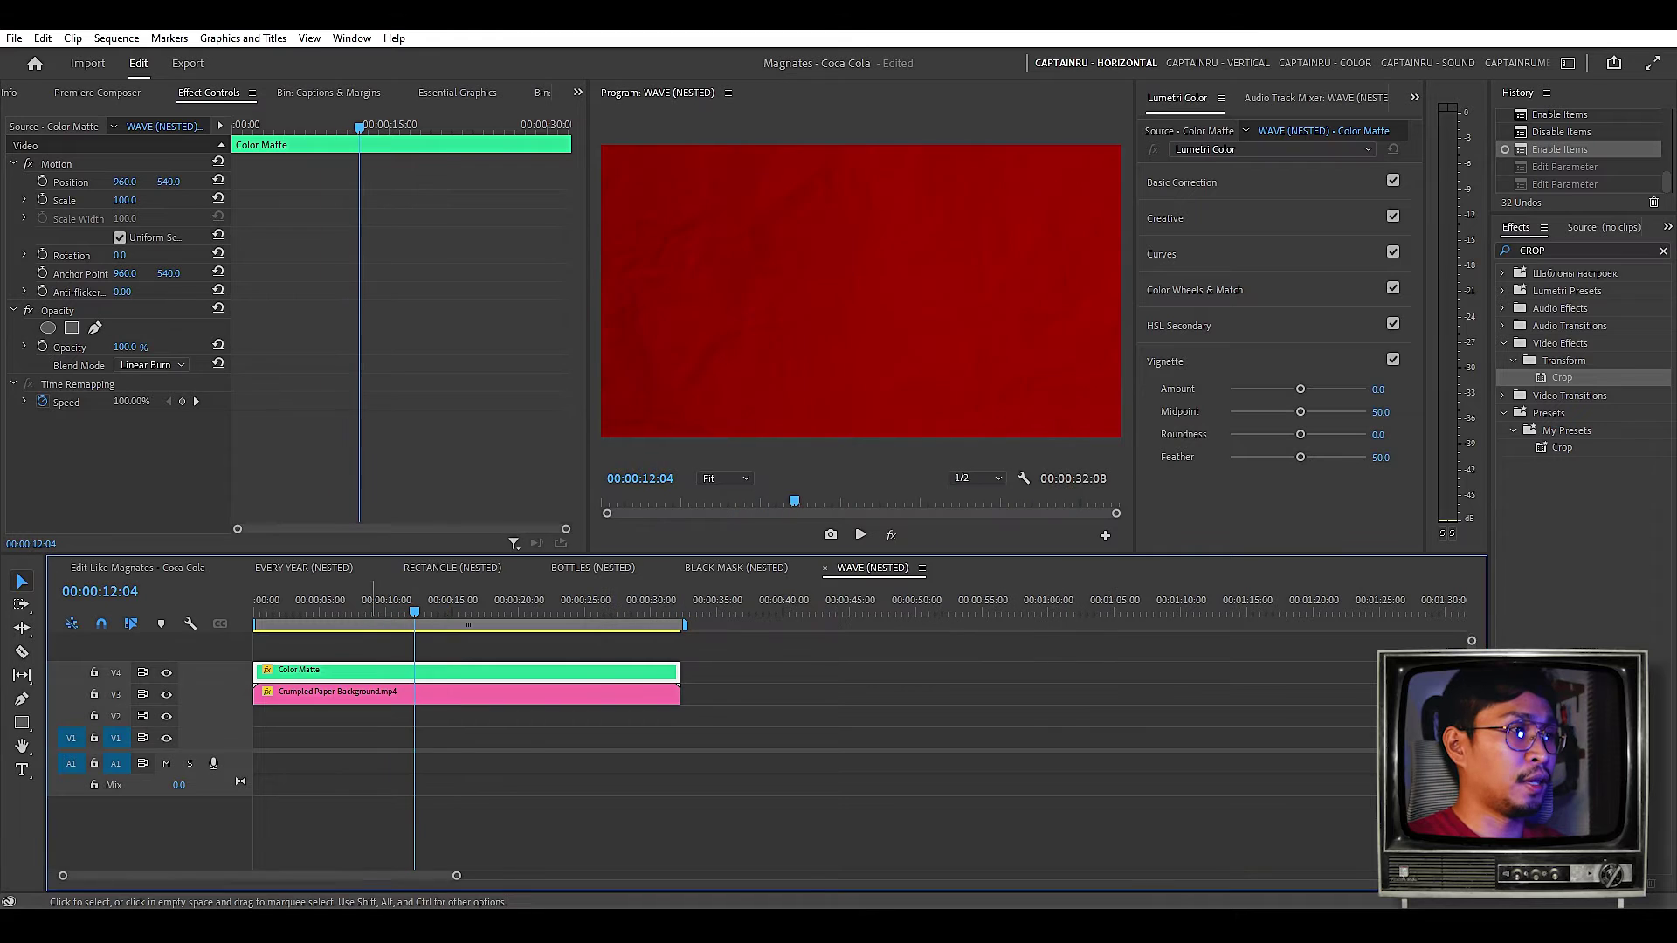
{"action": "key", "text": "space"}
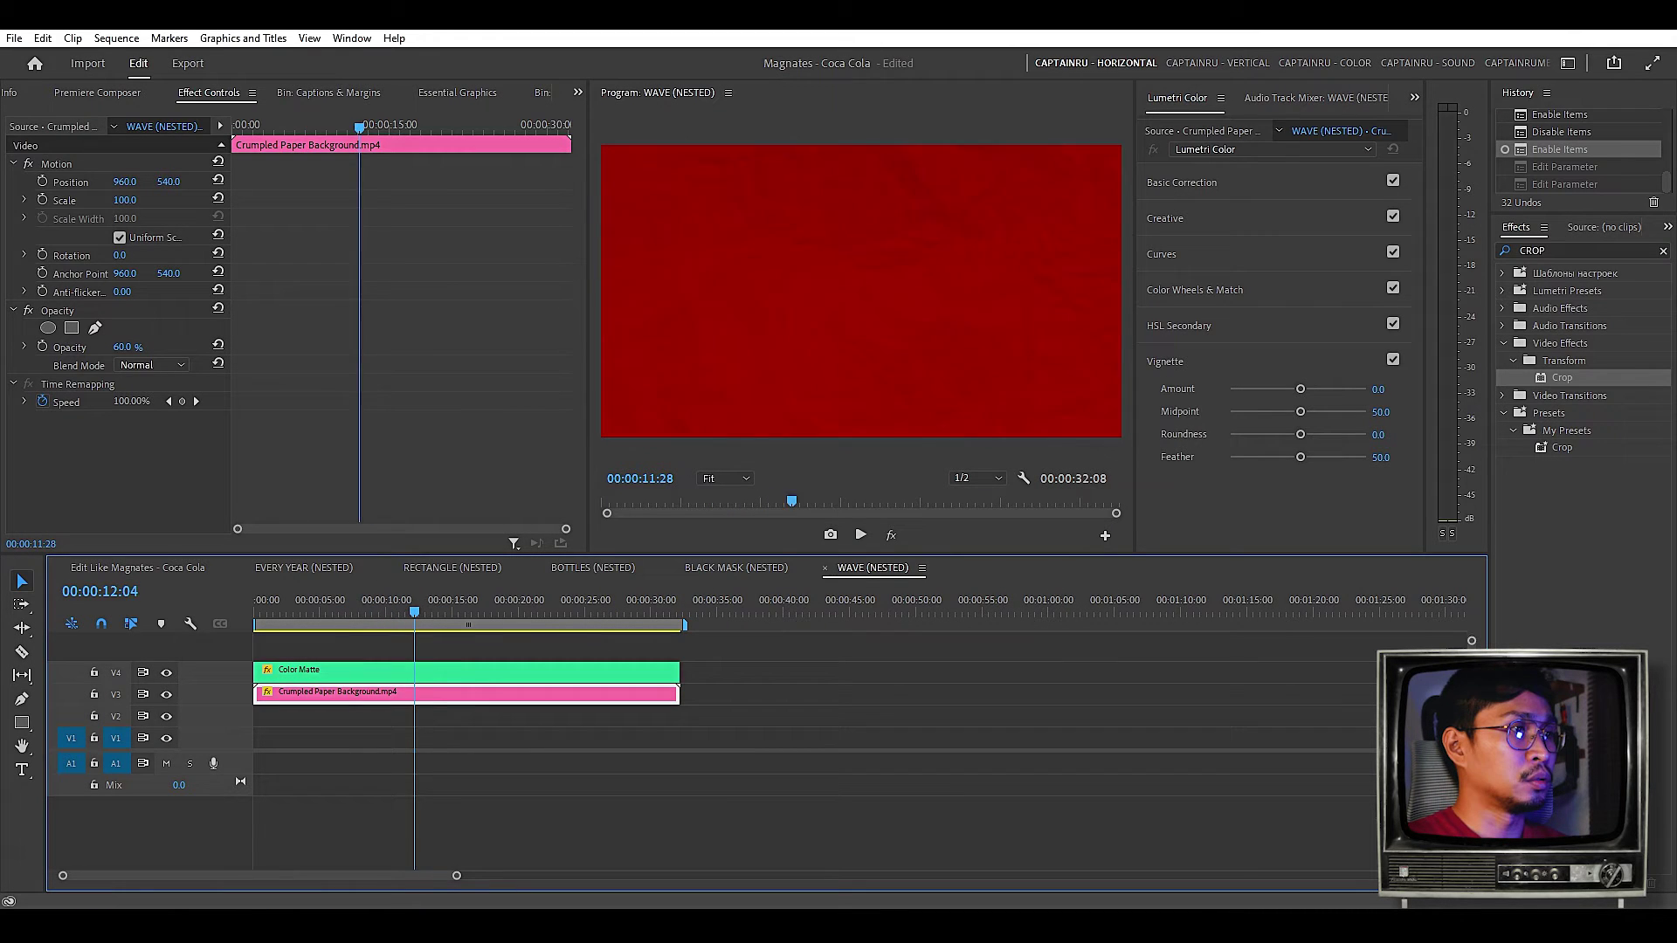
{"action": "key", "text": "space"}
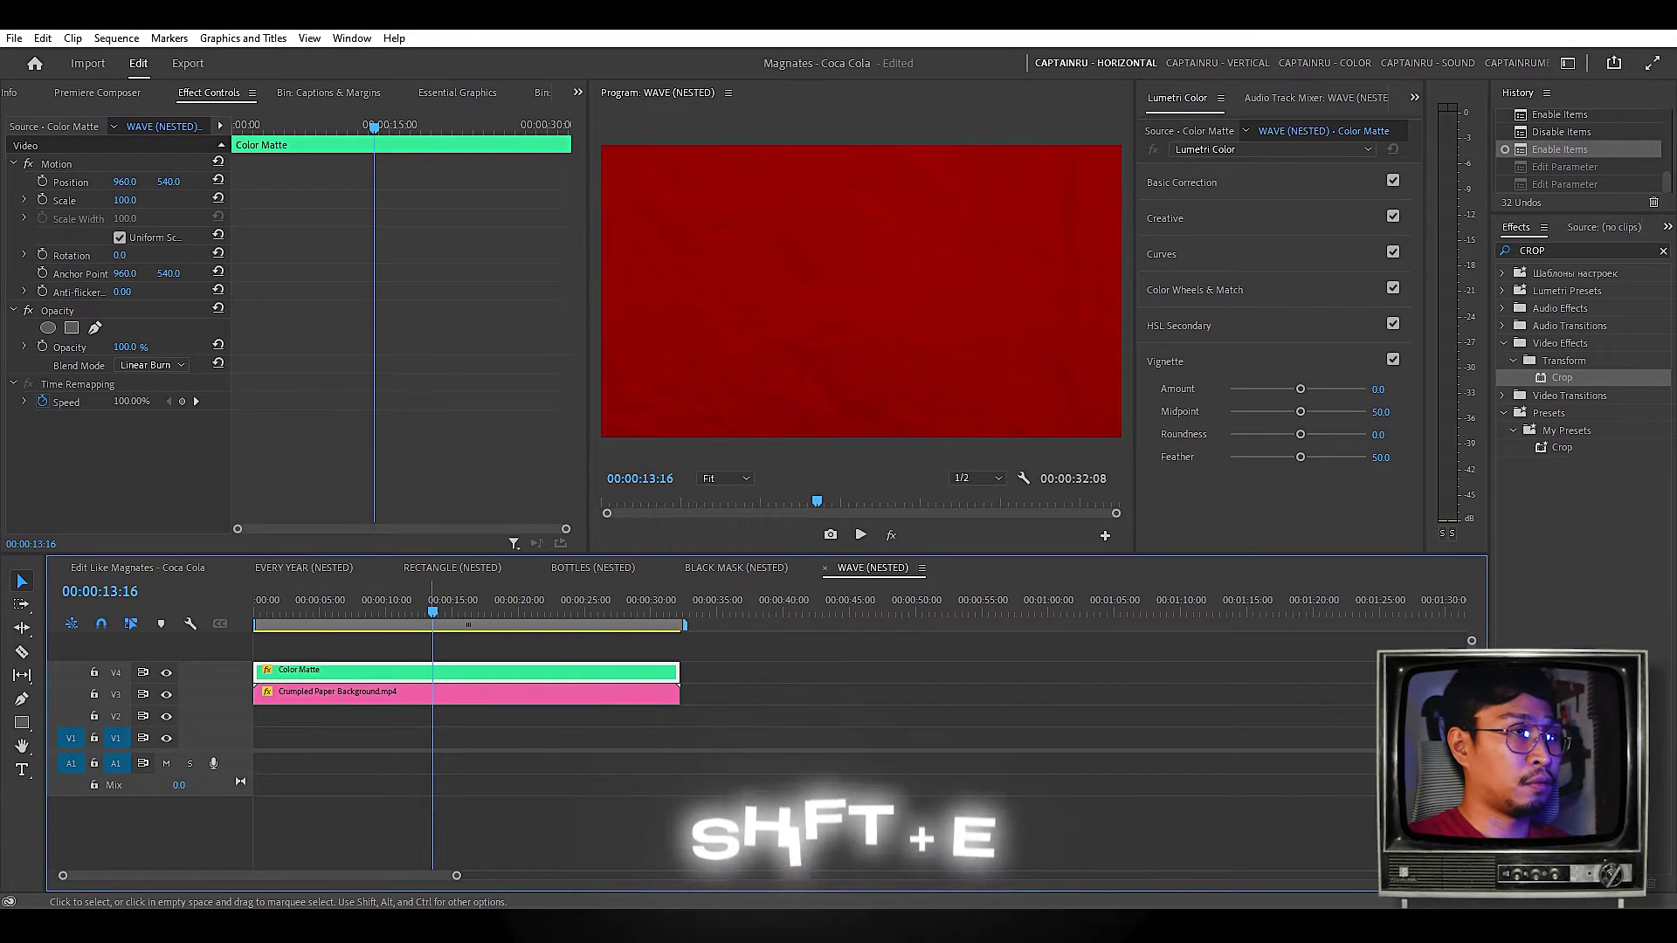
- Preview the crumpled paper with the Color Matte disabled, and choose Linear Burn as the Color Matte's blend mode
{"action": "key", "text": "shift+e"}
{"action": "key", "text": "space"}
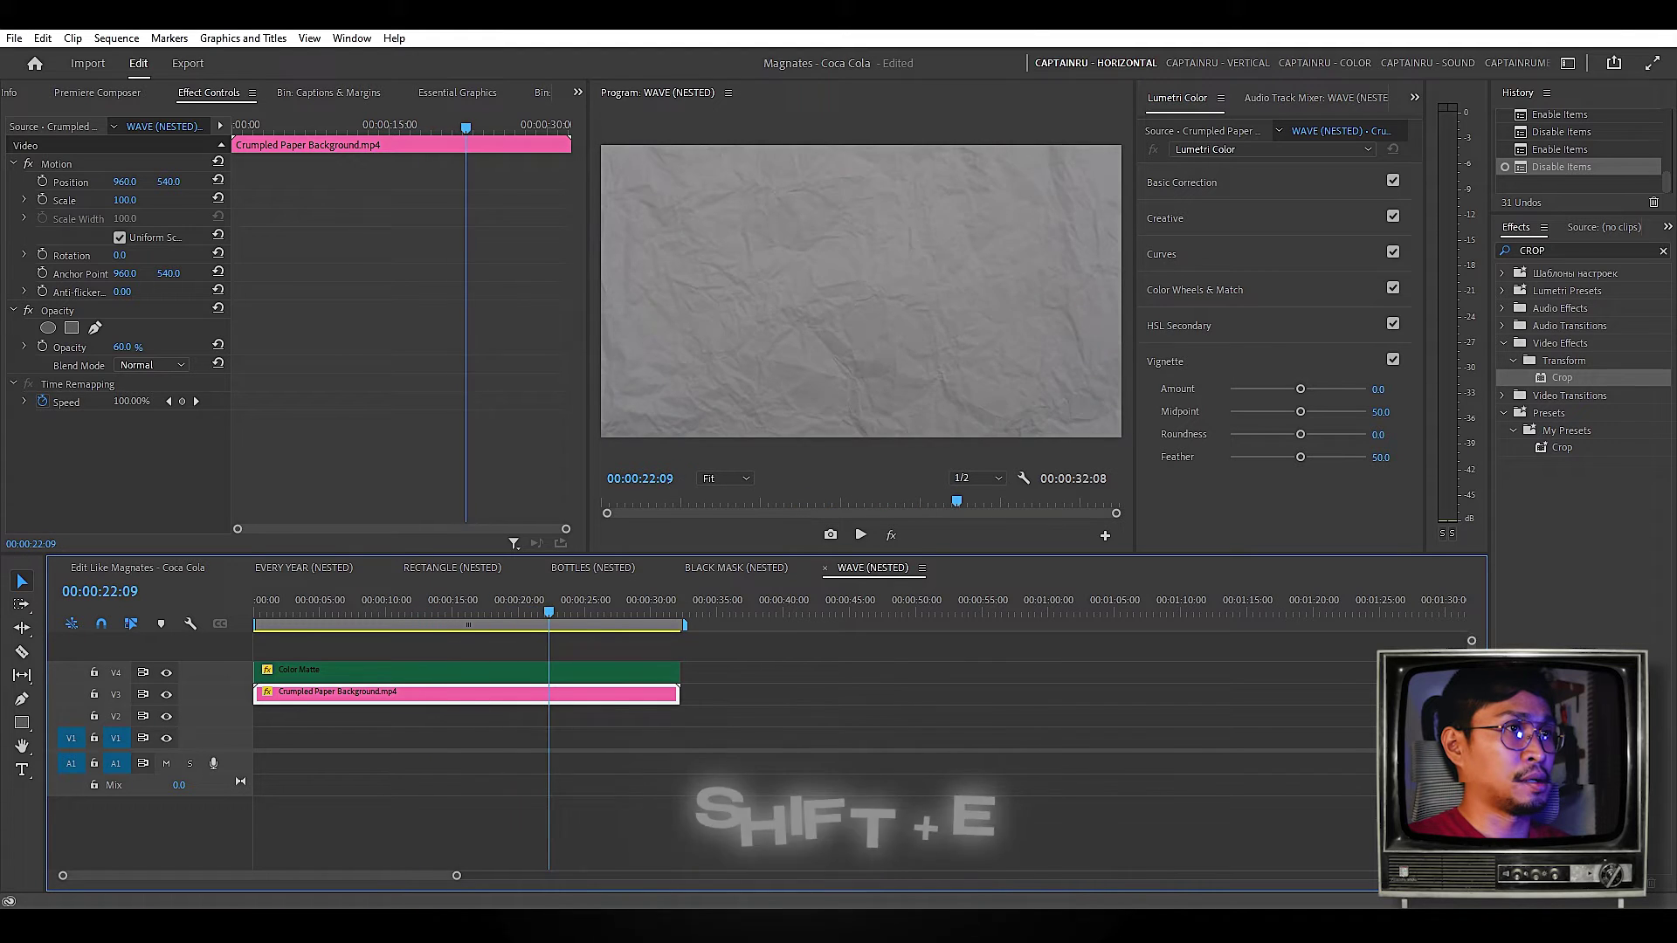
{"action": "key", "text": "space"}
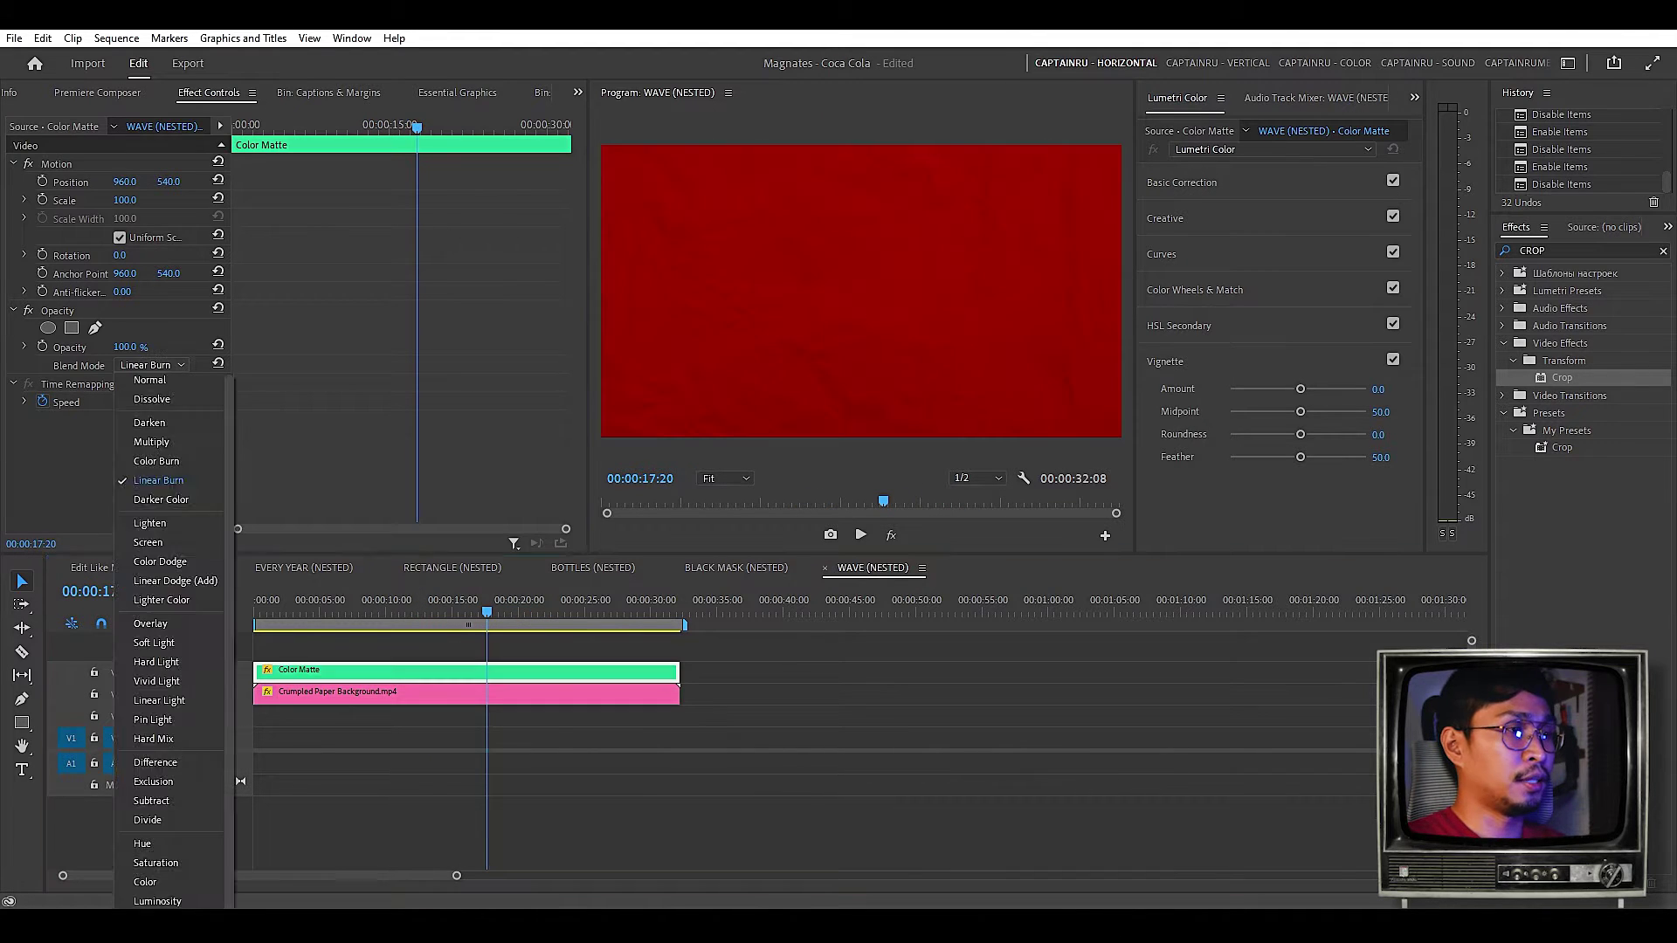
{"action": "left_click", "coordinate": [158, 480]}
{"action": "left_click", "coordinate": [150, 365]}
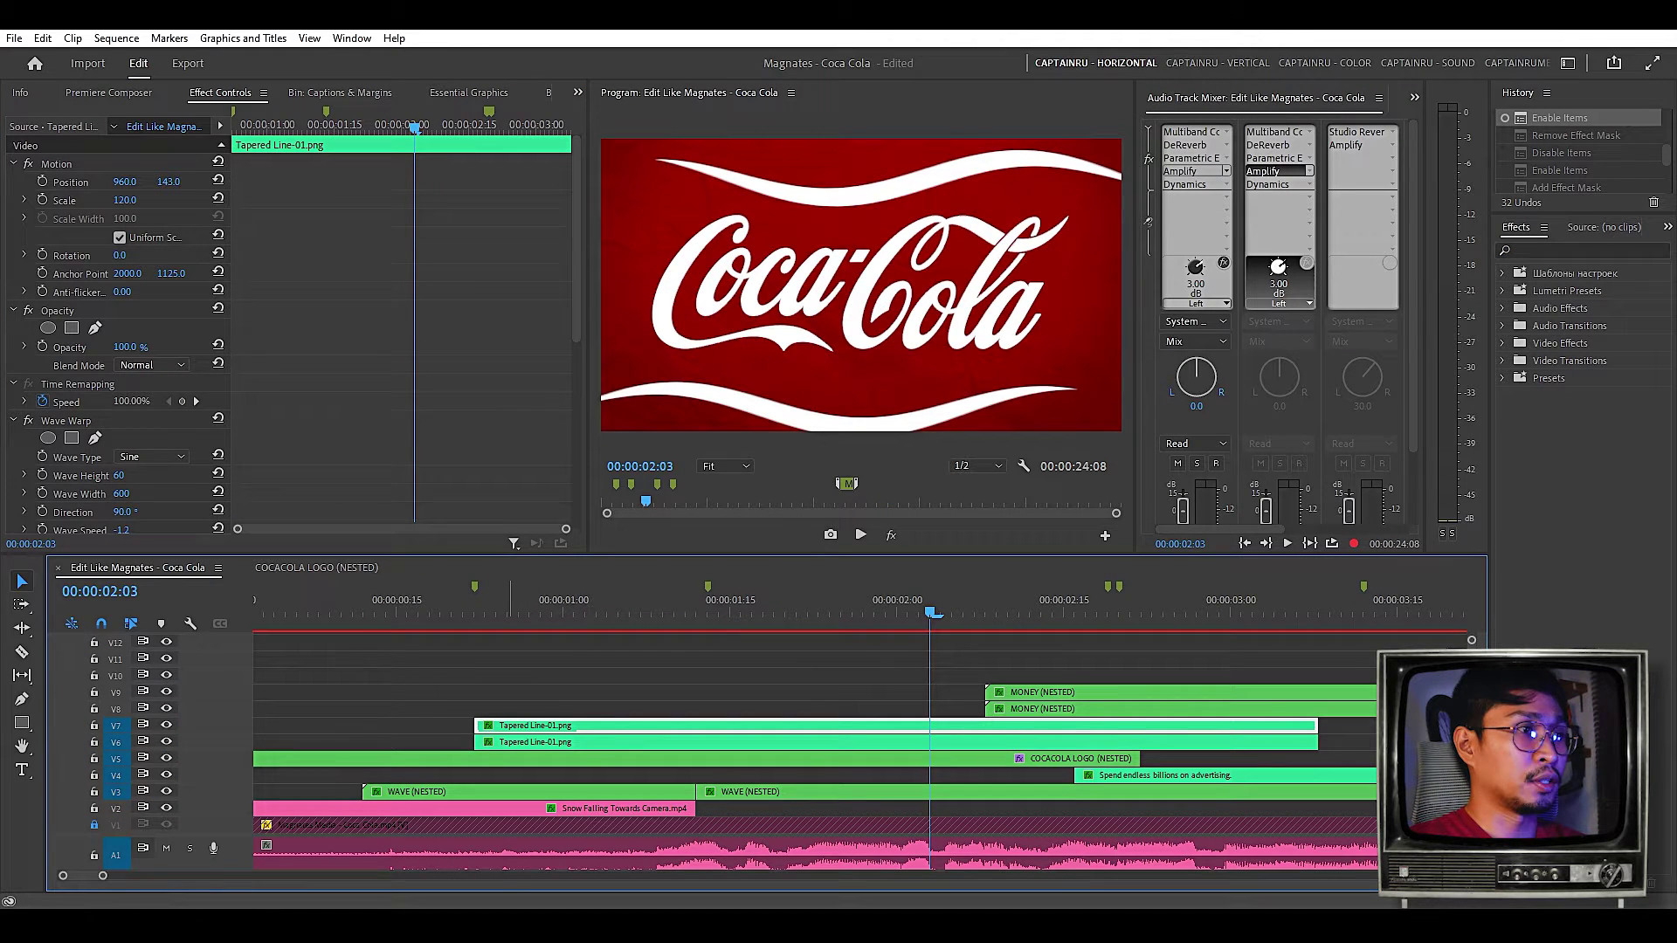
- Preview the tapered lines' motion up to 00:00:01:20 and turn off Wave Warp on the V7 Tapered Line-01.png clip
{"action": "left_click", "coordinate": [510, 601]}
{"action": "key", "text": "space"}
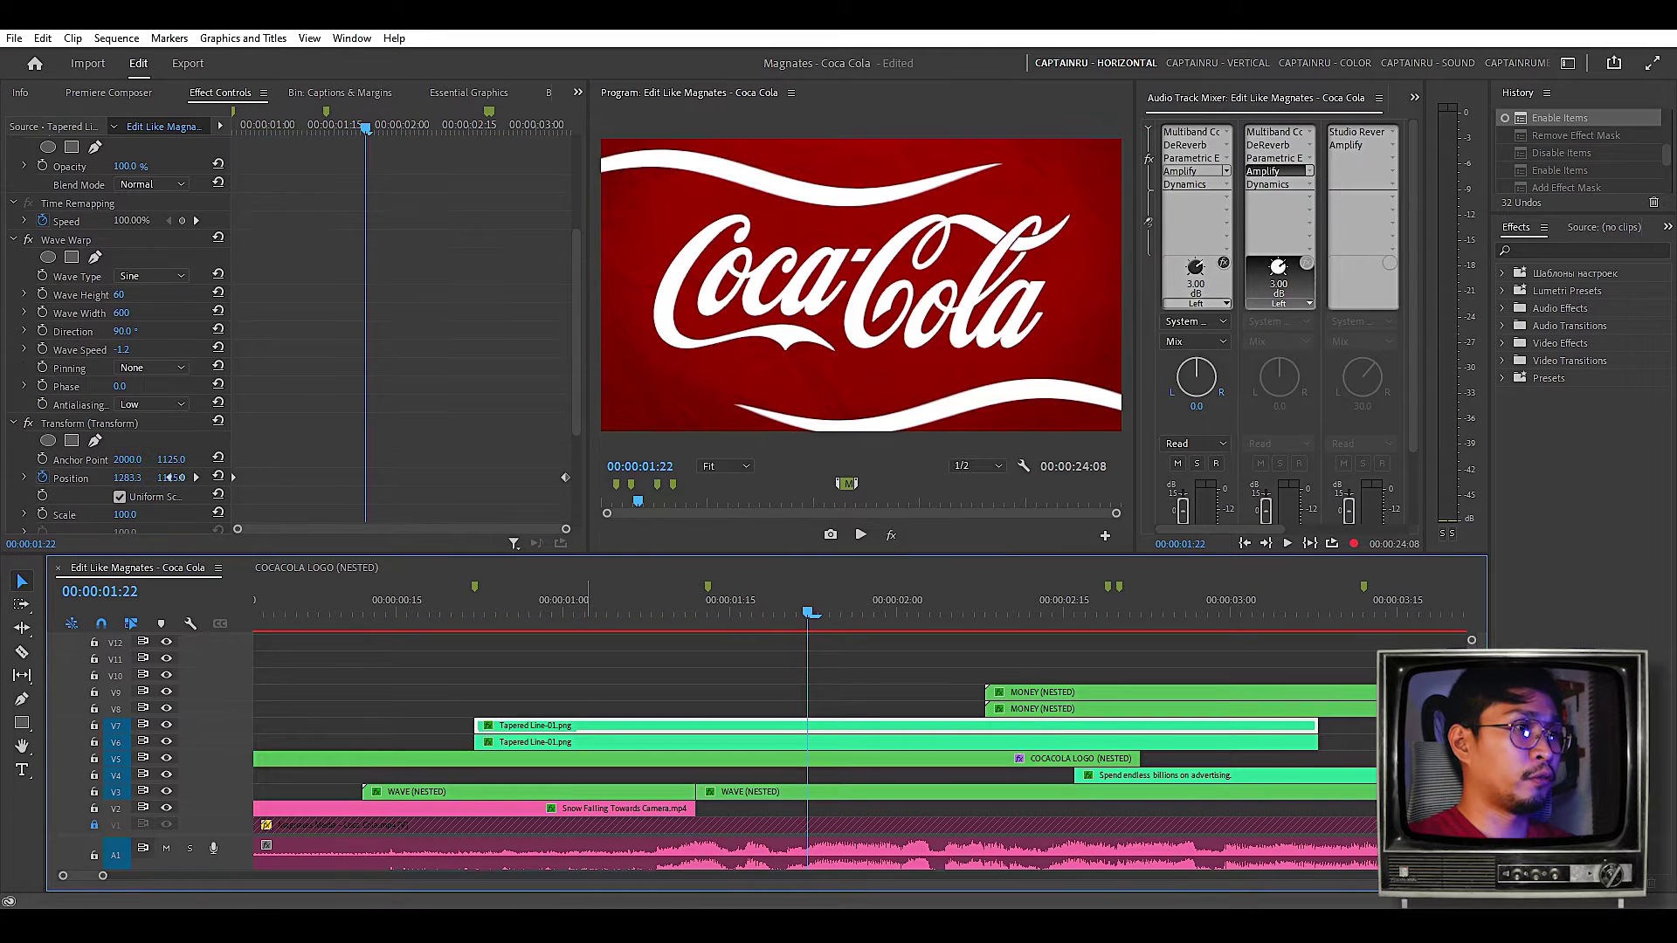
{"action": "left_click_drag", "start_coordinate": [641, 602], "coordinate": [675, 603]}
{"action": "left_click_drag", "start_coordinate": [312, 125], "coordinate": [357, 125]}
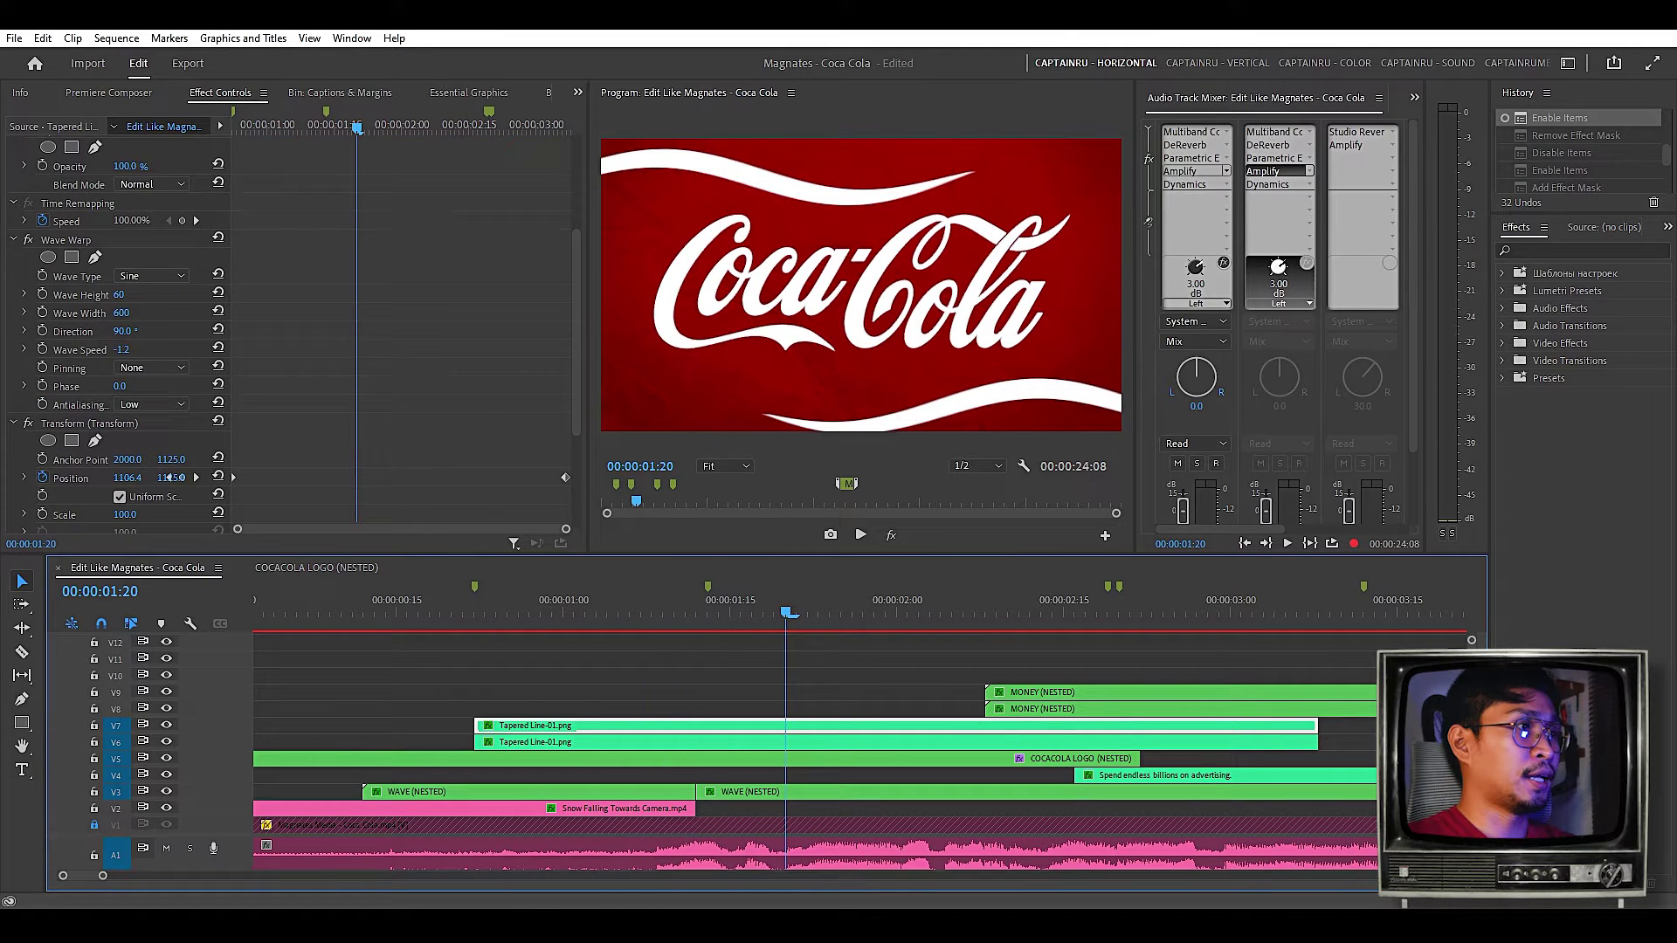
{"action": "scroll", "coordinate": [118, 332], "scroll_direction": "up", "scroll_amount": 3}
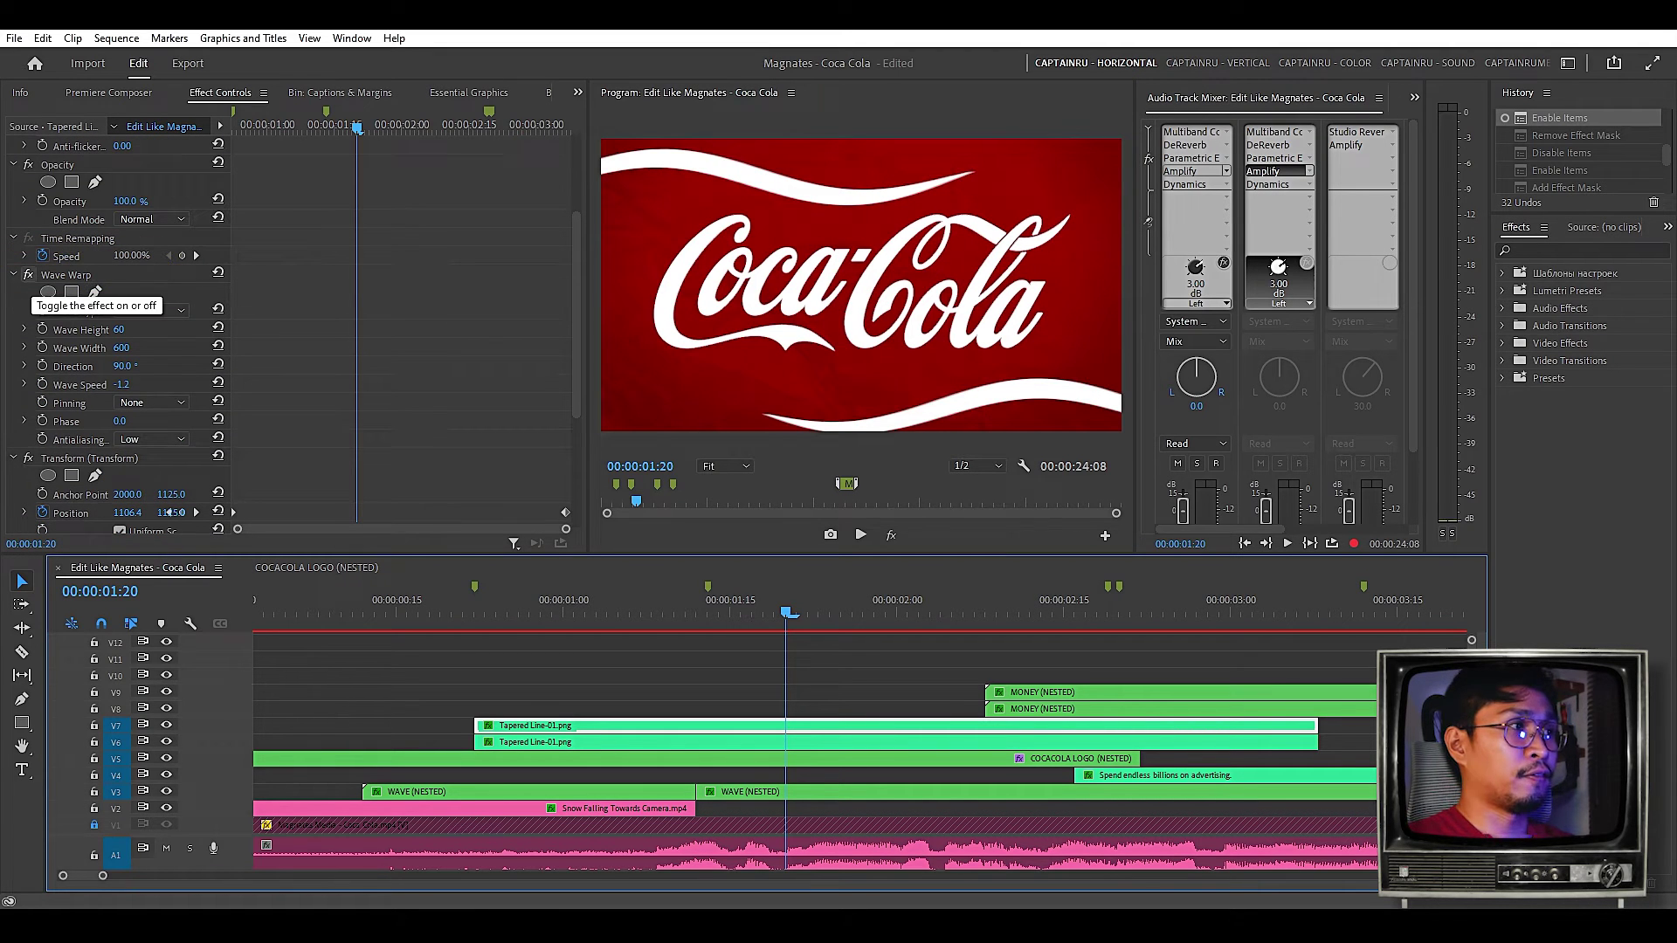
{"action": "left_click", "coordinate": [29, 276]}
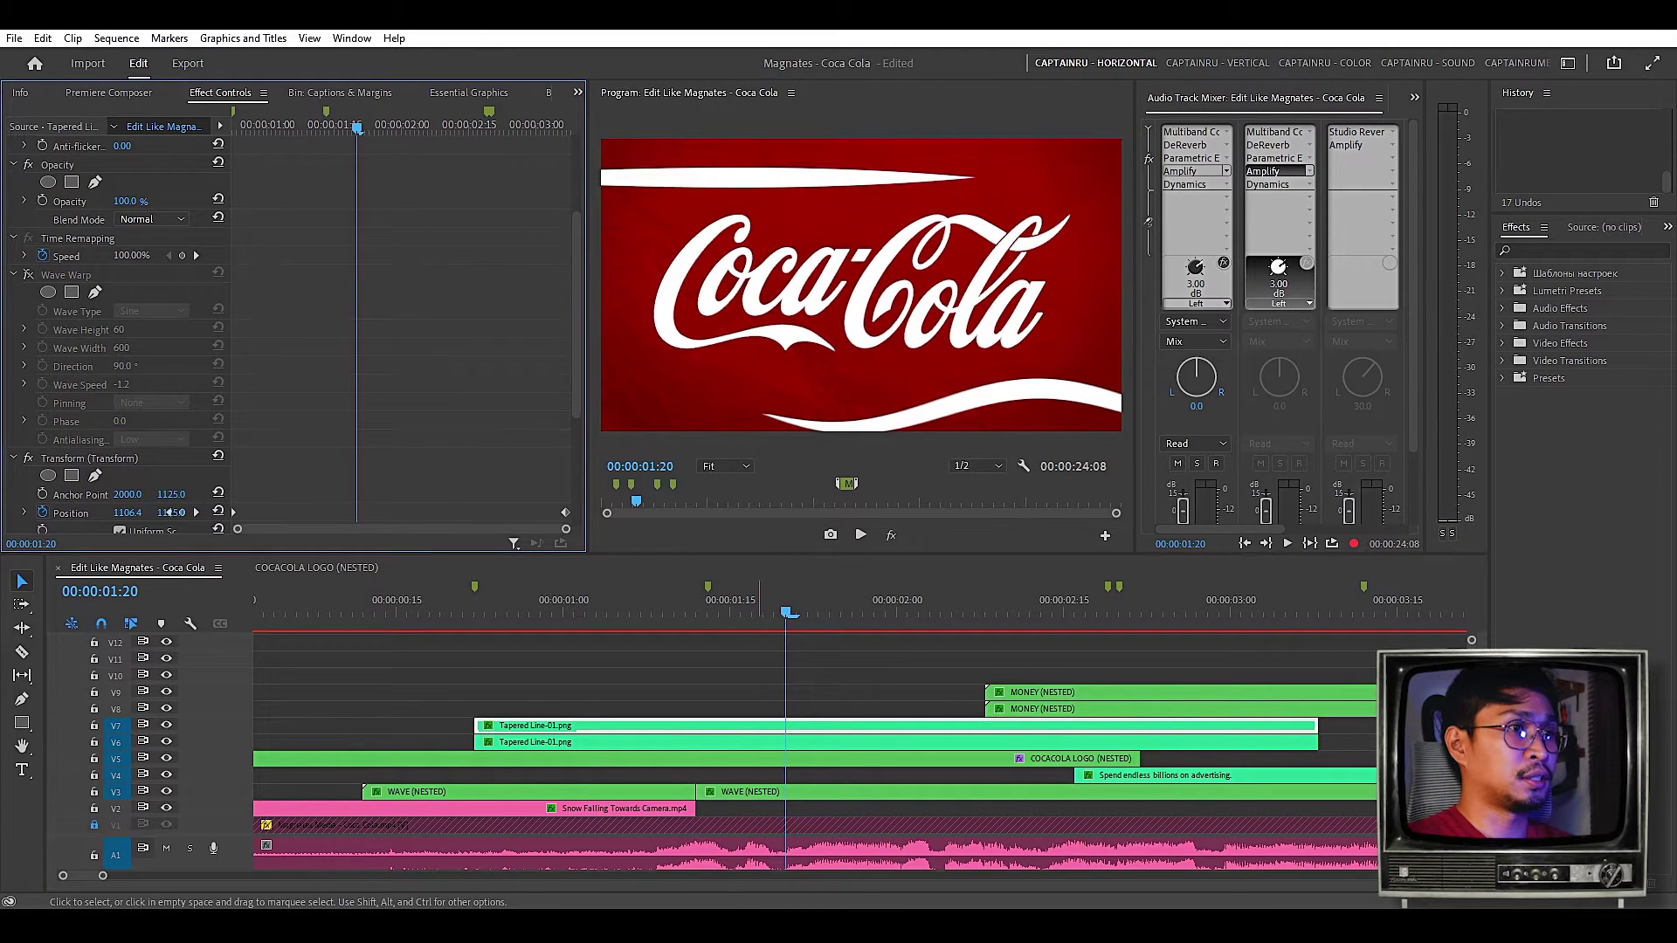
- Step through the tapered lines' motion frame by frame up to 00:00:02:00 with the V7 clip's Wave Warp off
{"action": "key", "text": "Right"}
{"action": "key", "text": "Right"}
{"action": "key", "text": "Right"}
{"action": "key", "text": "Right"}
{"action": "key", "text": "Right"}
{"action": "key", "text": "Right"}
{"action": "key", "text": "Right"}
{"action": "key", "text": "Right"}
{"action": "left_click_drag", "start_coordinate": [875, 613], "coordinate": [799, 613]}
{"action": "key", "text": "Right"}
{"action": "key", "text": "Right"}
{"action": "key", "text": "Right"}
{"action": "key", "text": "Right"}
{"action": "key", "text": "Right"}
{"action": "key", "text": "Right"}
{"action": "key", "text": "Right"}
{"action": "key", "text": "Right"}
{"action": "key", "text": "Right"}
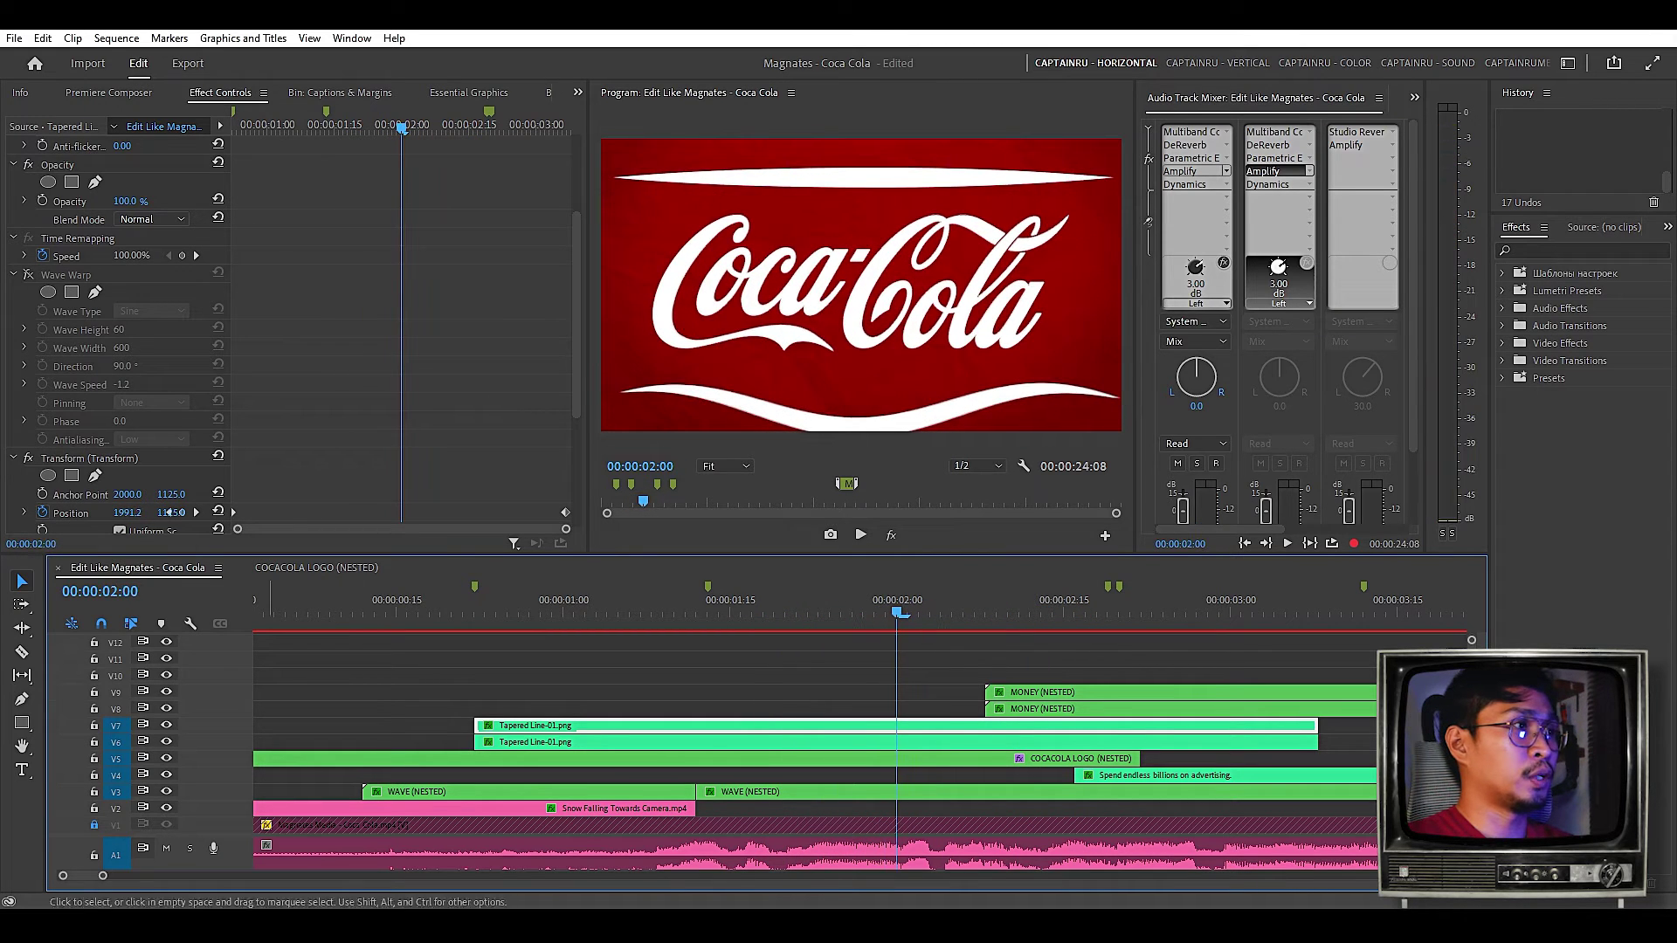
- Turn Wave Warp back on for the V7 Tapered Line-01.png clip and preview the warped motion up to about 00:00:01:26
{"action": "left_click", "coordinate": [29, 275]}
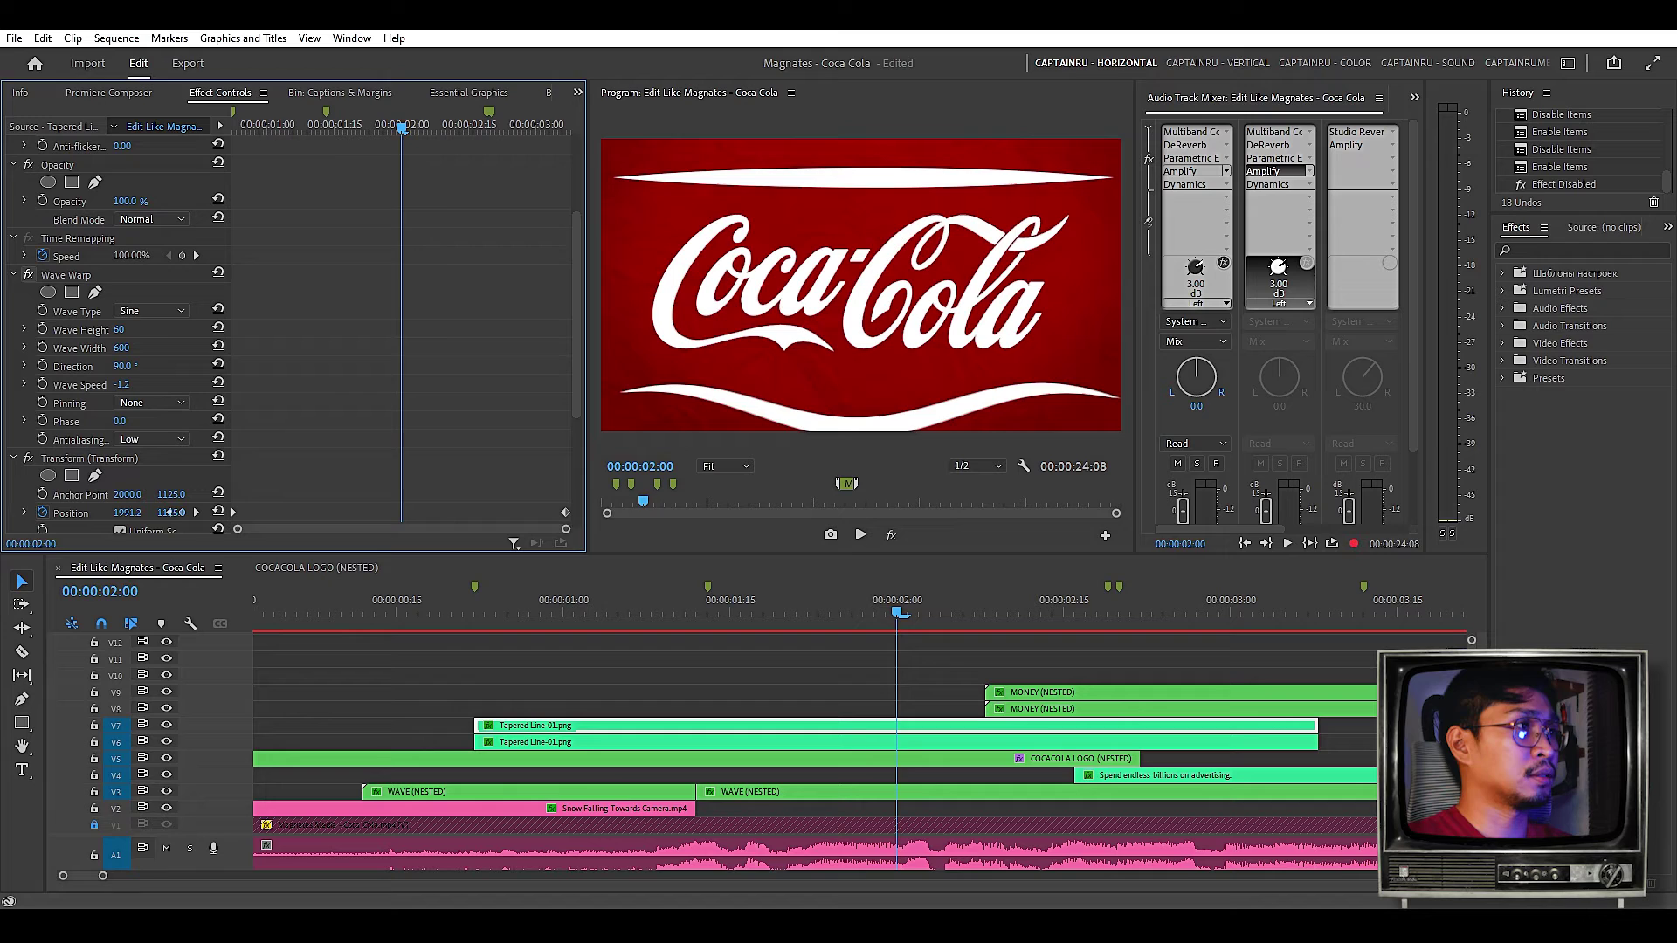
{"action": "left_click", "coordinate": [497, 613]}
{"action": "key", "text": "space"}
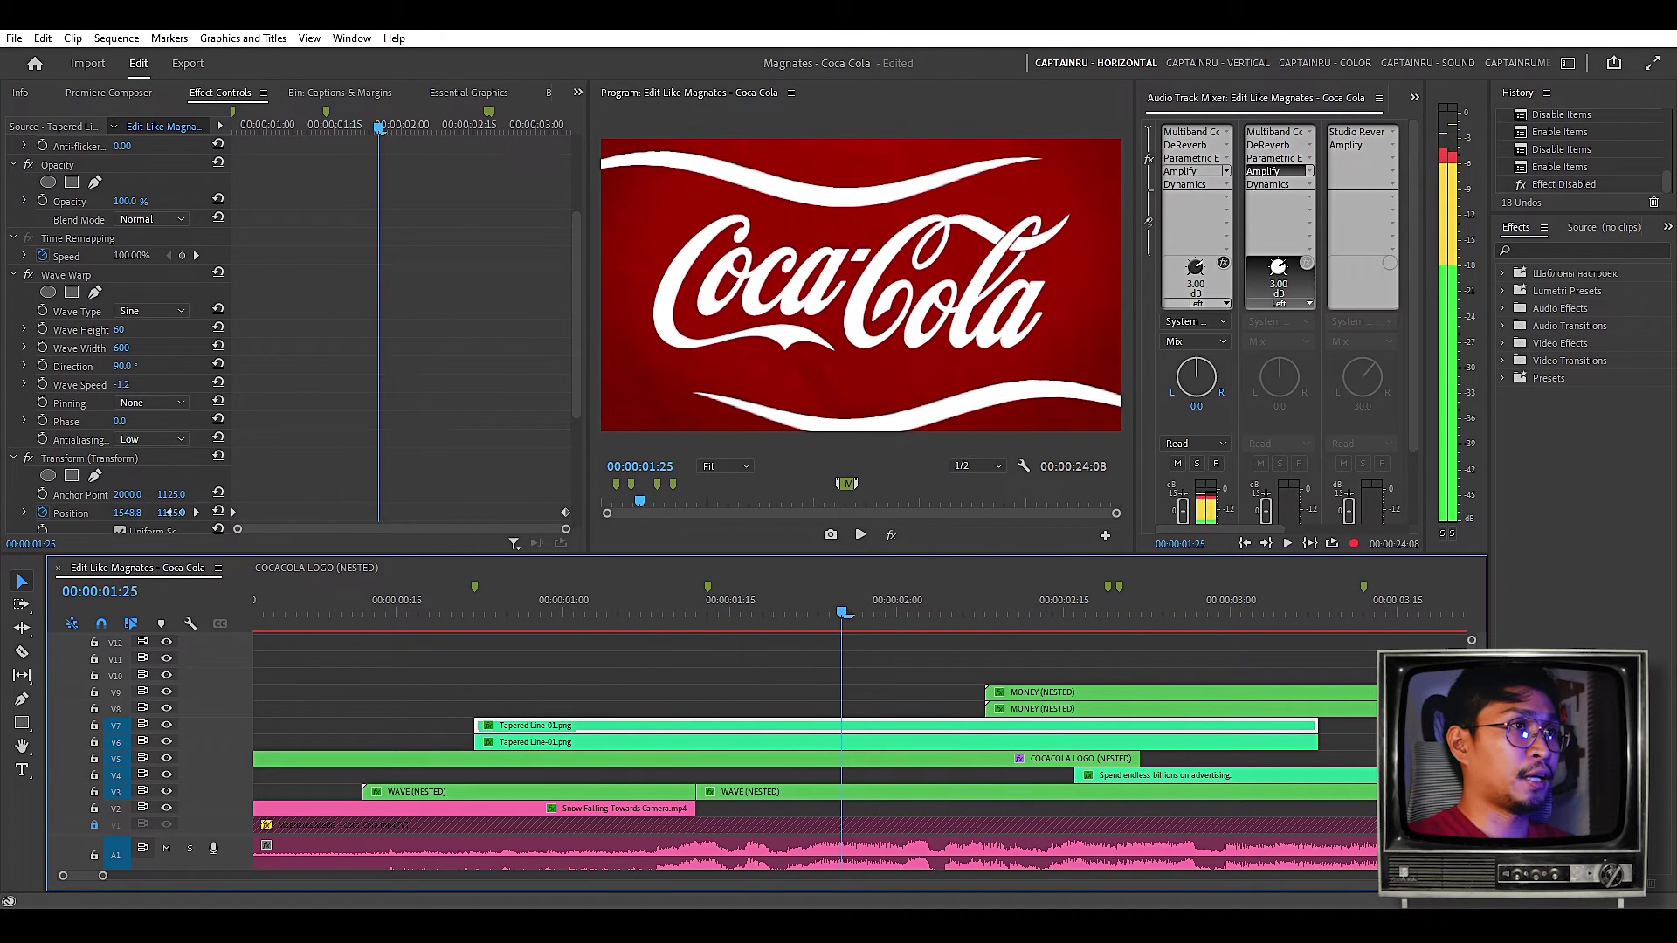
{"action": "key", "text": "space"}
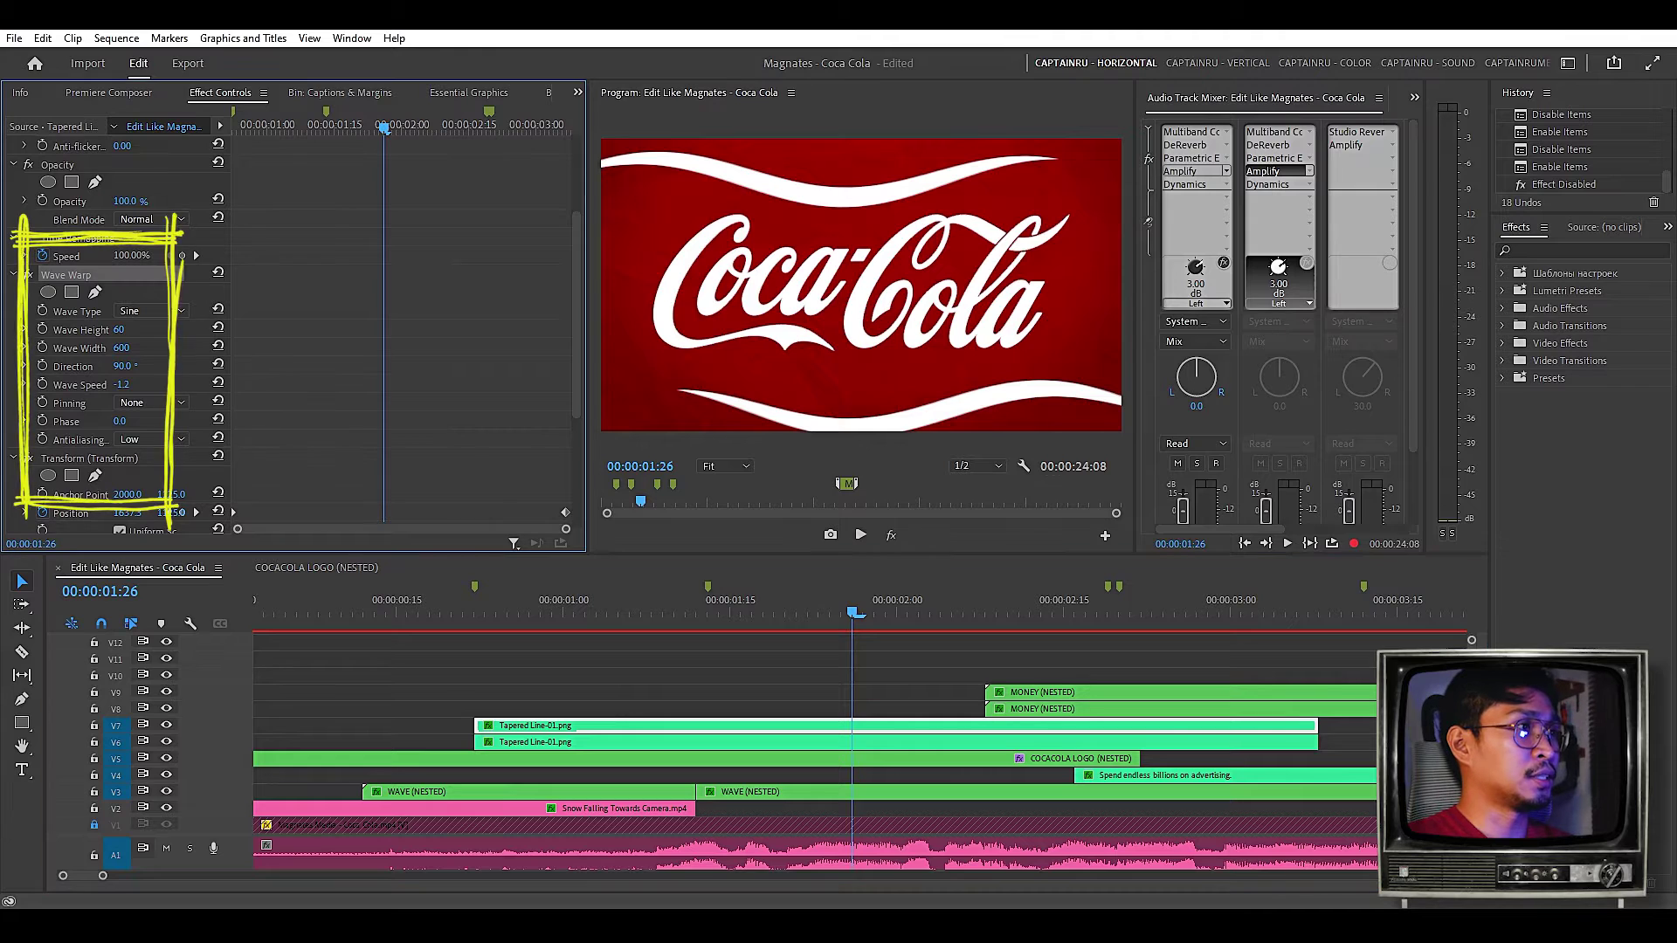
- Review the V7 Tapered Line-01.png clip's Wave Warp and Transform settings, and play the sequence from the tapered lines' start
{"action": "scroll", "coordinate": [118, 332], "scroll_direction": "down", "scroll_amount": 3}
{"action": "scroll", "coordinate": [118, 331], "scroll_direction": "up", "scroll_amount": 3}
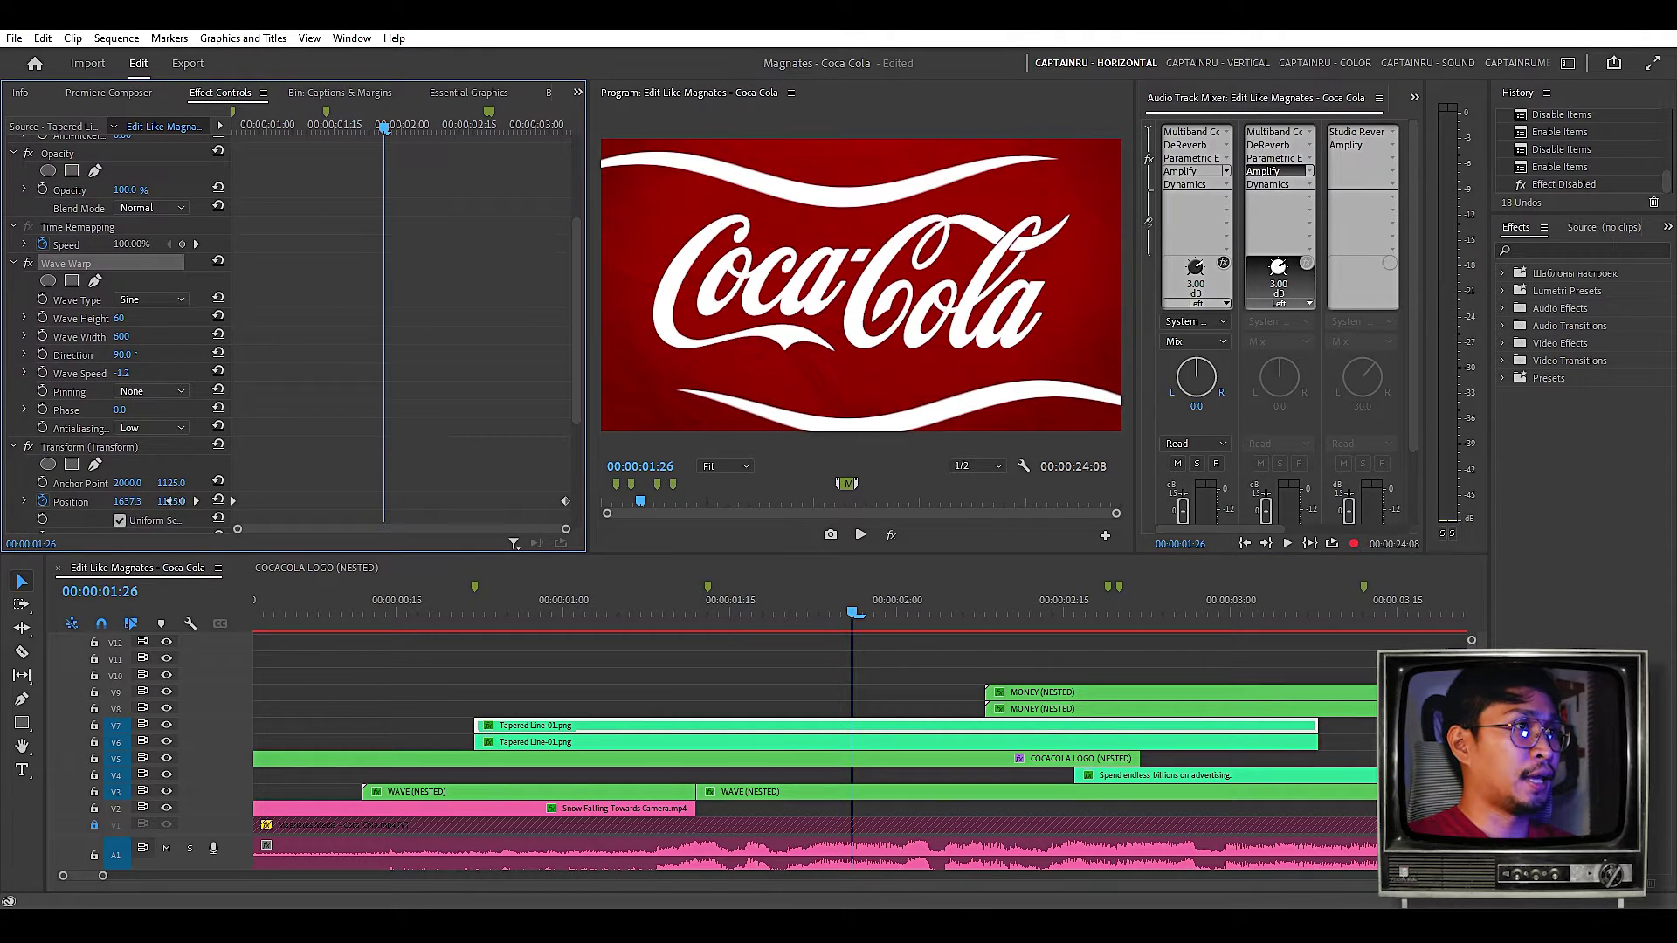
{"action": "scroll", "coordinate": [117, 331], "scroll_direction": "down", "scroll_amount": 3}
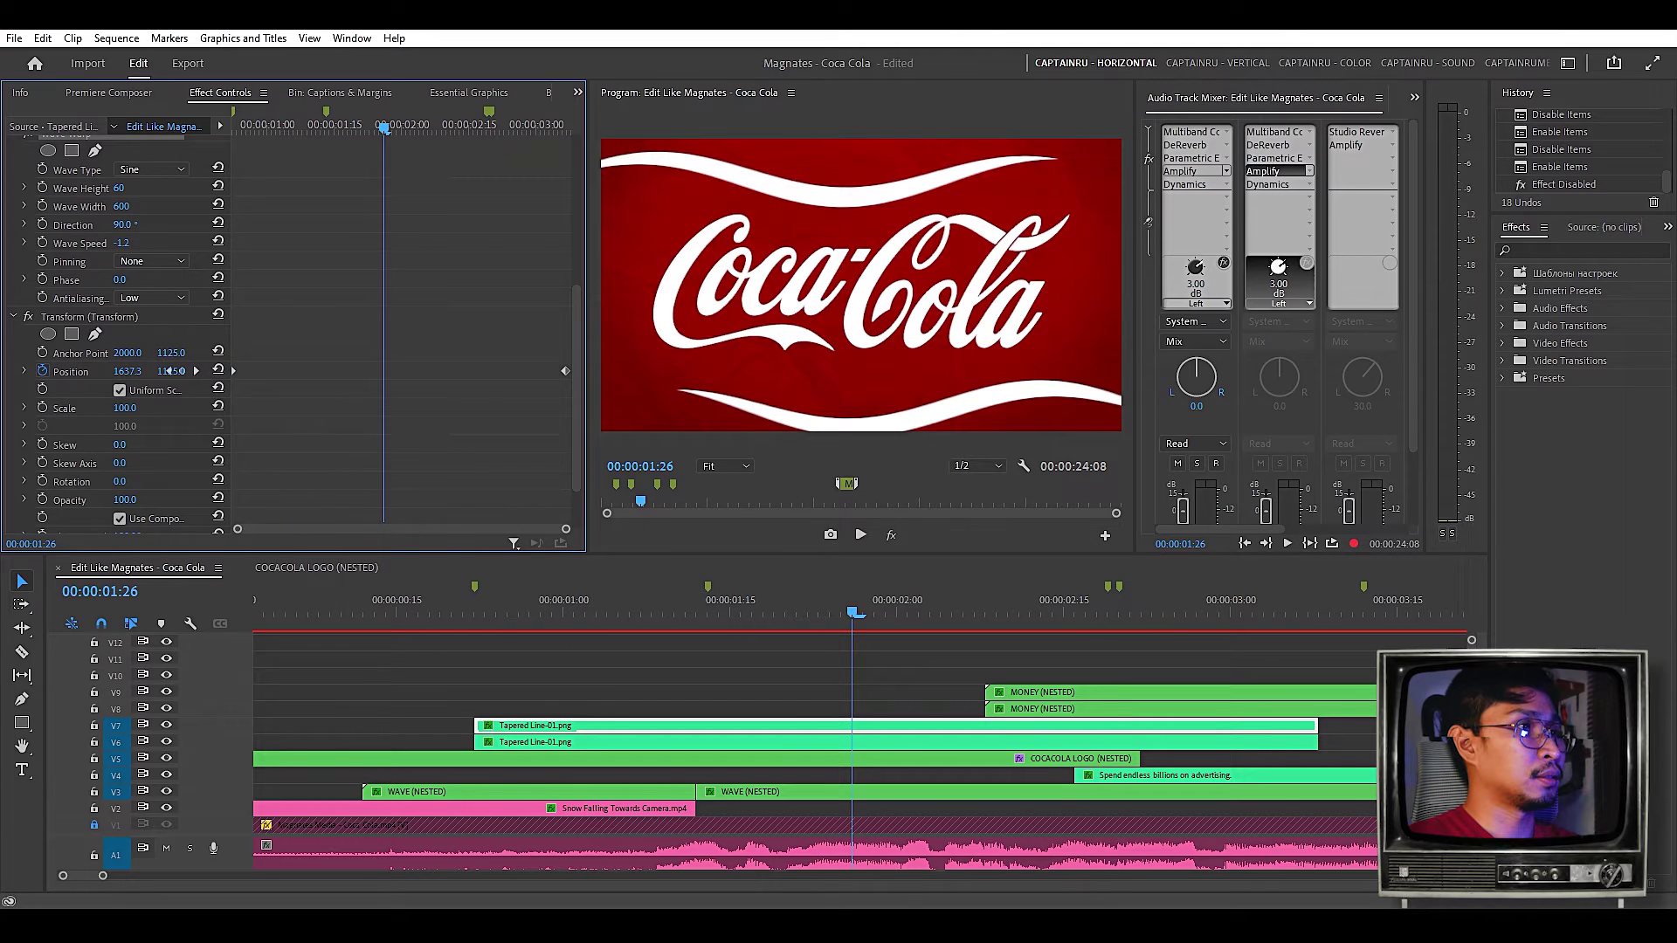
{"action": "left_click", "coordinate": [89, 317]}
{"action": "scroll", "coordinate": [89, 317], "scroll_direction": "down", "scroll_amount": 2}
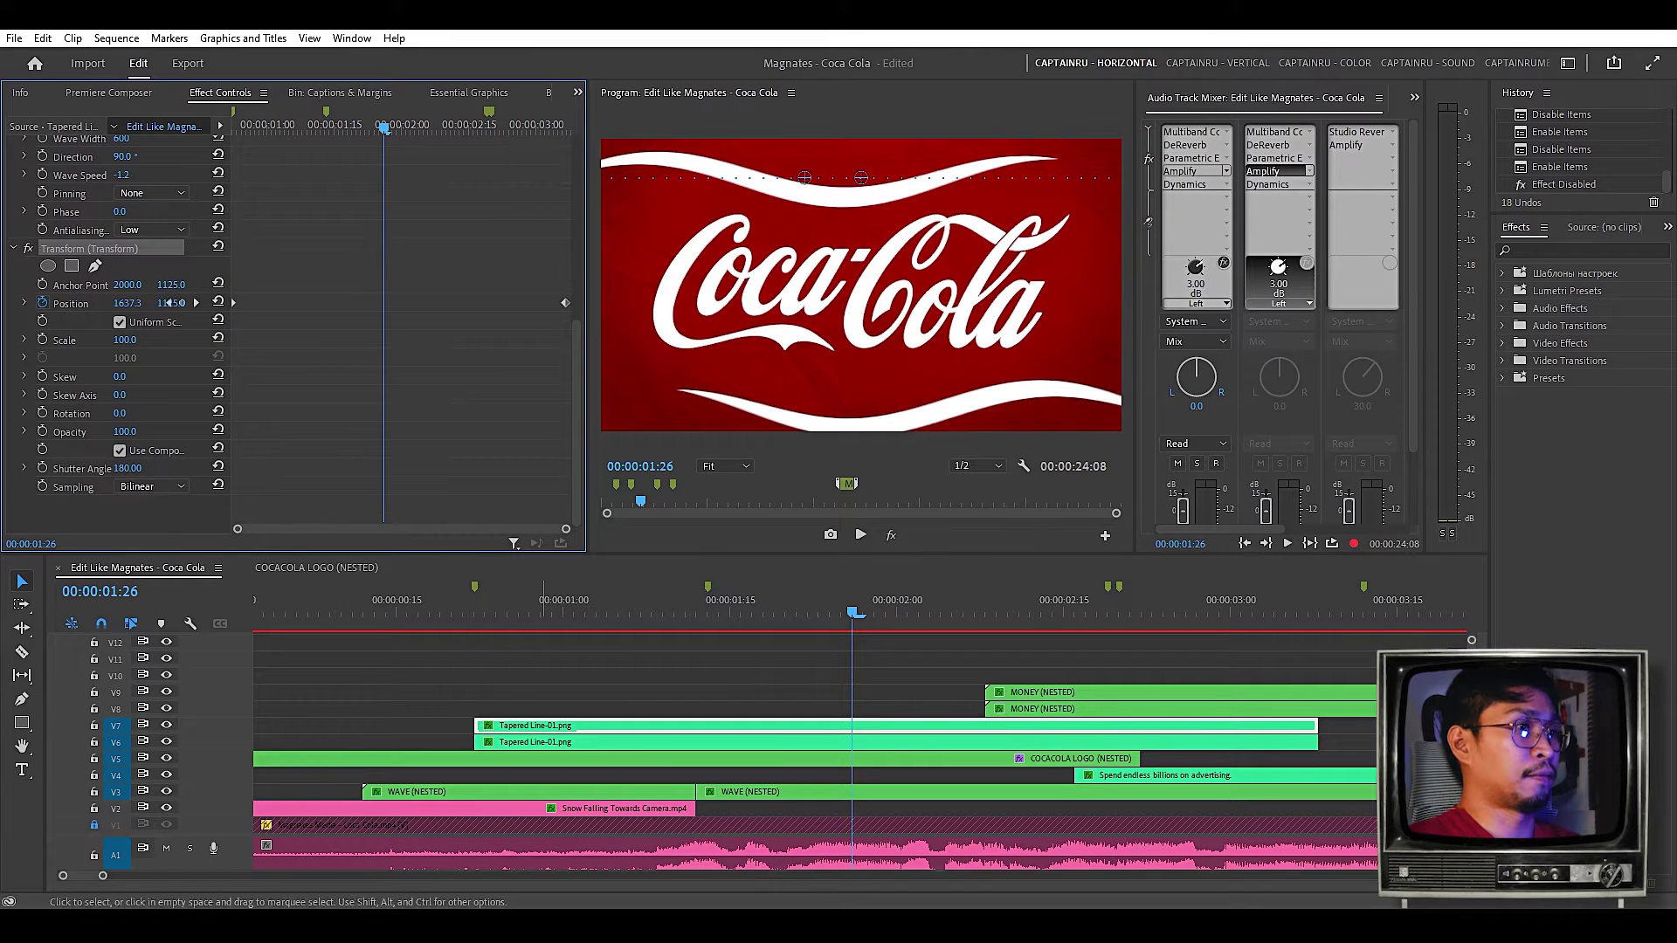
{"action": "left_click", "coordinate": [489, 611]}
{"action": "key", "text": "space"}
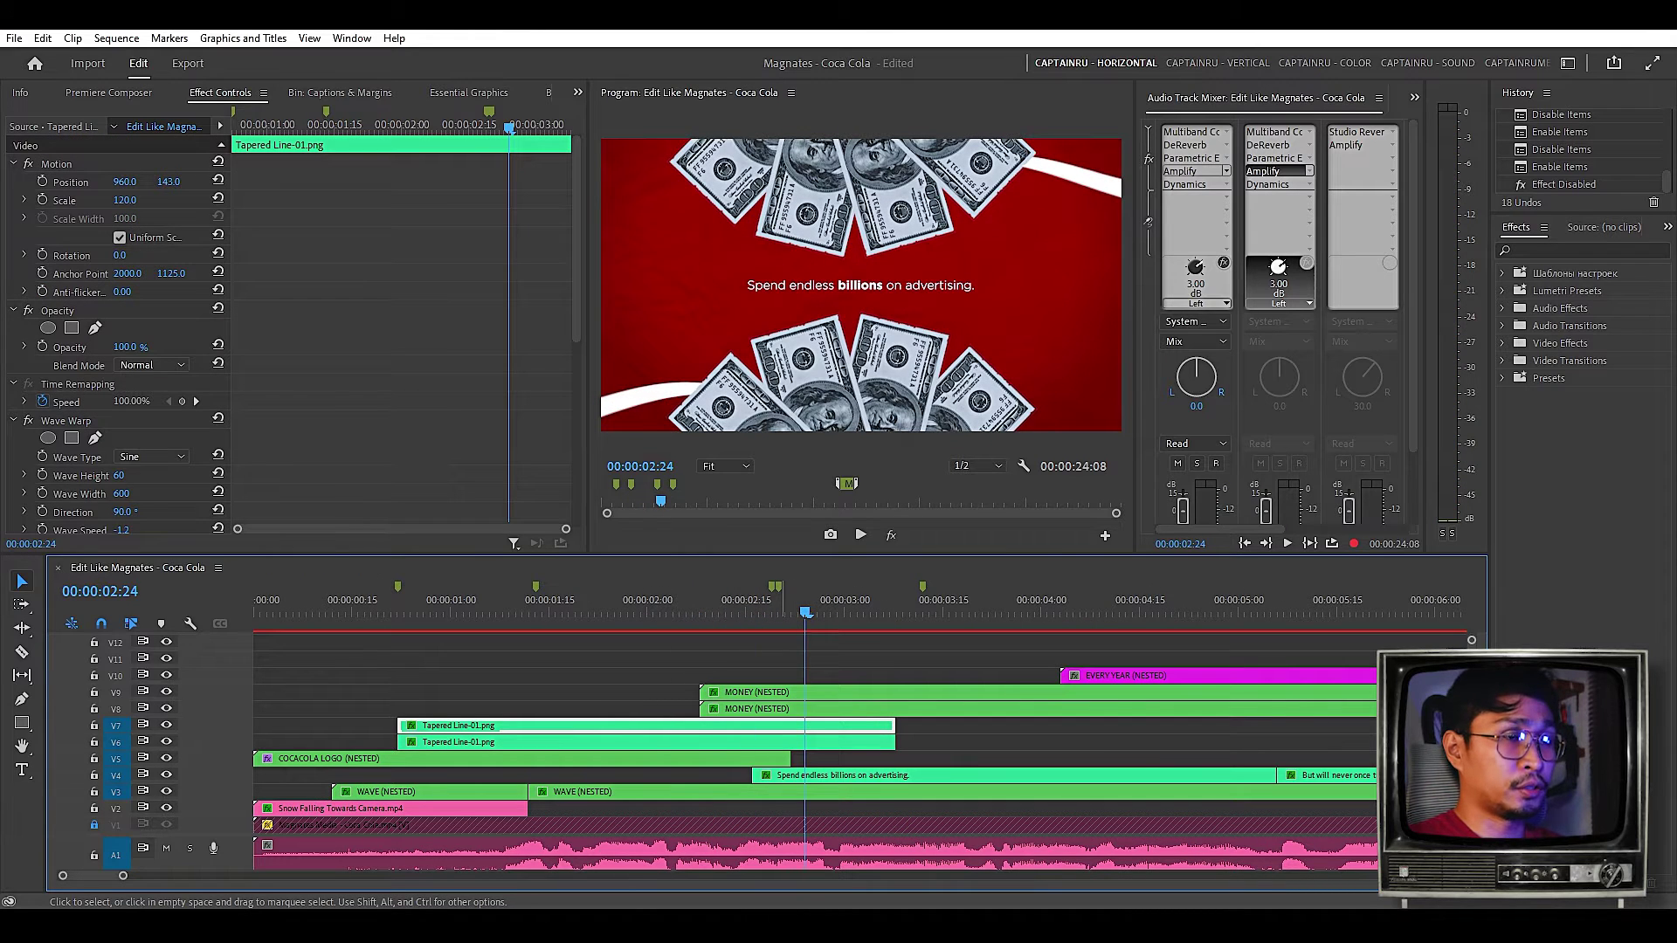
- Select the V9 MONEY (NESTED) clip and step through the frames around 00:00:02:22
{"action": "left_click", "coordinate": [783, 692]}
{"action": "key", "text": "Left"}
{"action": "key", "text": "Left"}
{"action": "key", "text": "Left"}
{"action": "key", "text": "Left"}
{"action": "key", "text": "Left"}
{"action": "key", "text": "Right"}
{"action": "key", "text": "Right"}
{"action": "key", "text": "Right"}
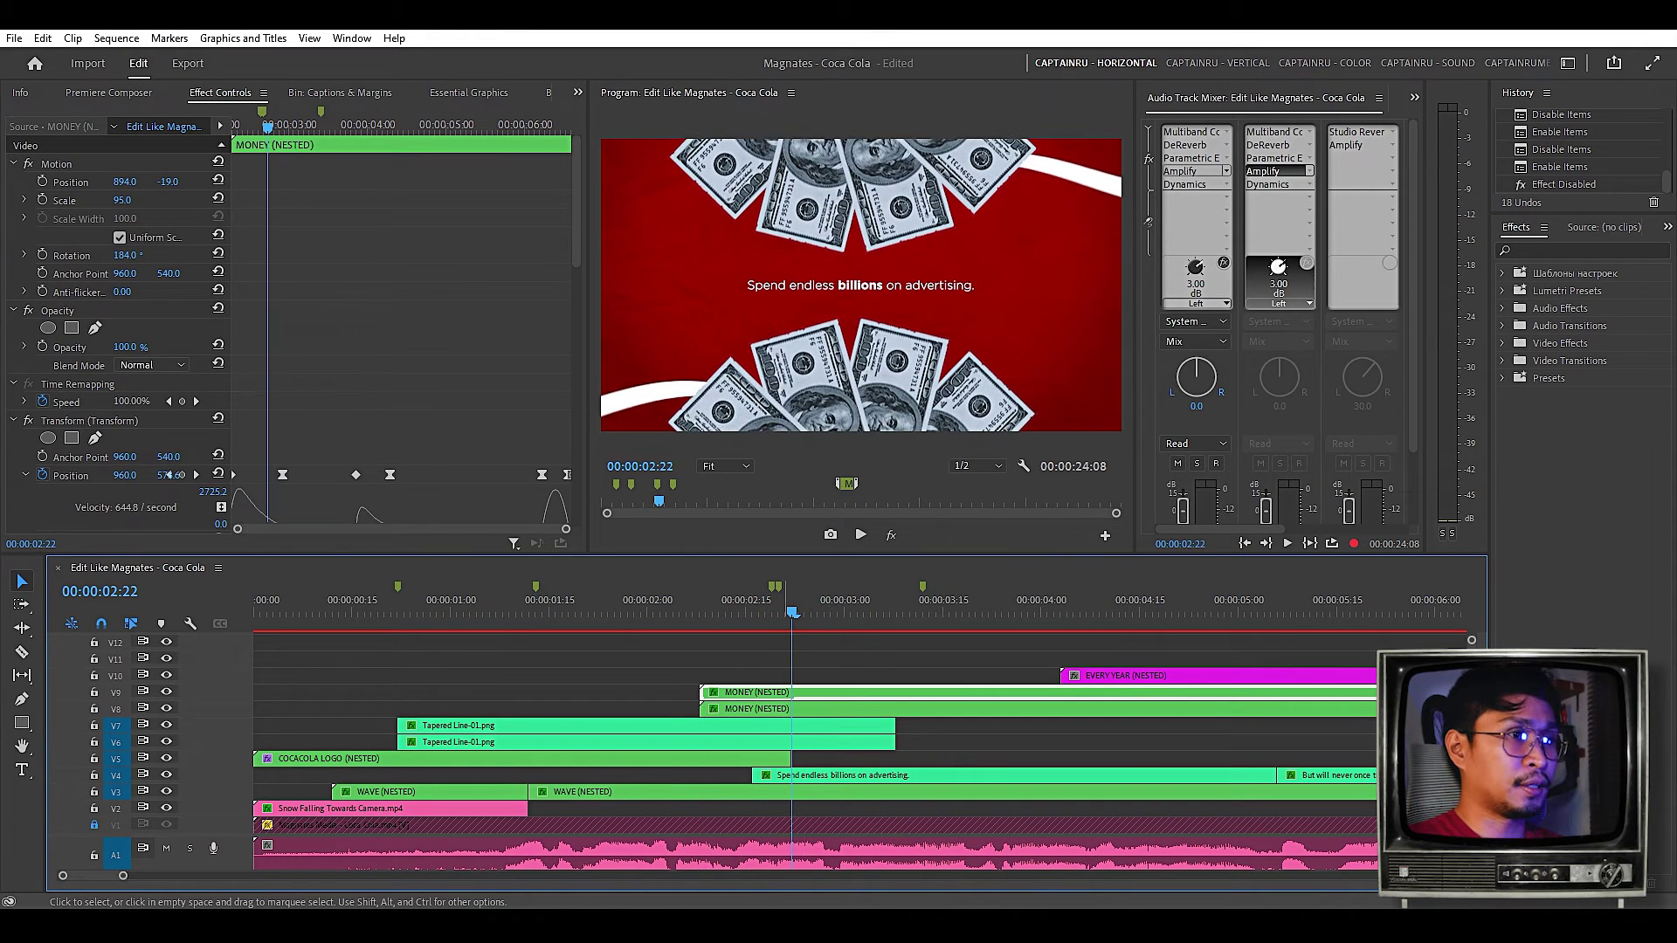
- Open the V9 MONEY (NESTED) clip as its own sequence and preview the fanned bills up to 00:00:03:10
{"action": "double_click", "coordinate": [785, 693]}
{"action": "double_click", "coordinate": [757, 692]}
{"action": "scroll", "coordinate": [648, 633], "scroll_direction": "up", "scroll_amount": 3}
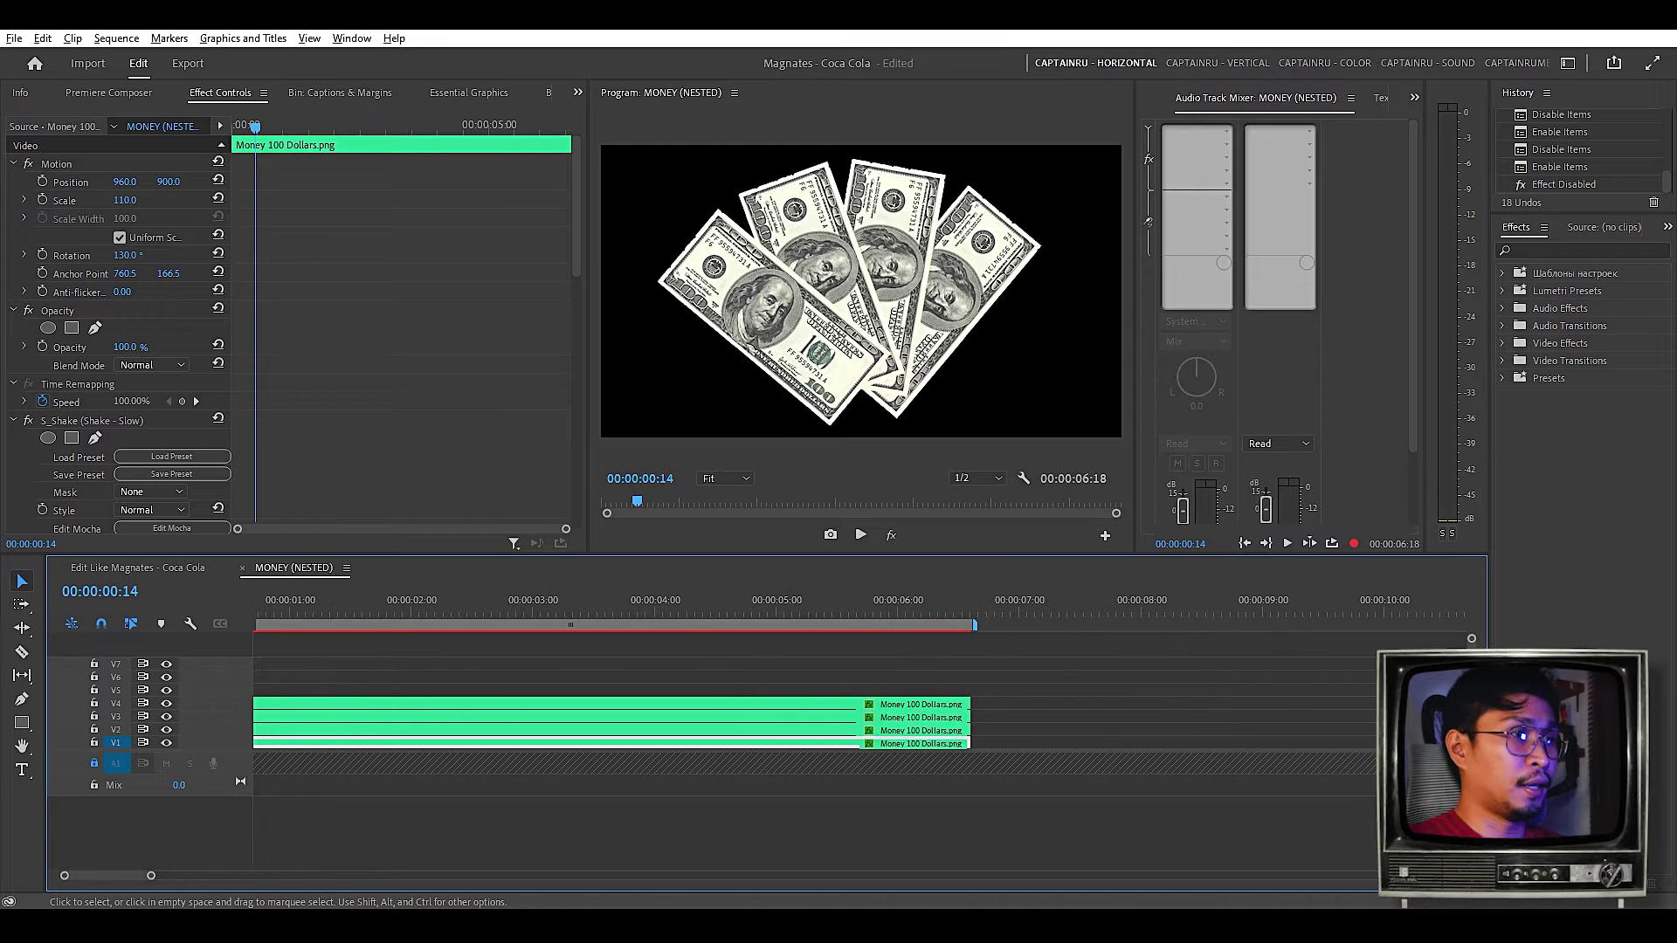
{"action": "key", "text": "space"}
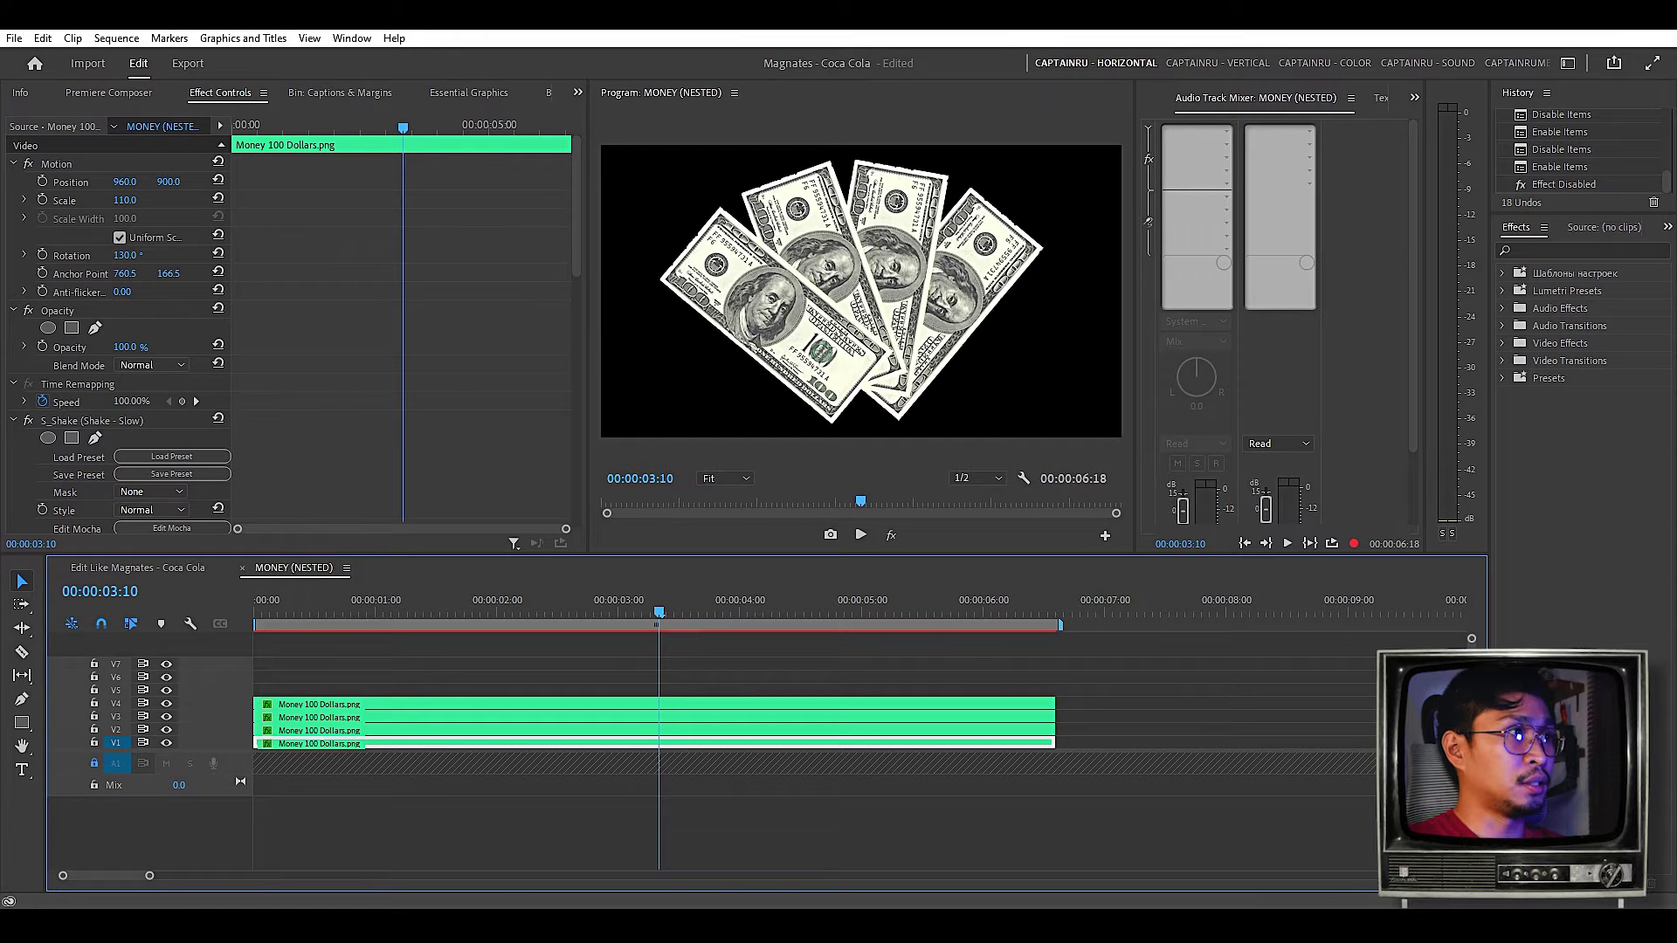
- Try moving the V1 Money 100 Dollars.png bill to about 1369, 625 at 75% monitor zoom and pivoting it around its anchor point
{"action": "left_click", "coordinate": [81, 274]}
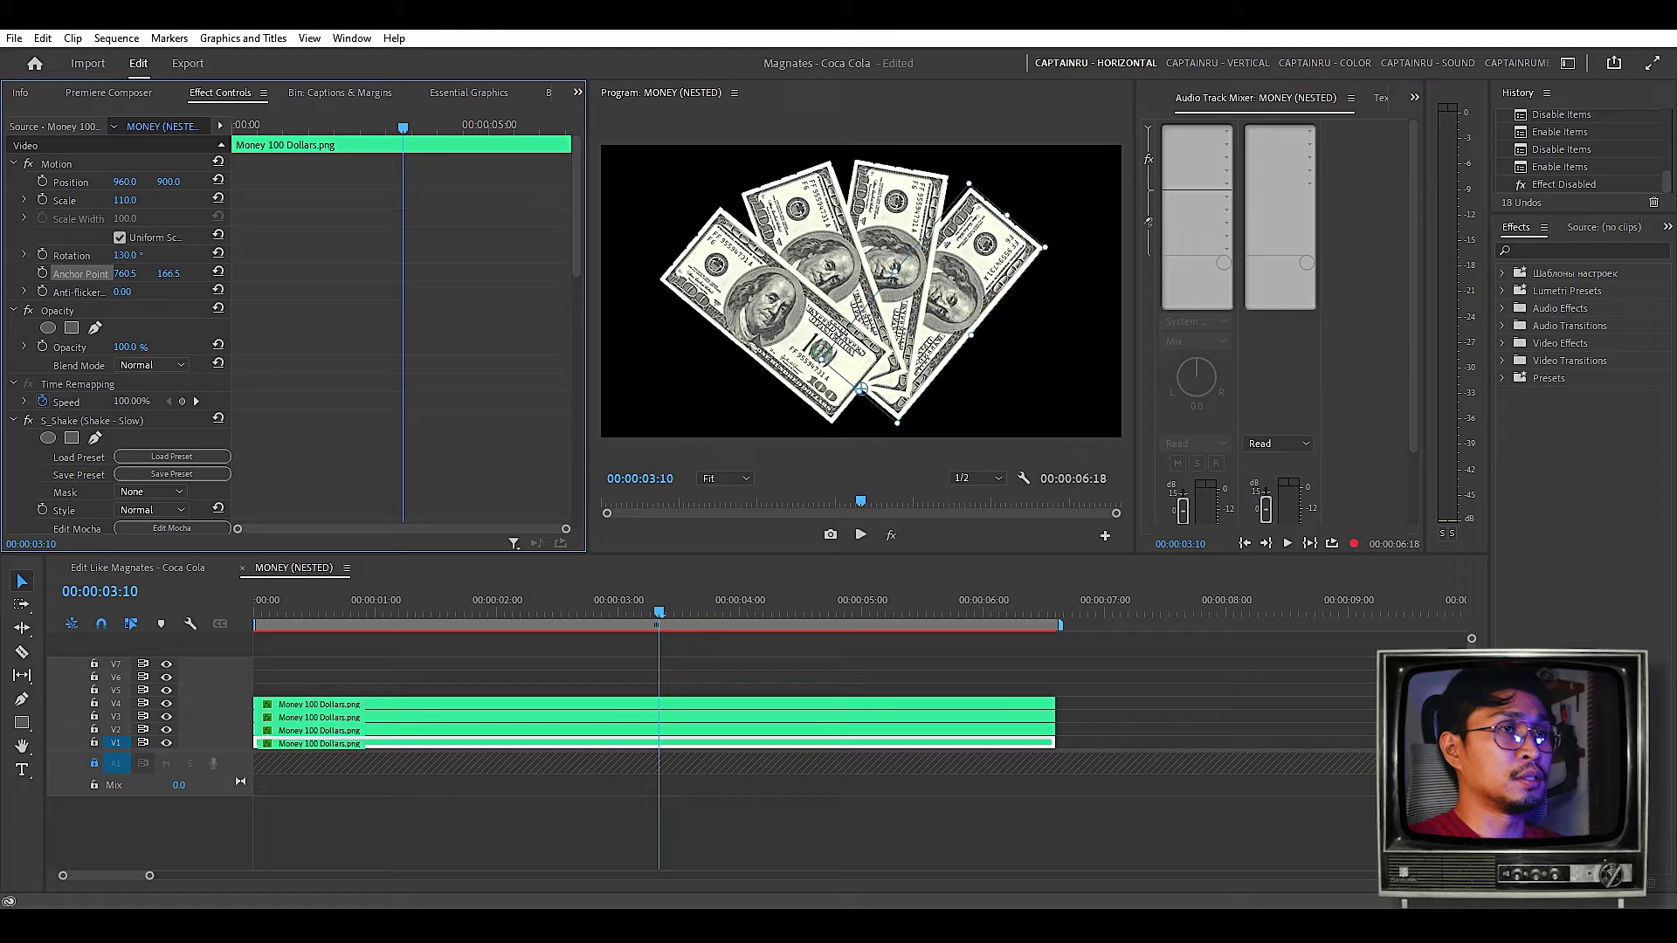
{"action": "left_click", "coordinate": [725, 478]}
{"action": "left_click", "coordinate": [716, 537]}
{"action": "key", "text": "="}
{"action": "key", "text": "h"}
{"action": "left_click_drag", "start_coordinate": [816, 397], "coordinate": [1012, 218]}
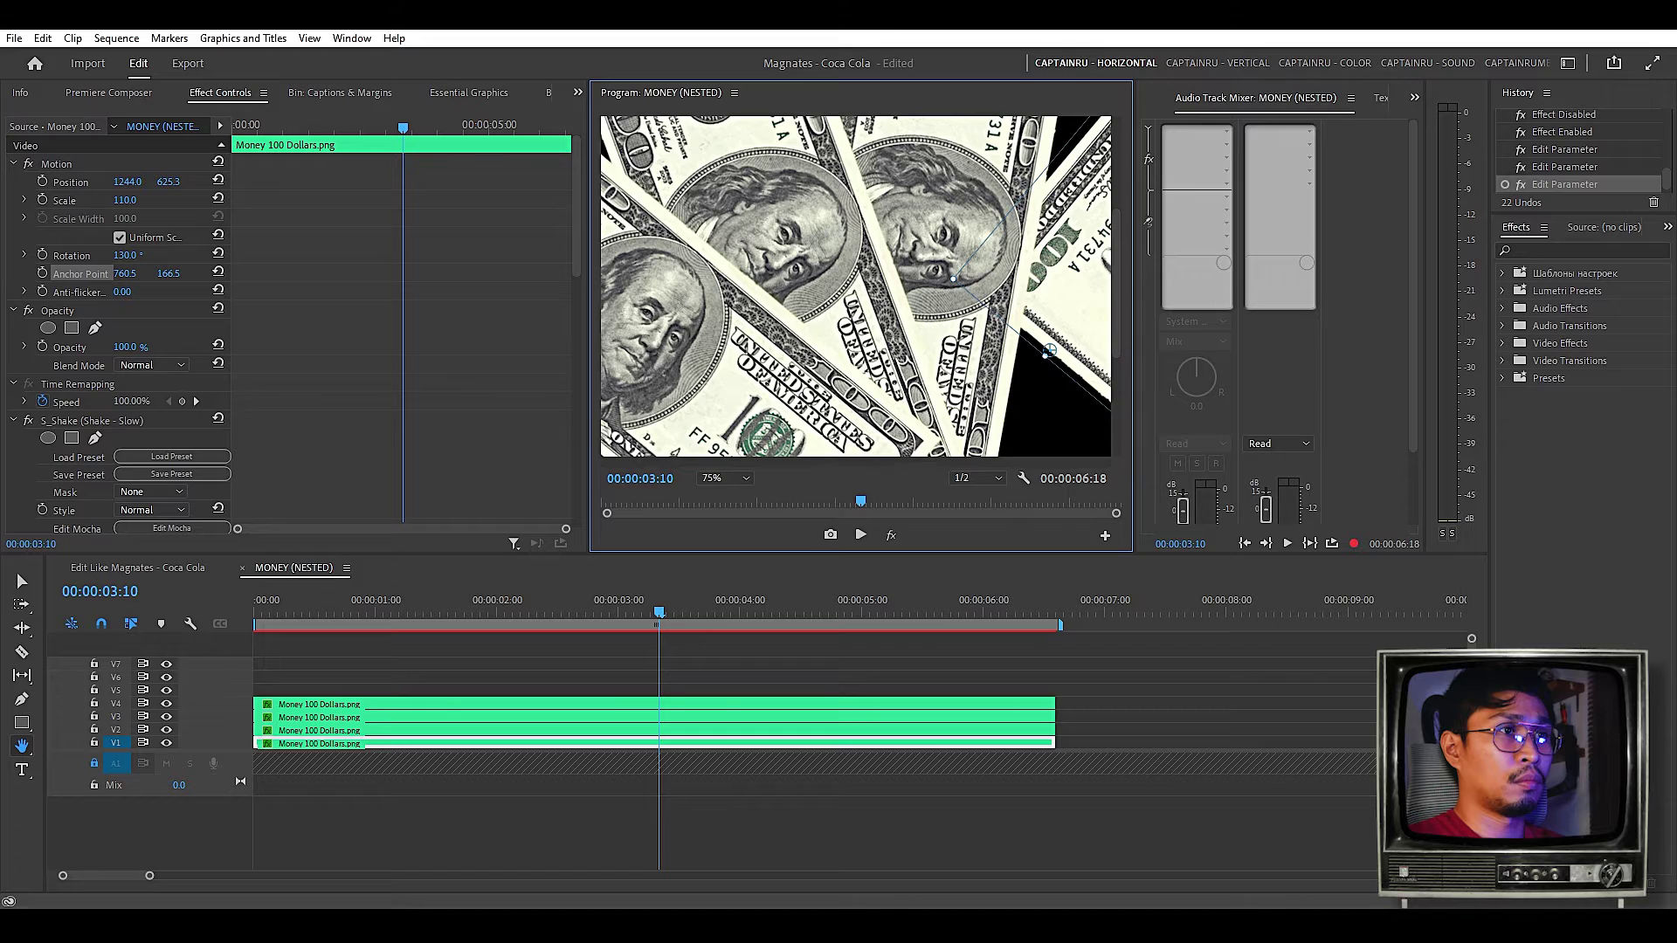
{"action": "left_click_drag", "start_coordinate": [856, 462], "coordinate": [958, 462]}
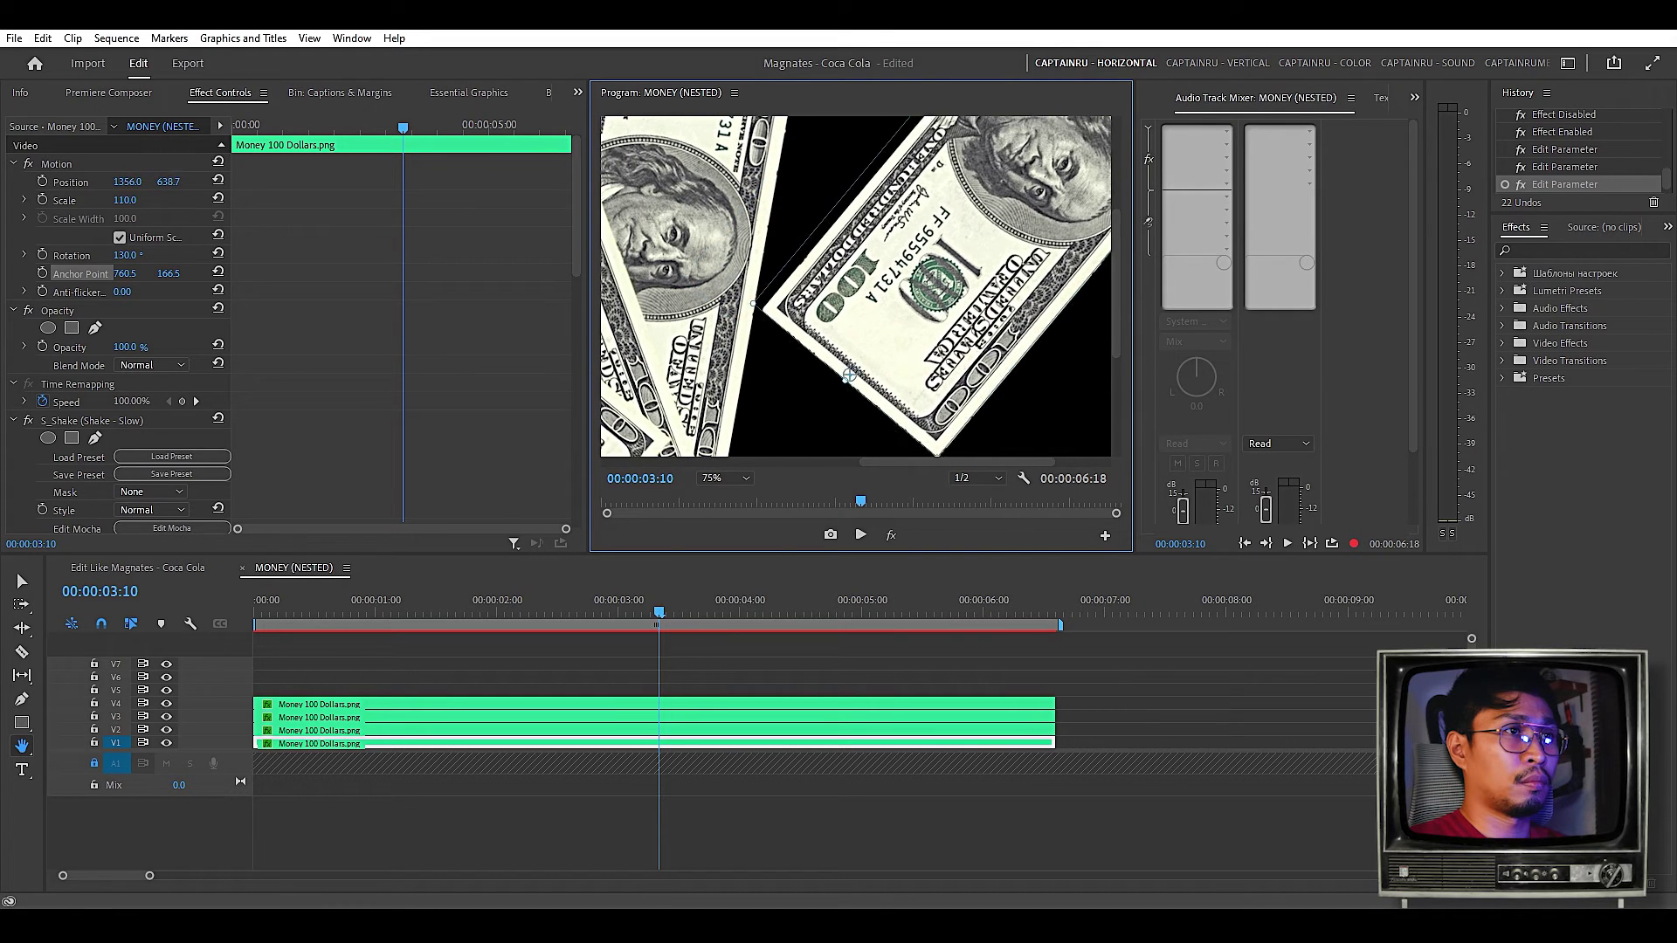
{"action": "left_click_drag", "start_coordinate": [849, 375], "coordinate": [860, 351]}
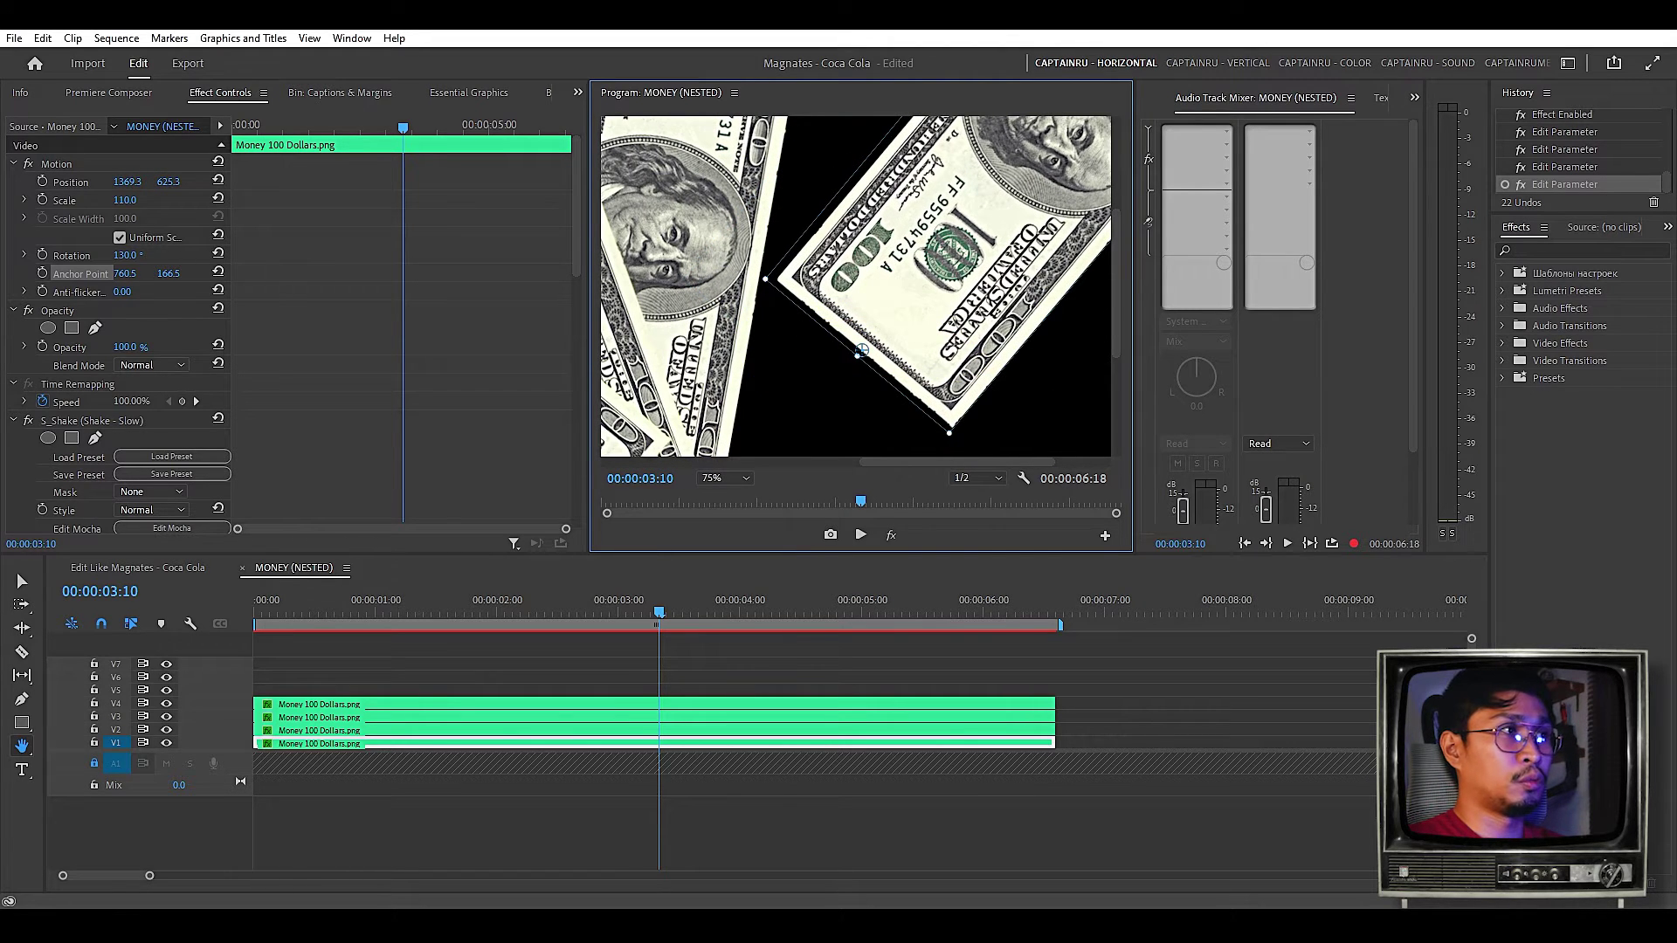
{"action": "key", "text": "shift+5"}
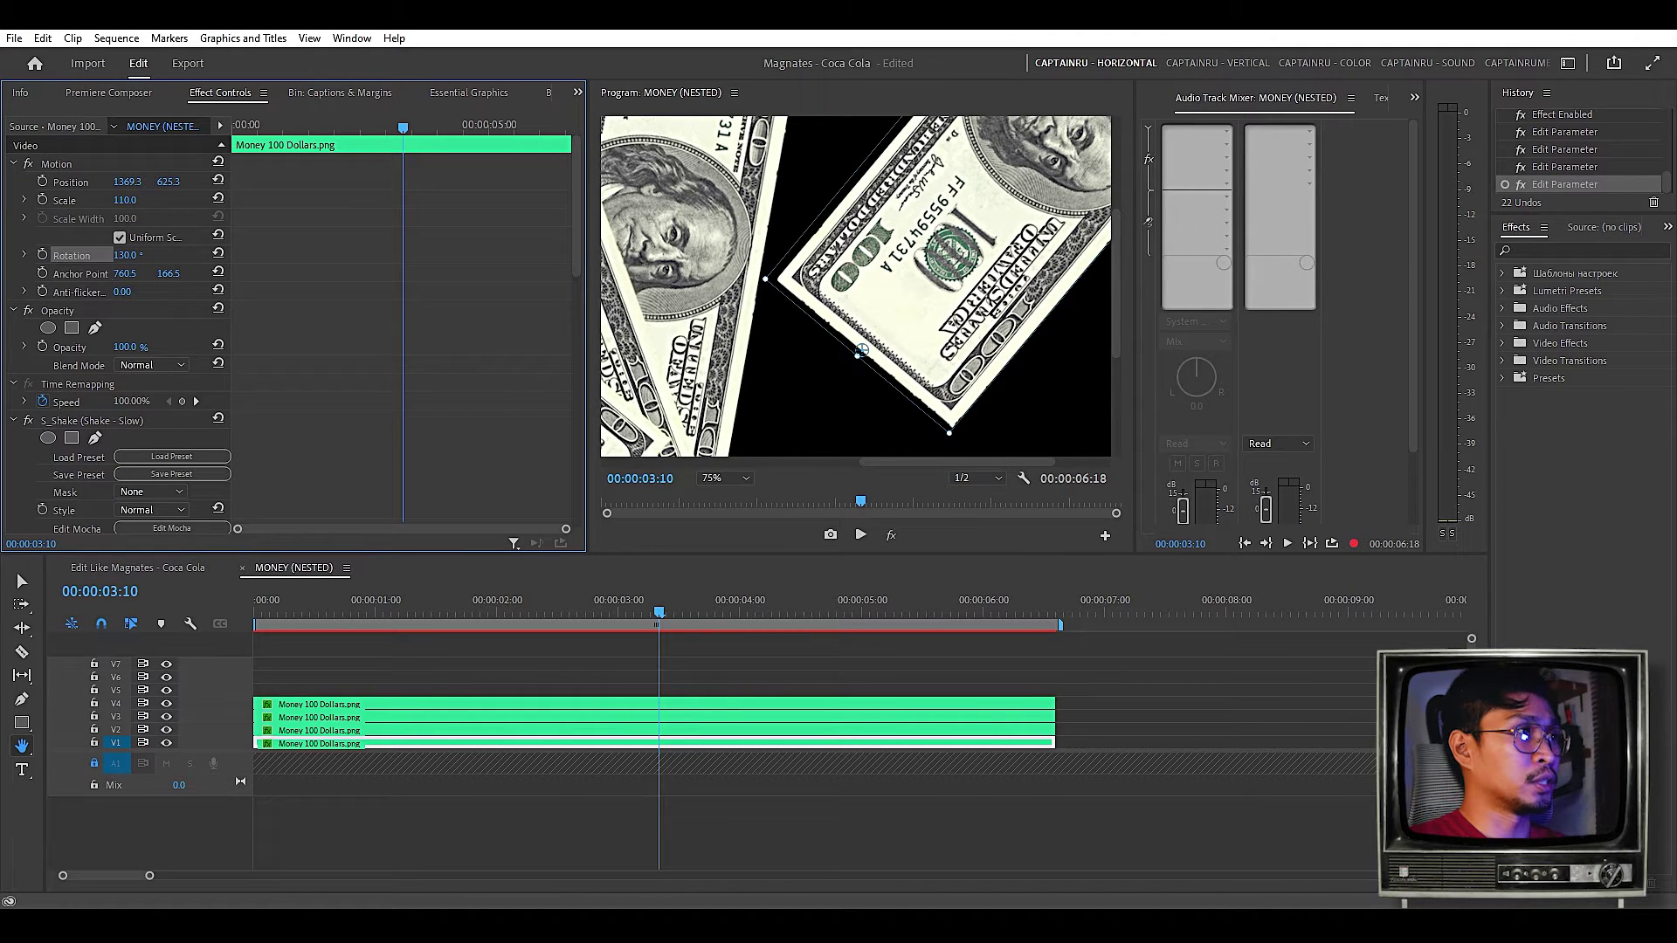
{"action": "mouse_move", "coordinate": [862, 350]}
{"action": "left_mouse_down"}
{"action": "mouse_move", "coordinate": [951, 290]}
{"action": "mouse_move", "coordinate": [987, 204]}
{"action": "mouse_move", "coordinate": [973, 251]}
{"action": "mouse_move", "coordinate": [860, 360]}
{"action": "mouse_move", "coordinate": [925, 282]}
{"action": "mouse_move", "coordinate": [857, 357]}
{"action": "mouse_move", "coordinate": [791, 319]}
{"action": "mouse_move", "coordinate": [764, 278]}
{"action": "left_mouse_up"}
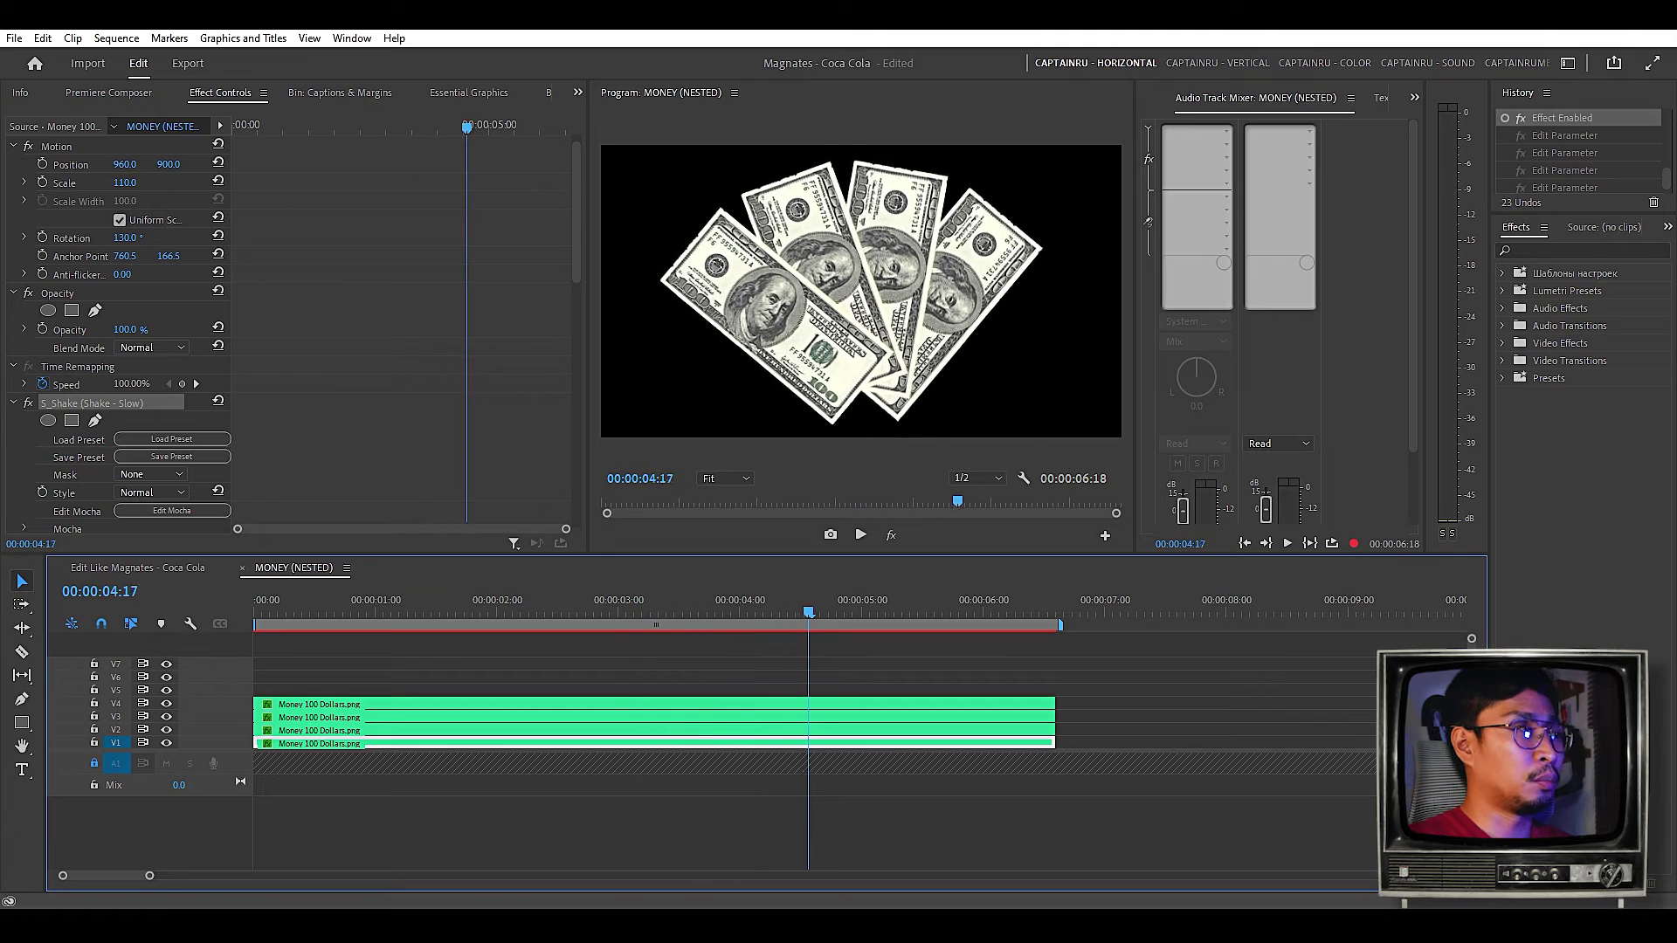
- Preview the bills' shake and their entrance in the main sequence, and examine the V9 MONEY (NESTED) clip's Transform Position keyframes
{"action": "key", "text": "space"}
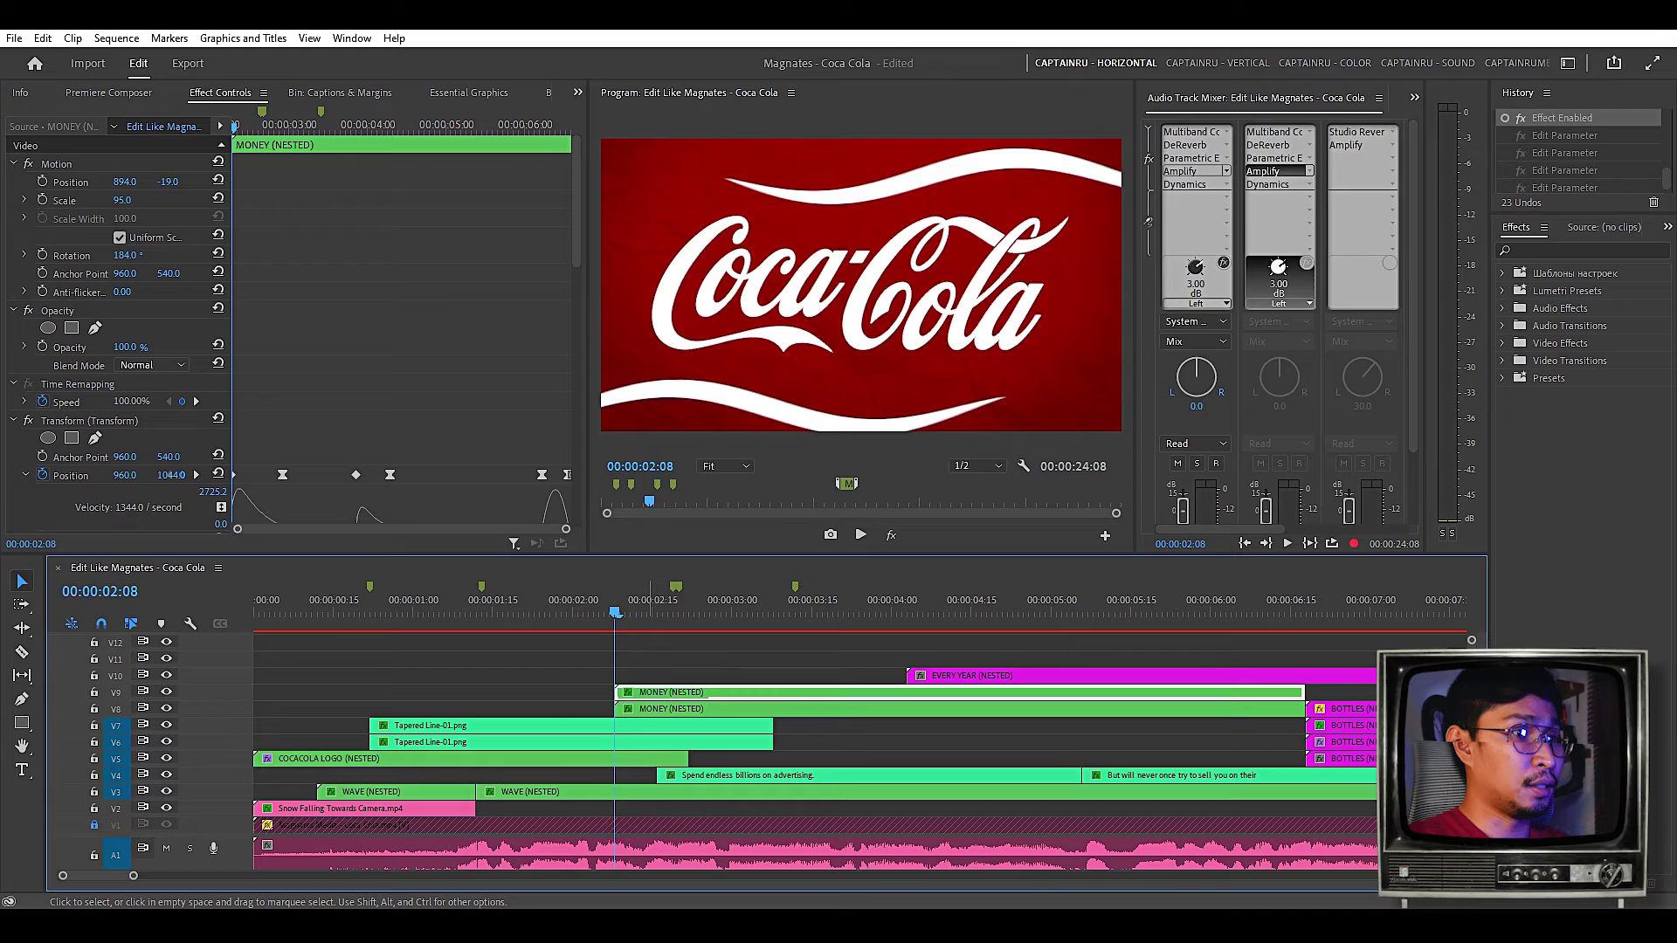
{"action": "key", "text": "space"}
{"action": "key", "text": "space"}
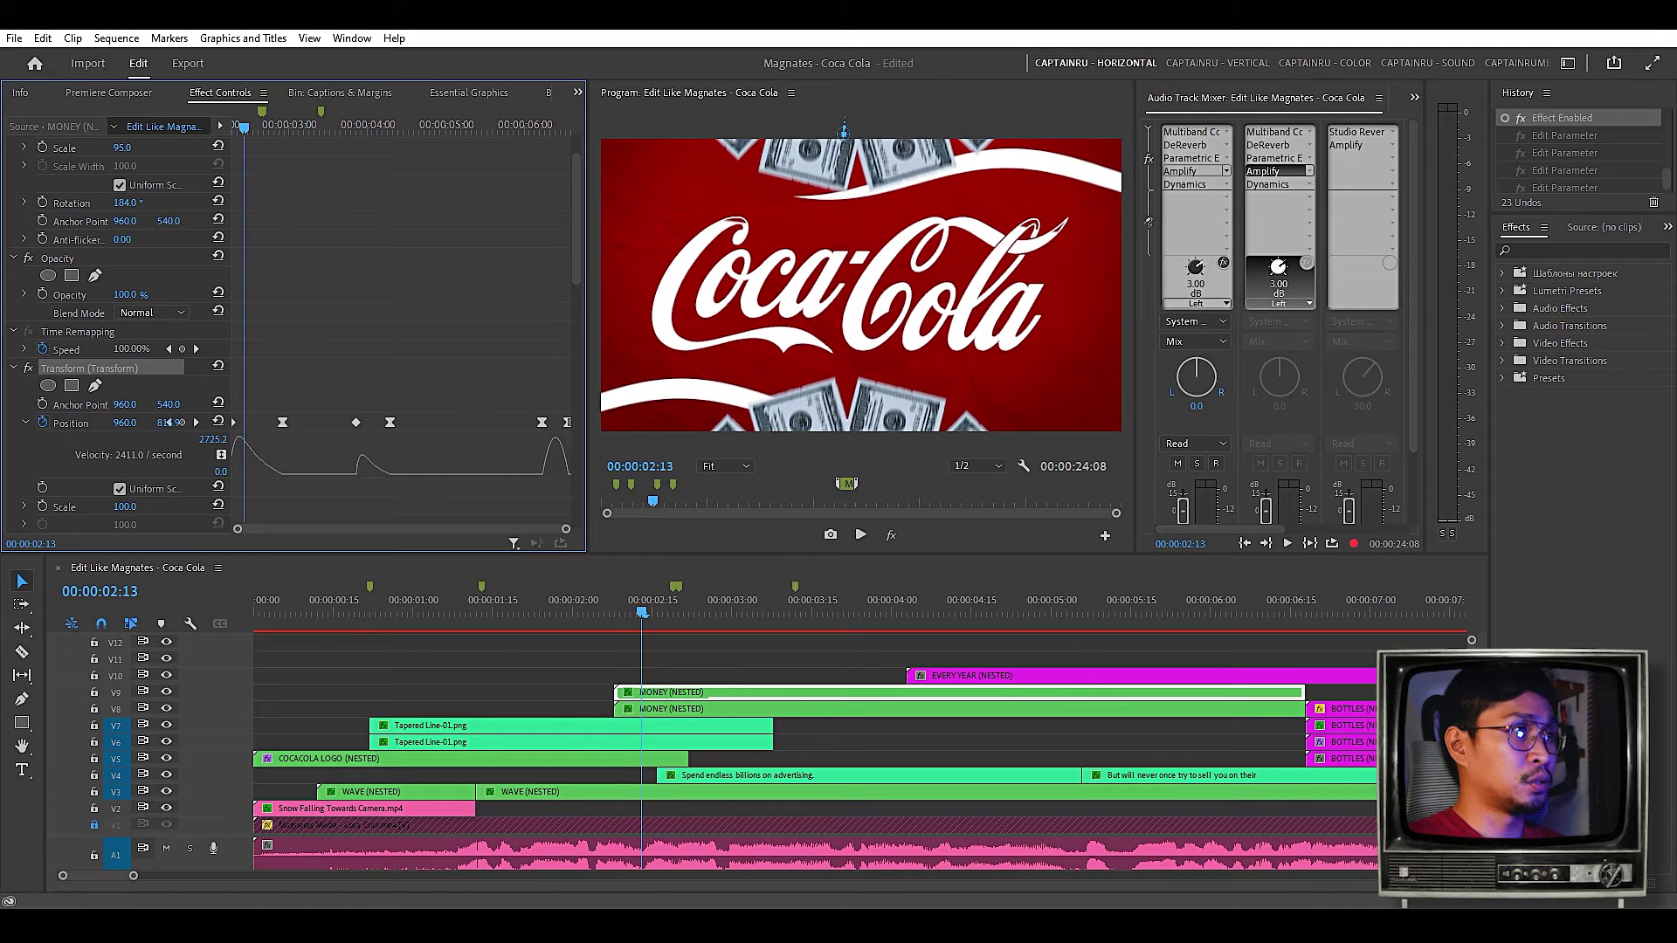
{"action": "left_click_drag", "start_coordinate": [166, 386], "coordinate": [166, 390]}
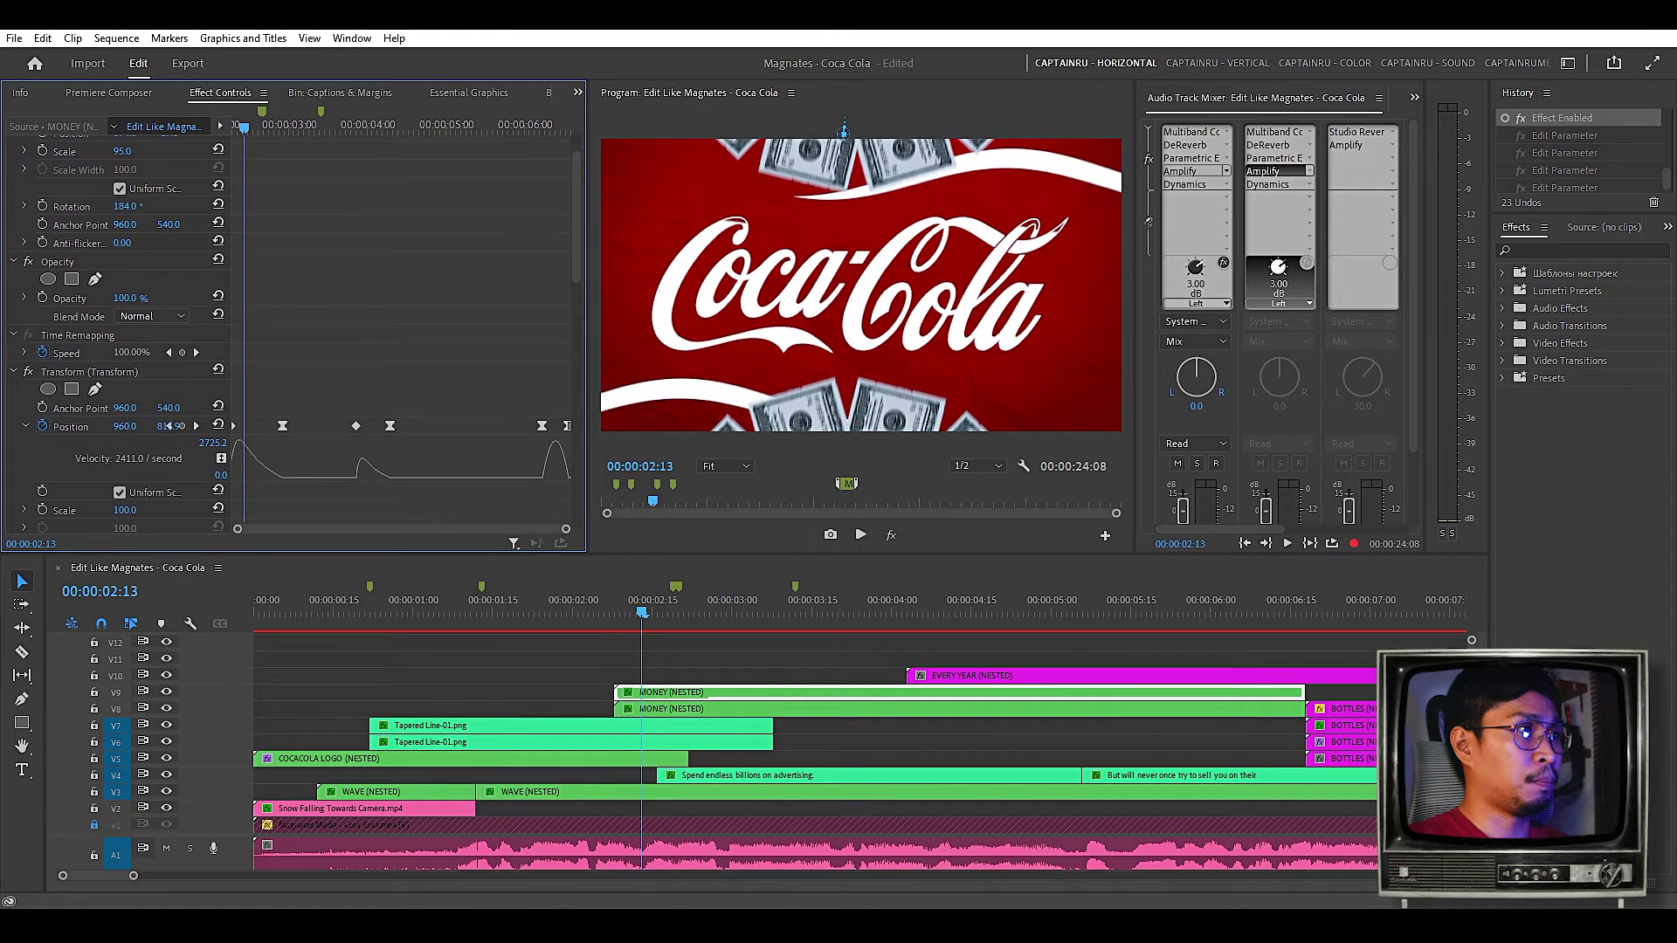
{"action": "key", "text": "space"}
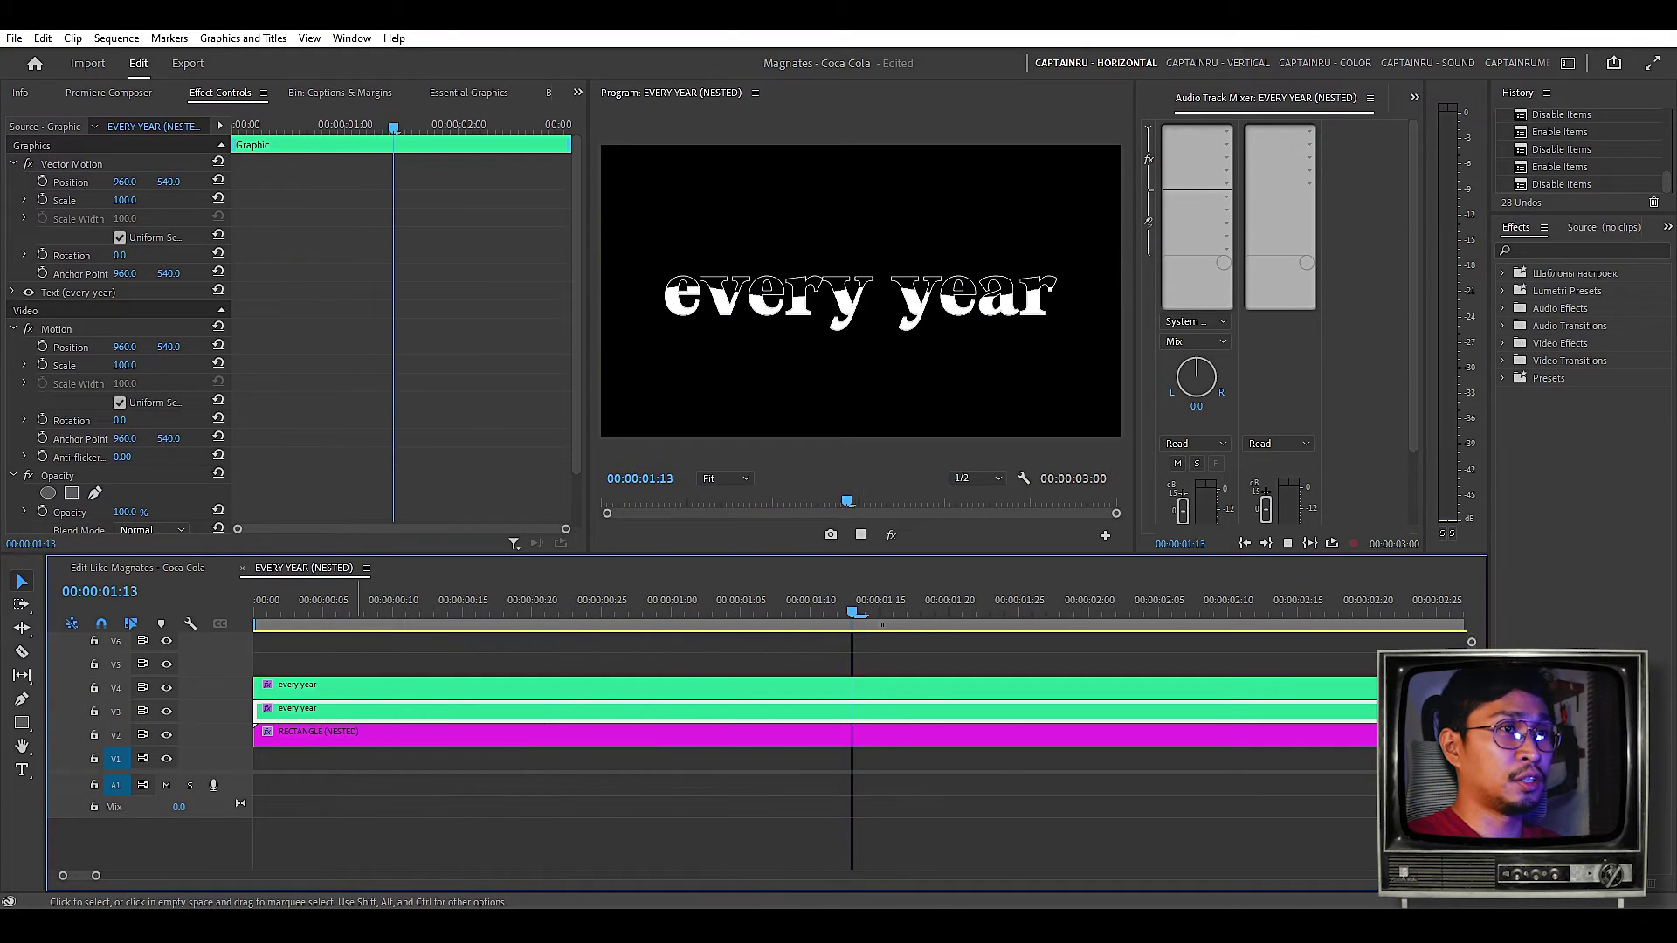
- Disable the two "every year" text clips on V3 and V4 and scrub the RECTANGLE (NESTED) clip to 00:00:01:24
{"action": "key", "text": "ctrl+a"}
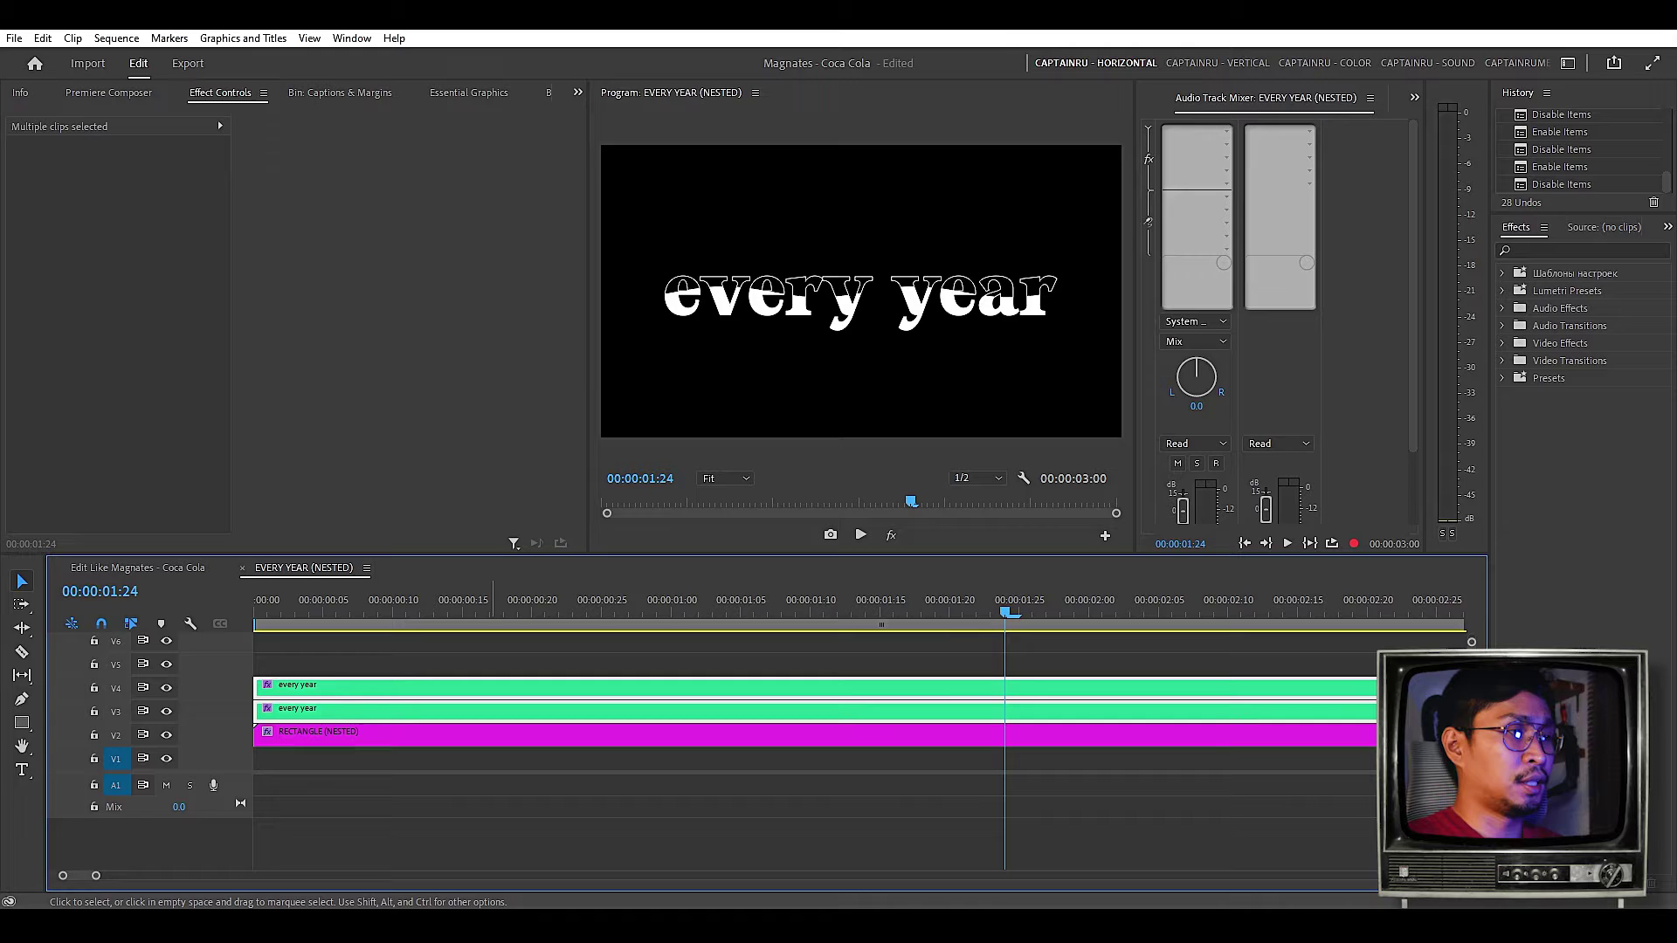
{"action": "key", "text": "shift+e"}
{"action": "left_click_drag", "start_coordinate": [384, 603], "coordinate": [1004, 603]}
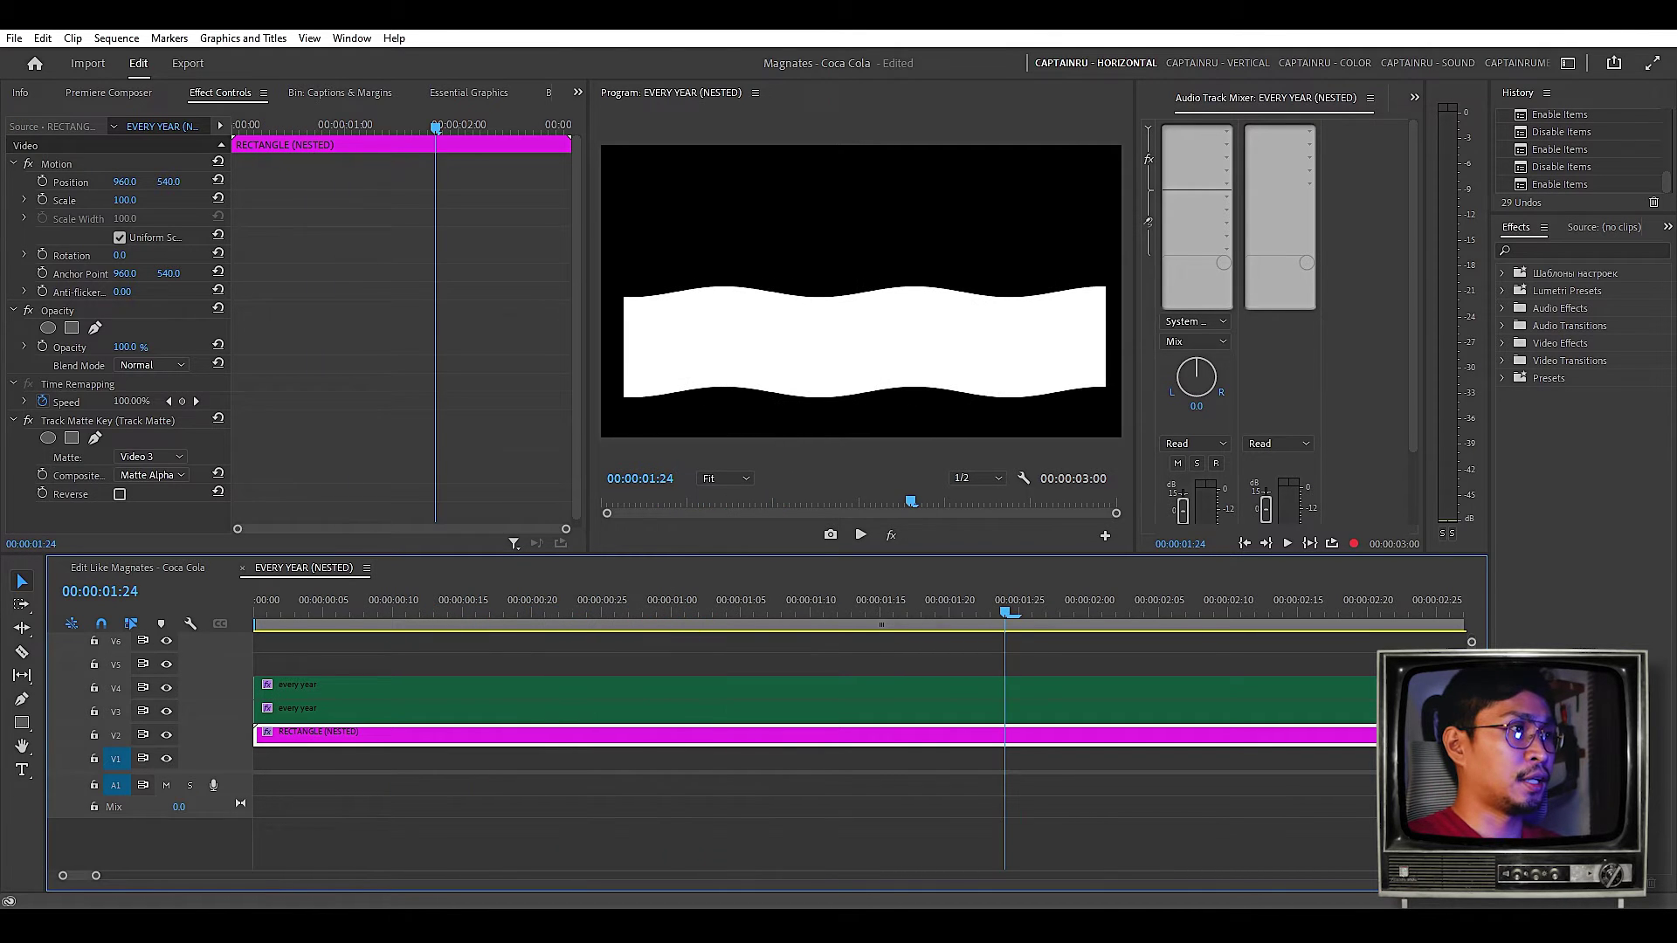
- Open RECTANGLE (NESTED) as its own sequence, compare it with EVERY YEAR (NESTED), and review the Graphic clip's settings
{"action": "scroll", "coordinate": [122, 349], "scroll_direction": "down", "scroll_amount": 2}
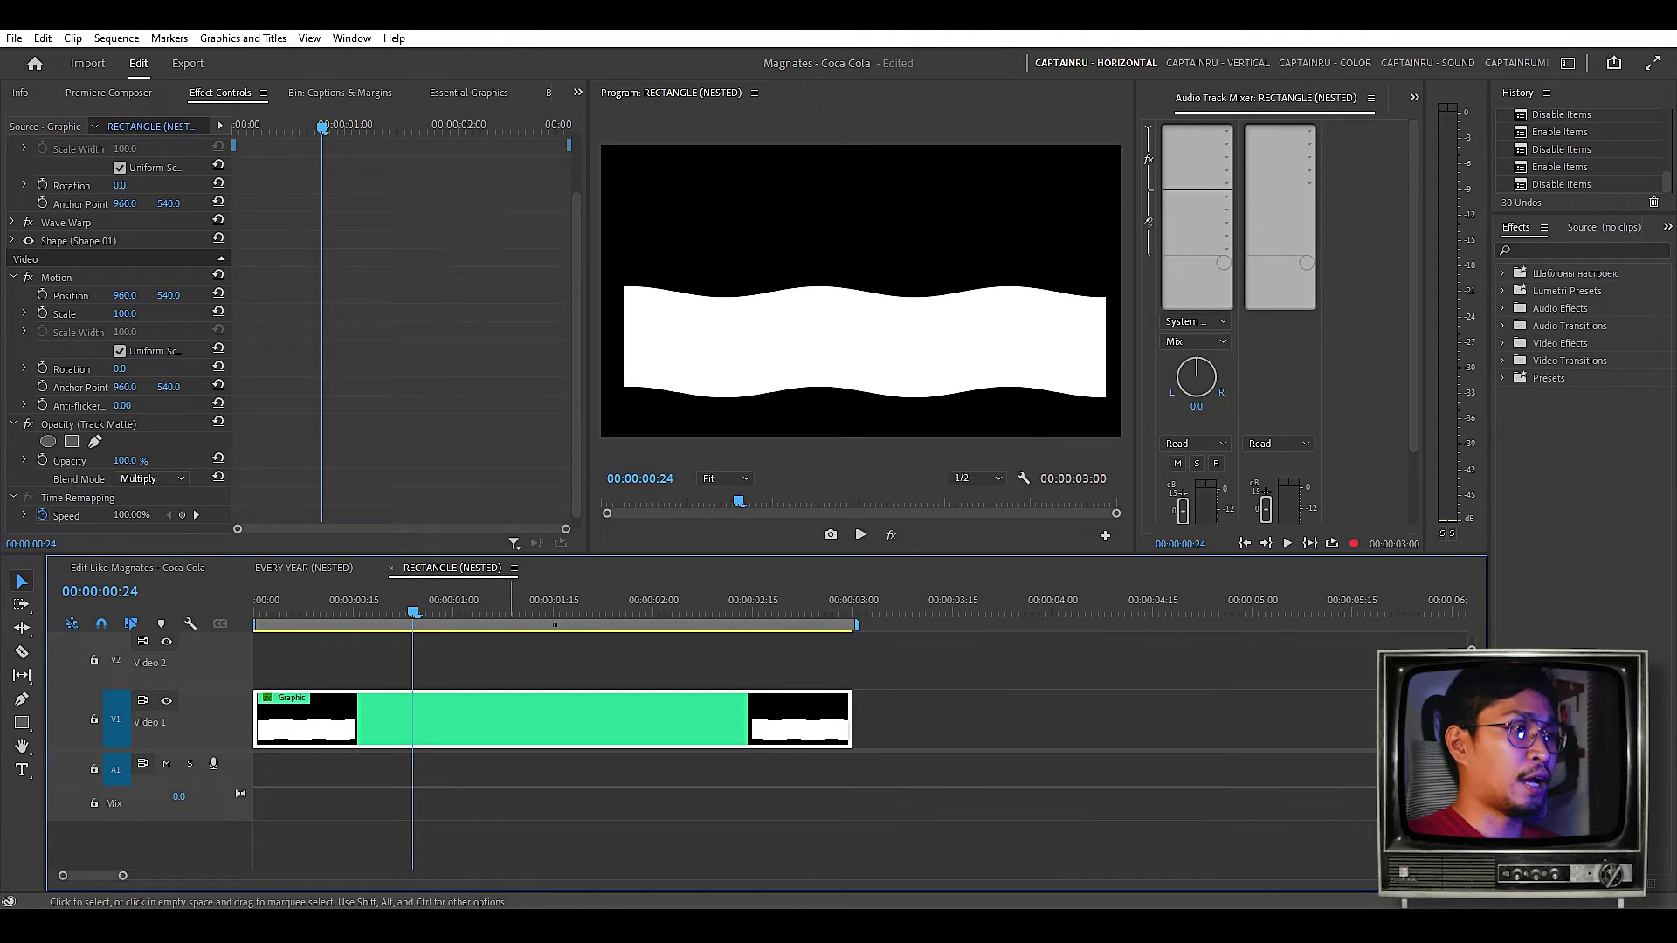
{"action": "scroll", "coordinate": [118, 331], "scroll_direction": "down", "scroll_amount": 2}
{"action": "left_click", "coordinate": [300, 568]}
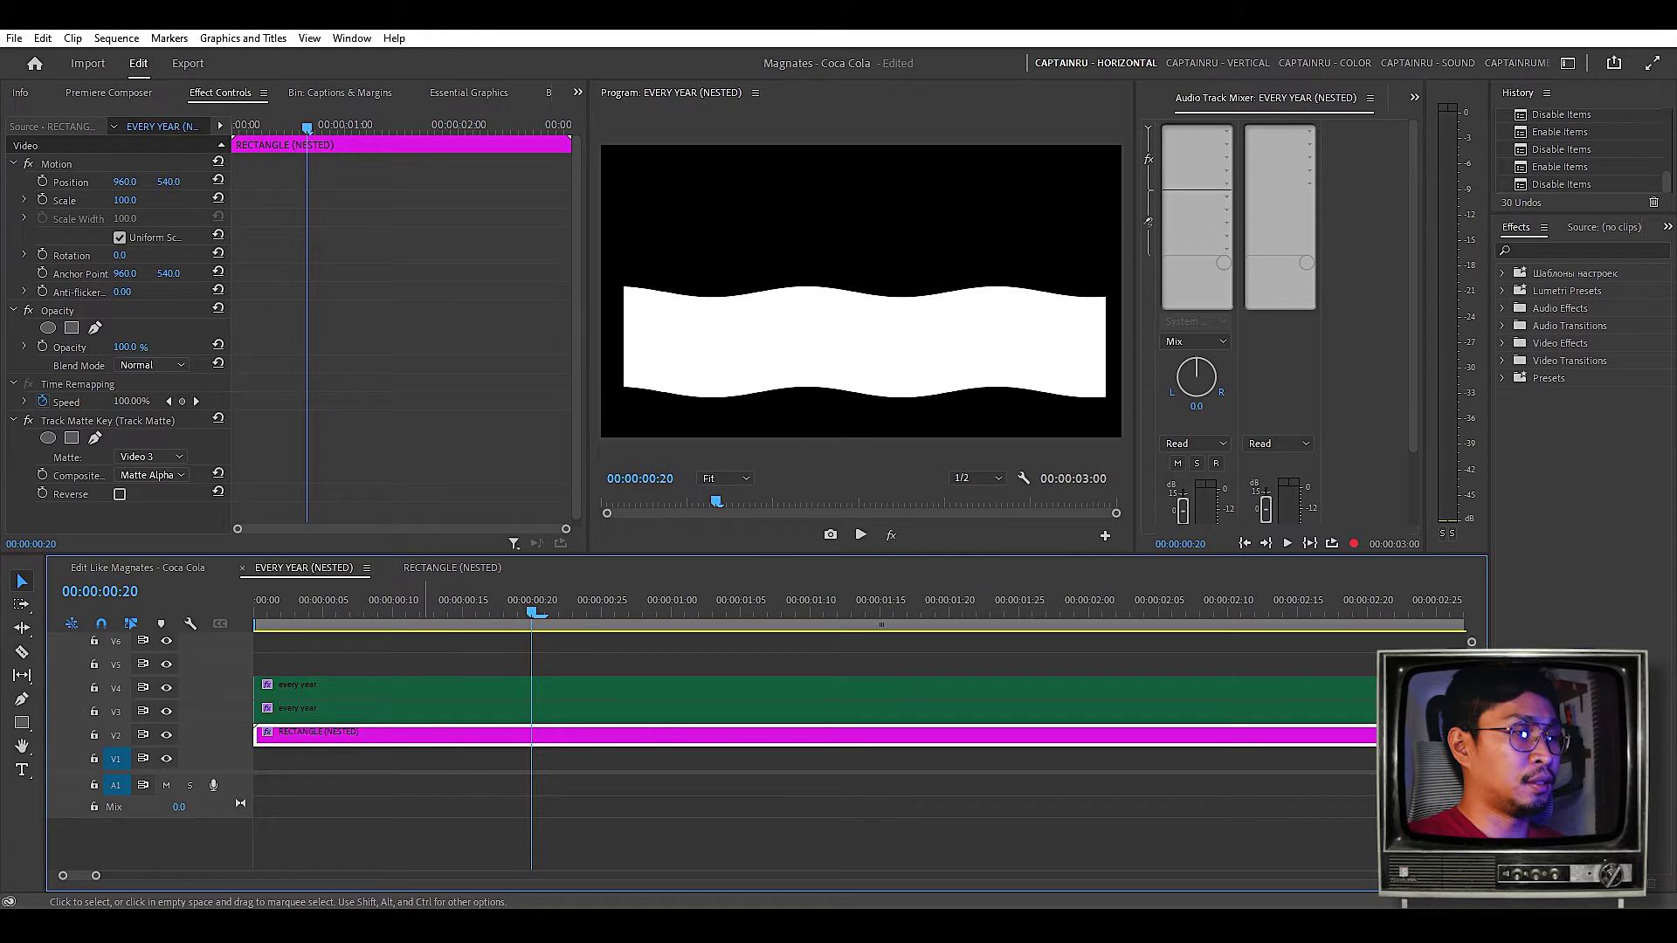
{"action": "left_click", "coordinate": [447, 567]}
{"action": "scroll", "coordinate": [118, 331], "scroll_direction": "down", "scroll_amount": 3}
{"action": "scroll", "coordinate": [118, 332], "scroll_direction": "up", "scroll_amount": 3}
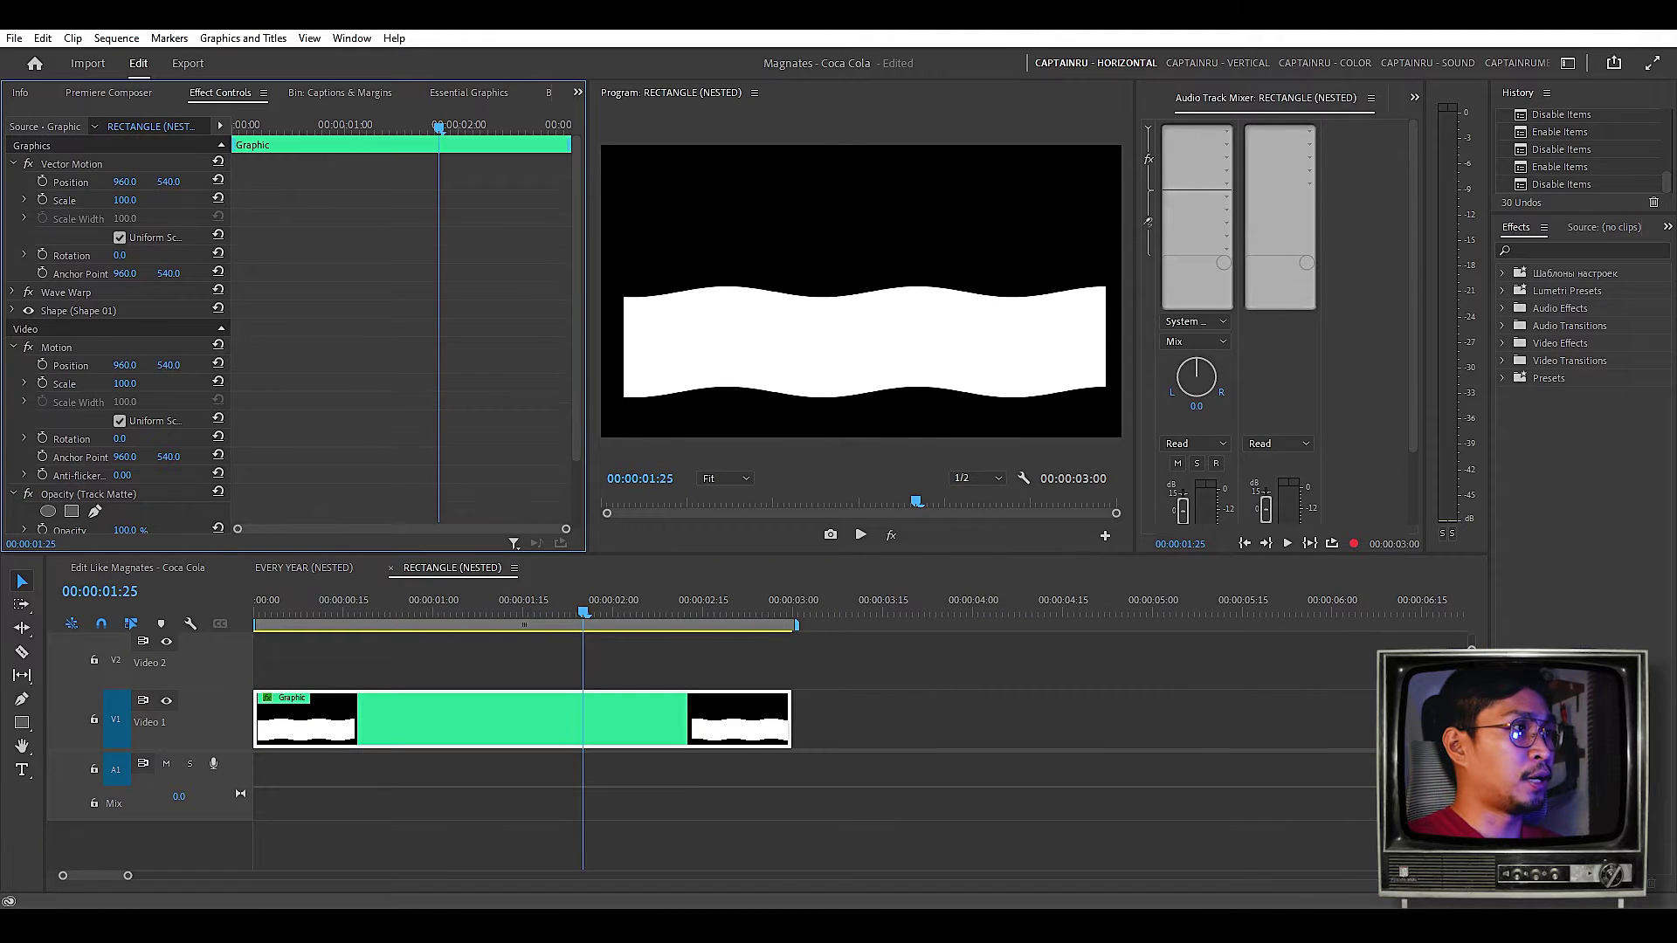
- Expand the Graphic clip's Wave Warp settings and toggle the effect to compare the straight and wavy rectangle
{"action": "left_click", "coordinate": [13, 292]}
{"action": "left_click", "coordinate": [28, 291]}
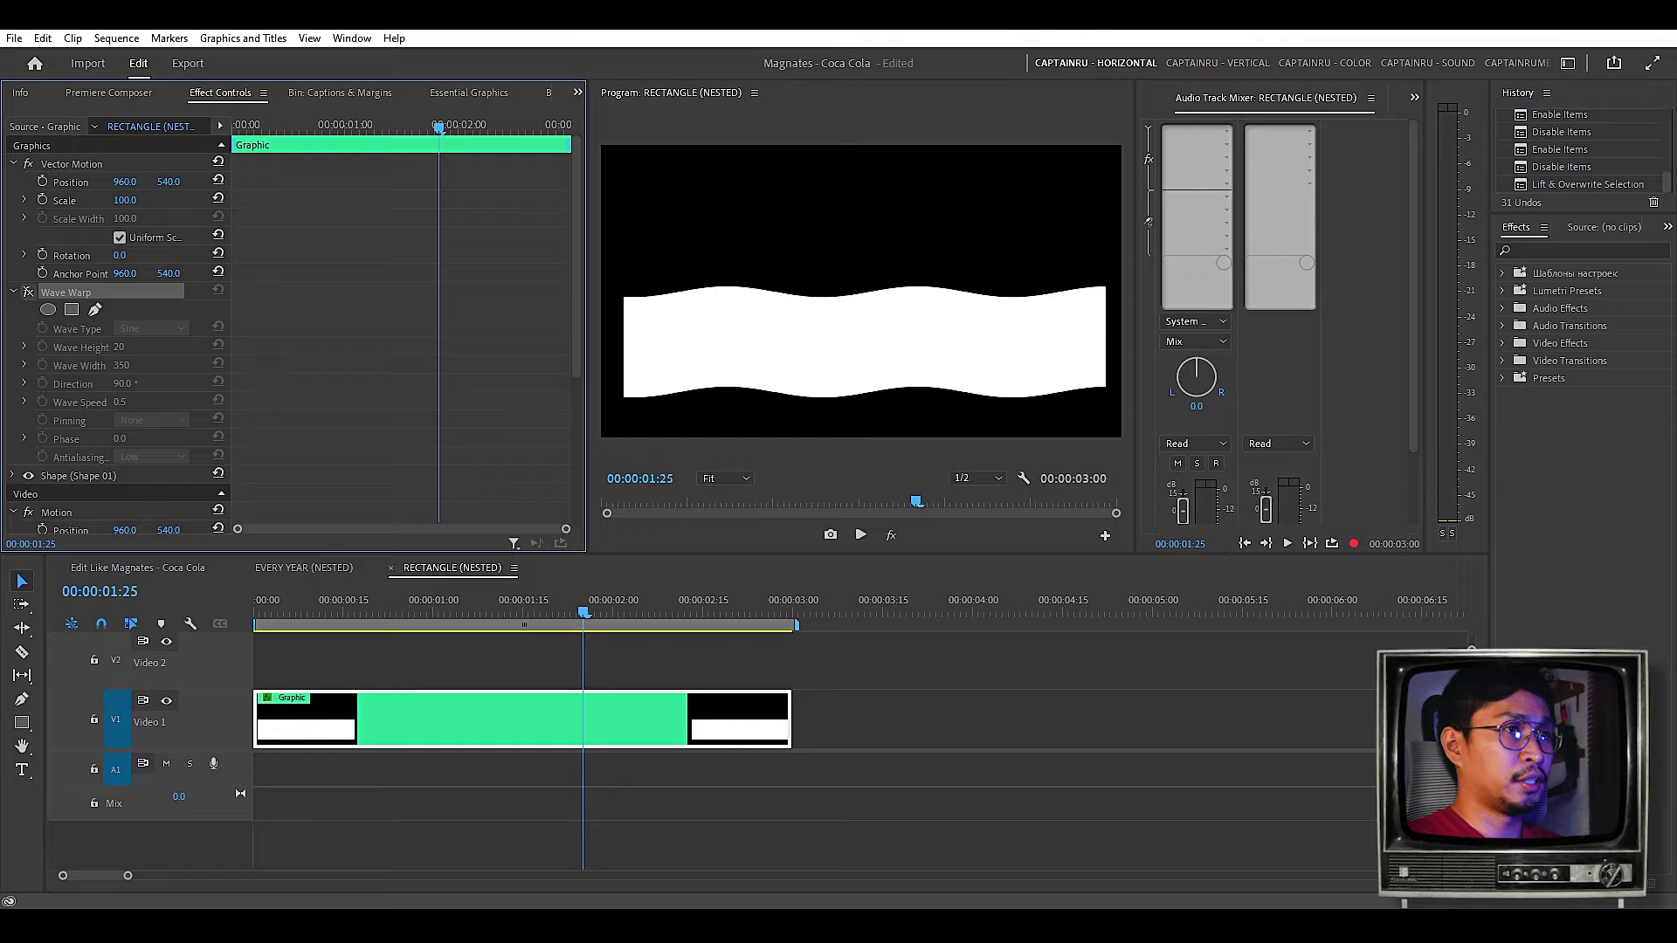
{"action": "left_click", "coordinate": [28, 292]}
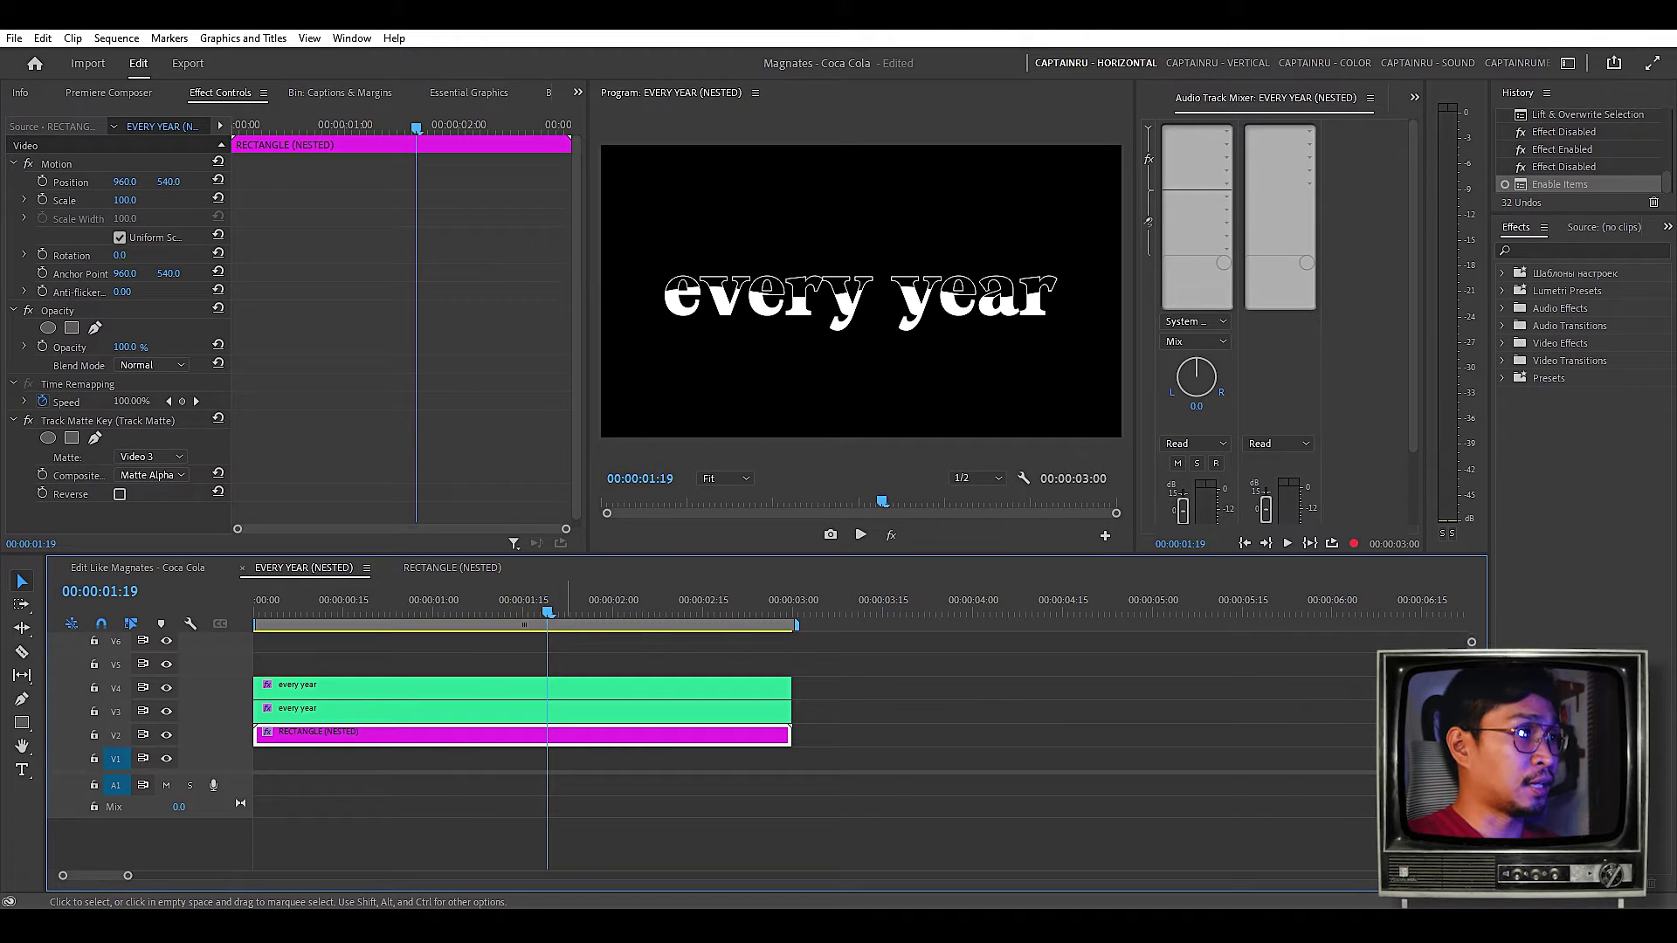
- Examine RECTANGLE (NESTED)'s Track Matte Key, search the effects for "TRACK MATT", and demonstrate bringing Track Matte Key to the timeline
{"action": "left_click", "coordinate": [107, 421]}
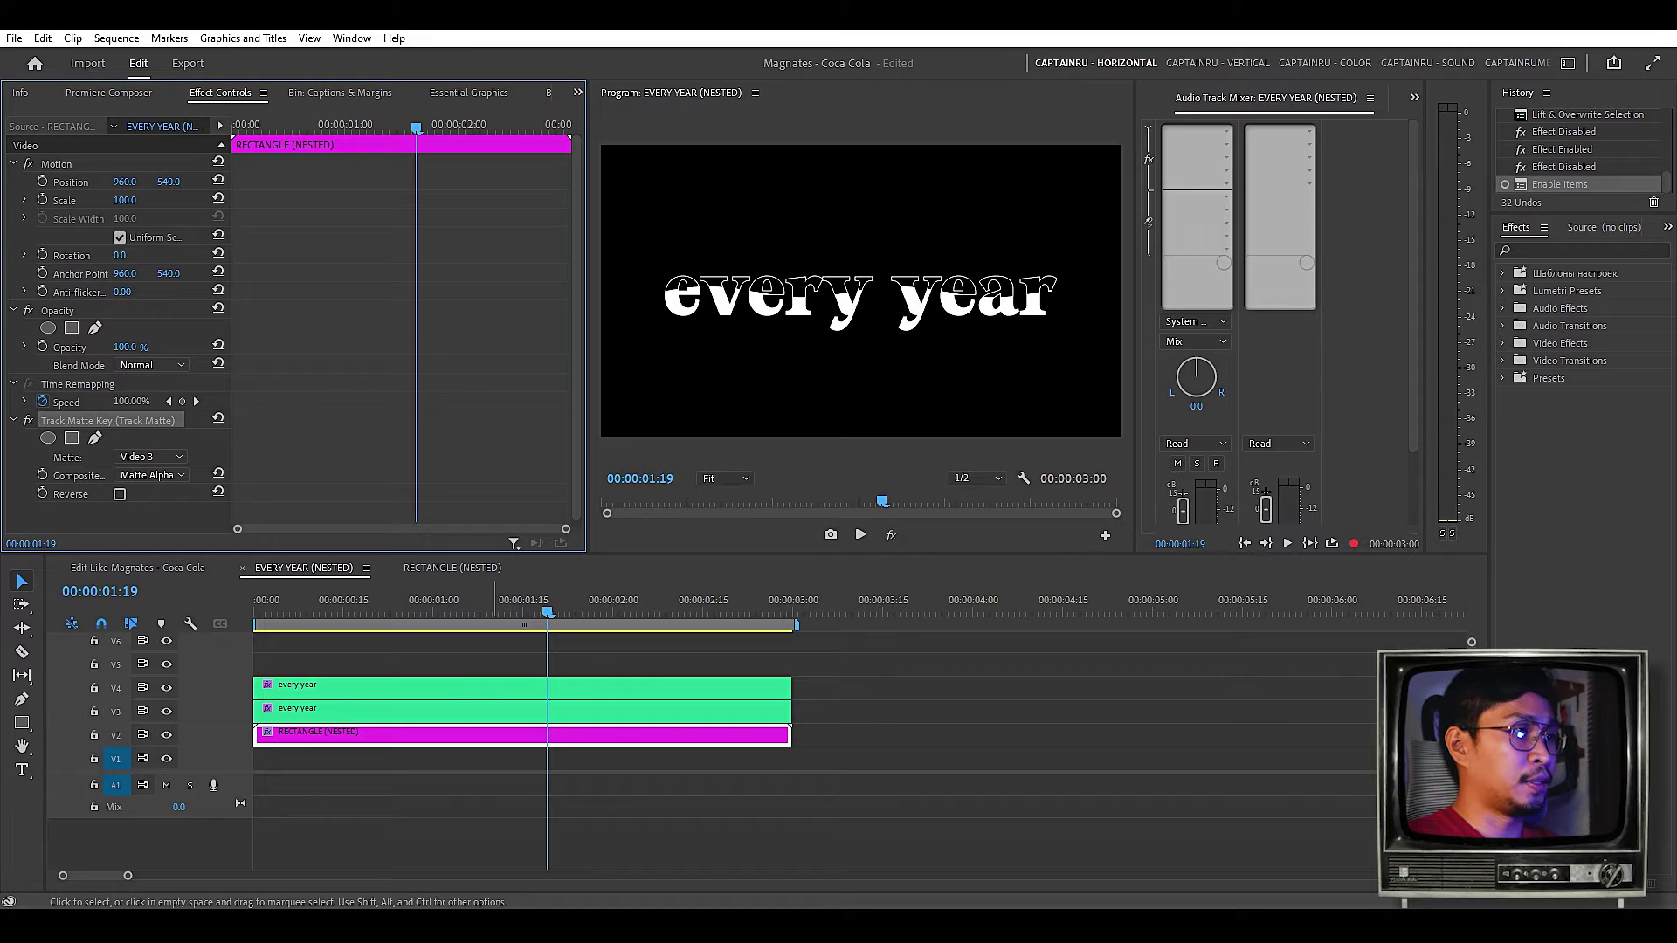
{"action": "left_click", "coordinate": [494, 603]}
{"action": "key", "text": "shift+7"}
{"action": "type", "text": "TRACK MATT"}
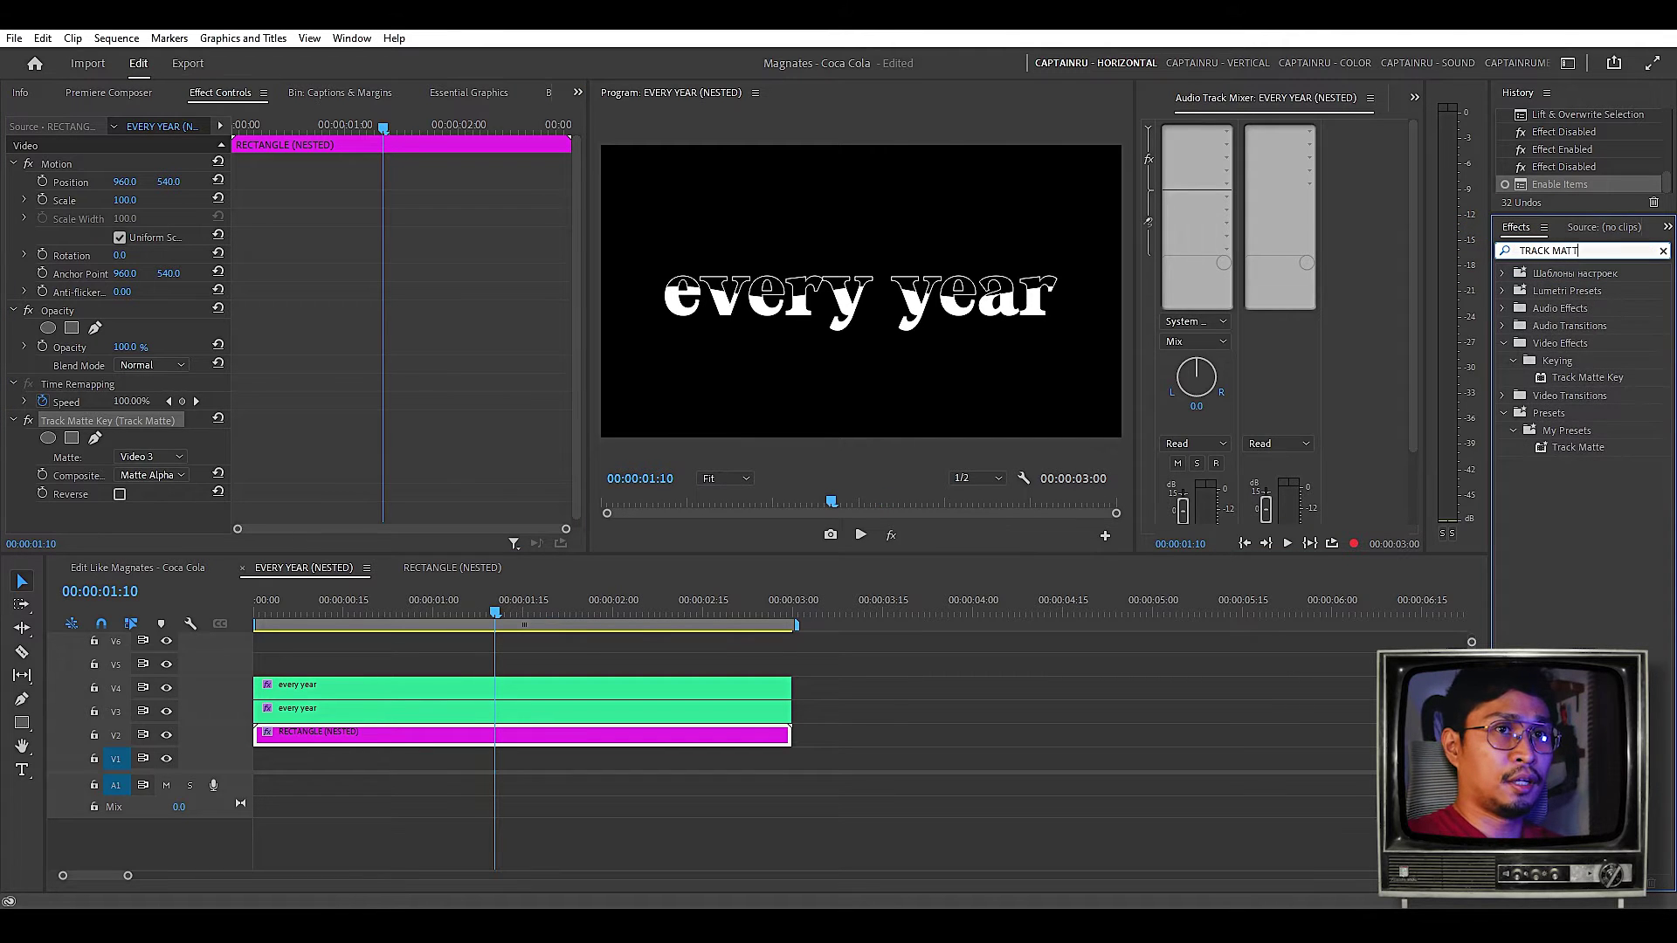
{"action": "left_click", "coordinate": [1586, 378]}
{"action": "mouse_move", "coordinate": [1587, 378]}
{"action": "left_mouse_down"}
{"action": "mouse_move", "coordinate": [559, 735]}
{"action": "mouse_move", "coordinate": [1114, 698]}
{"action": "left_mouse_up"}
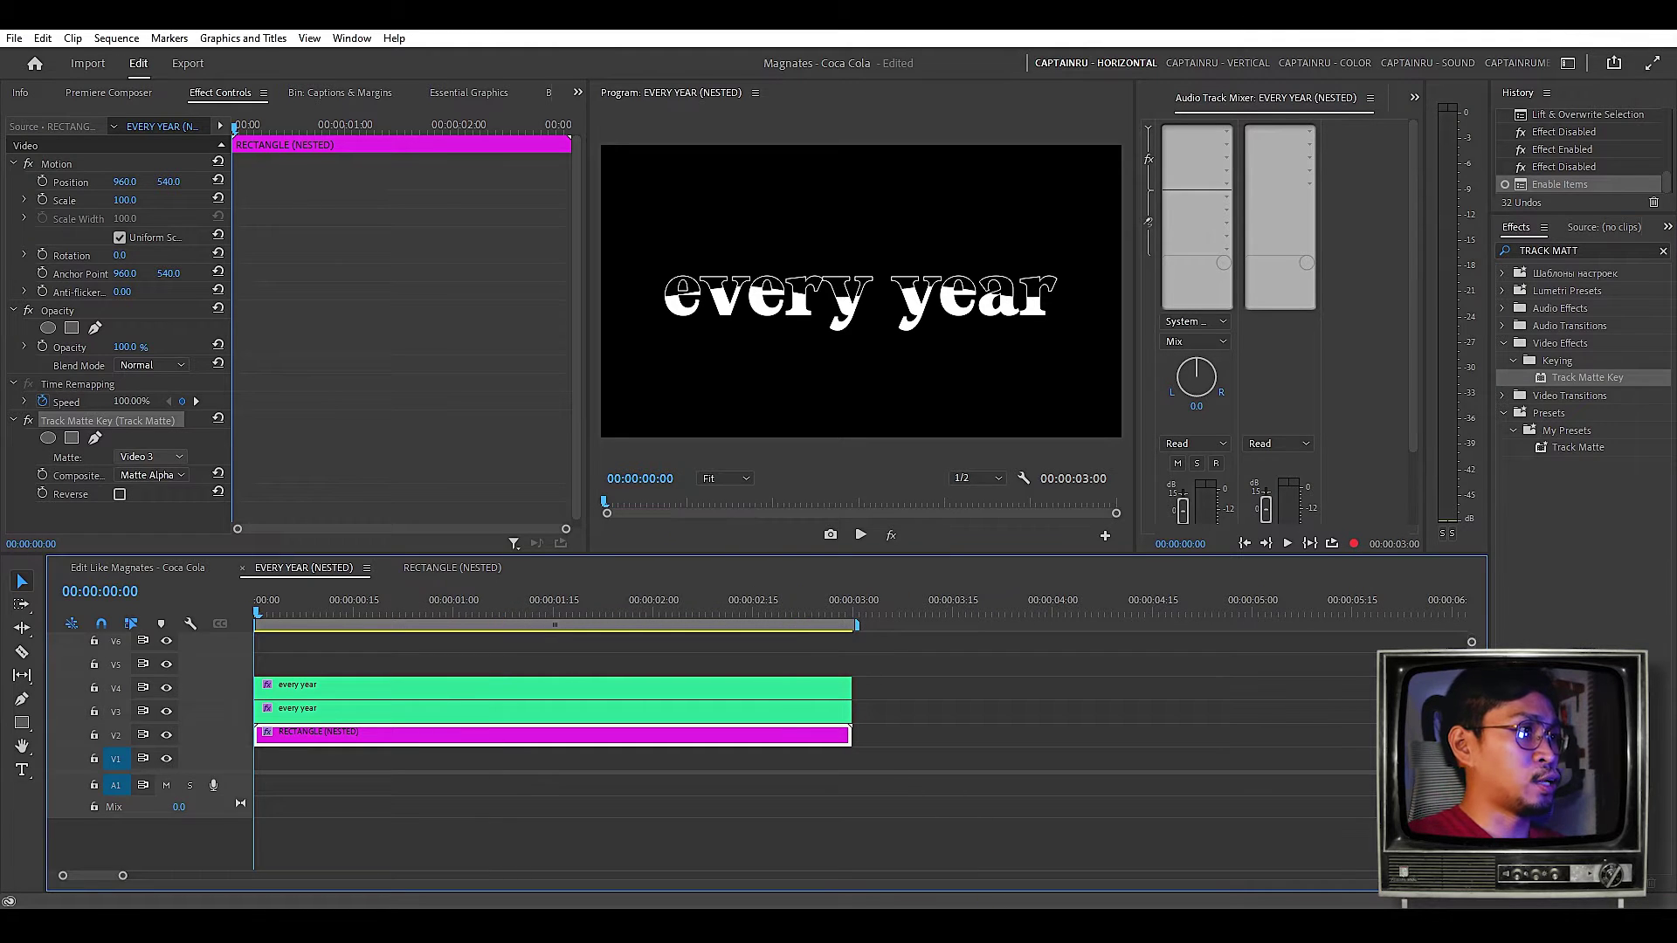
- Check the Track Matte Key's matte track options and identify the matching "every year" clips on V3 and V4
{"action": "left_click", "coordinate": [150, 457]}
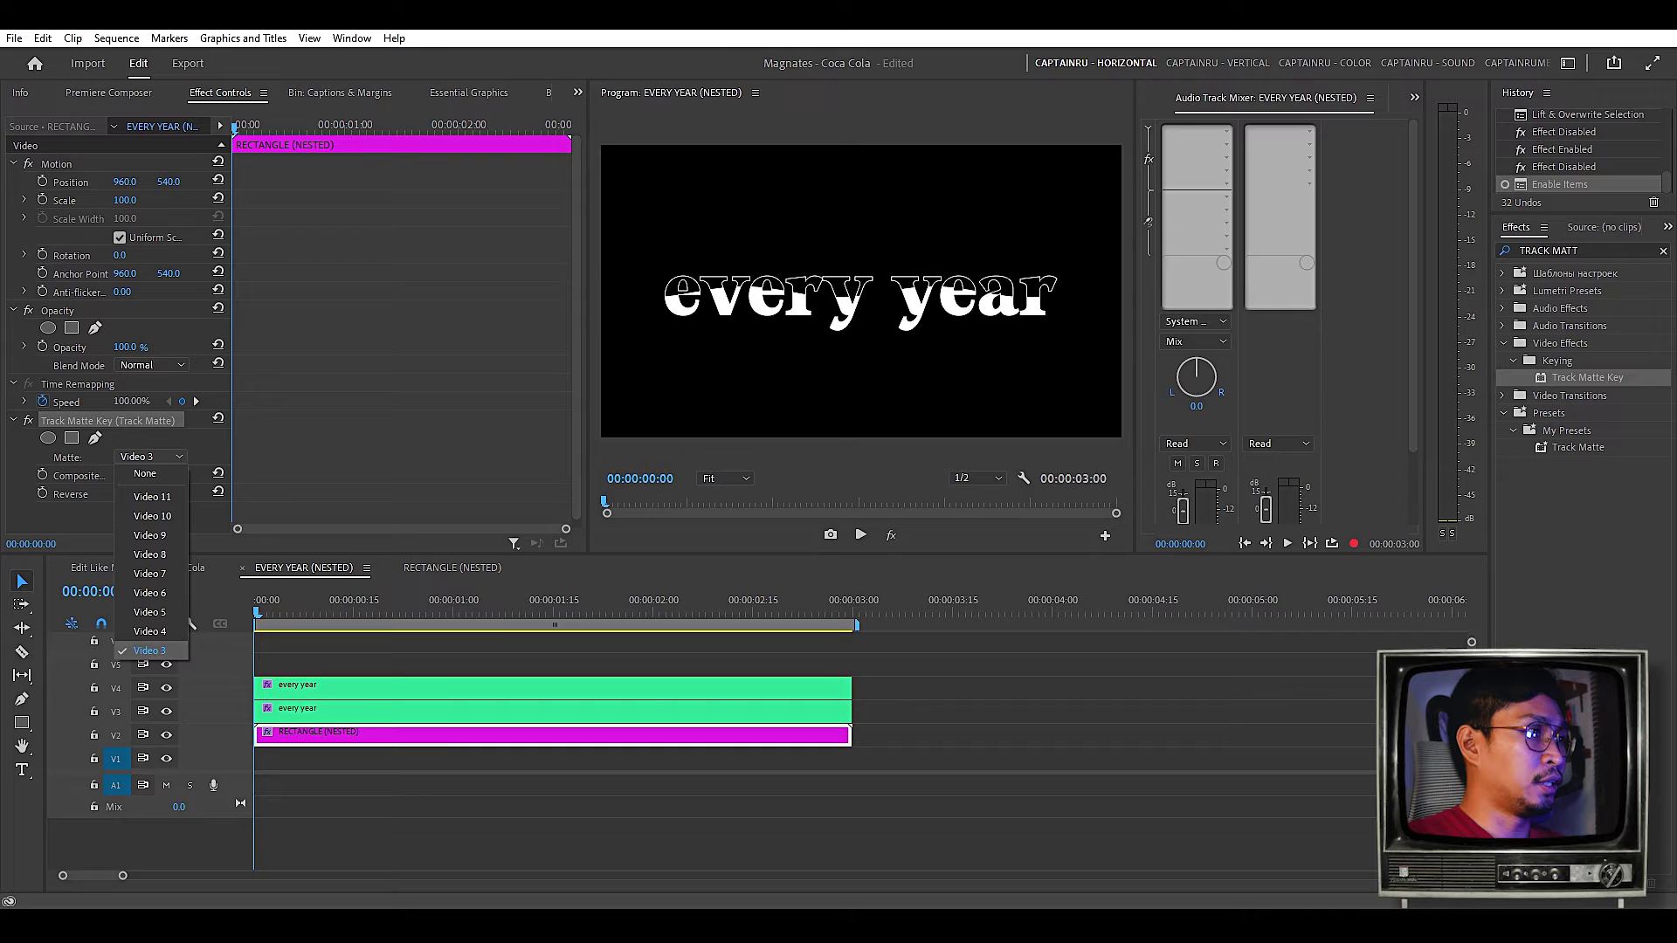
{"action": "left_click", "coordinate": [370, 661]}
{"action": "left_click", "coordinate": [381, 712]}
{"action": "left_click", "coordinate": [378, 611]}
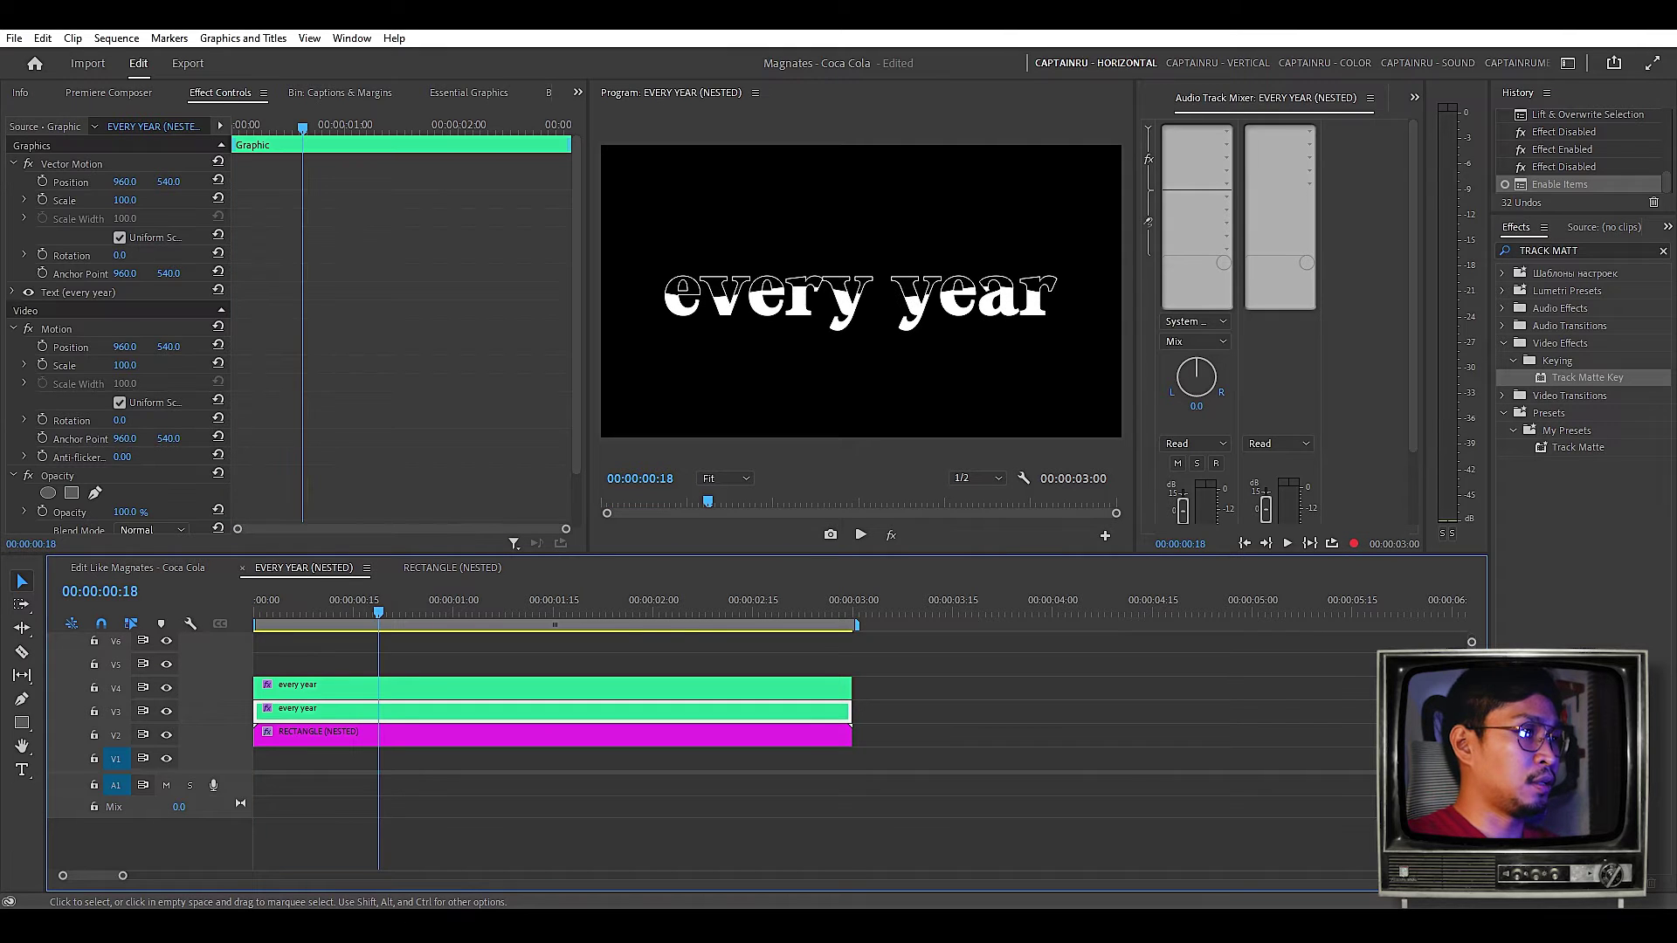
{"action": "left_click", "coordinate": [423, 663]}
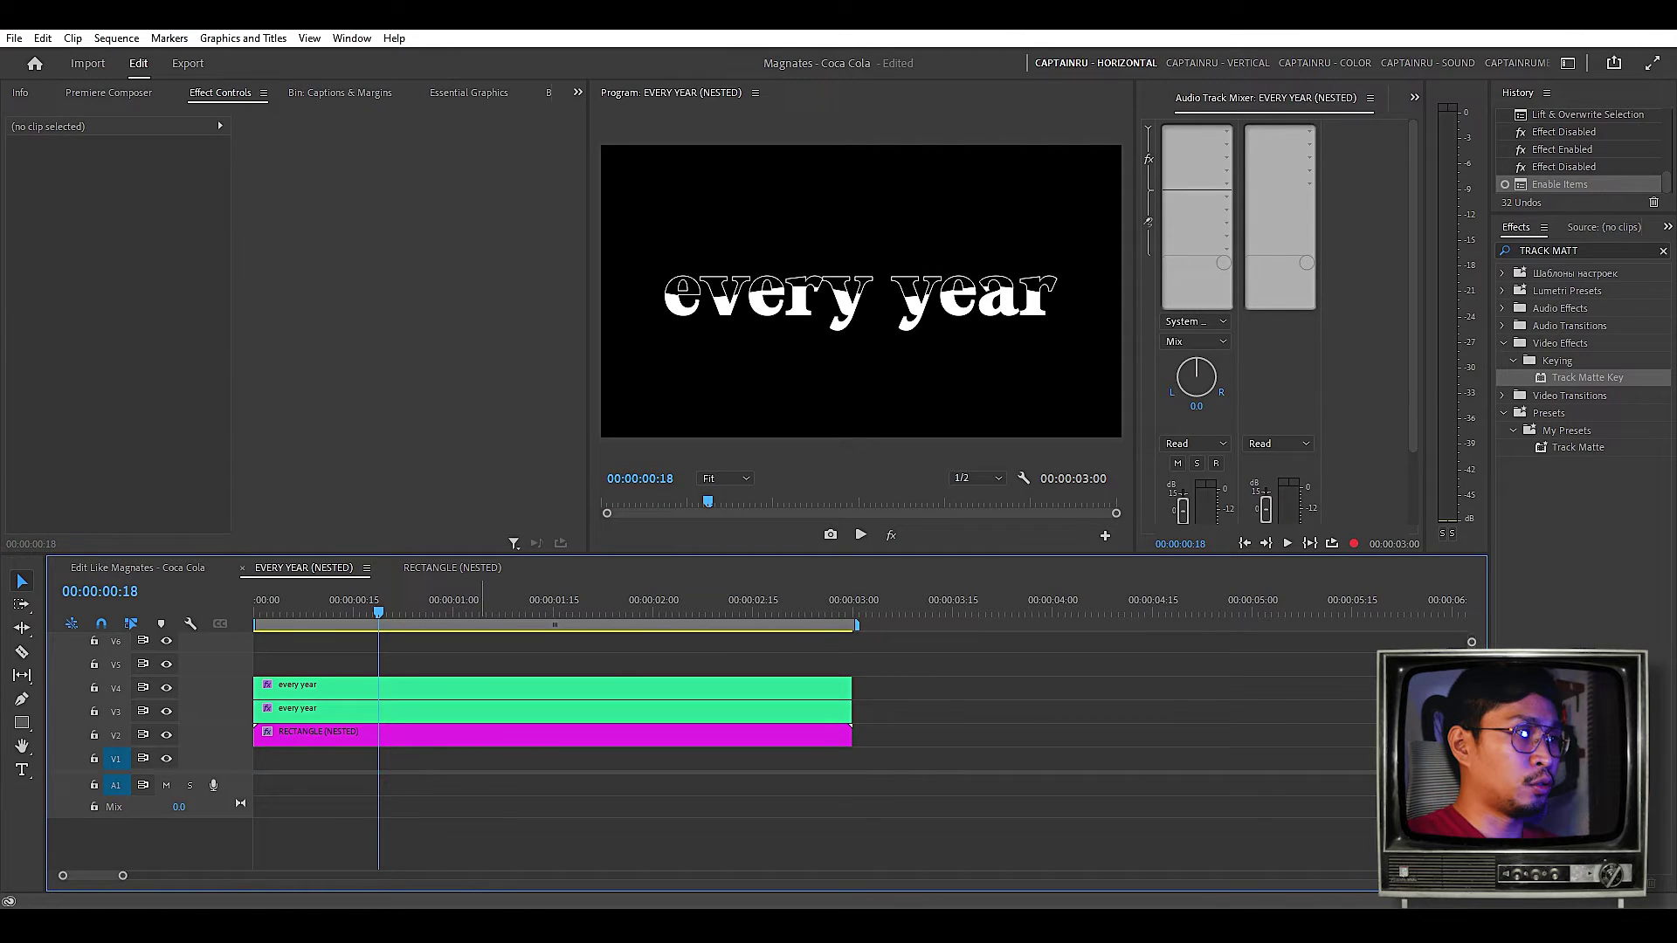
{"action": "left_click", "coordinate": [409, 712]}
{"action": "left_click", "coordinate": [397, 688]}
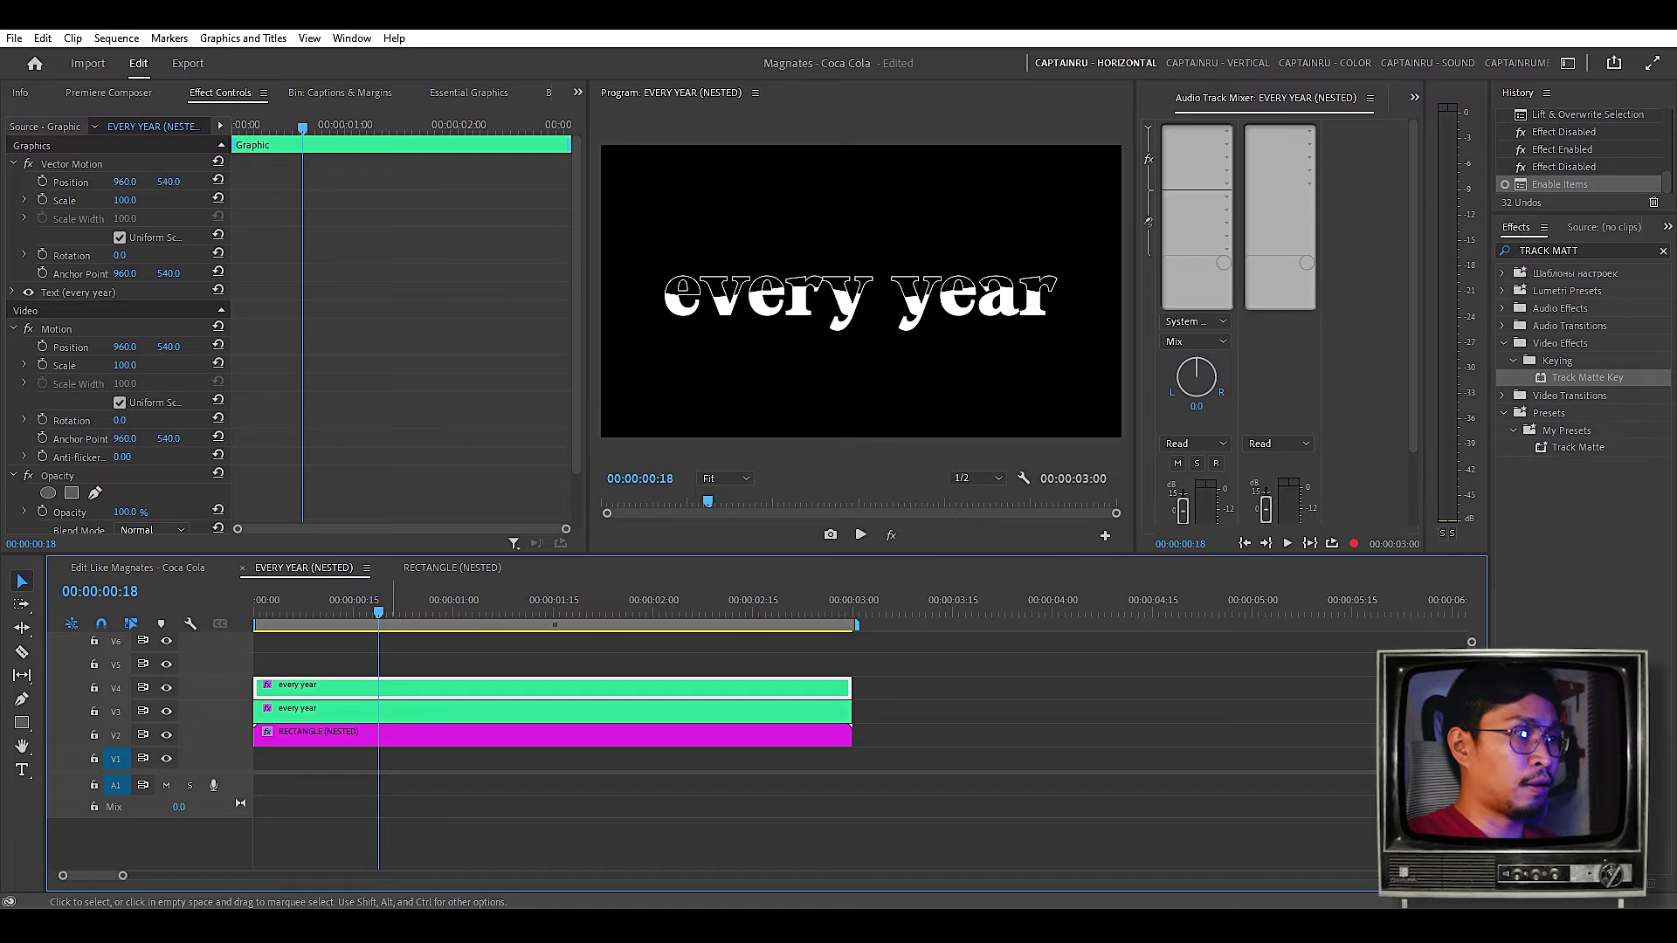
- Compare the text effect with the V4 "every year" outline clip disabled during playback and enabled again
{"action": "key", "text": "shift+e"}
{"action": "key", "text": "Home"}
{"action": "key", "text": "space"}
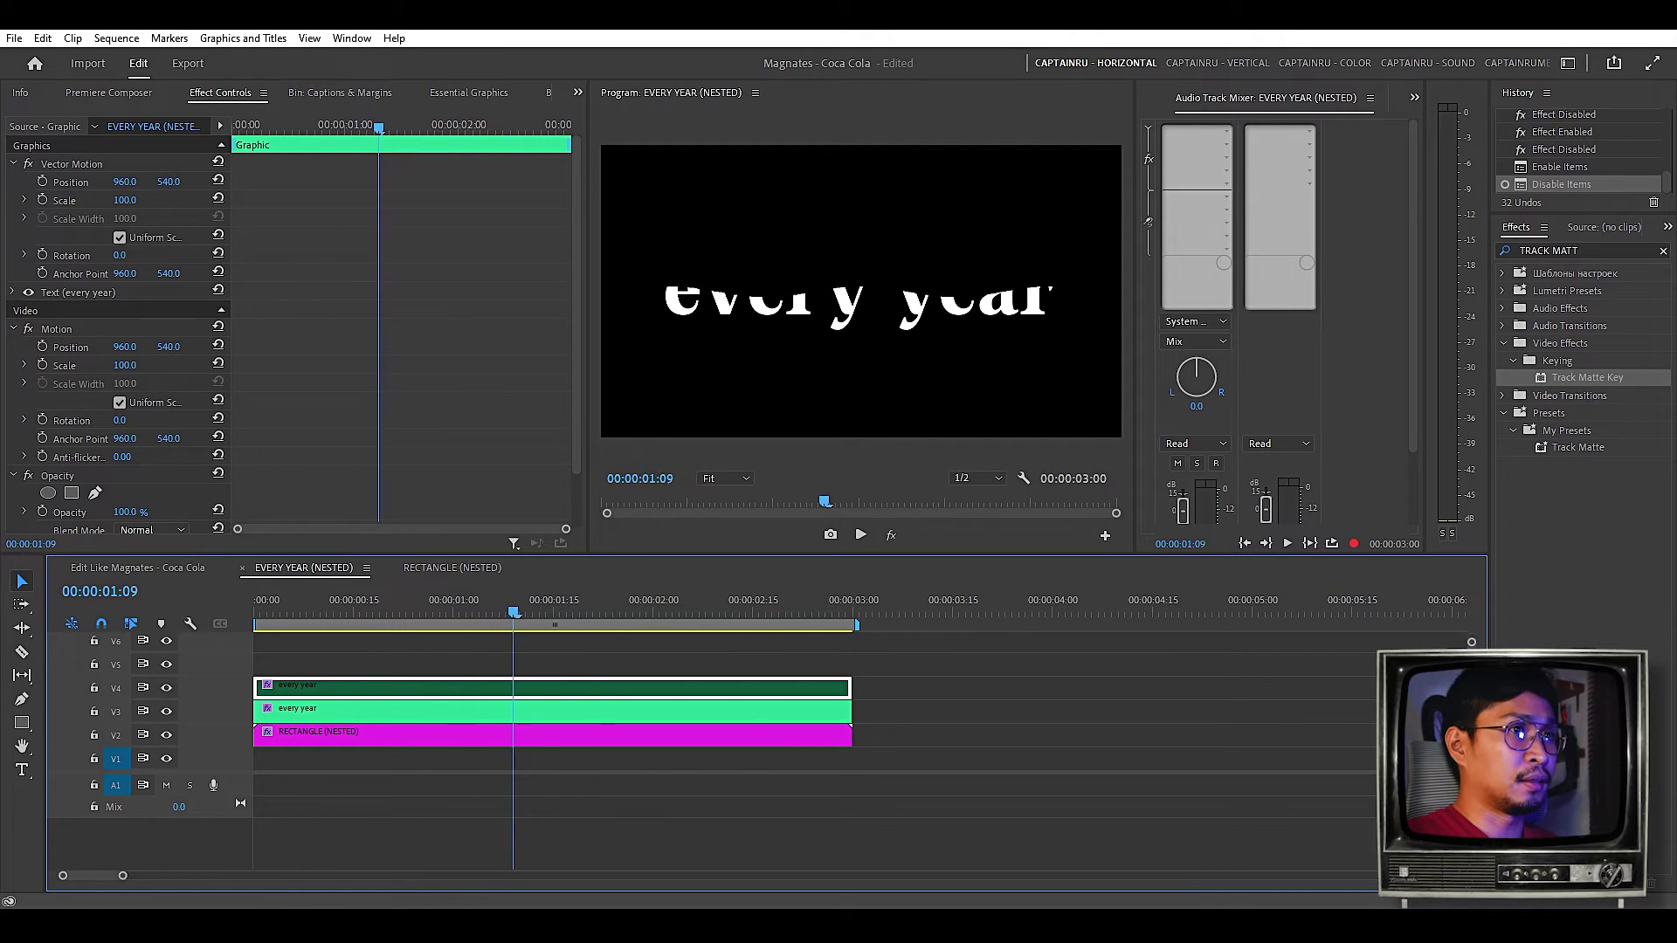
{"action": "left_click", "coordinate": [400, 612]}
{"action": "key", "text": "shift+e"}
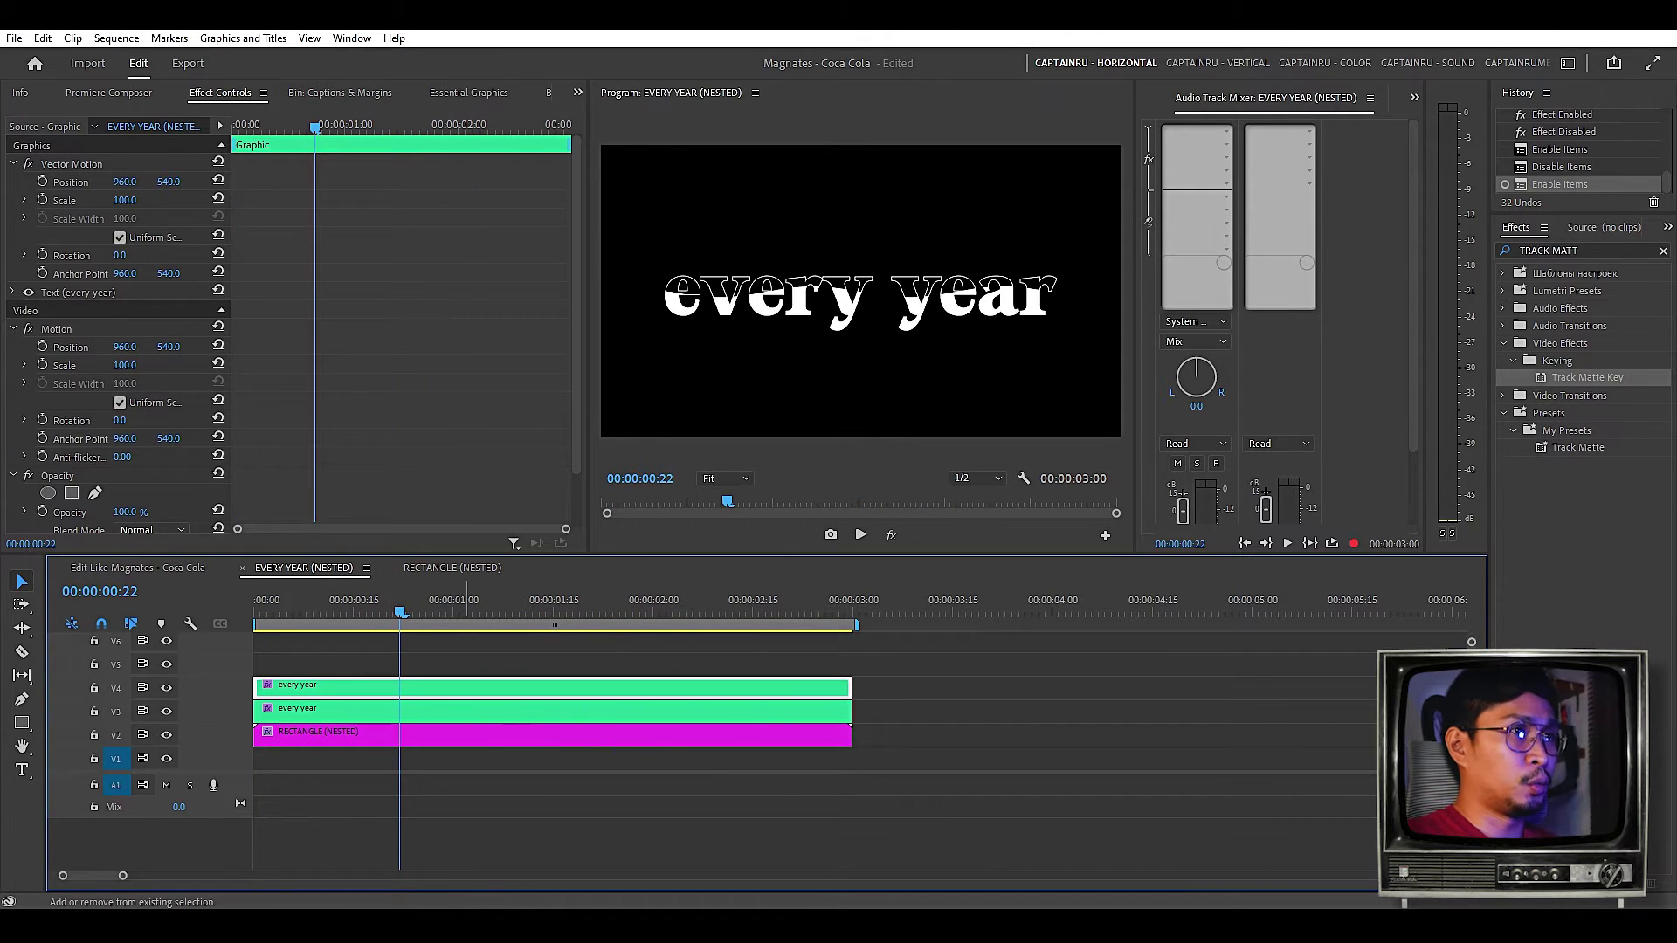
{"action": "key", "text": "Home"}
- Delete the RECTANGLE (NESTED) clip from V2 in the EVERY YEAR (NESTED) sequence
{"action": "key", "text": "minus"}
{"action": "left_click", "coordinate": [420, 611]}
{"action": "left_click", "coordinate": [436, 735]}
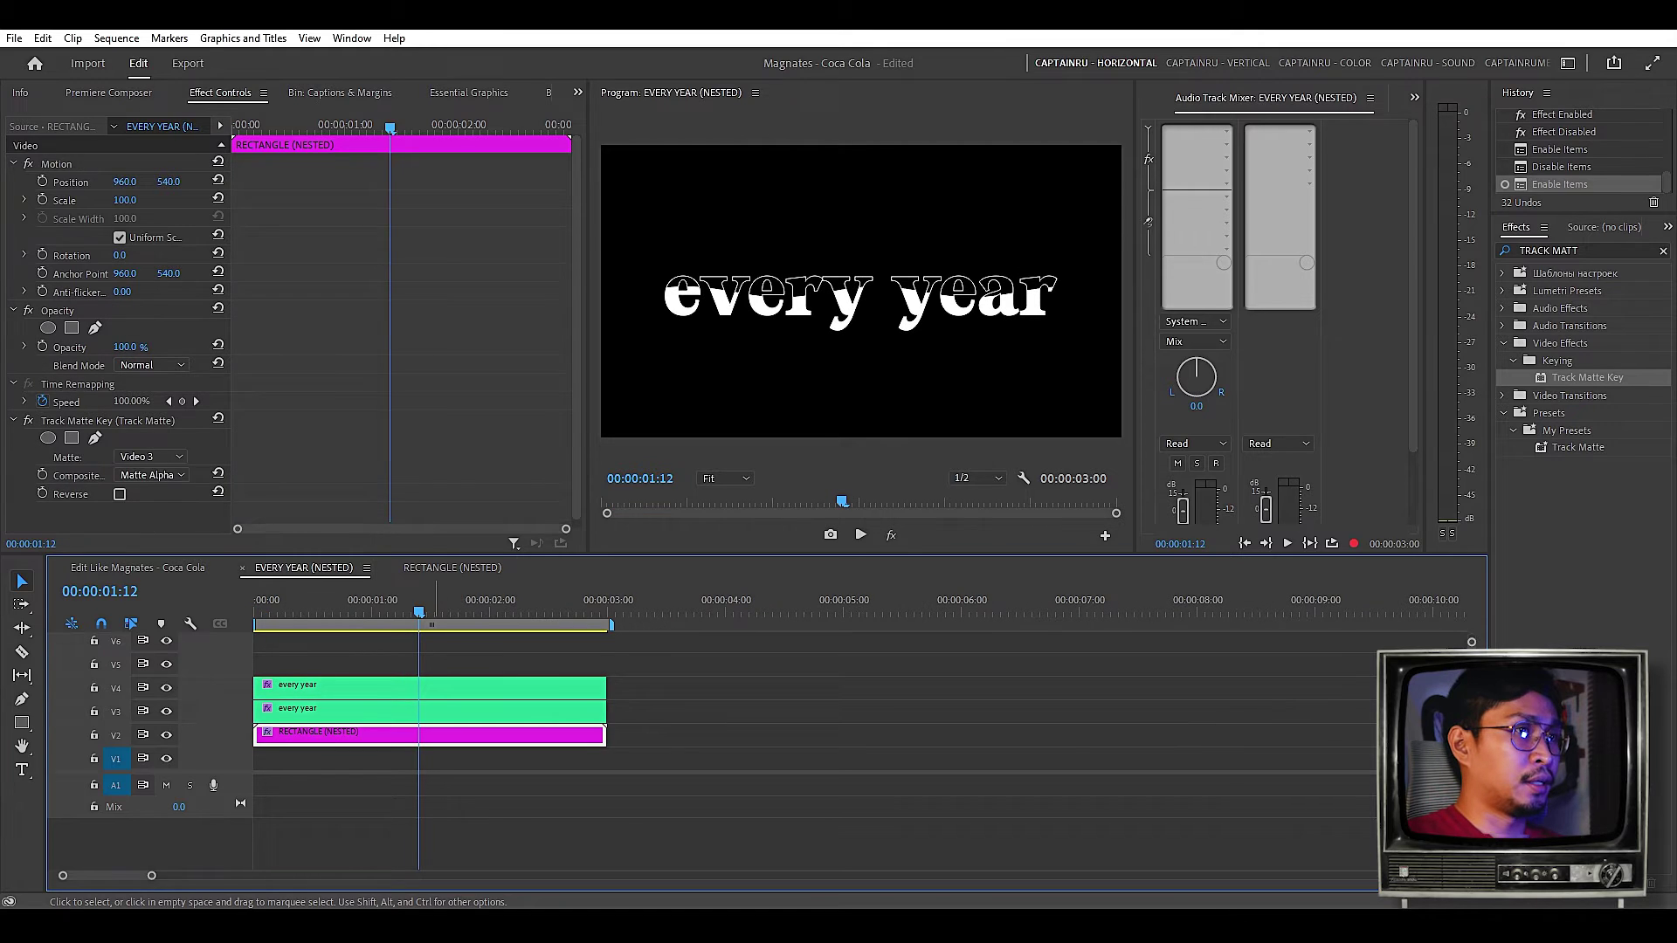
{"action": "key", "text": "Delete"}
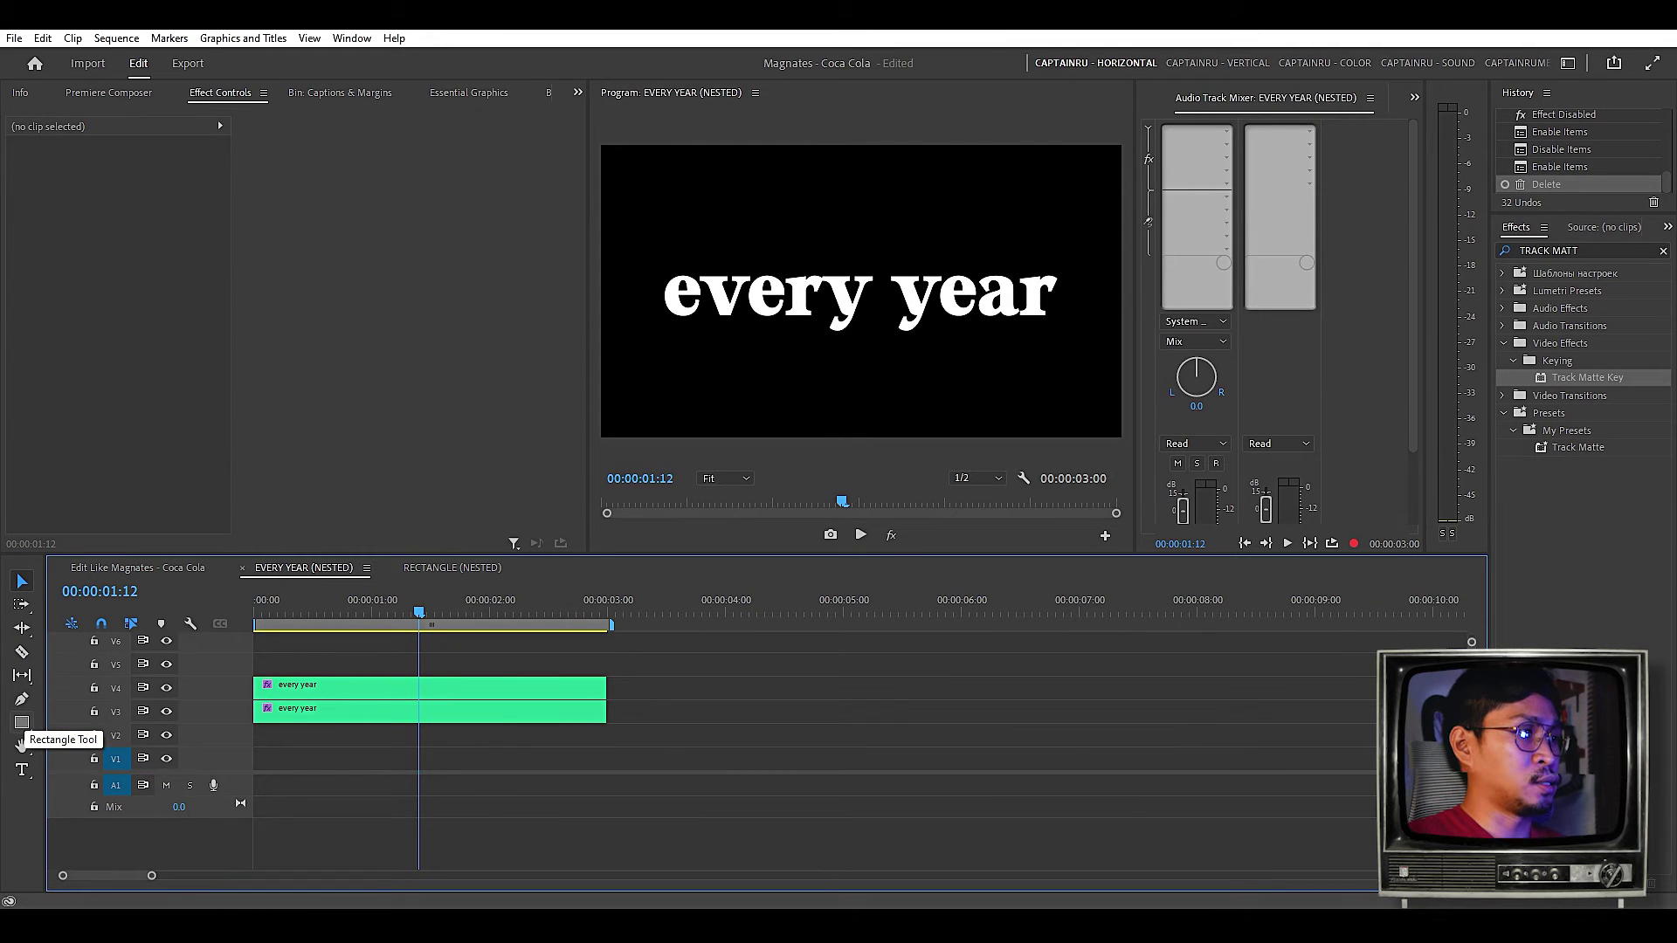
- Draw a rectangle about 1646 × 203 across the lower half of the "every year" text and place its clip on V2
{"action": "left_click", "coordinate": [22, 723]}
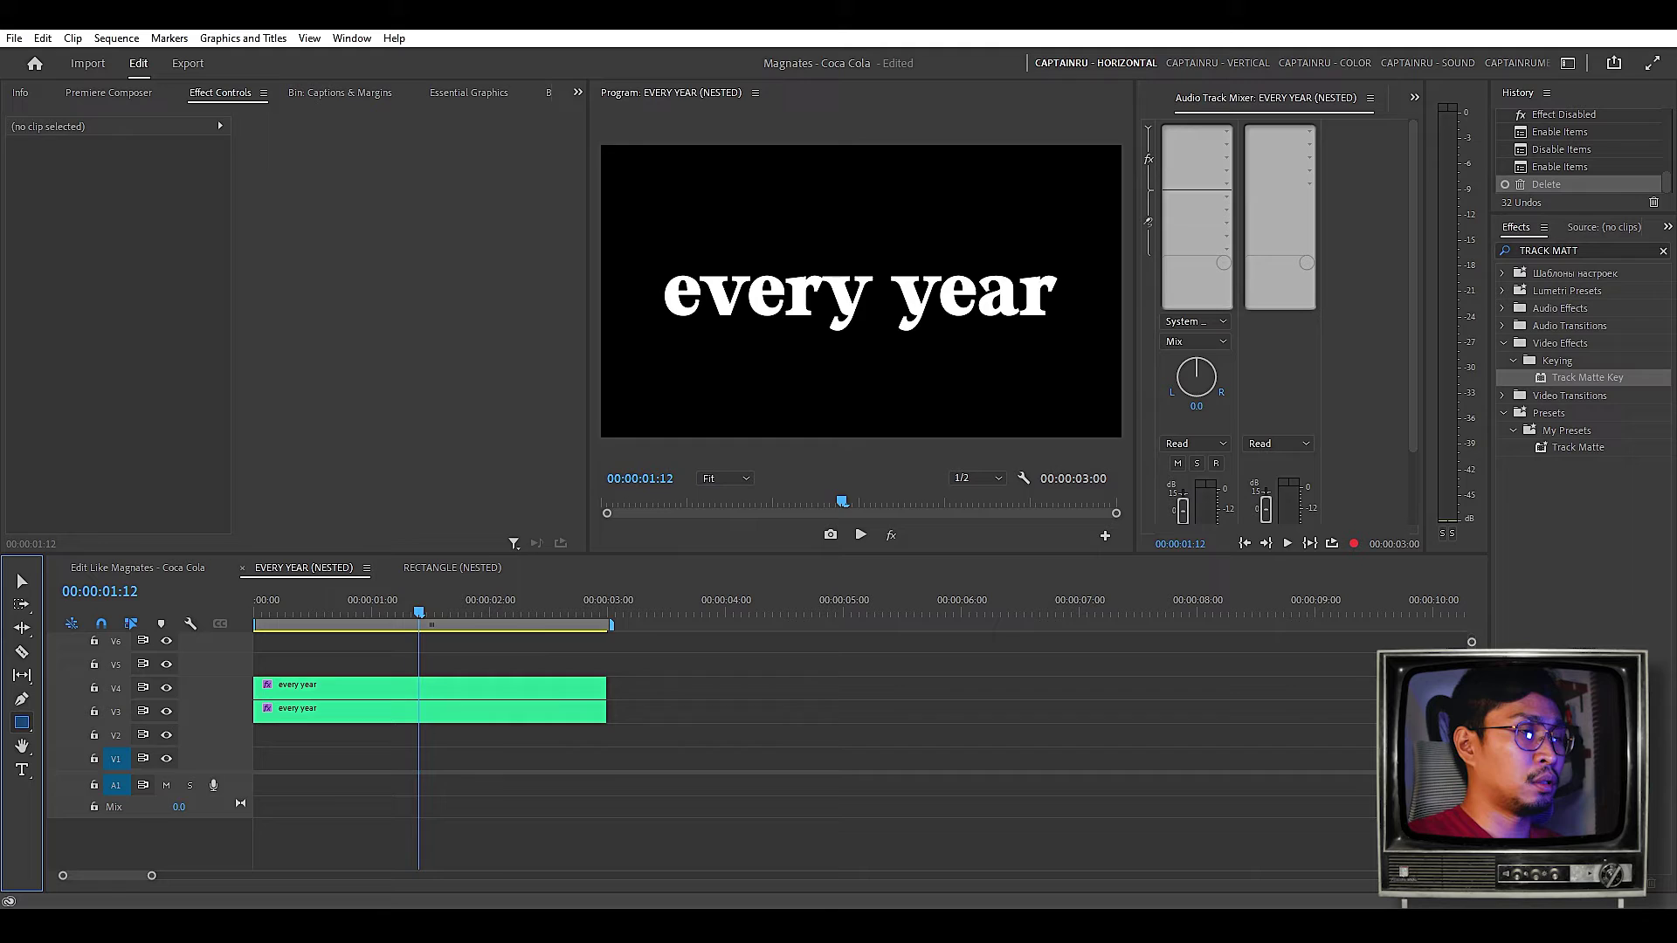
{"action": "mouse_move", "coordinate": [637, 350]}
{"action": "left_mouse_down"}
{"action": "mouse_move", "coordinate": [891, 303]}
{"action": "mouse_move", "coordinate": [1084, 298]}
{"action": "left_mouse_up"}
{"action": "left_click_drag", "start_coordinate": [526, 665], "coordinate": [356, 736]}
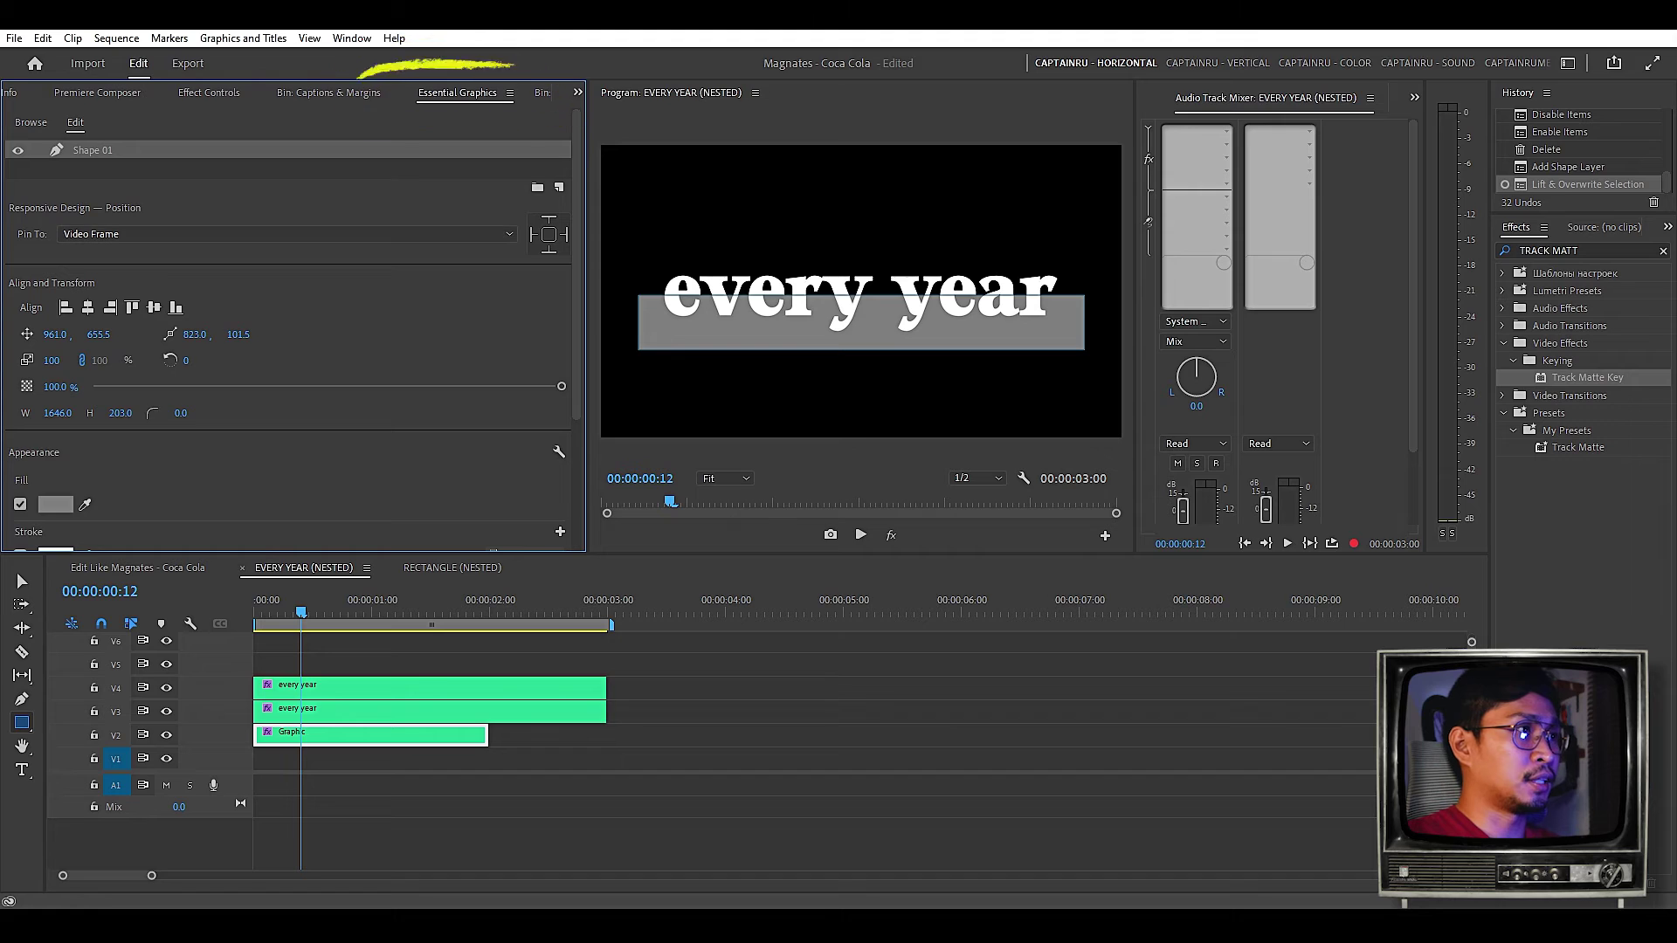
- Change the rectangle's fill to red and extend its clip to the full length of the "every year" clips
{"action": "scroll", "coordinate": [288, 332], "scroll_direction": "down", "scroll_amount": 2}
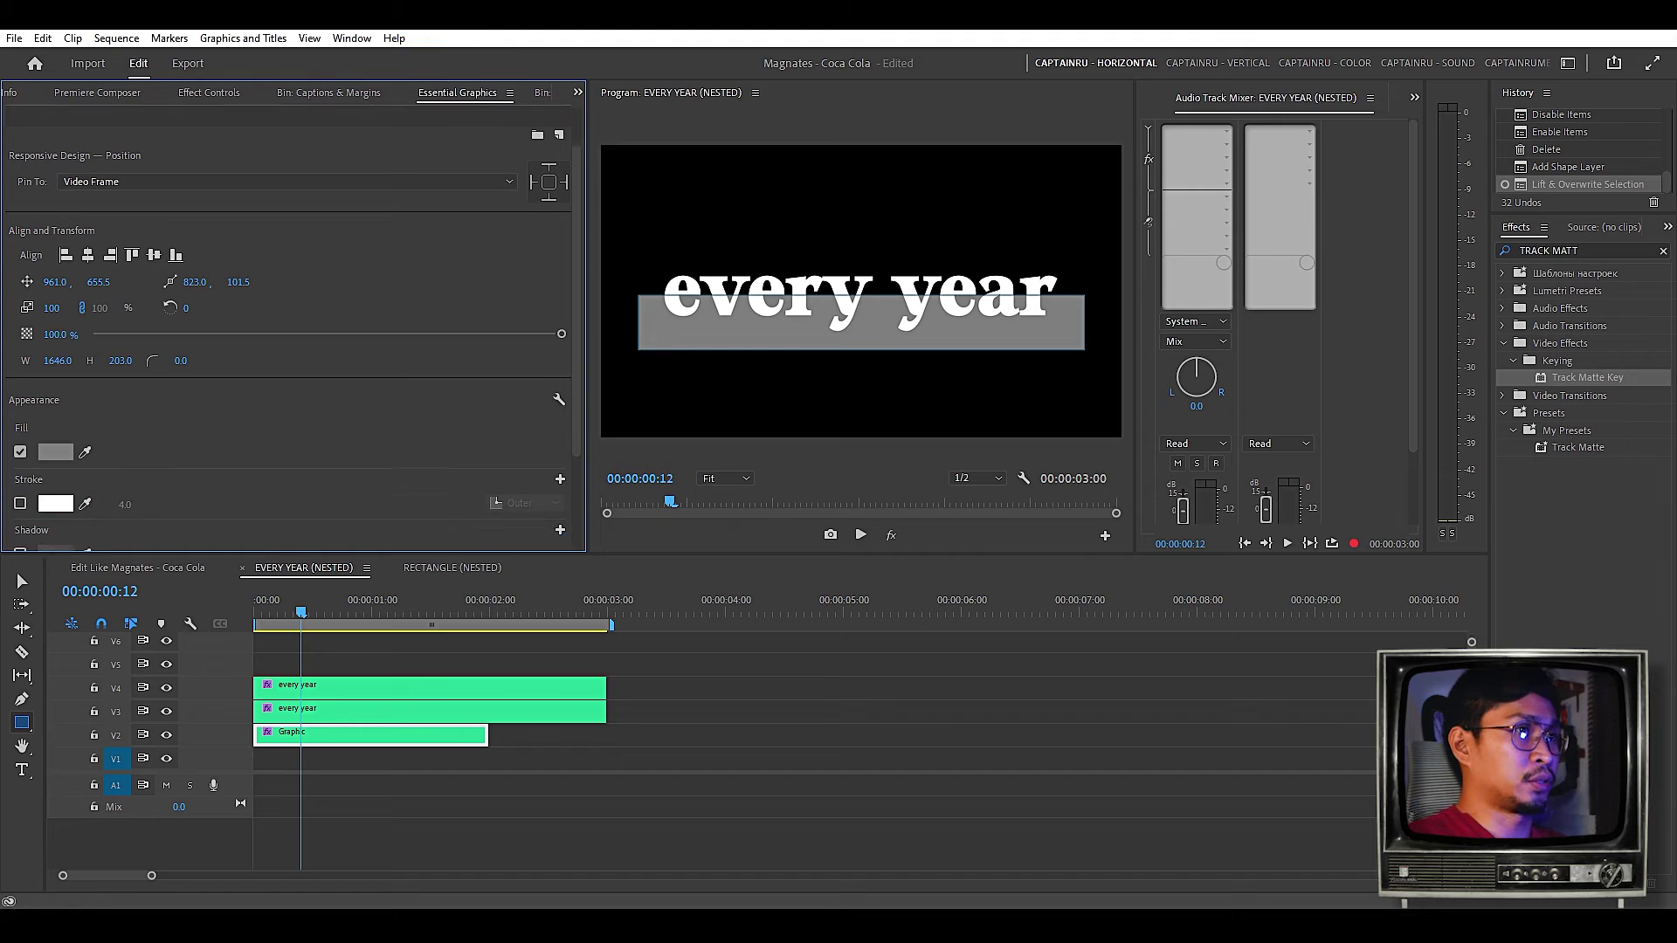
{"action": "scroll", "coordinate": [288, 349], "scroll_direction": "down", "scroll_amount": 1}
{"action": "left_click", "coordinate": [56, 435]}
{"action": "left_click", "coordinate": [848, 366]}
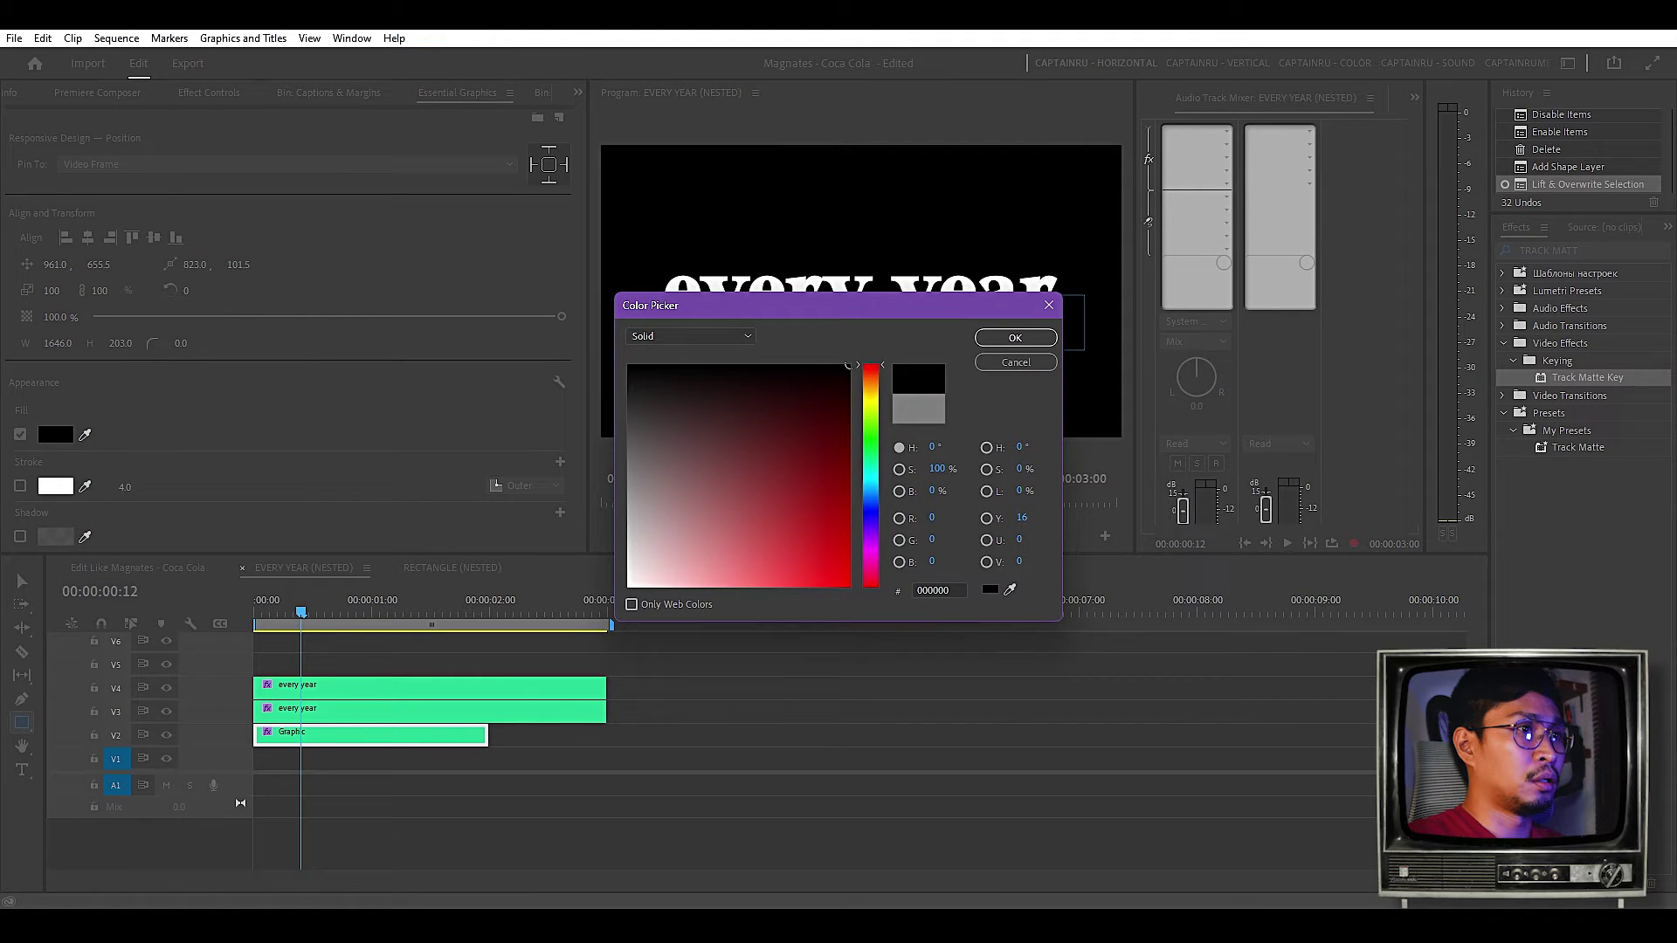
{"action": "left_click", "coordinate": [821, 586]}
{"action": "left_click", "coordinate": [1015, 338]}
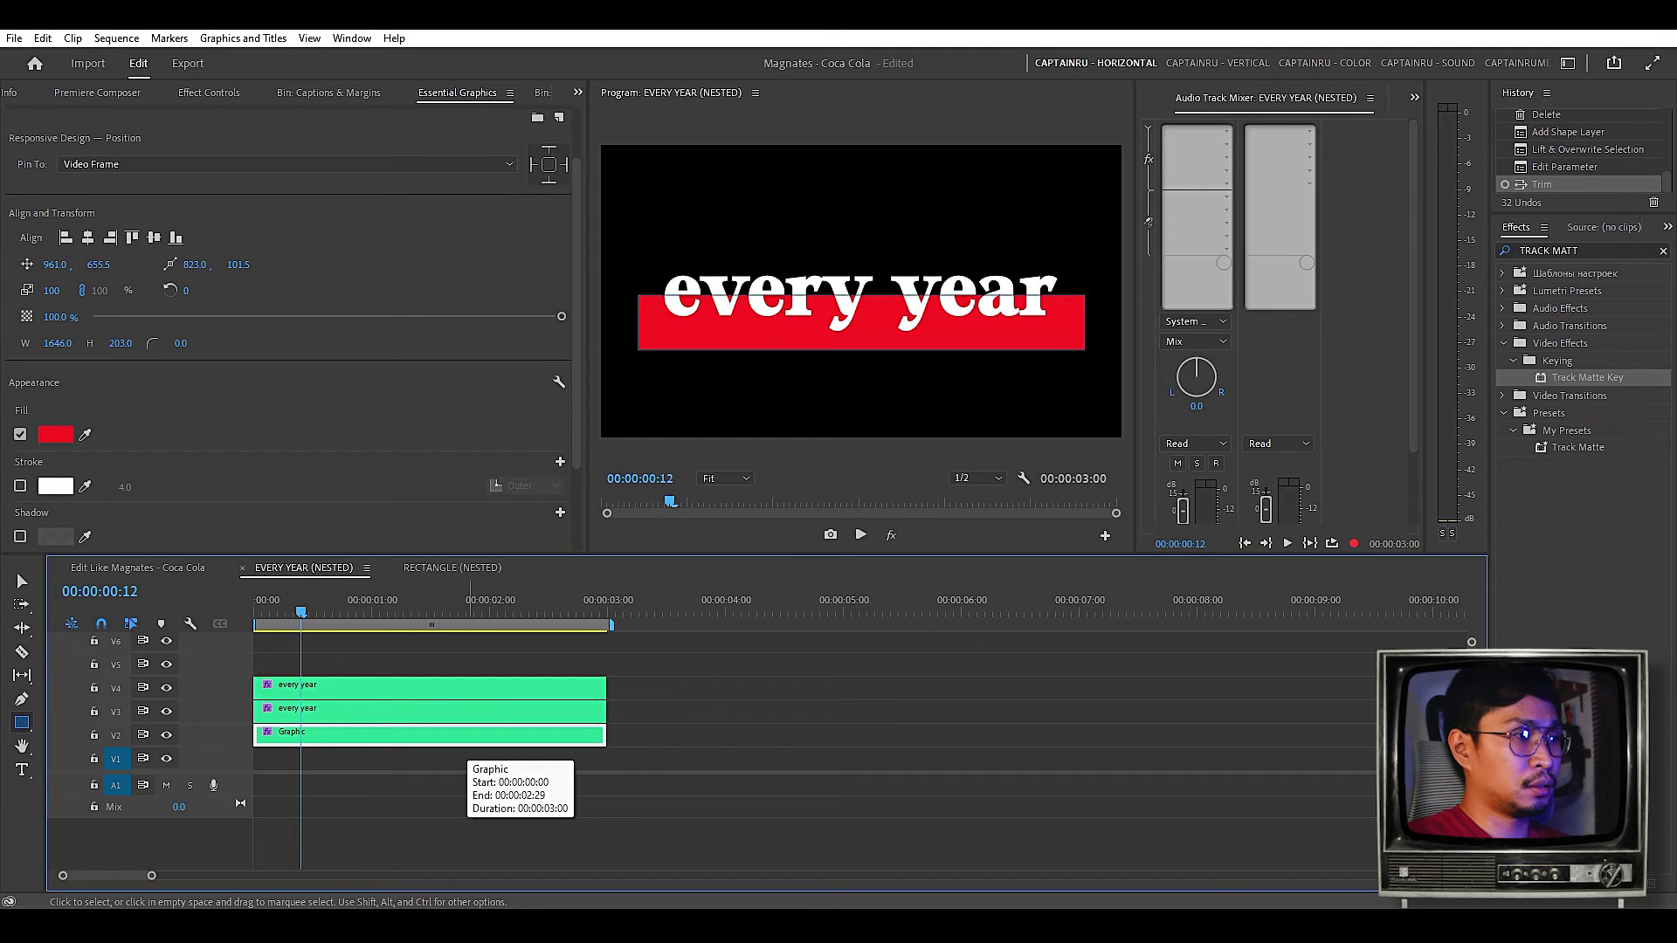
- Nest the red rectangle clip on V2 under its default name and play the sequence from the start
{"action": "key", "text": "ctrl+shift+n"}
{"action": "key", "text": "Return"}
{"action": "left_click", "coordinate": [469, 738]}
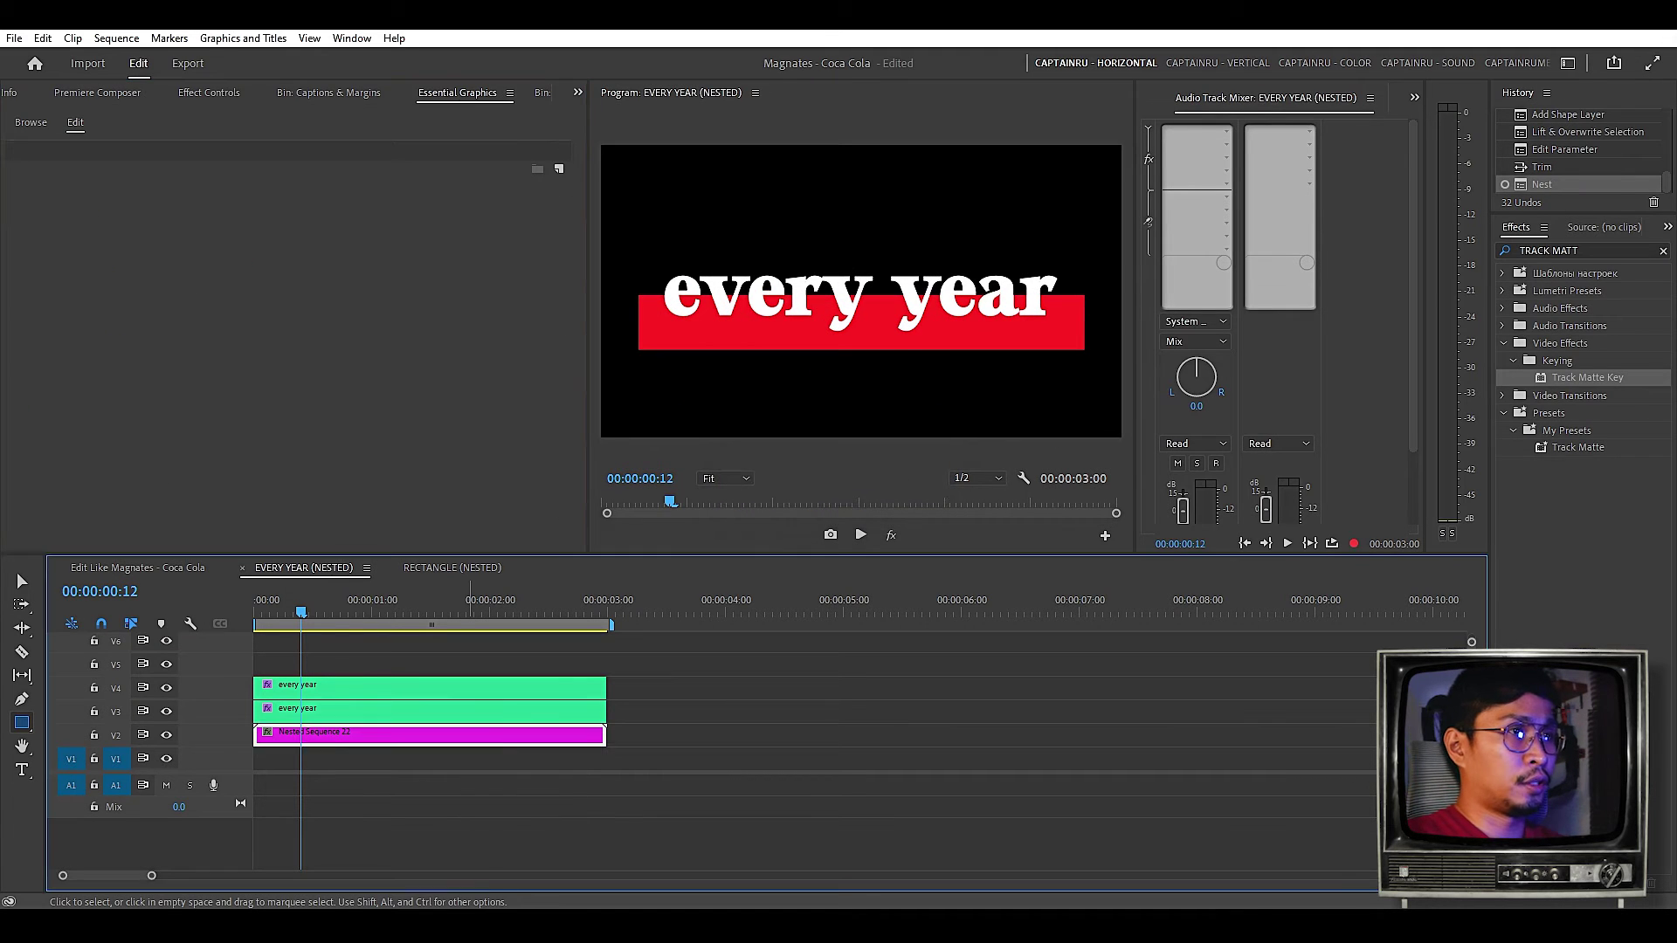
{"action": "key", "text": "Home"}
{"action": "key", "text": "space"}
{"action": "key", "text": "space"}
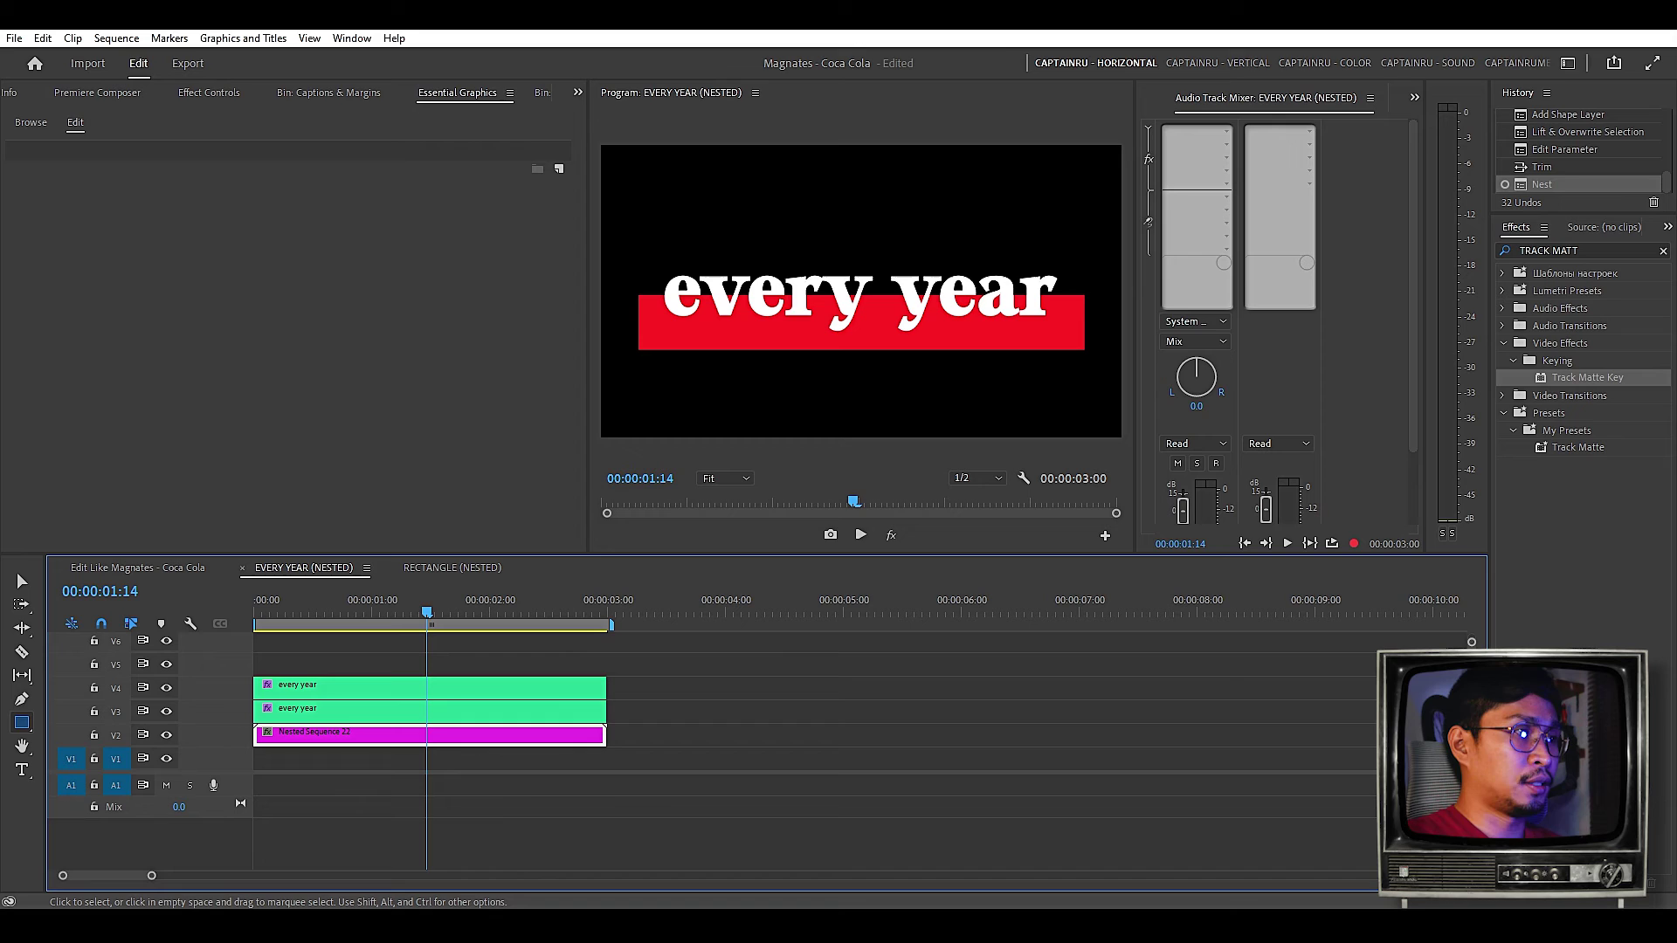
- Apply Track Matte Key to the nested red rectangle and set its matte to Video 4
{"action": "left_click_drag", "start_coordinate": [1587, 377], "coordinate": [428, 735]}
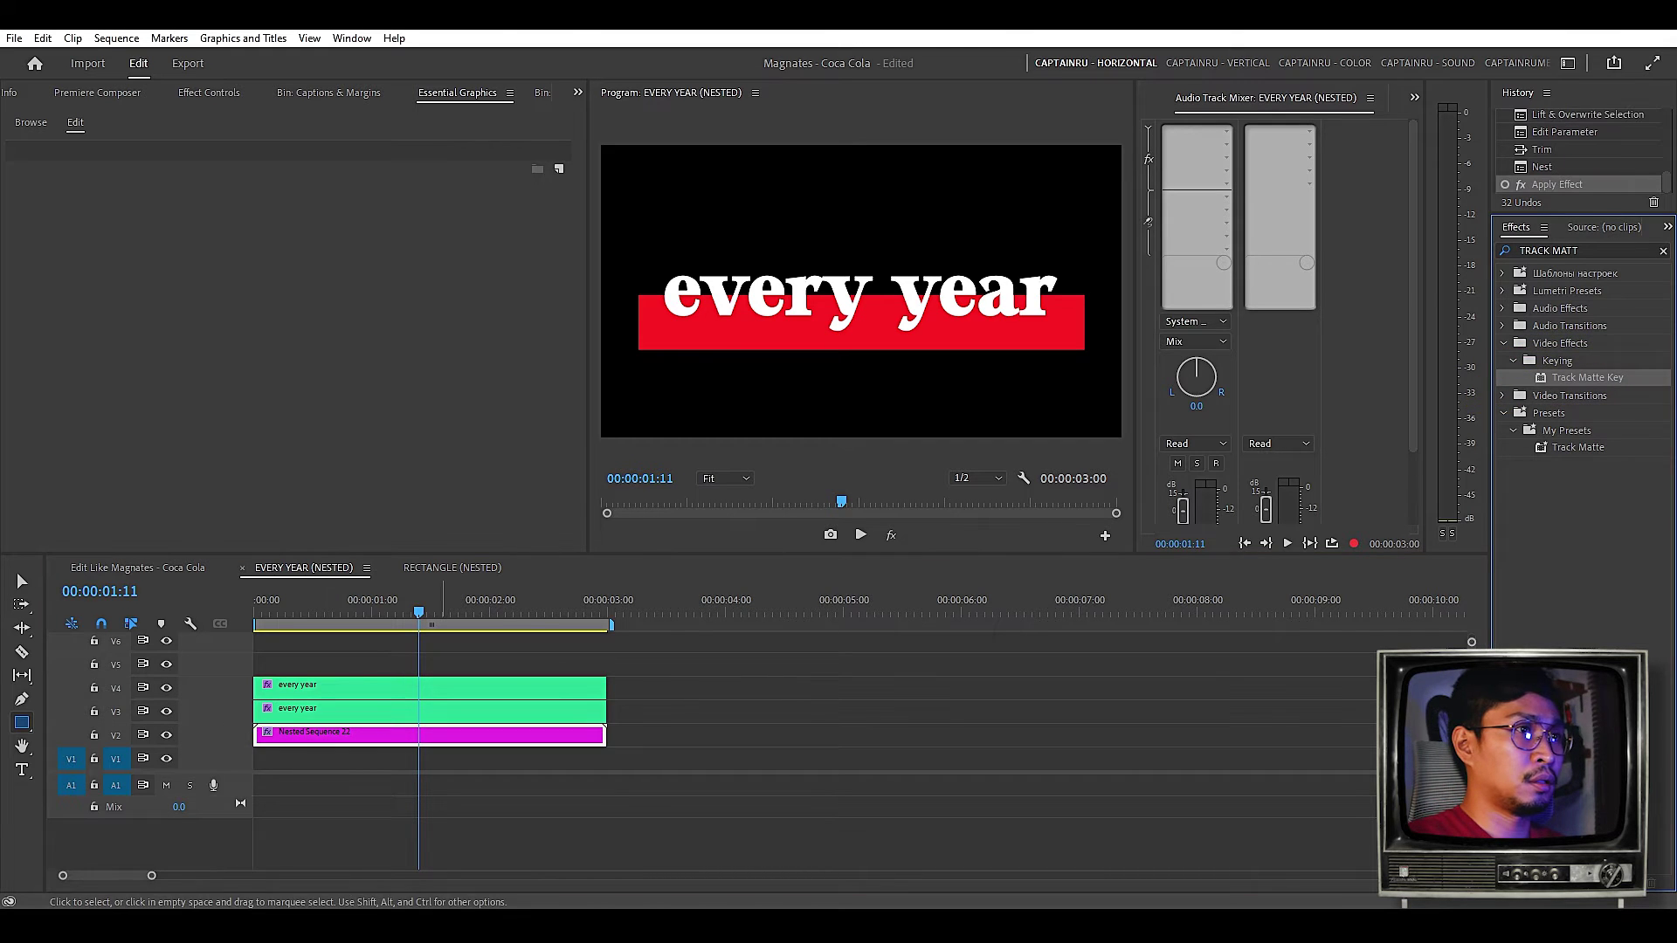
{"action": "left_click", "coordinate": [151, 457]}
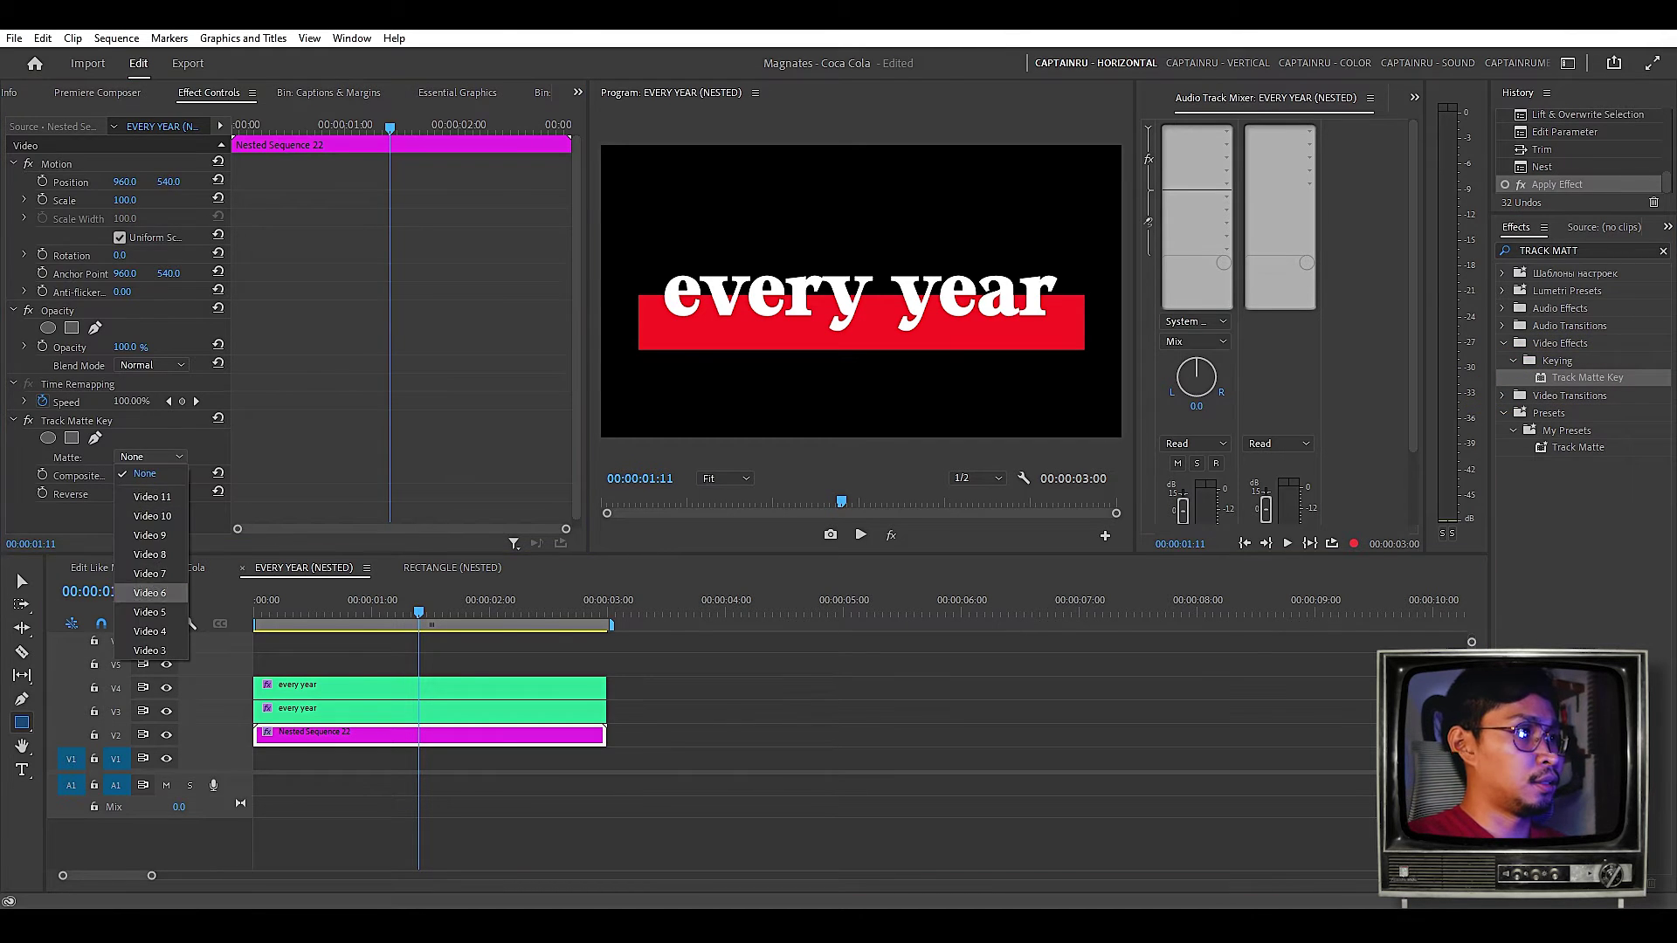
{"action": "left_click", "coordinate": [148, 631]}
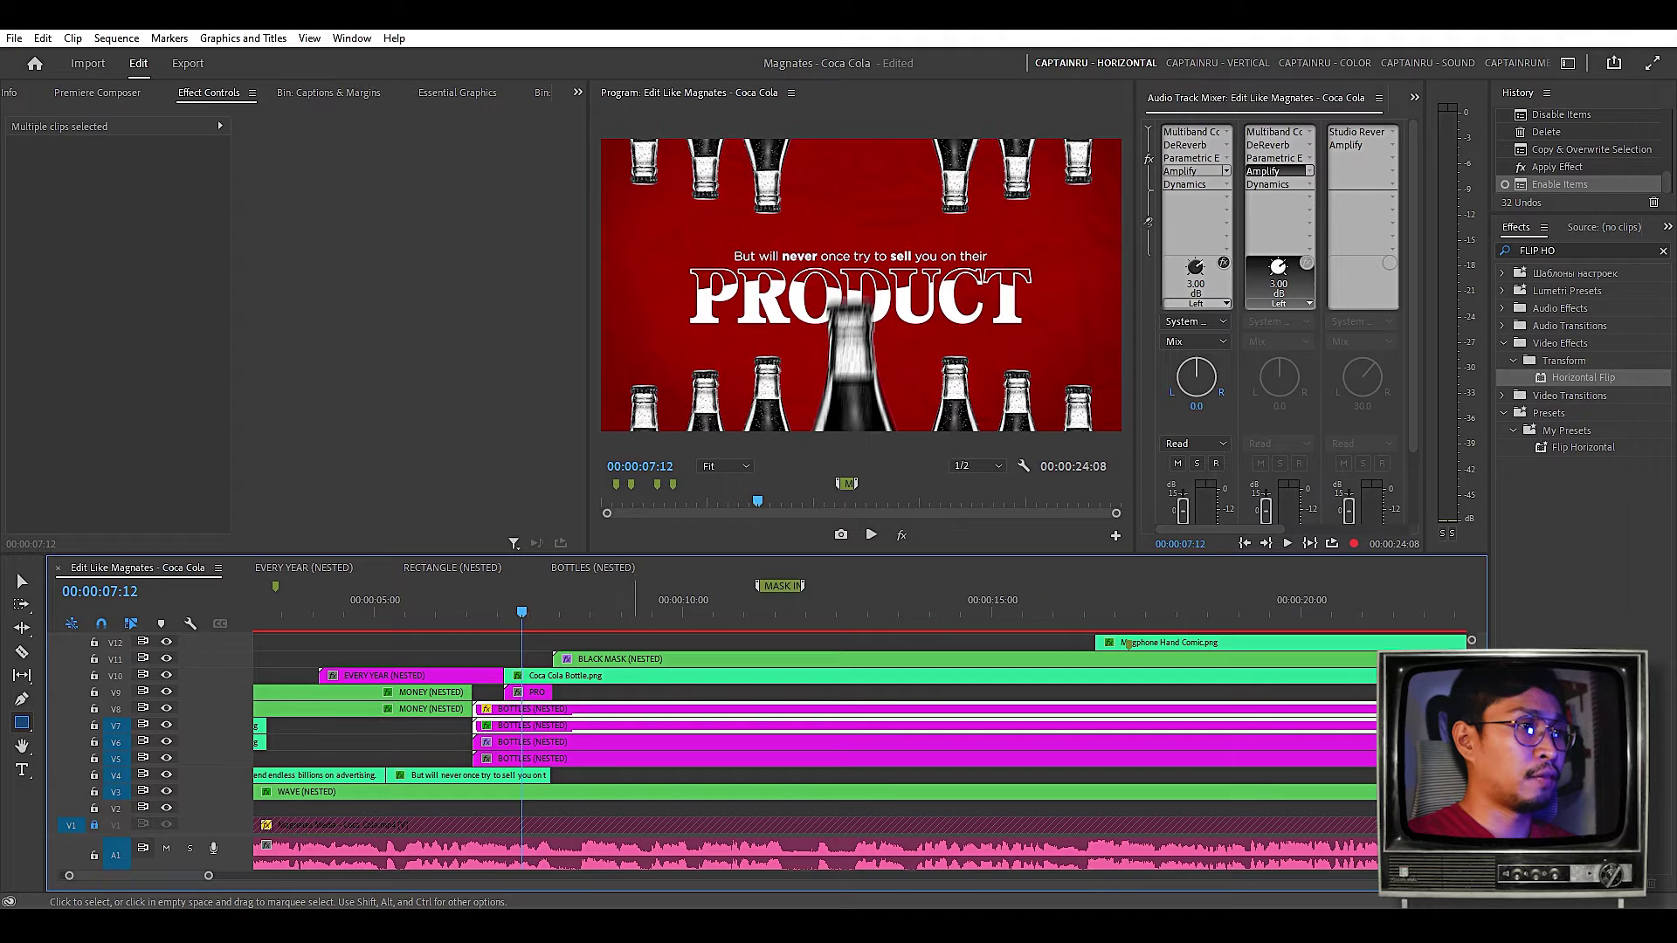
- Disable the BOTTLES (NESTED) clips on V6, V7 and V8 in the main sequence and delete the V6 clip
{"action": "key", "text": "shift+e"}
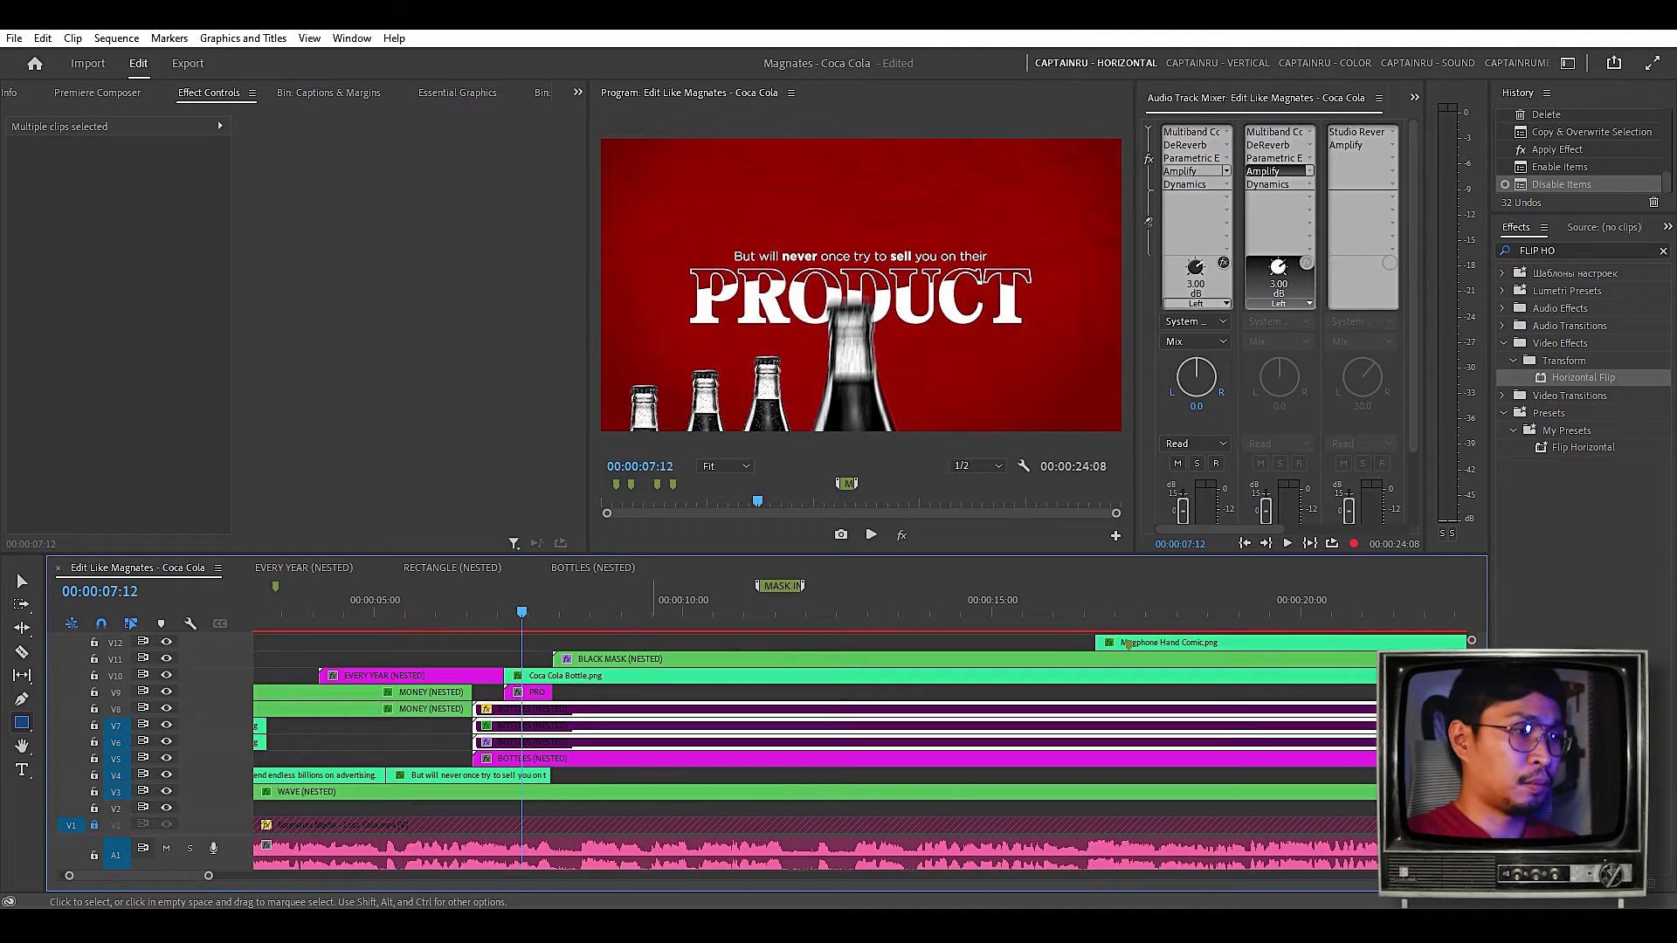
{"action": "key", "text": "Delete"}
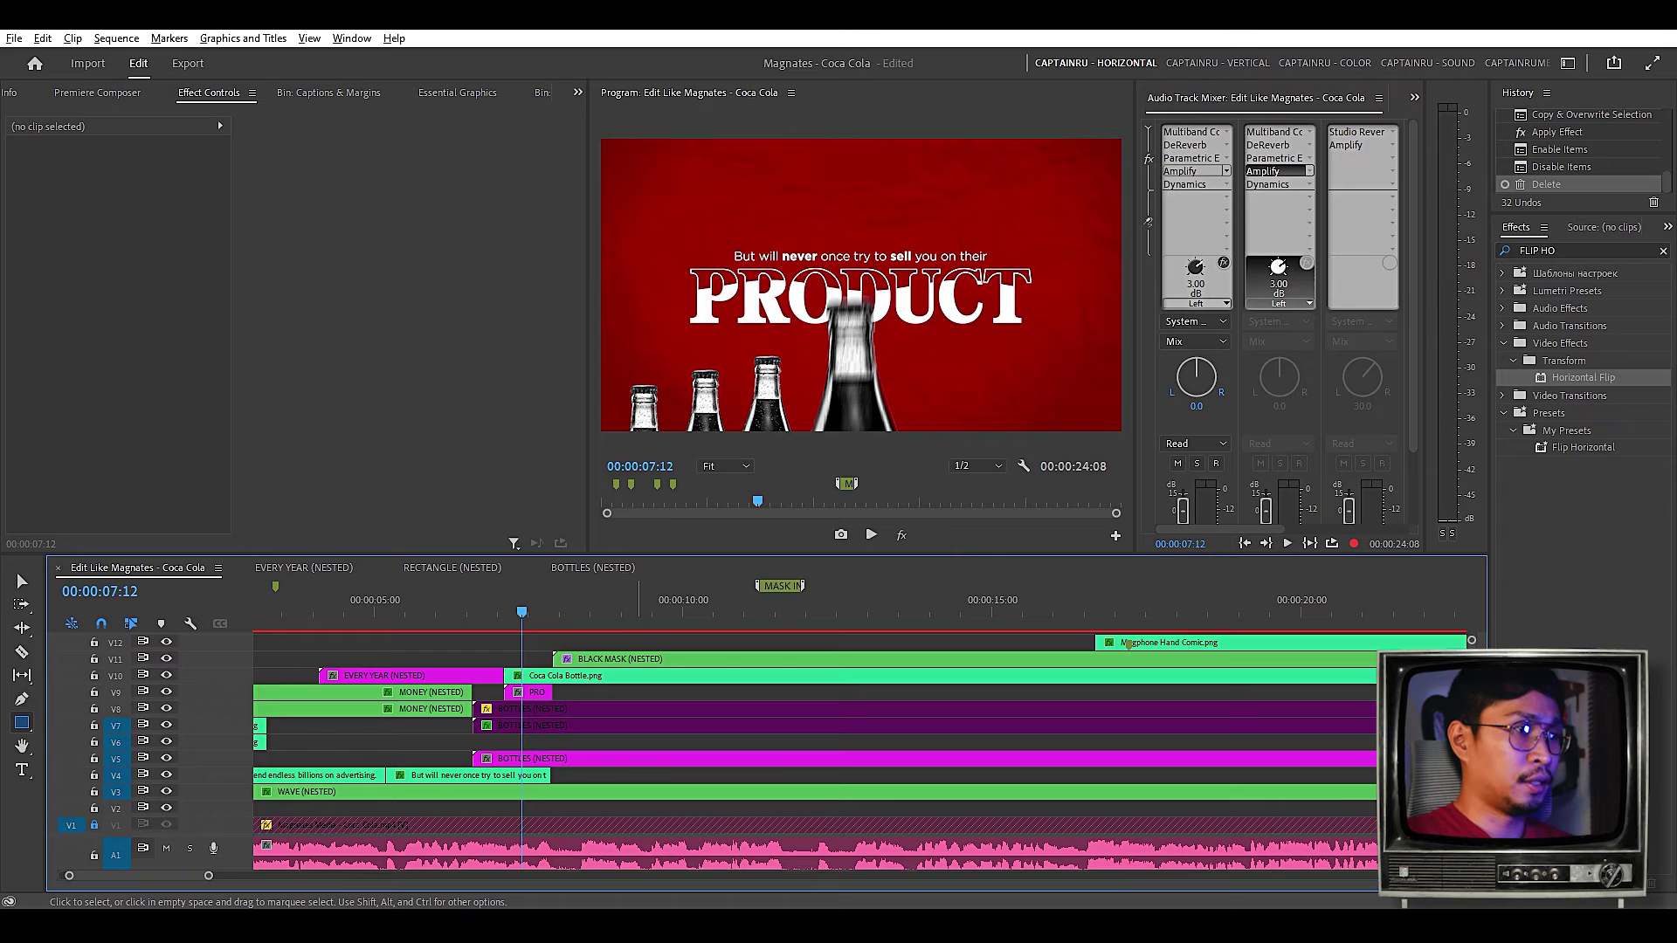
- Duplicate the V5 BOTTLES (NESTED) clip onto V6 and apply Horizontal Flip to the copy
{"action": "left_click", "coordinate": [638, 759]}
{"action": "left_click_drag", "start_coordinate": [639, 759], "coordinate": [635, 741]}
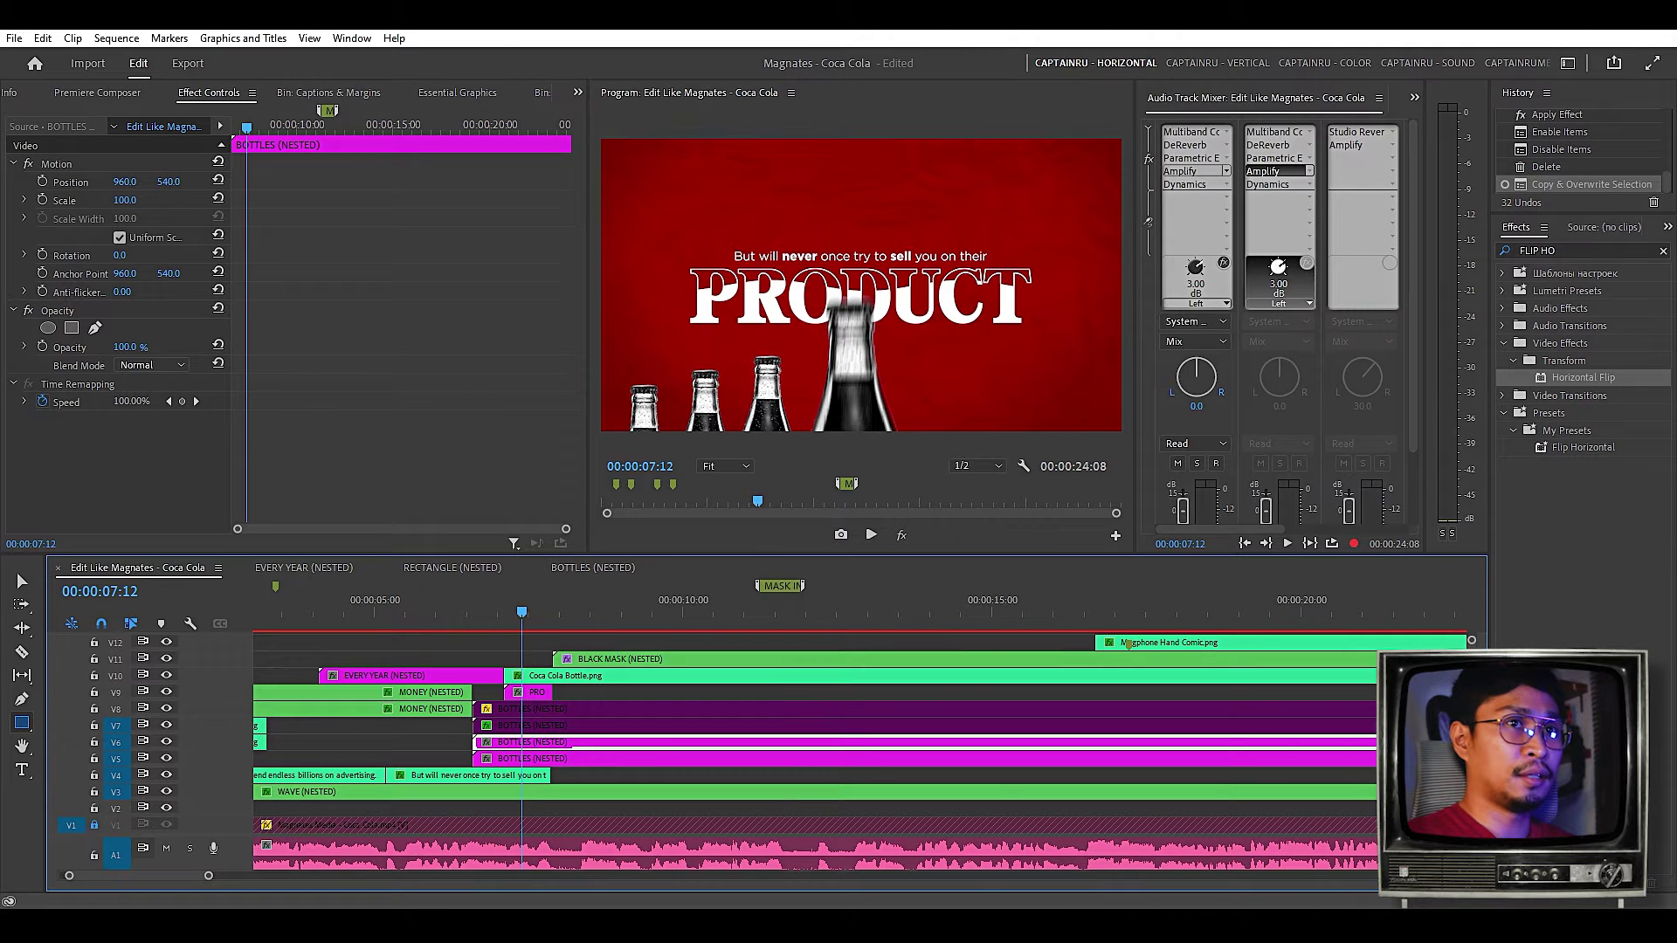
{"action": "left_click_drag", "start_coordinate": [1582, 377], "coordinate": [665, 758]}
{"action": "left_click_drag", "start_coordinate": [523, 743], "coordinate": [524, 742]}
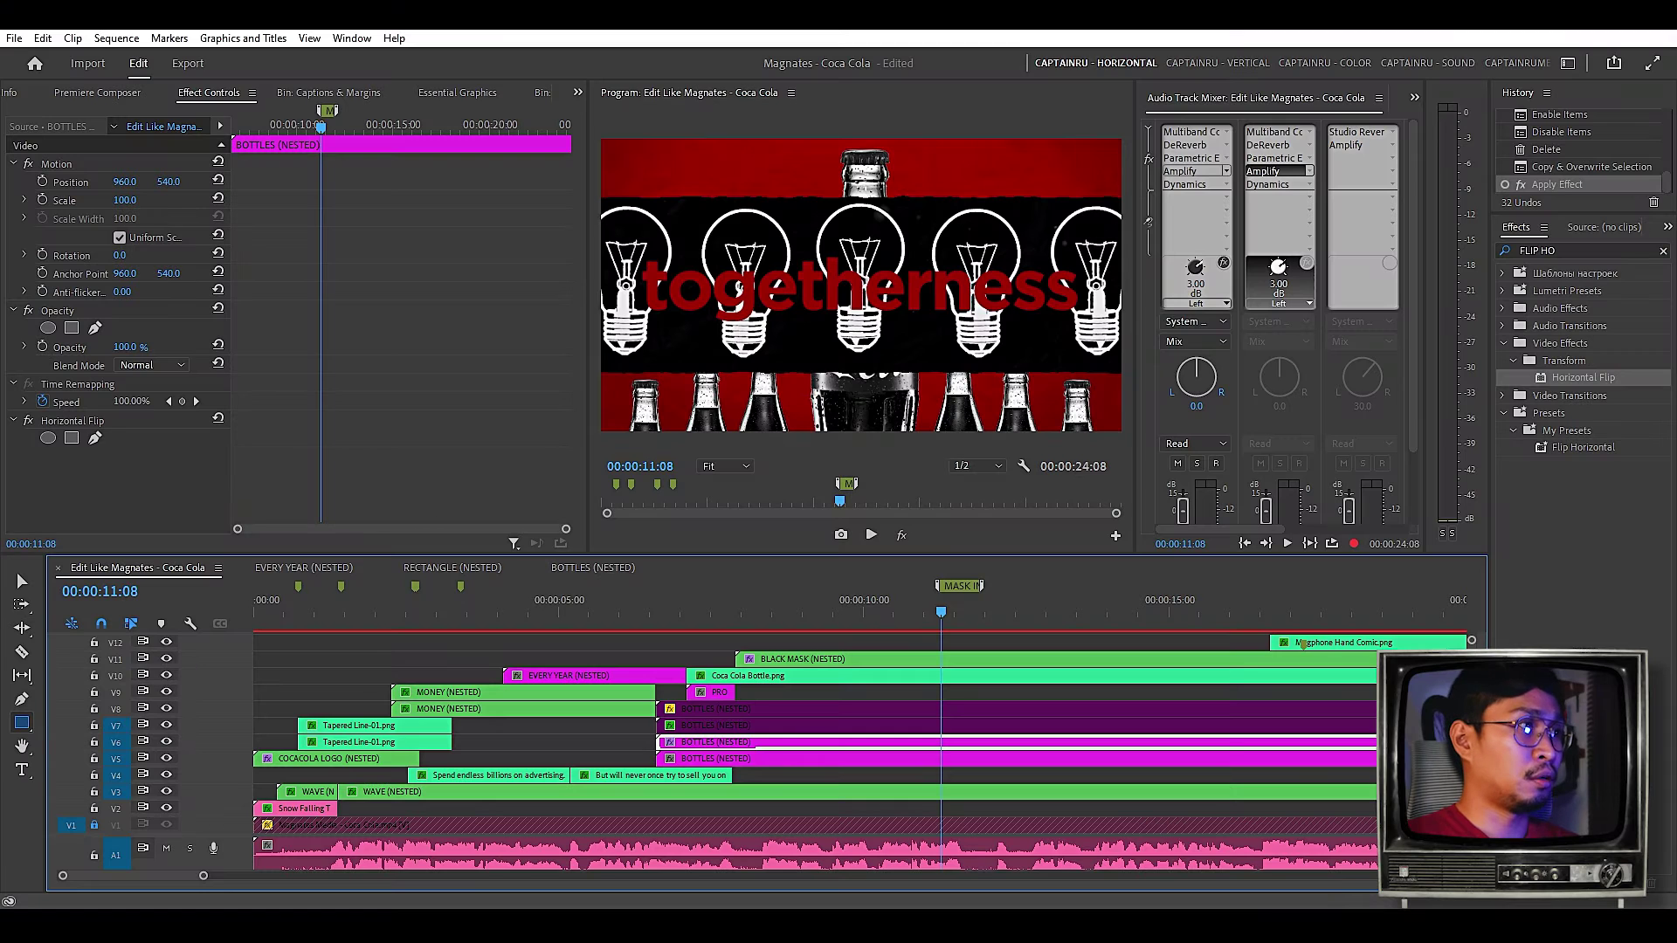
- Examine the Crop keyframes and the masked Turbulent Displace effect on the BLACK MASK (NESTED) clip
{"action": "left_click", "coordinate": [961, 659]}
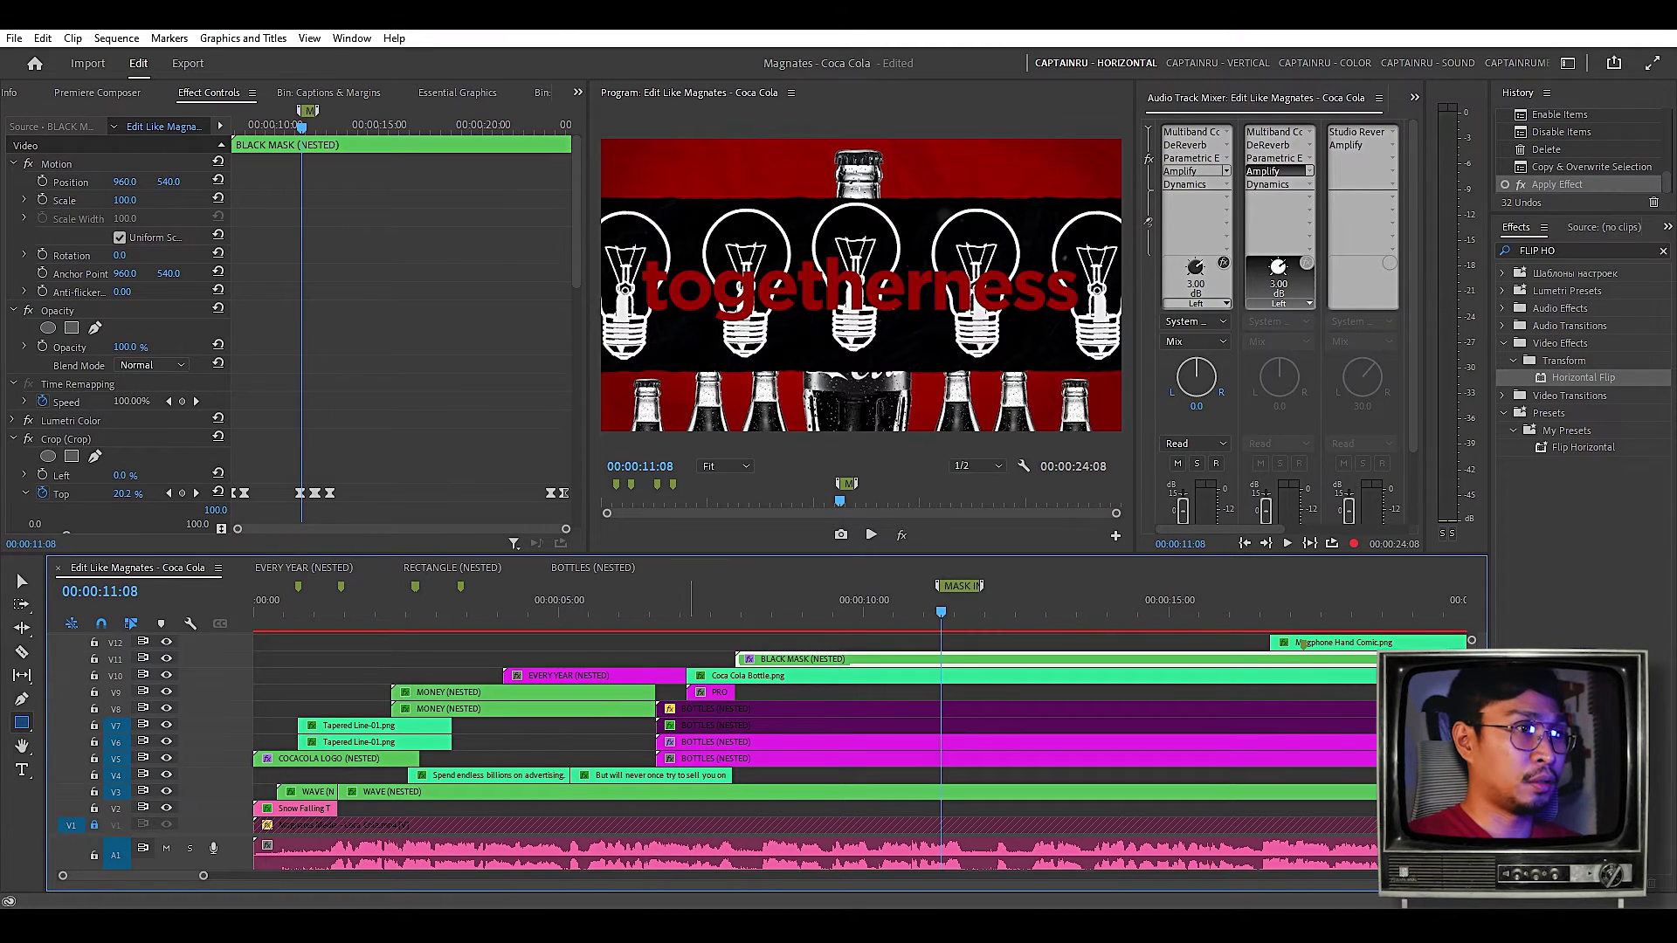
{"action": "scroll", "coordinate": [301, 336], "scroll_direction": "down", "scroll_amount": 4}
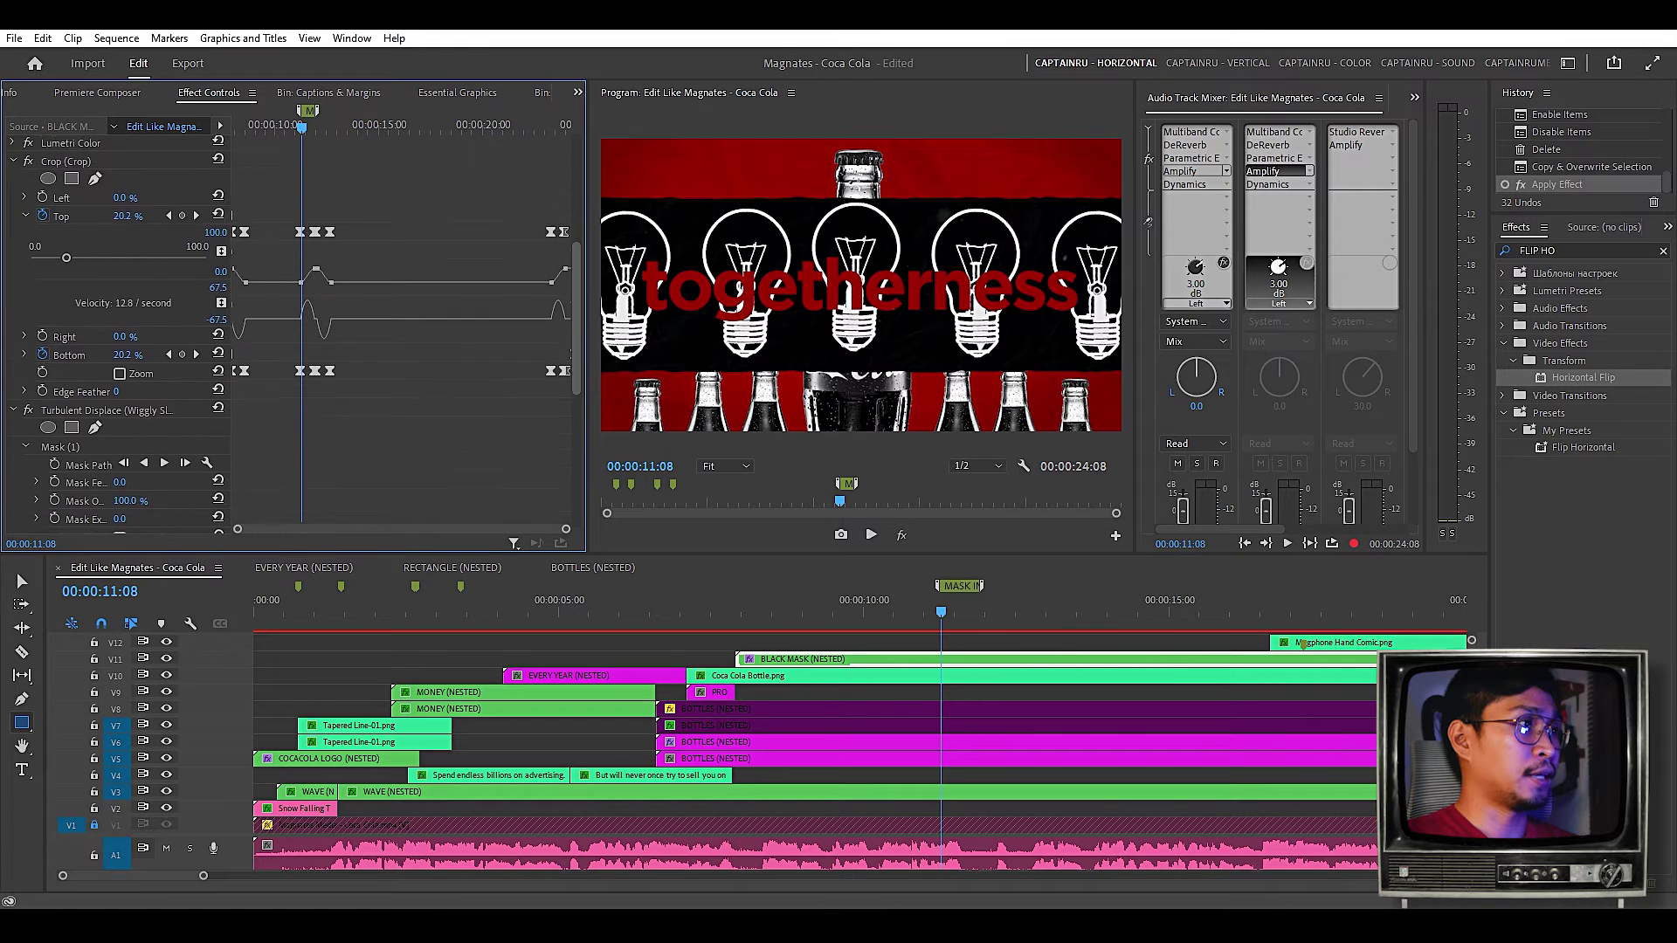
{"action": "scroll", "coordinate": [114, 329], "scroll_direction": "down", "scroll_amount": 2}
{"action": "left_click", "coordinate": [106, 328]}
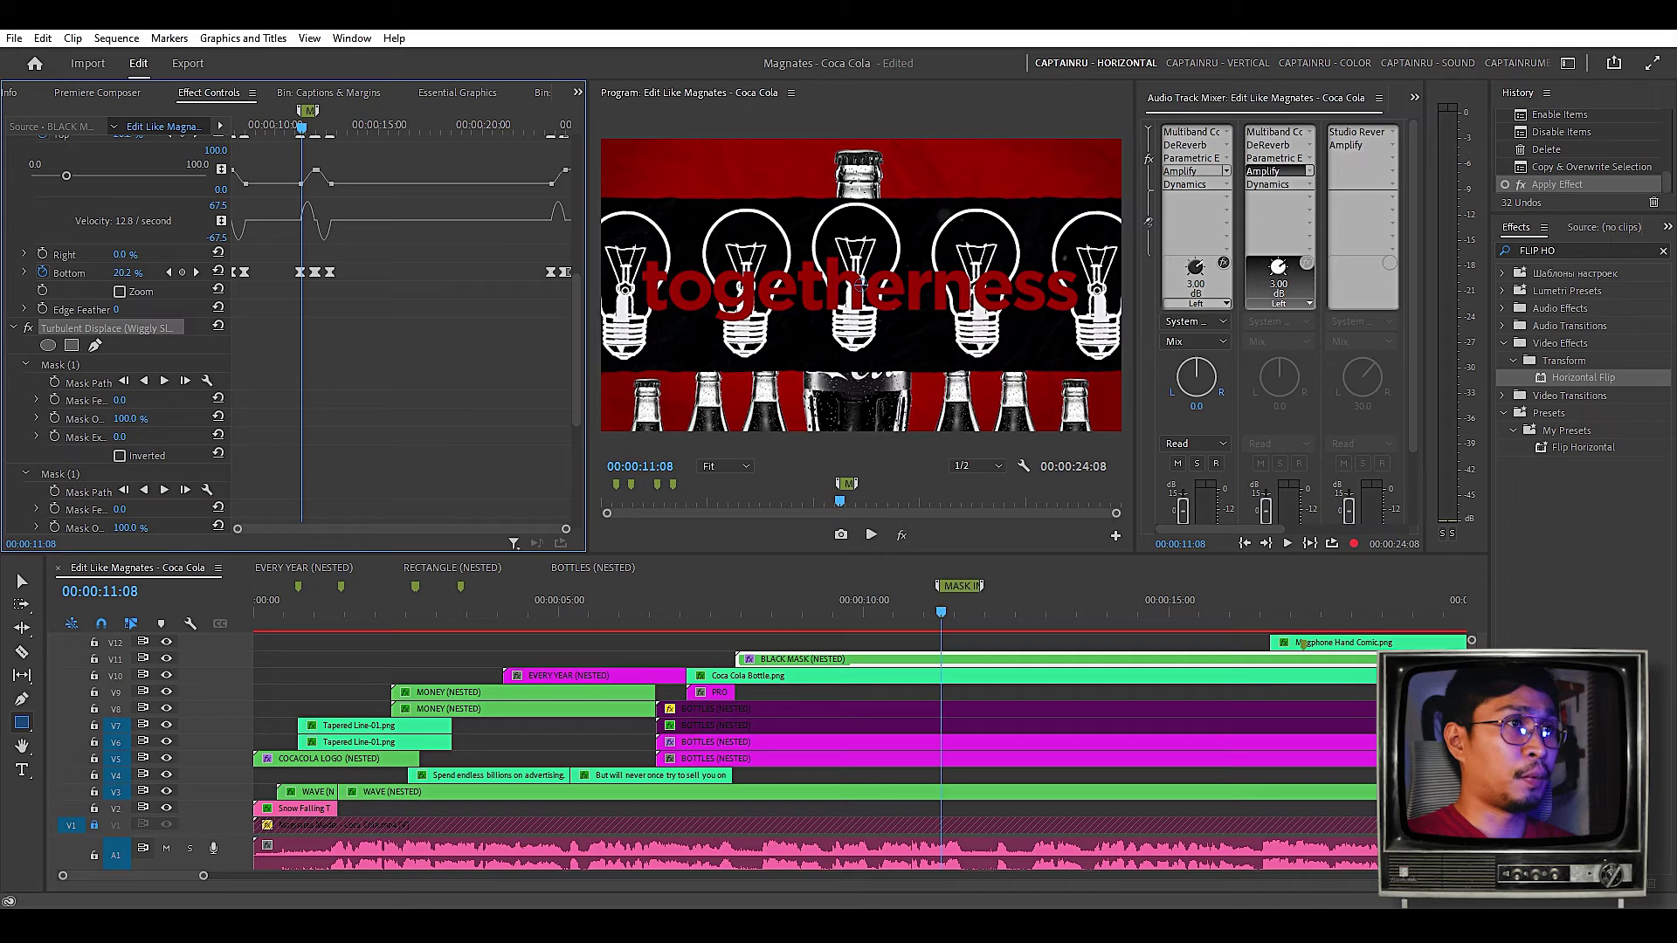
{"action": "scroll", "coordinate": [97, 345], "scroll_direction": "down", "scroll_amount": 1}
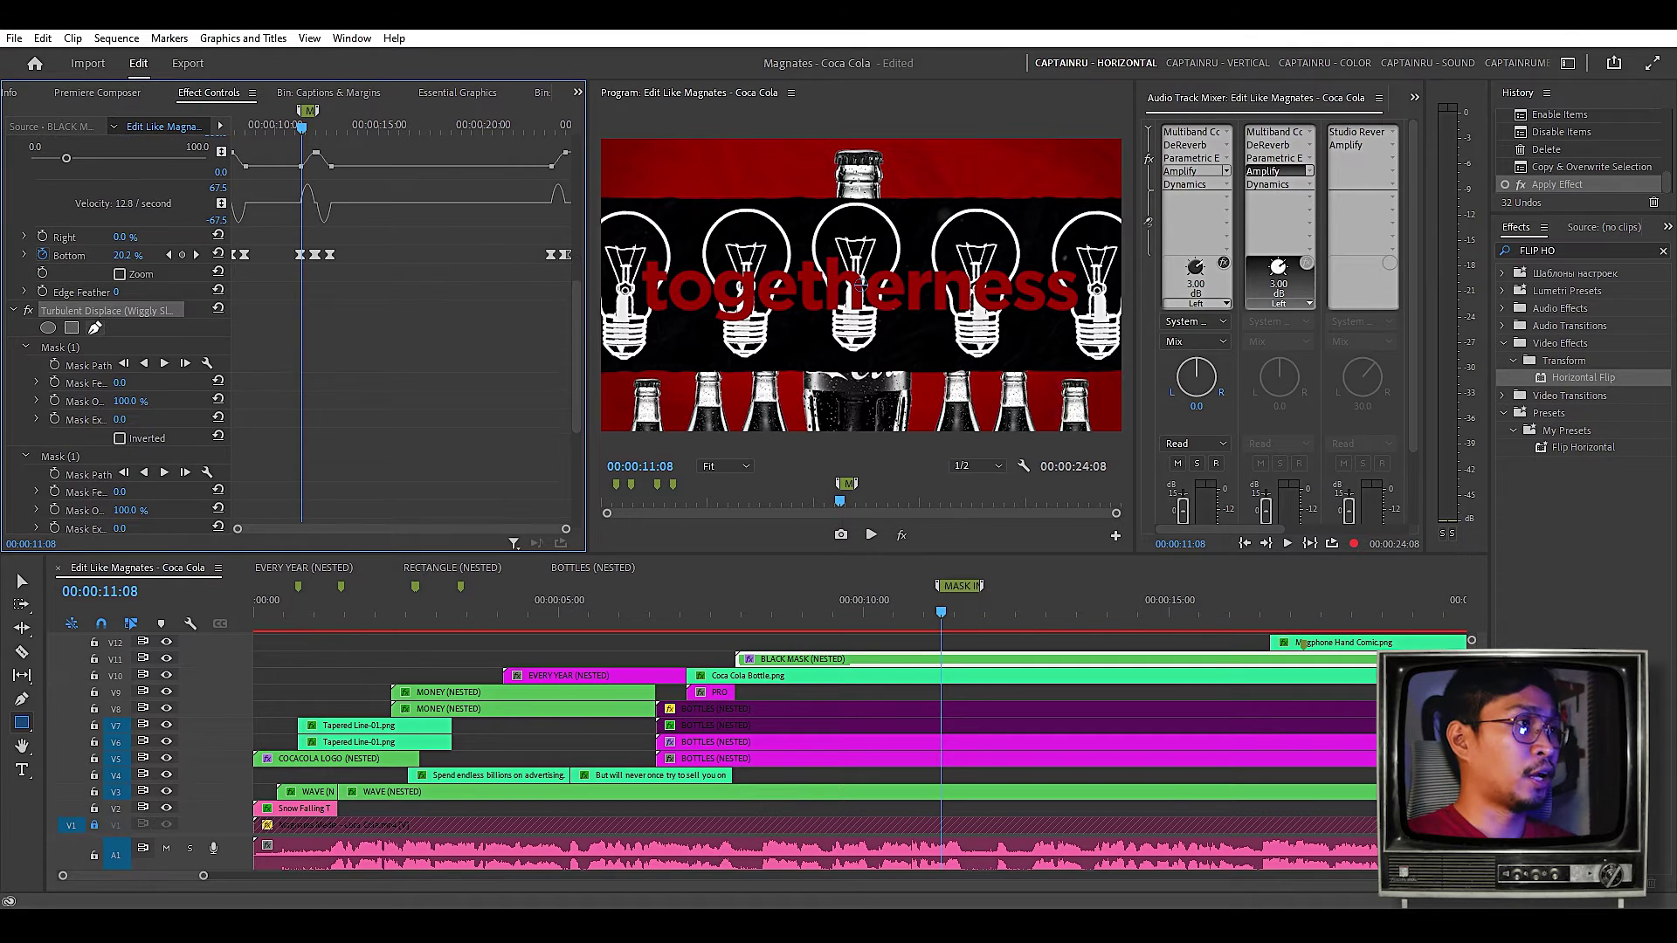
{"action": "left_click", "coordinate": [98, 347]}
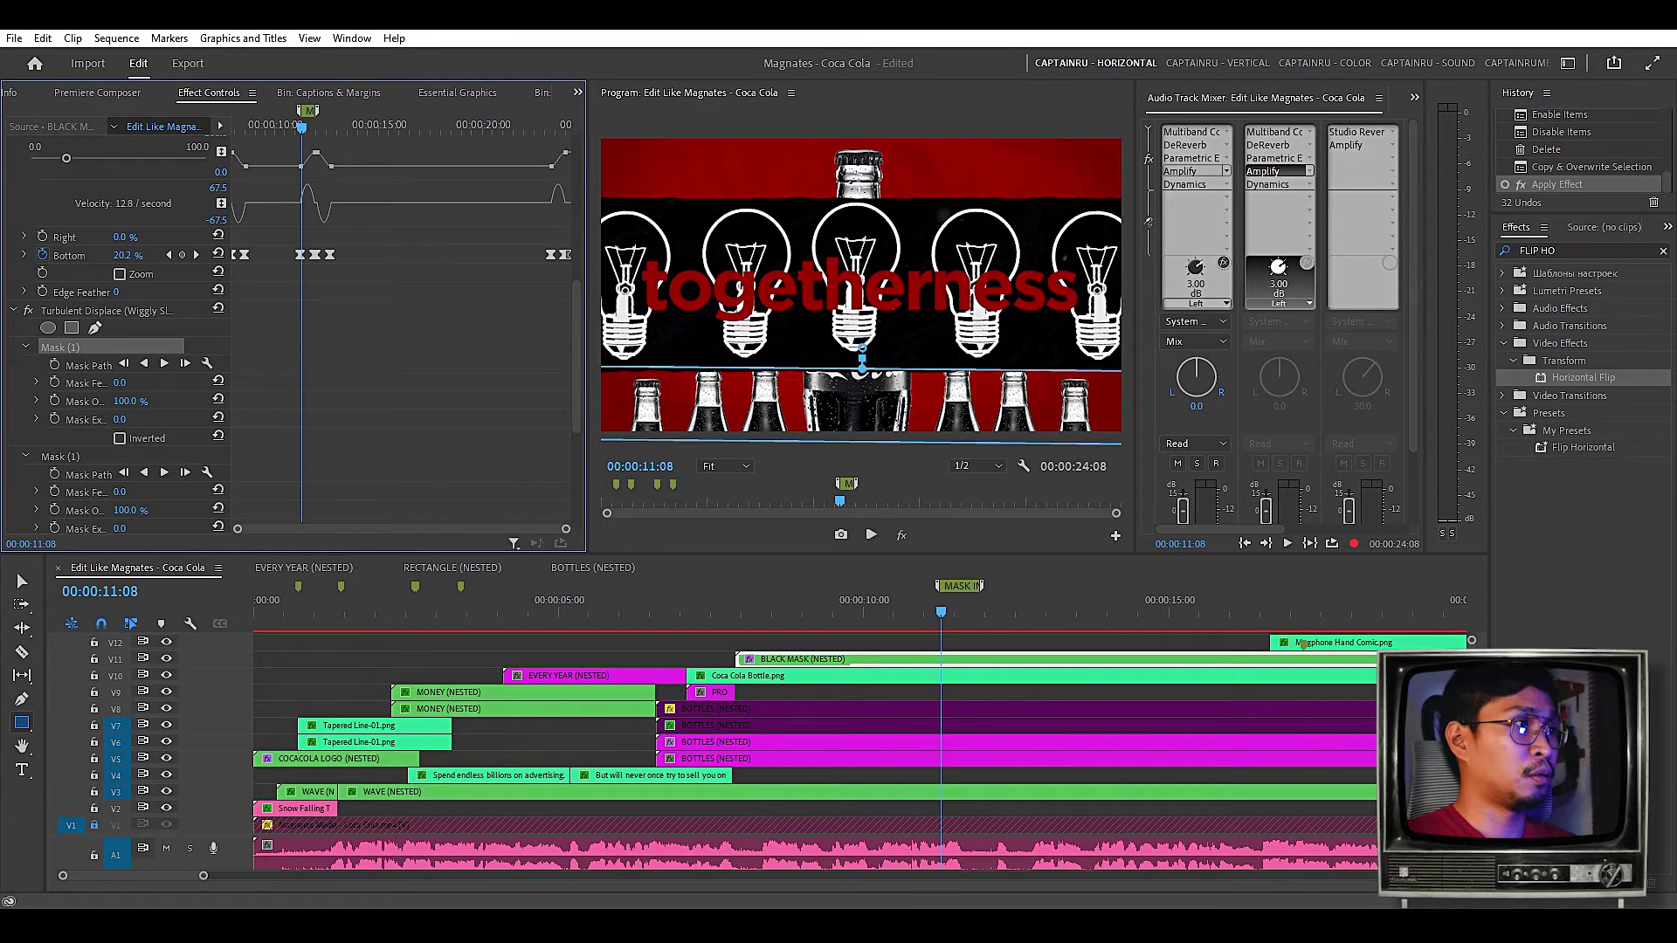
- Try removing both masks from BLACK MASK (NESTED)'s Turbulent Displace effect and play the black strip section
{"action": "left_click", "coordinate": [87, 456]}
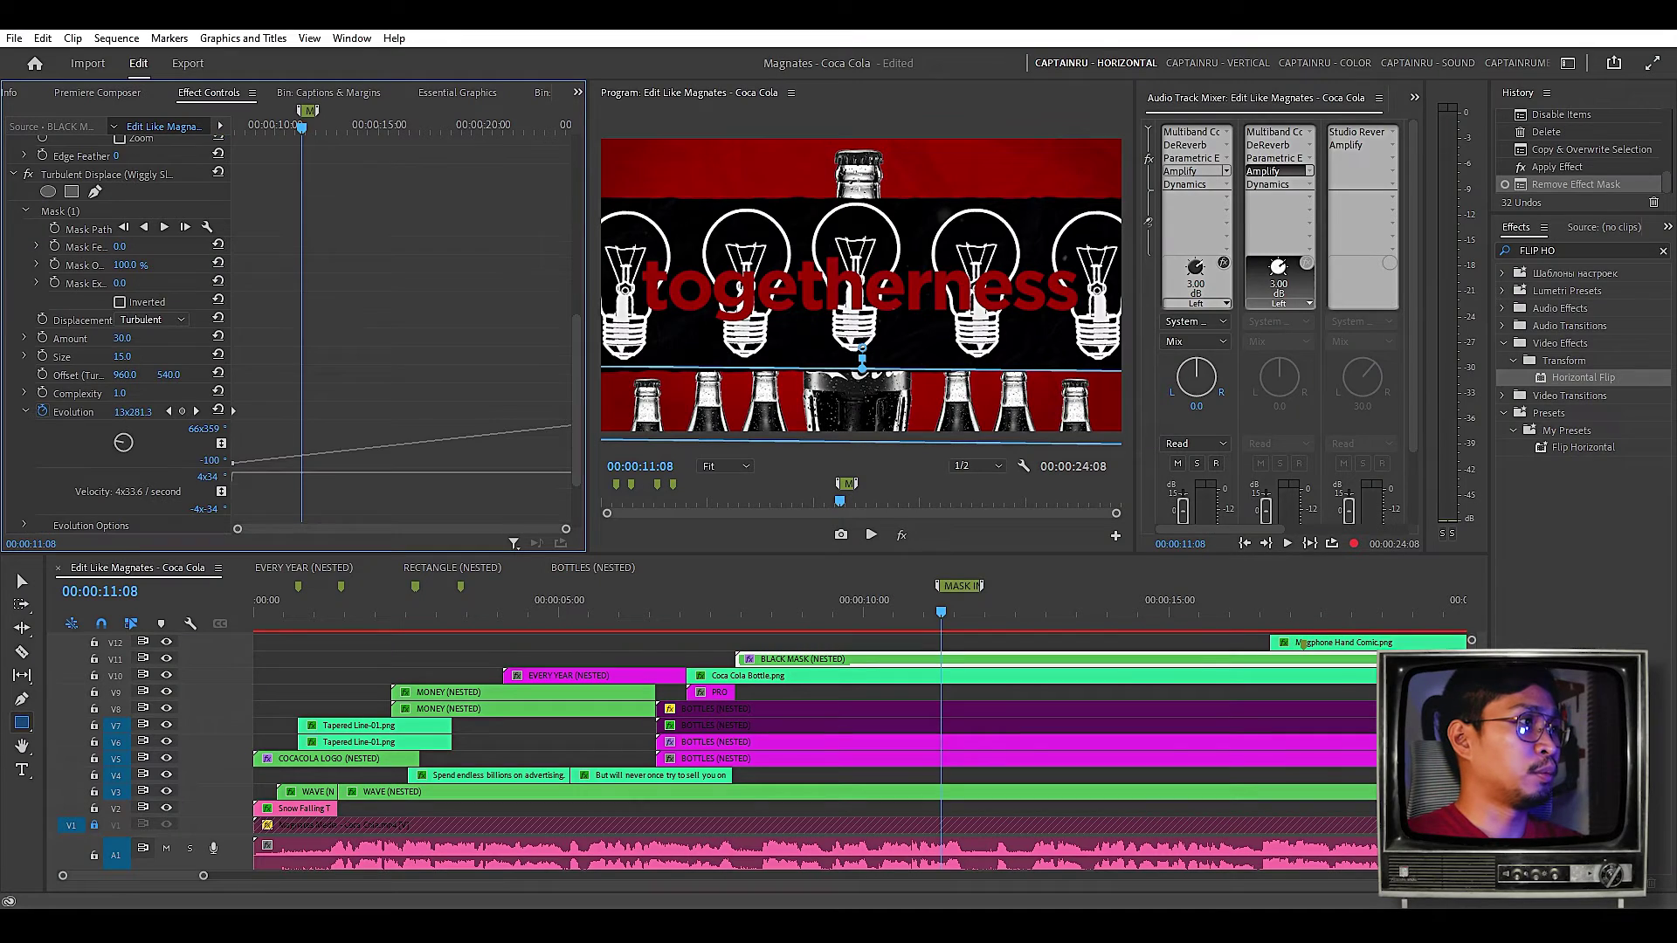
{"action": "left_click", "coordinate": [61, 212]}
{"action": "key", "text": "Delete"}
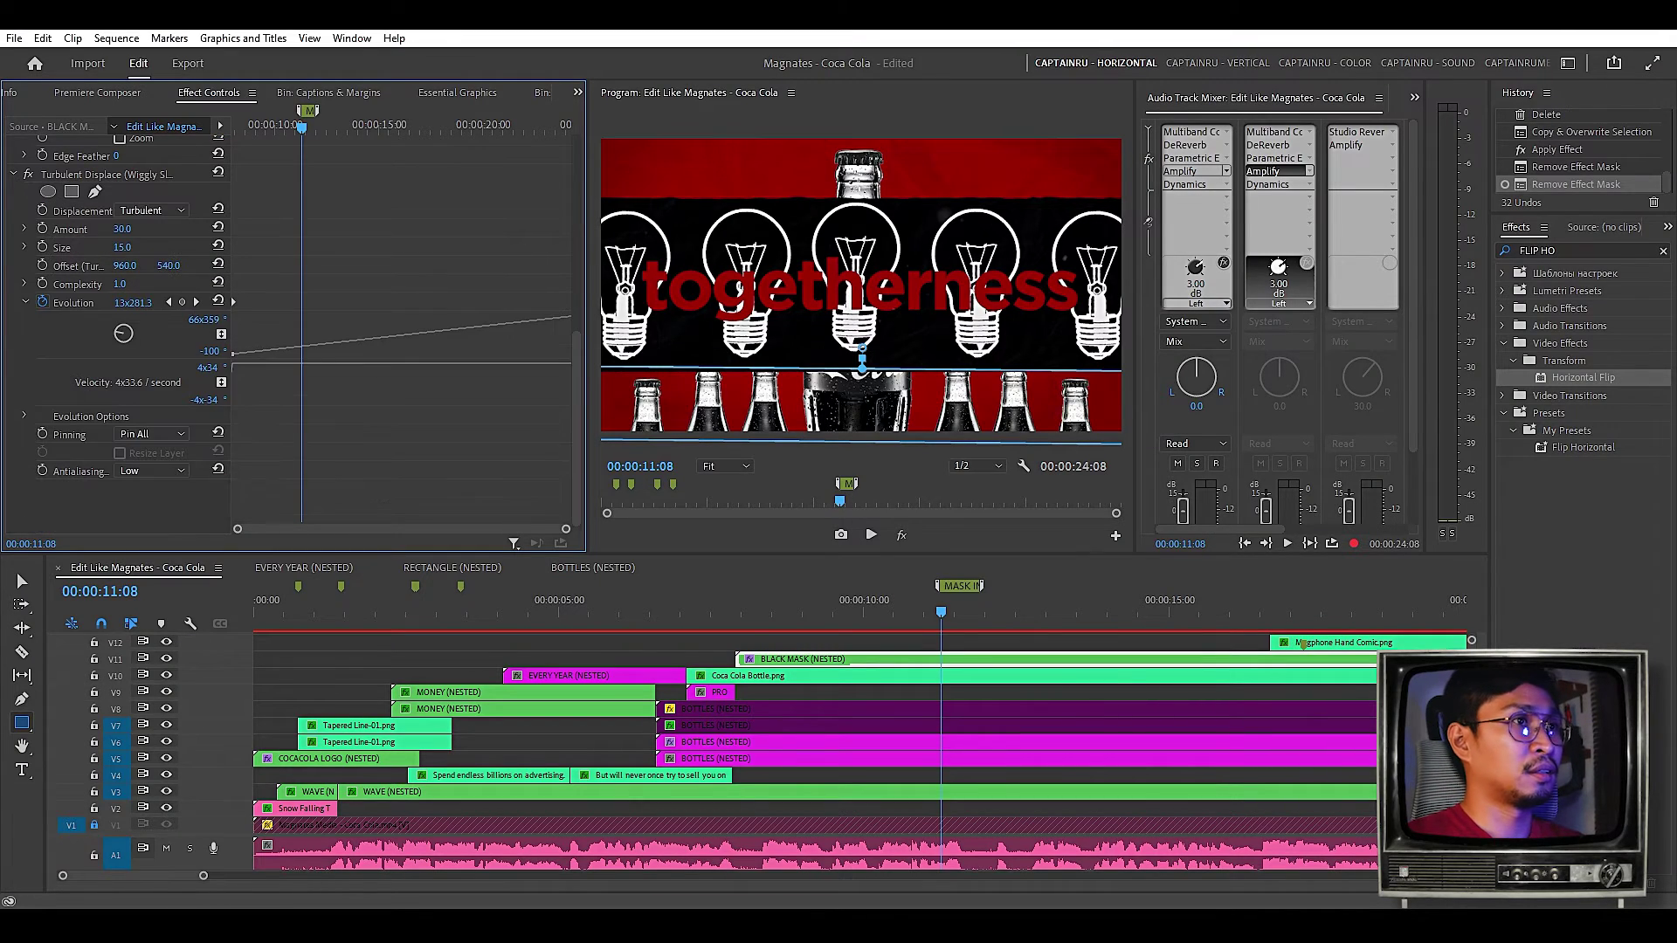
{"action": "left_click", "coordinate": [748, 604]}
{"action": "key", "text": "space"}
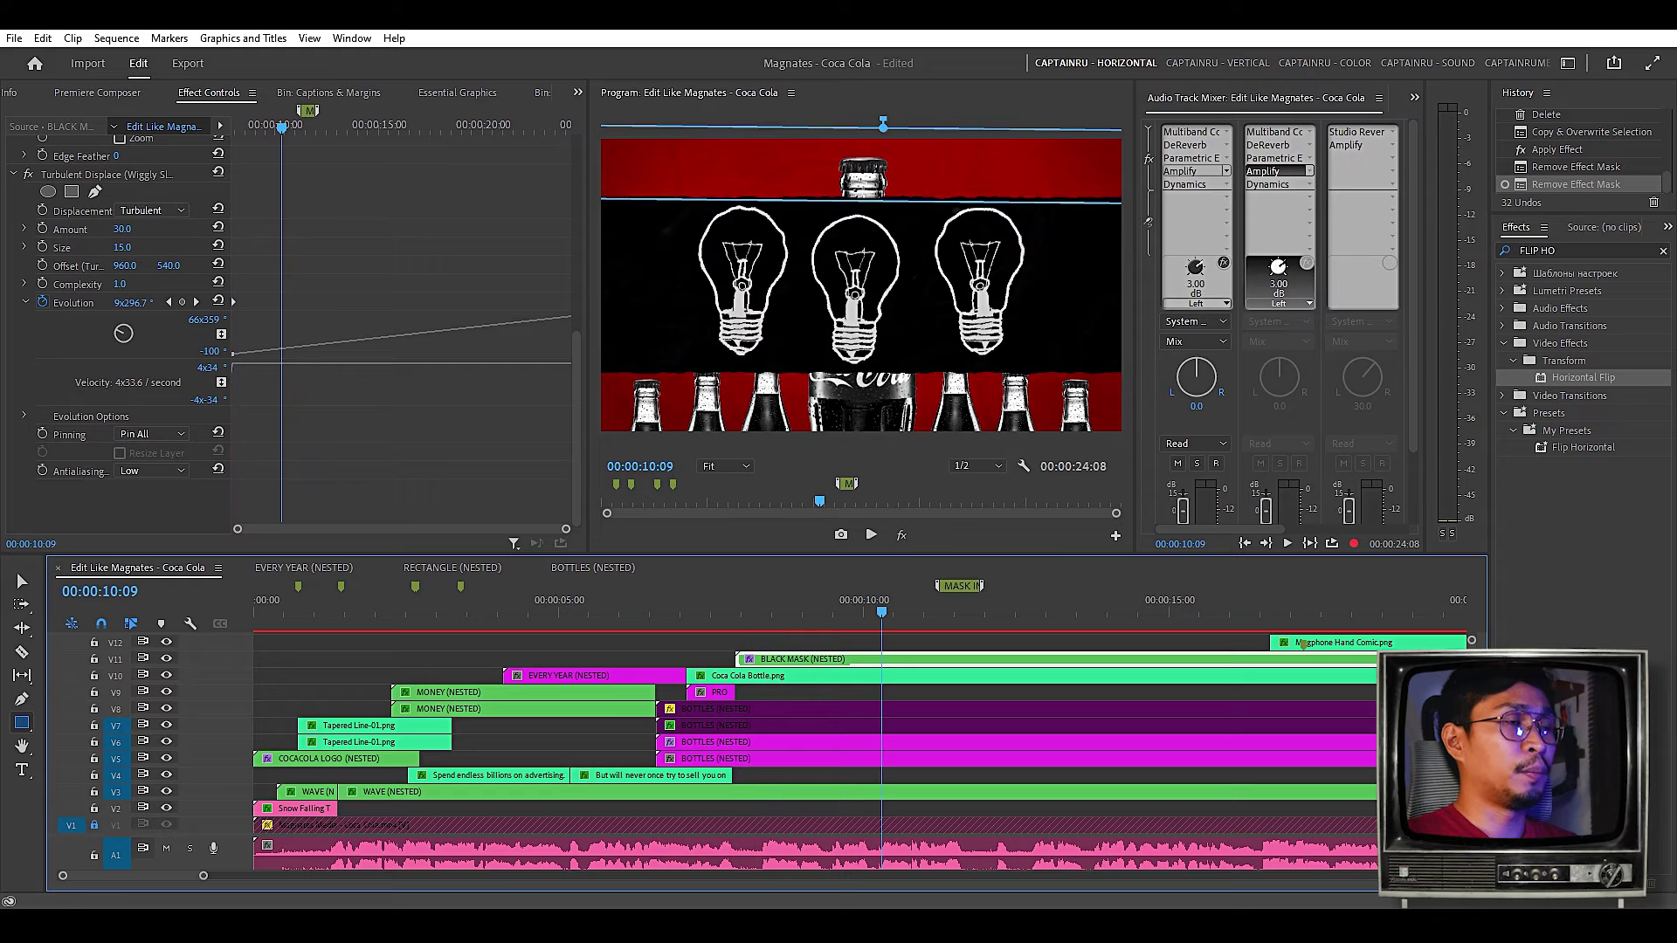
{"action": "key", "text": "space"}
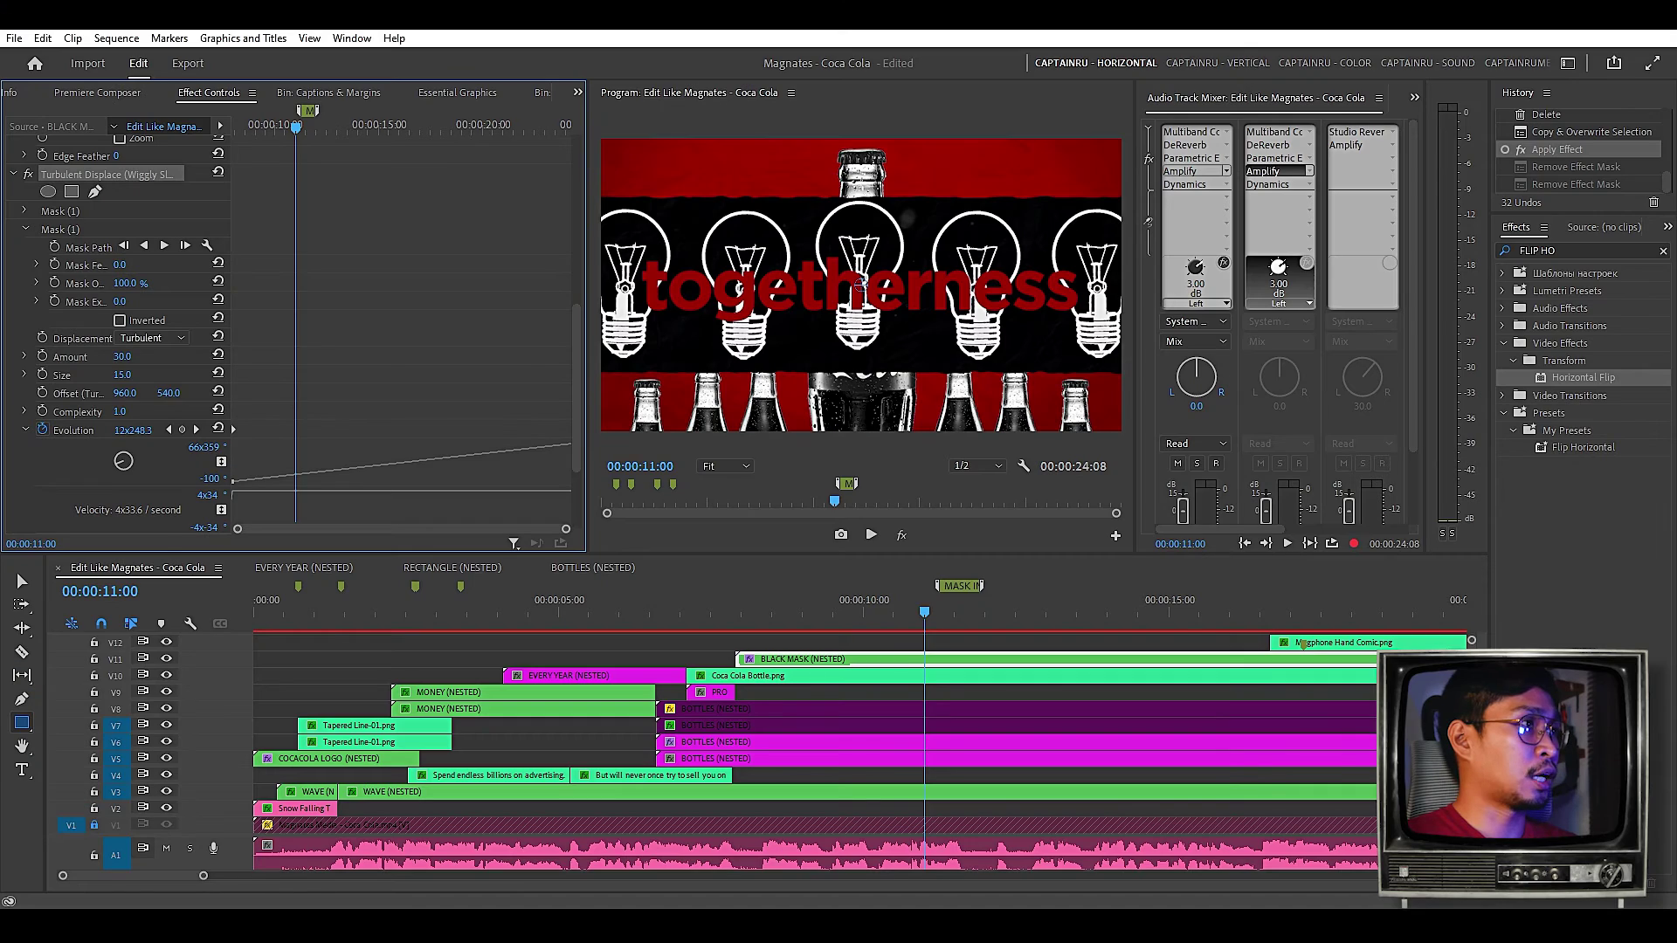
- Disable Turbulent Displace on the BLACK MASK (NESTED) clip and play the black strip's opening animation
{"action": "key", "text": "minus"}
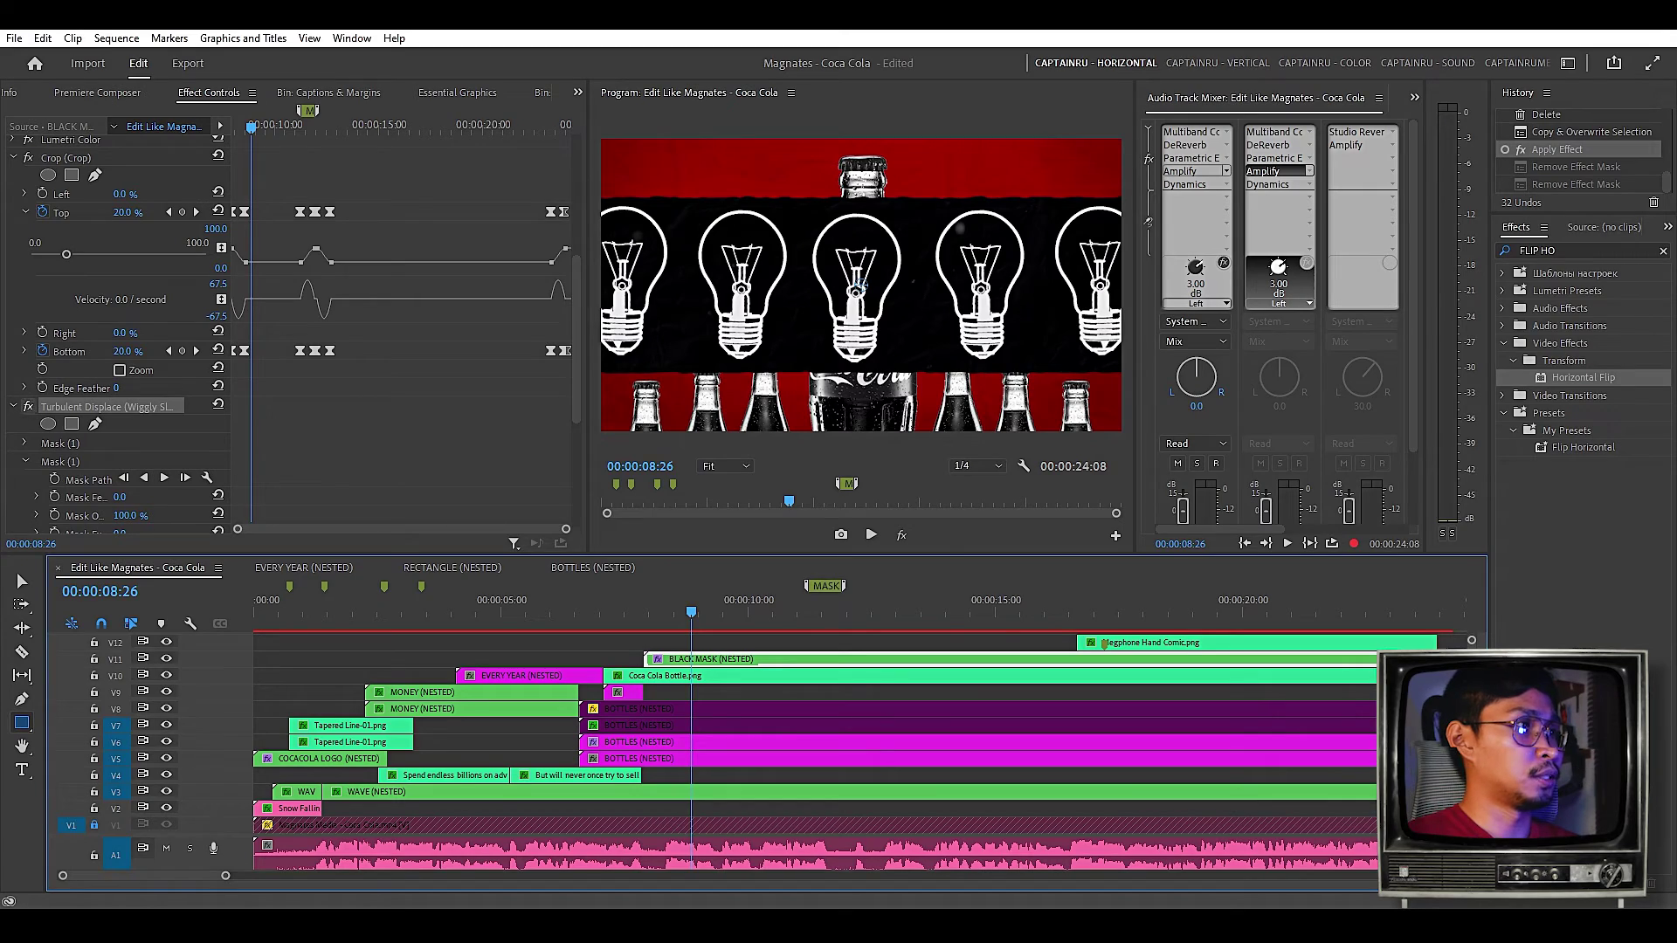
{"action": "key", "text": "minus"}
{"action": "key", "text": "minus"}
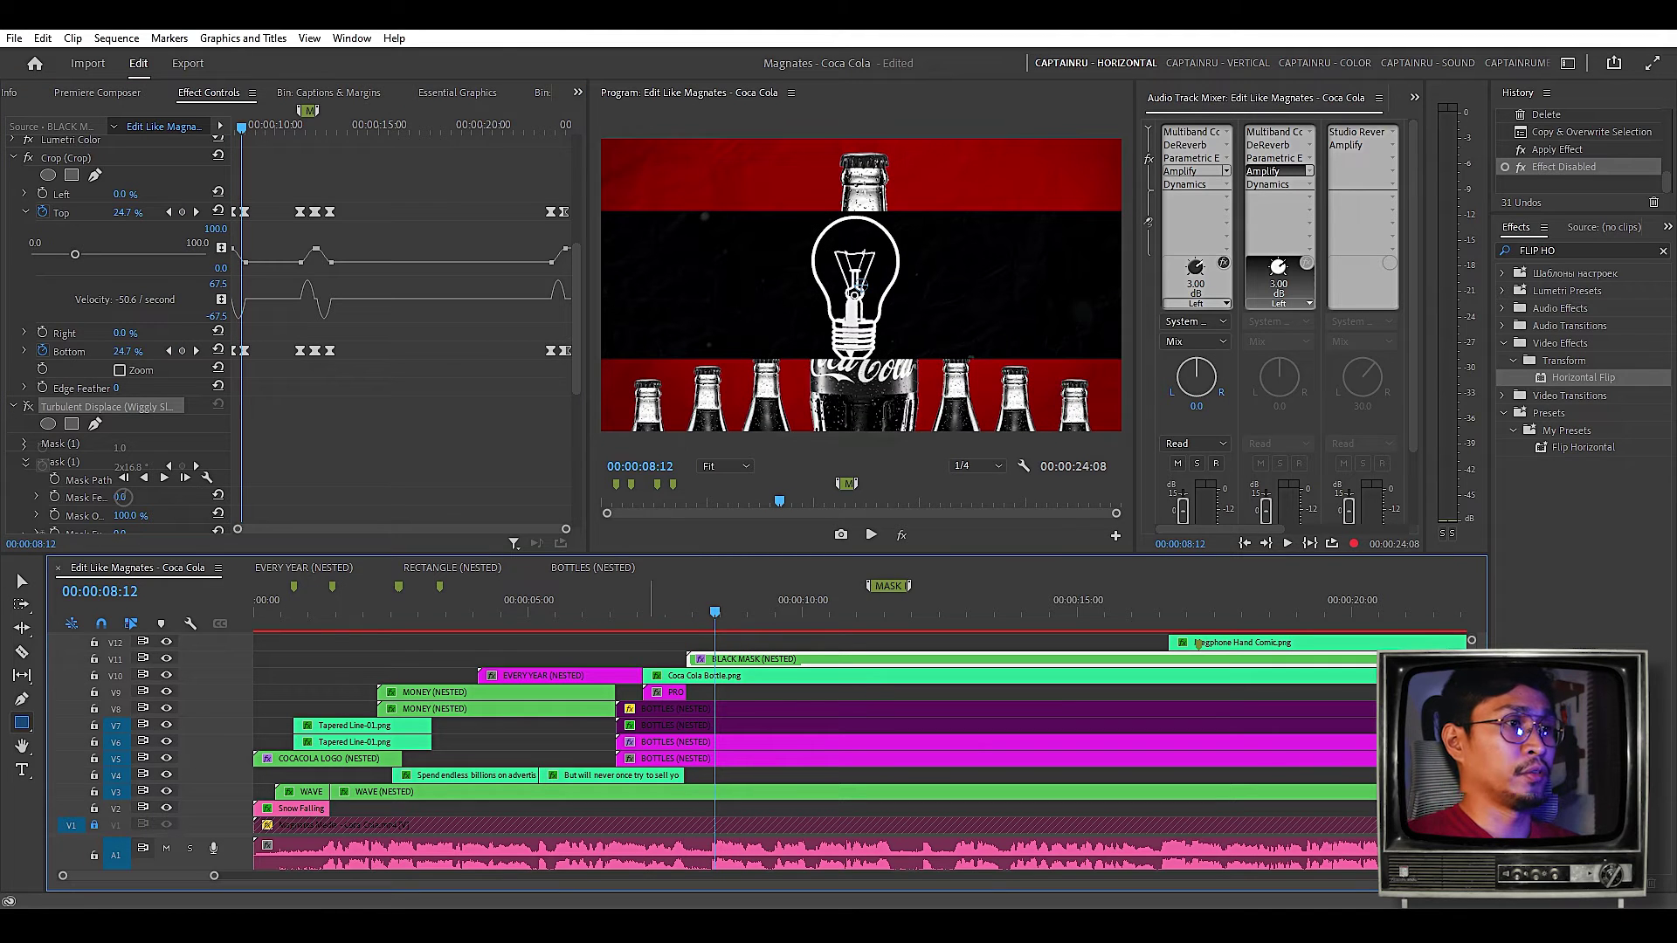
{"action": "left_click", "coordinate": [675, 602]}
{"action": "key", "text": "space"}
{"action": "key", "text": "space"}
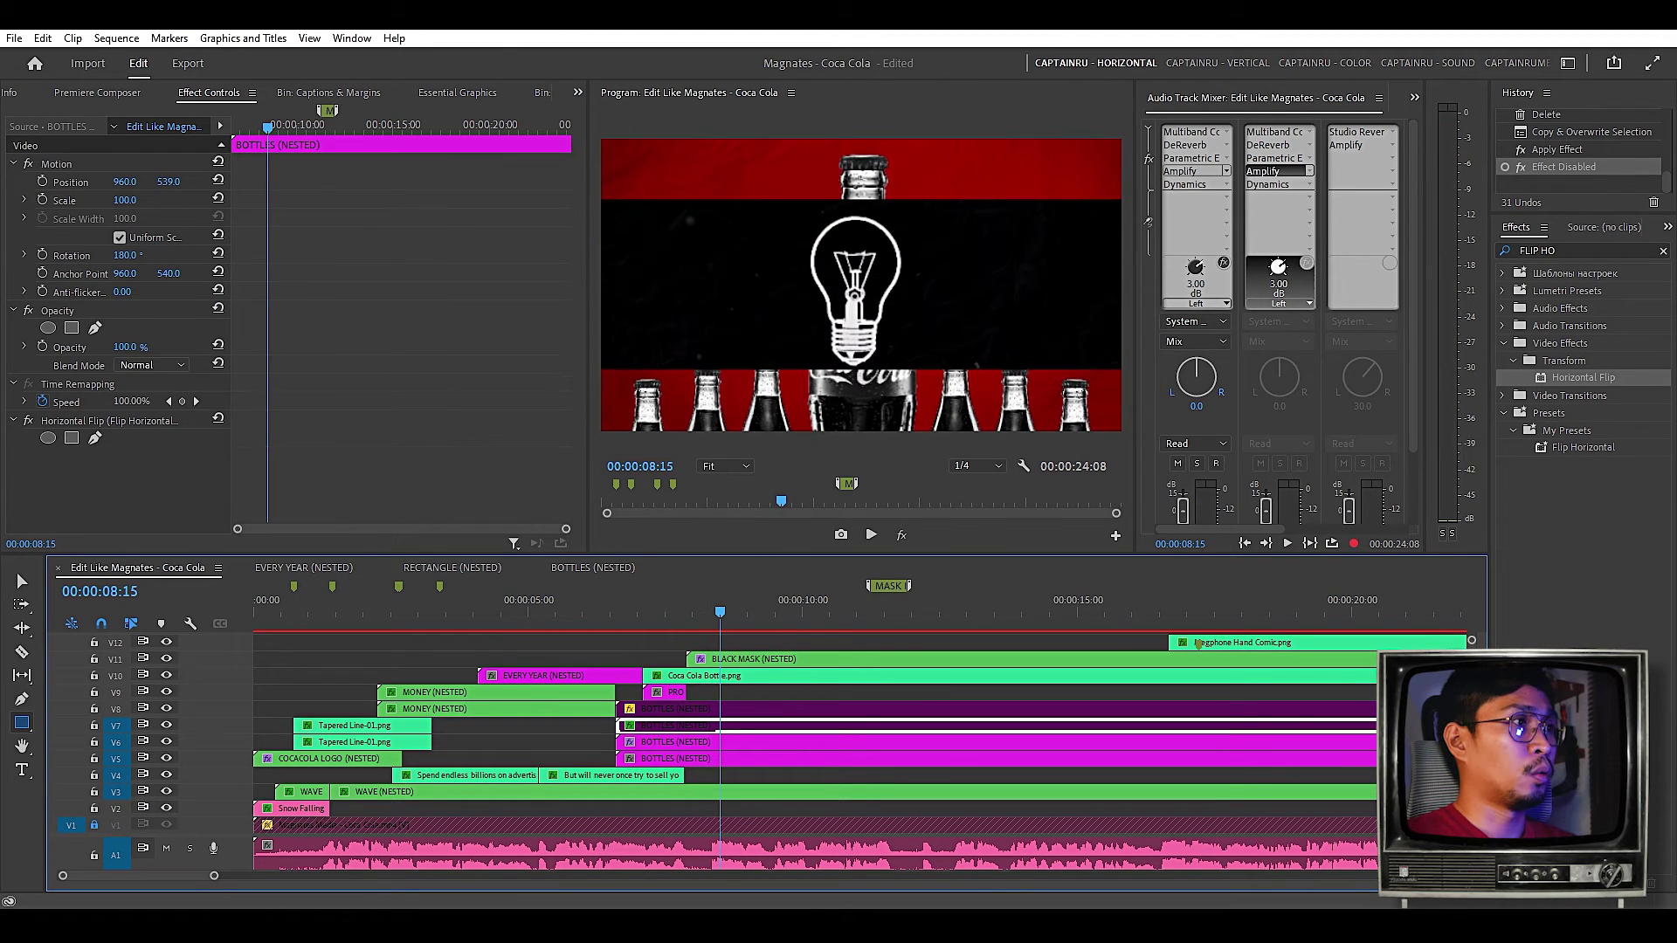
- Search the effects for "CROP", locate the Crop effect, and review the Crop keyframes on BLACK MASK (NESTED)
{"action": "left_click", "coordinate": [825, 660]}
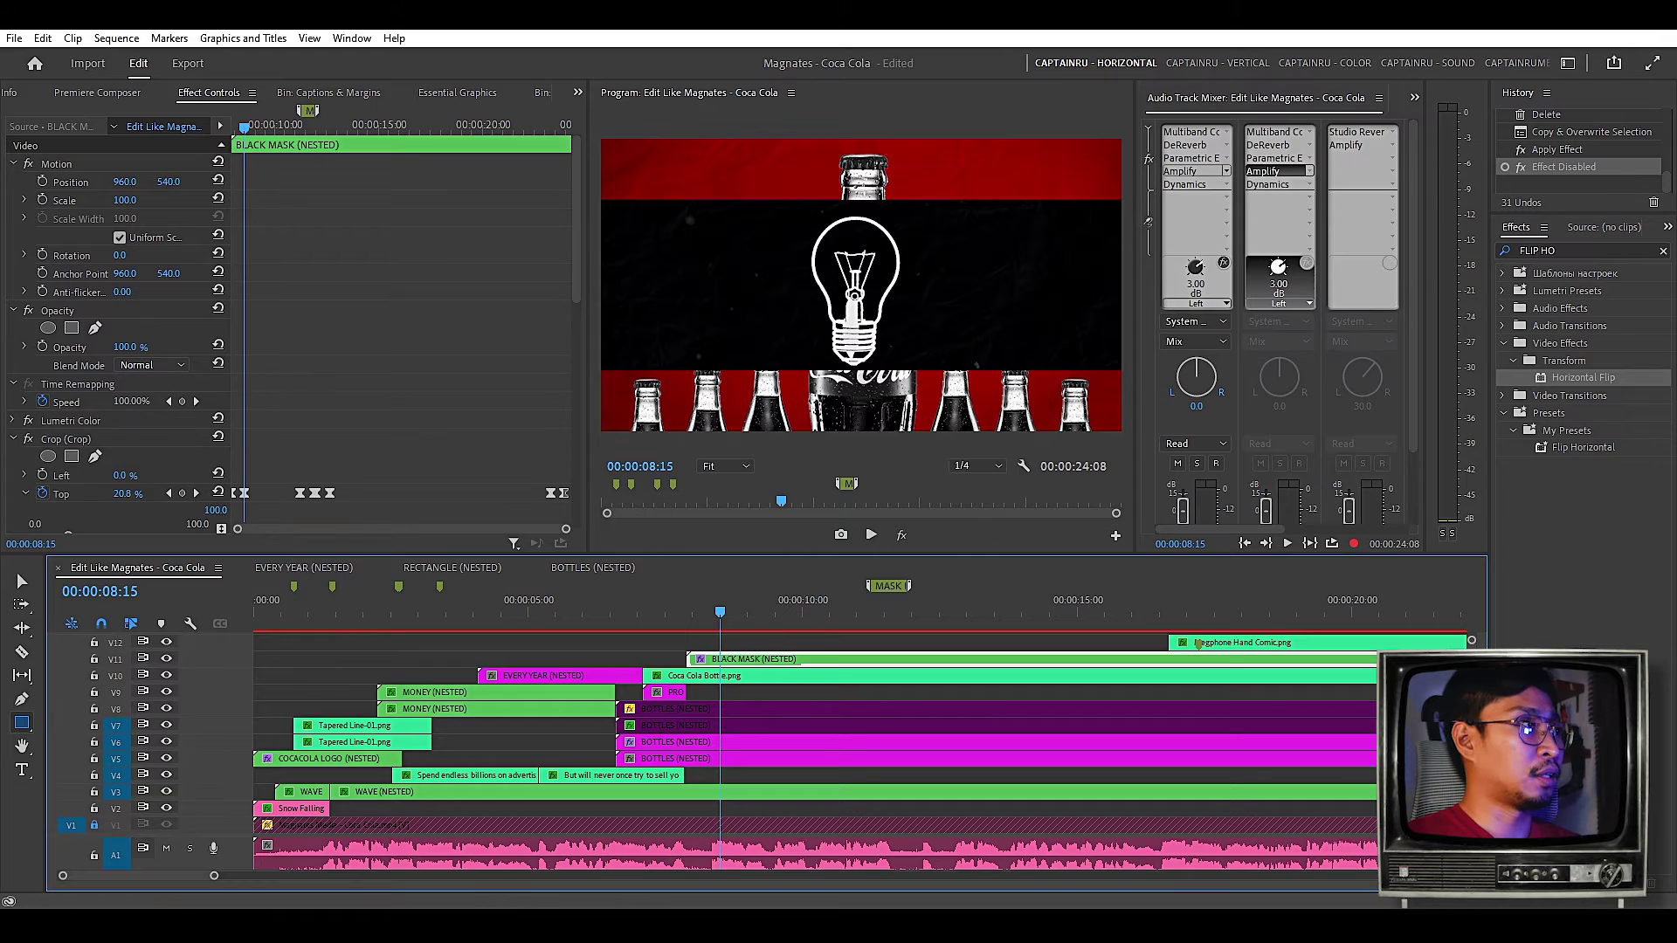
{"action": "scroll", "coordinate": [192, 349], "scroll_direction": "down", "scroll_amount": 1}
{"action": "left_click", "coordinate": [67, 405]}
{"action": "left_click", "coordinate": [1582, 251]}
{"action": "key", "text": "ctrl+a"}
{"action": "type", "text": "CROP"}
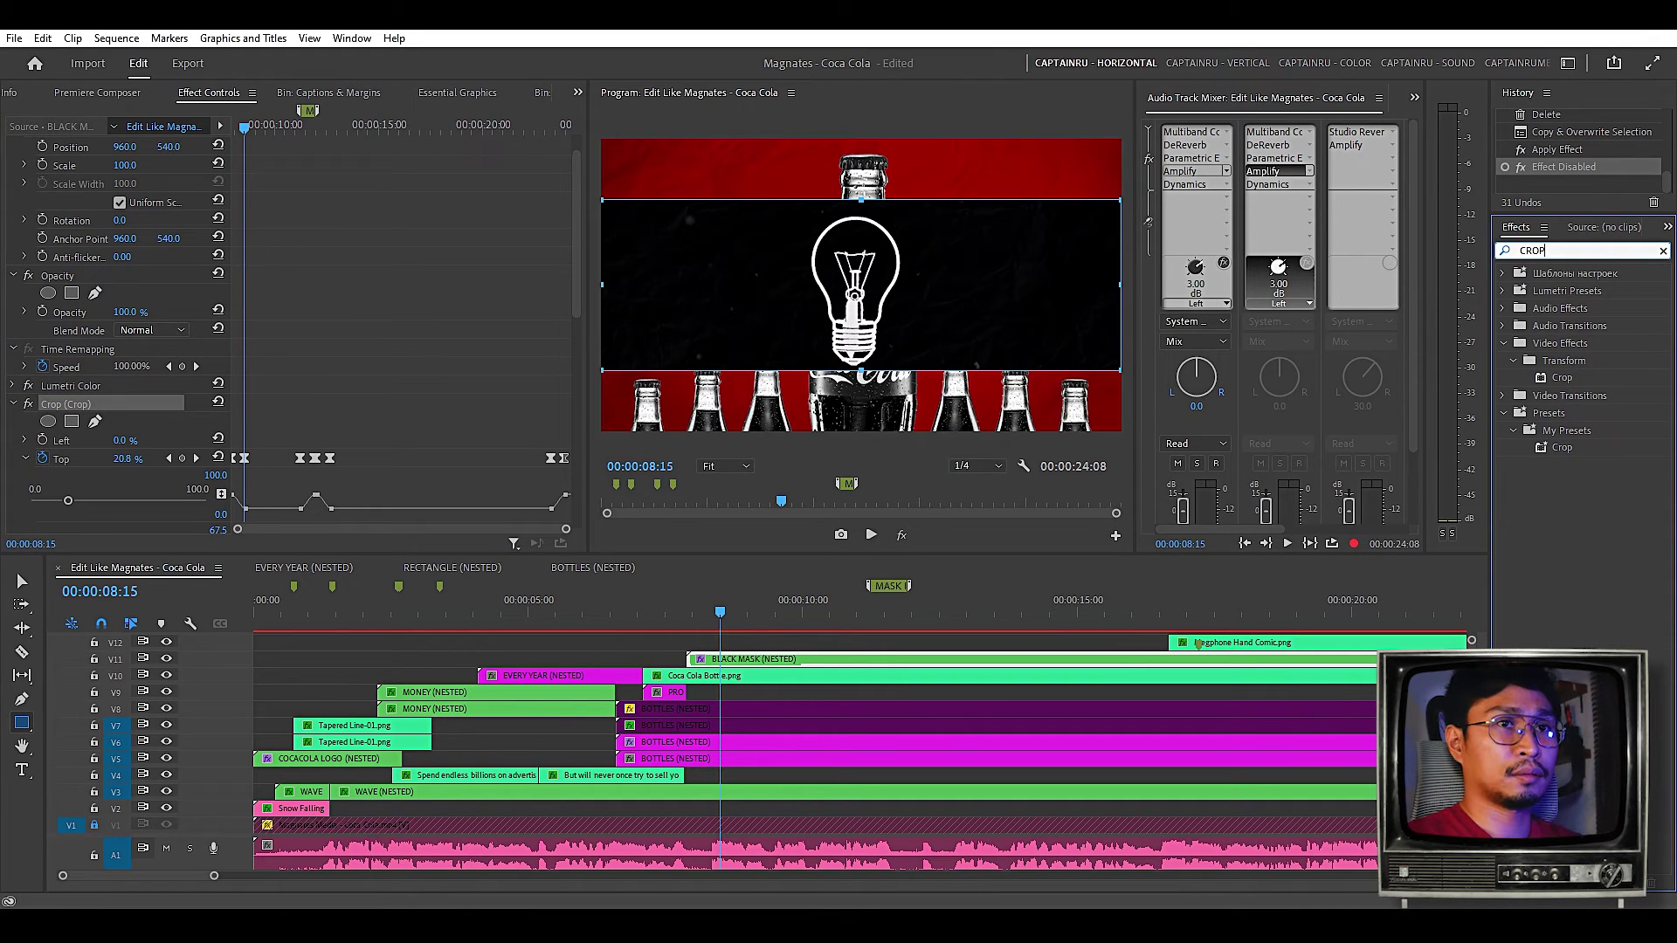
{"action": "left_click", "coordinate": [1561, 378]}
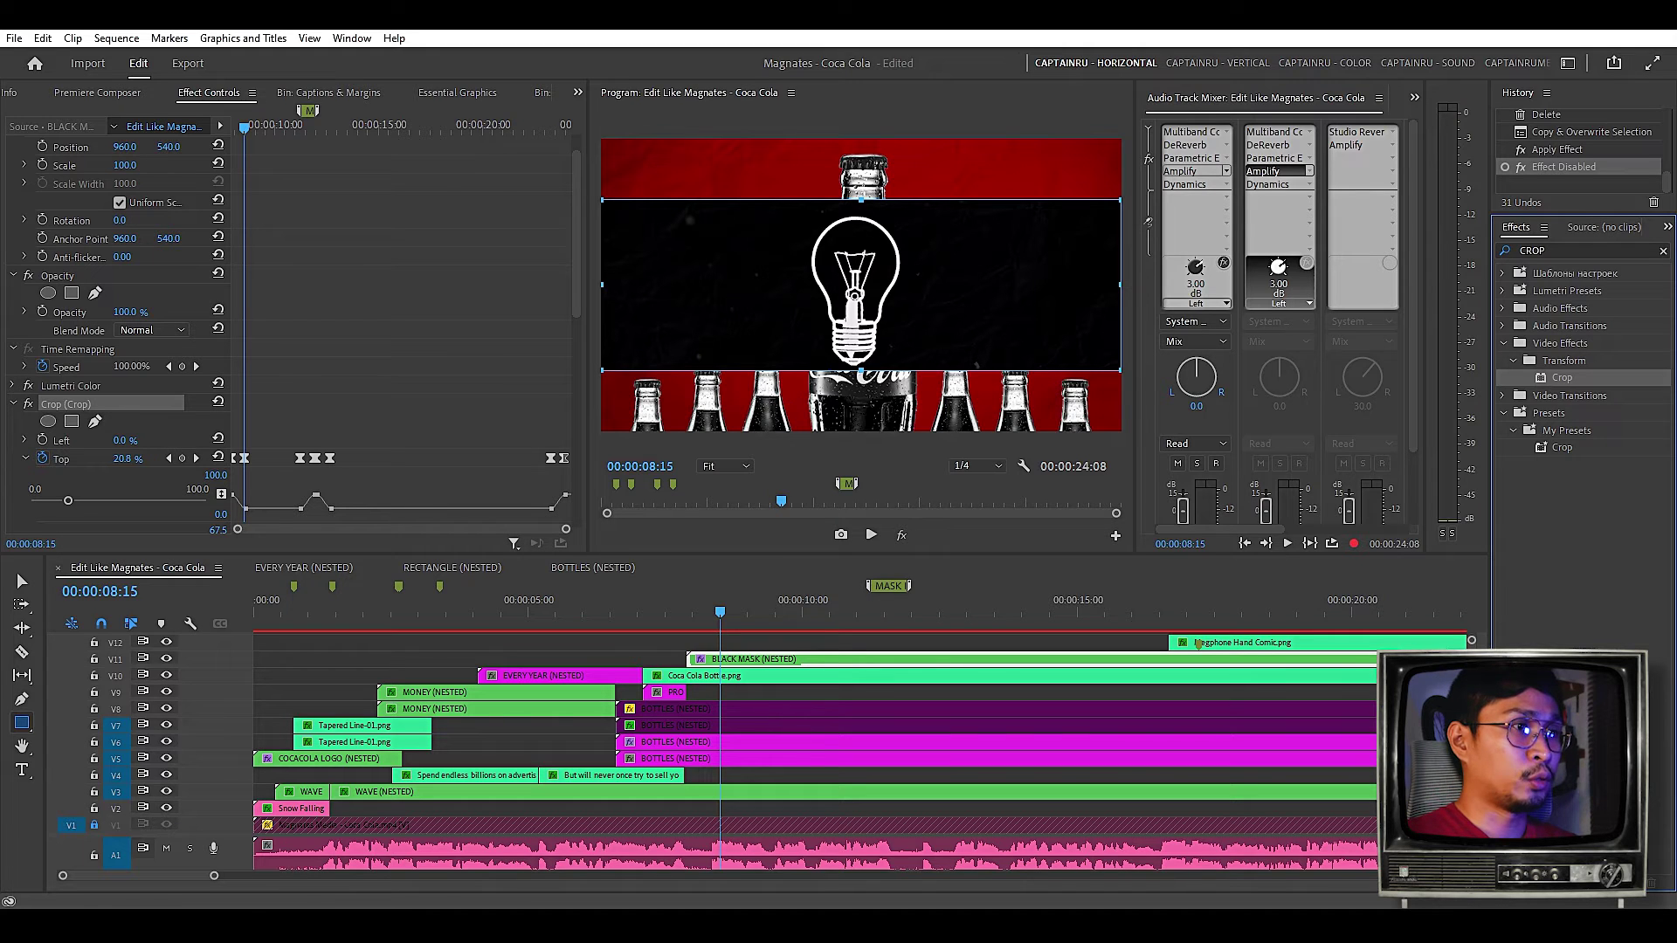
{"action": "left_click", "coordinate": [735, 661]}
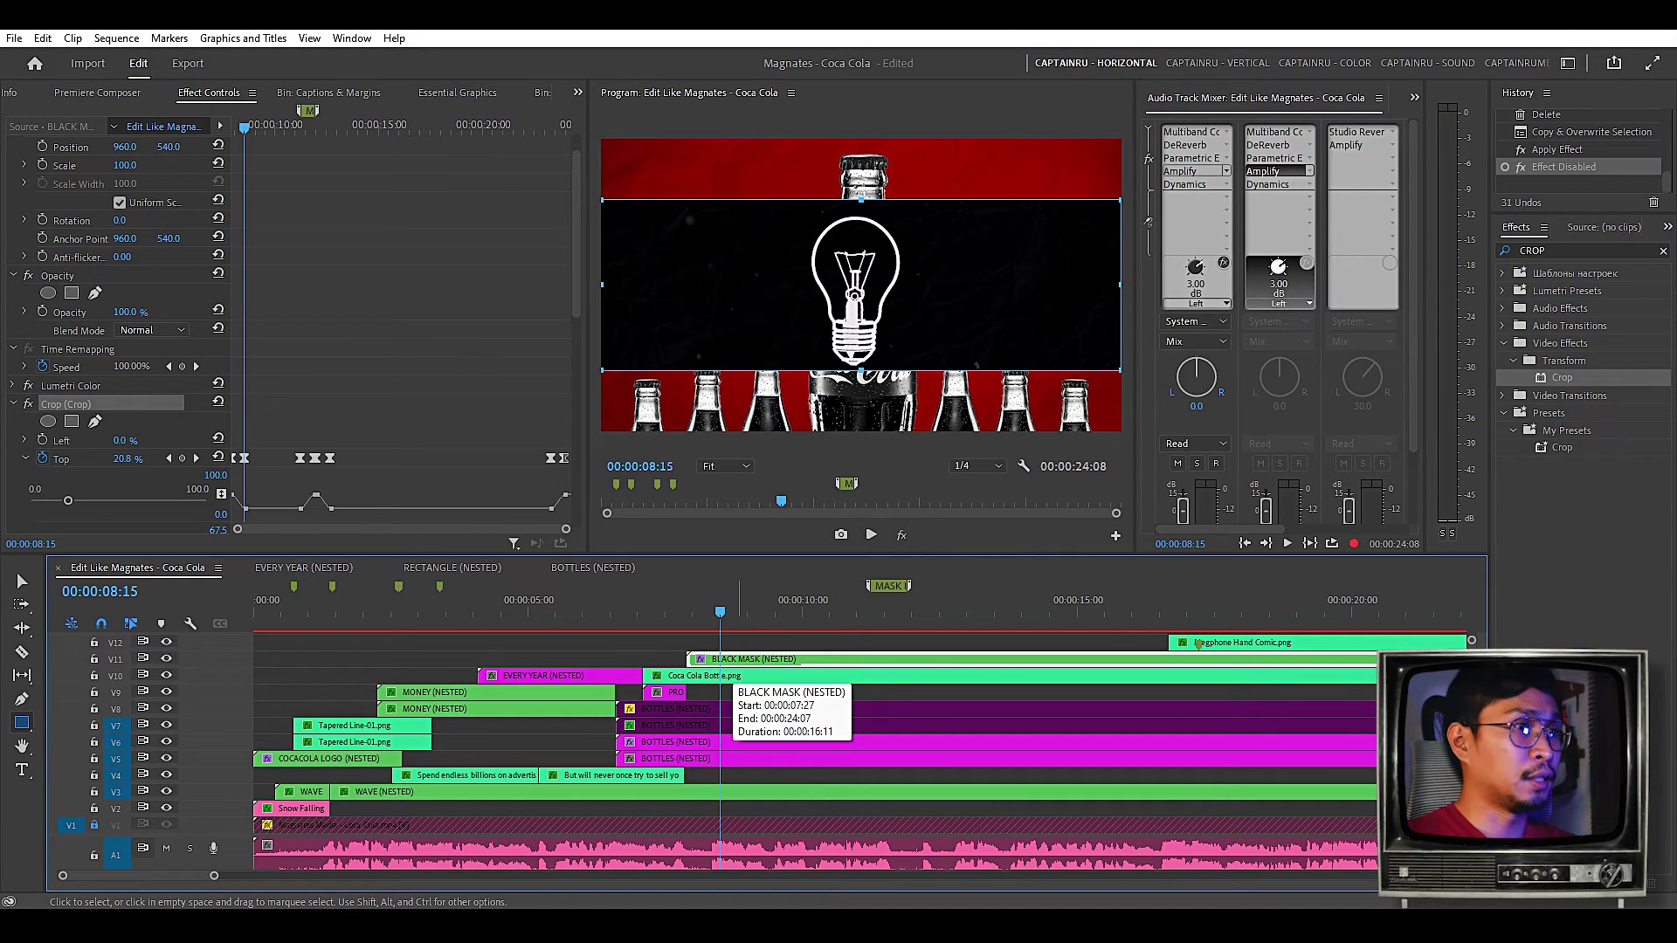
{"action": "scroll", "coordinate": [288, 349], "scroll_direction": "down", "scroll_amount": 4}
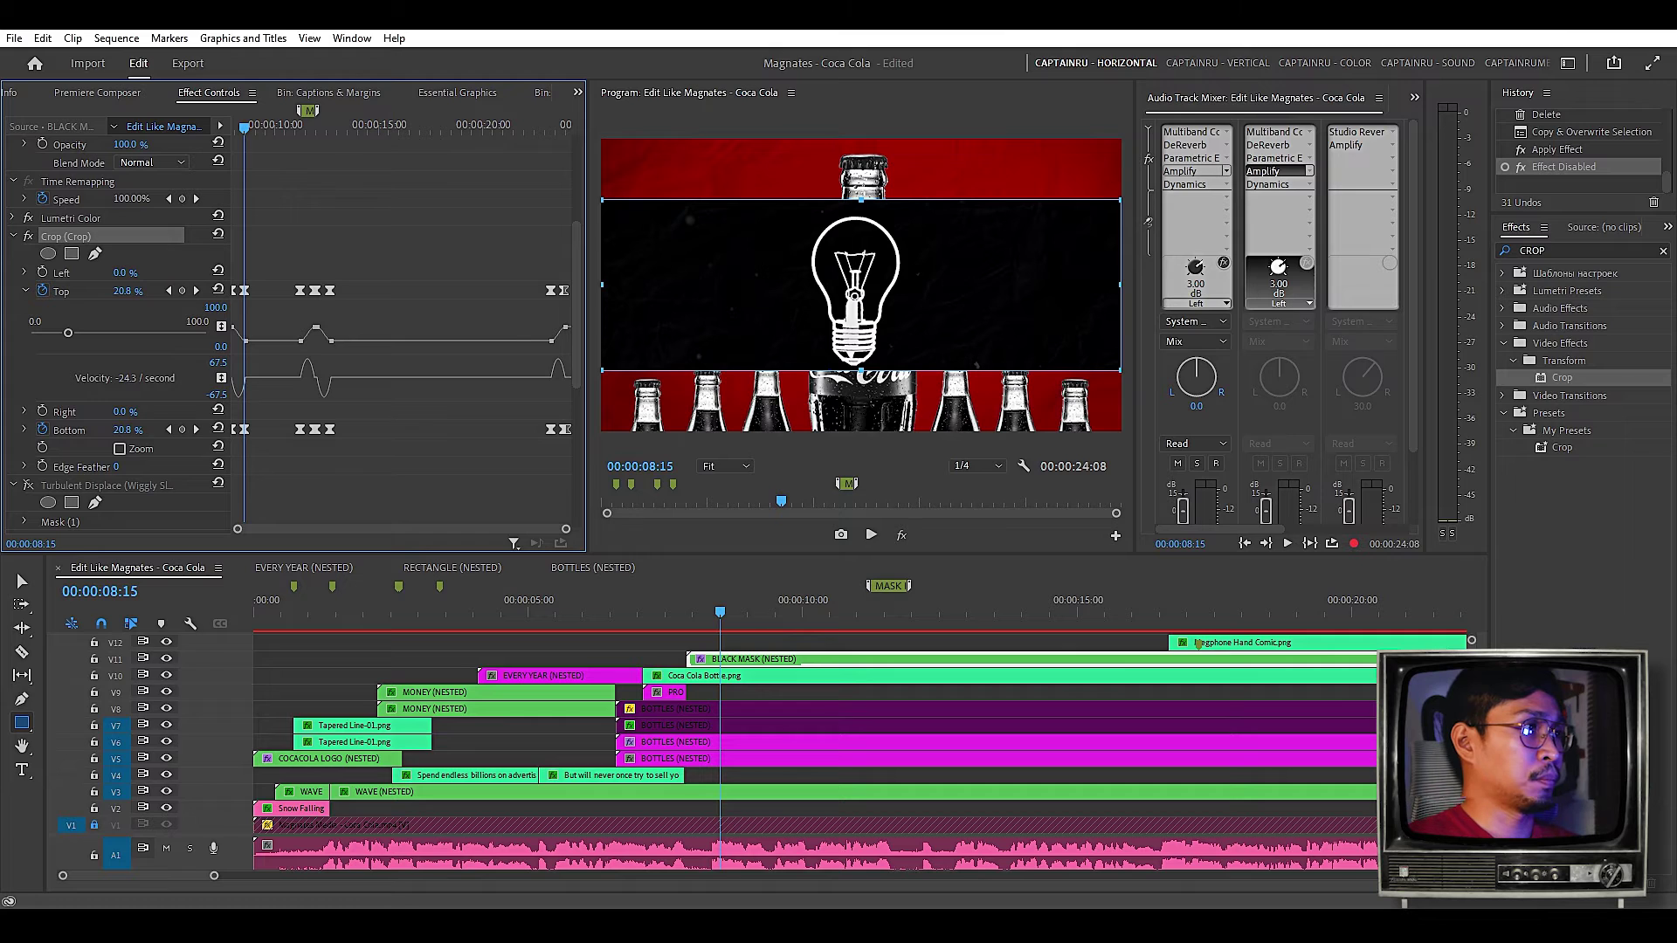
- Inspect the Crop Top and Bottom keyframes on BLACK MASK (NESTED) and play the strip's opening
{"action": "left_click", "coordinate": [62, 292]}
{"action": "left_click", "coordinate": [69, 430]}
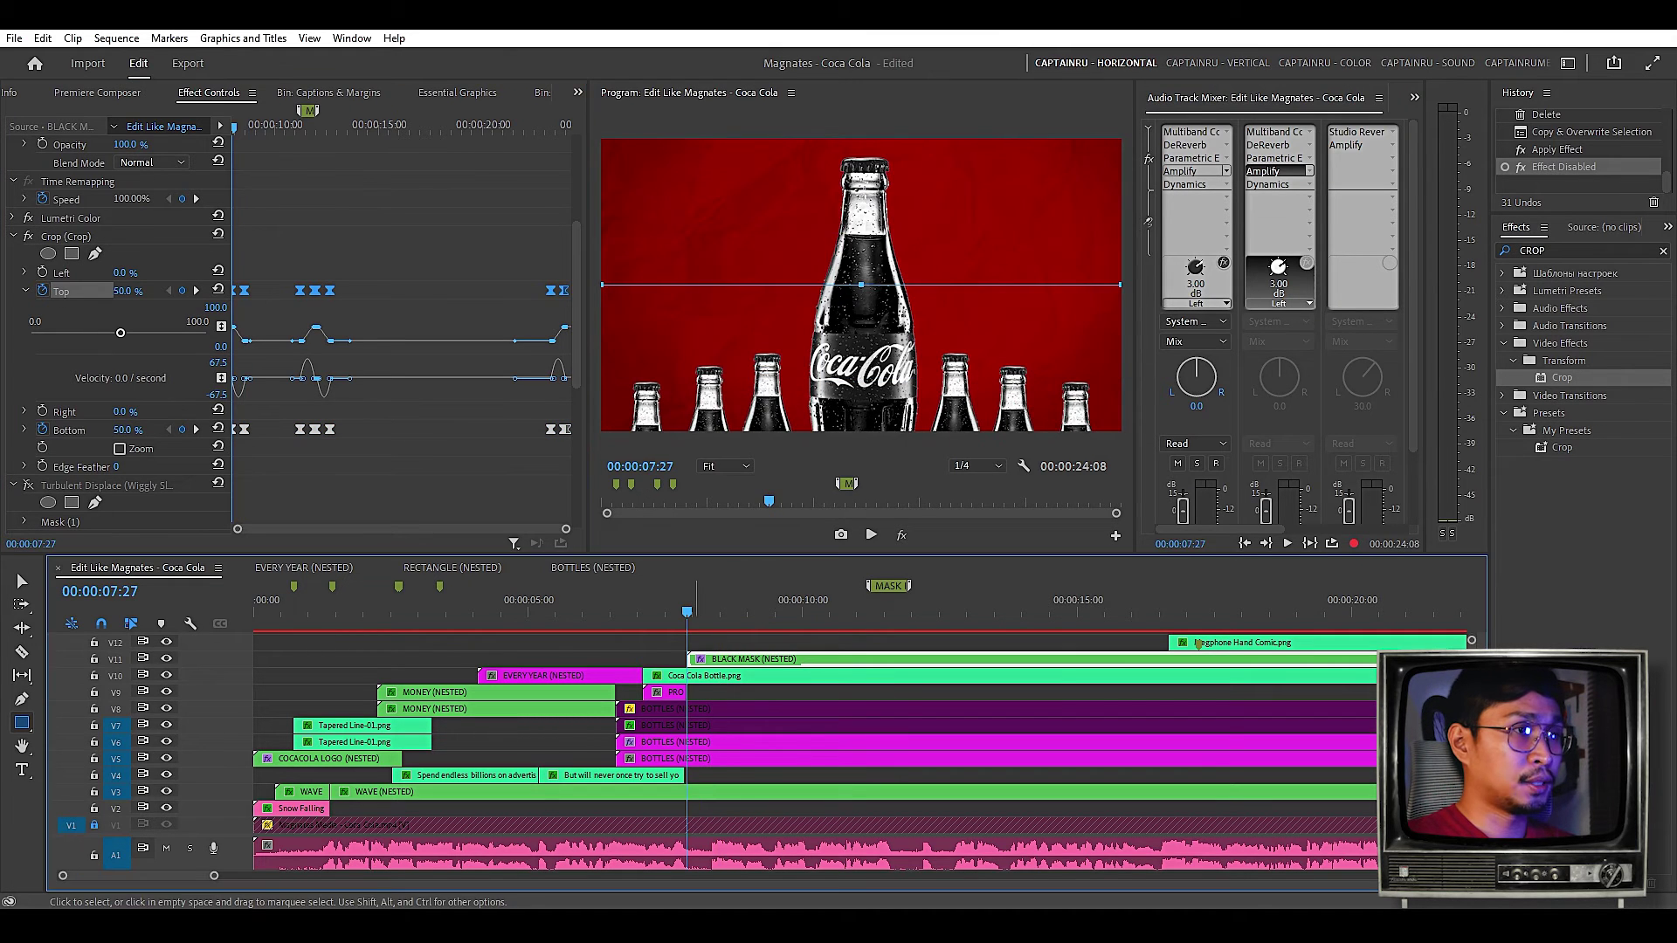
{"action": "key", "text": "space"}
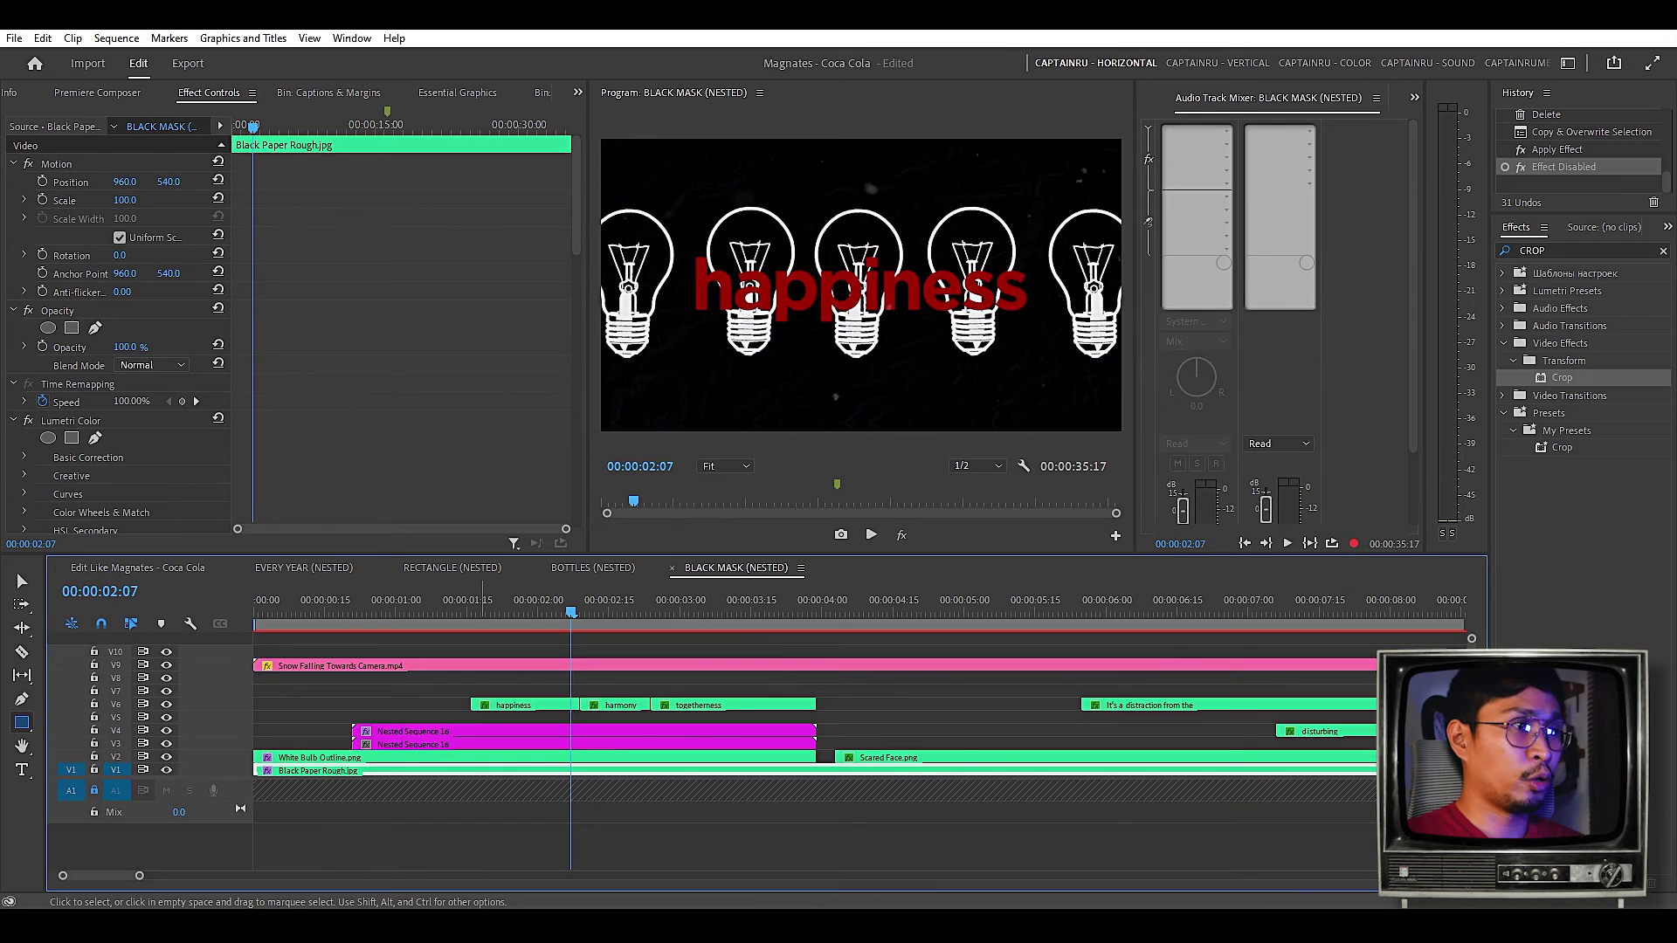
- Examine the bulb, paper, snow and text layers inside the BLACK MASK (NESTED) sequence and play through its sections
{"action": "scroll", "coordinate": [486, 742], "scroll_direction": "up", "scroll_amount": 1}
{"action": "scroll", "coordinate": [486, 742], "scroll_direction": "up", "scroll_amount": 1}
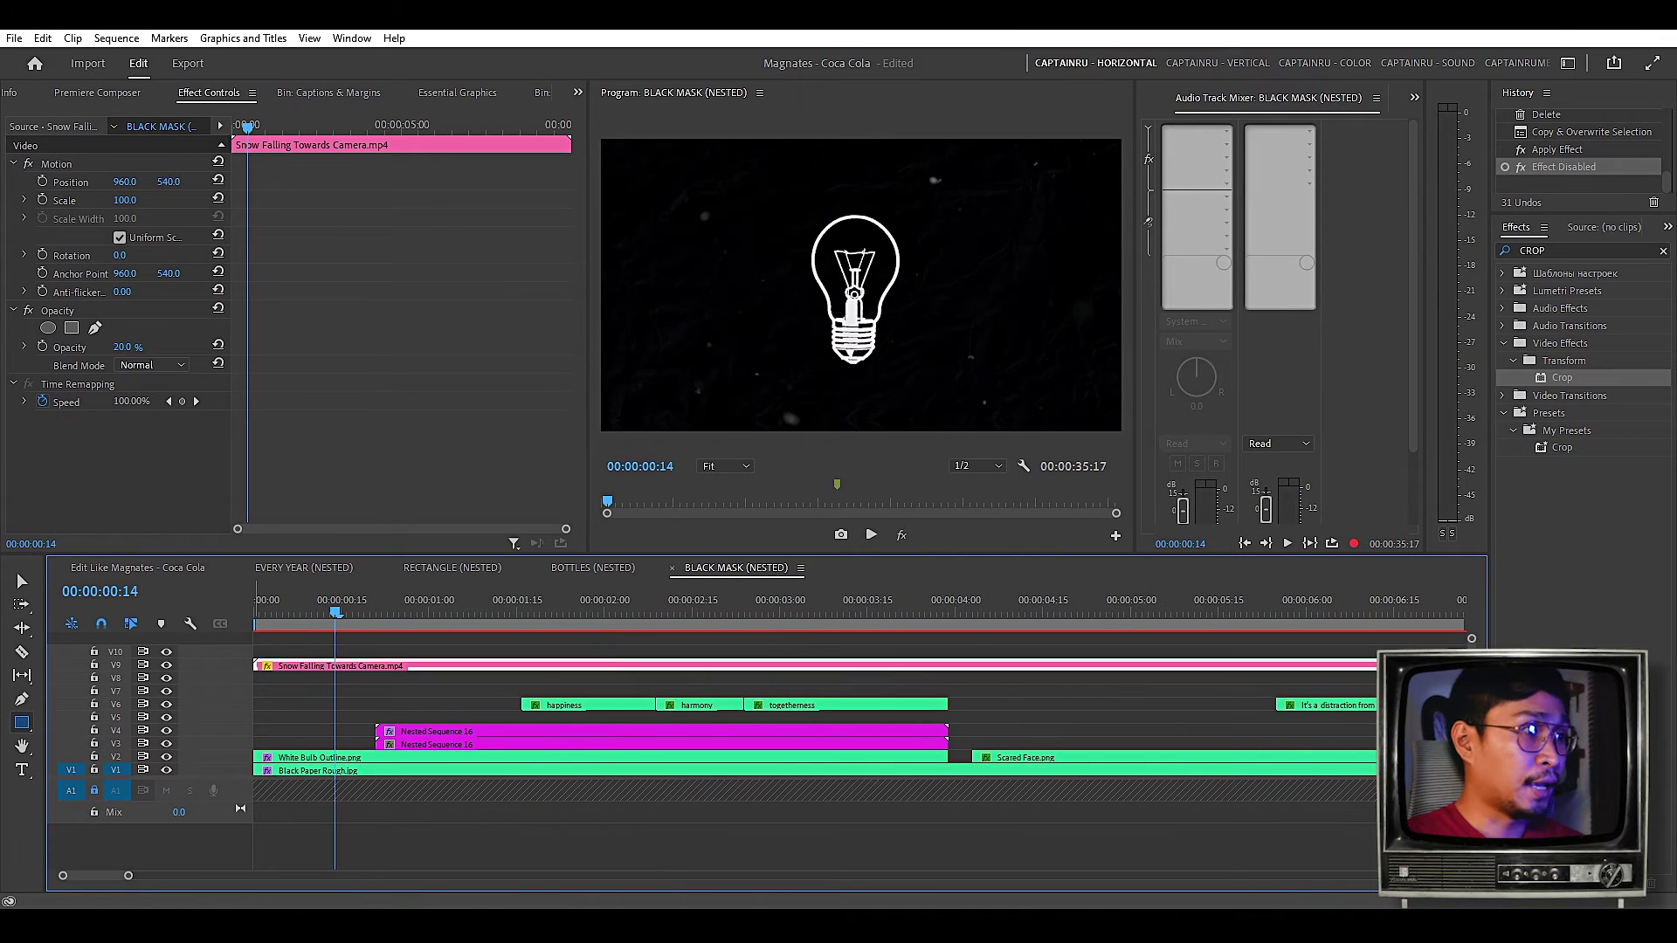
{"action": "key", "text": "ctrl+equal"}
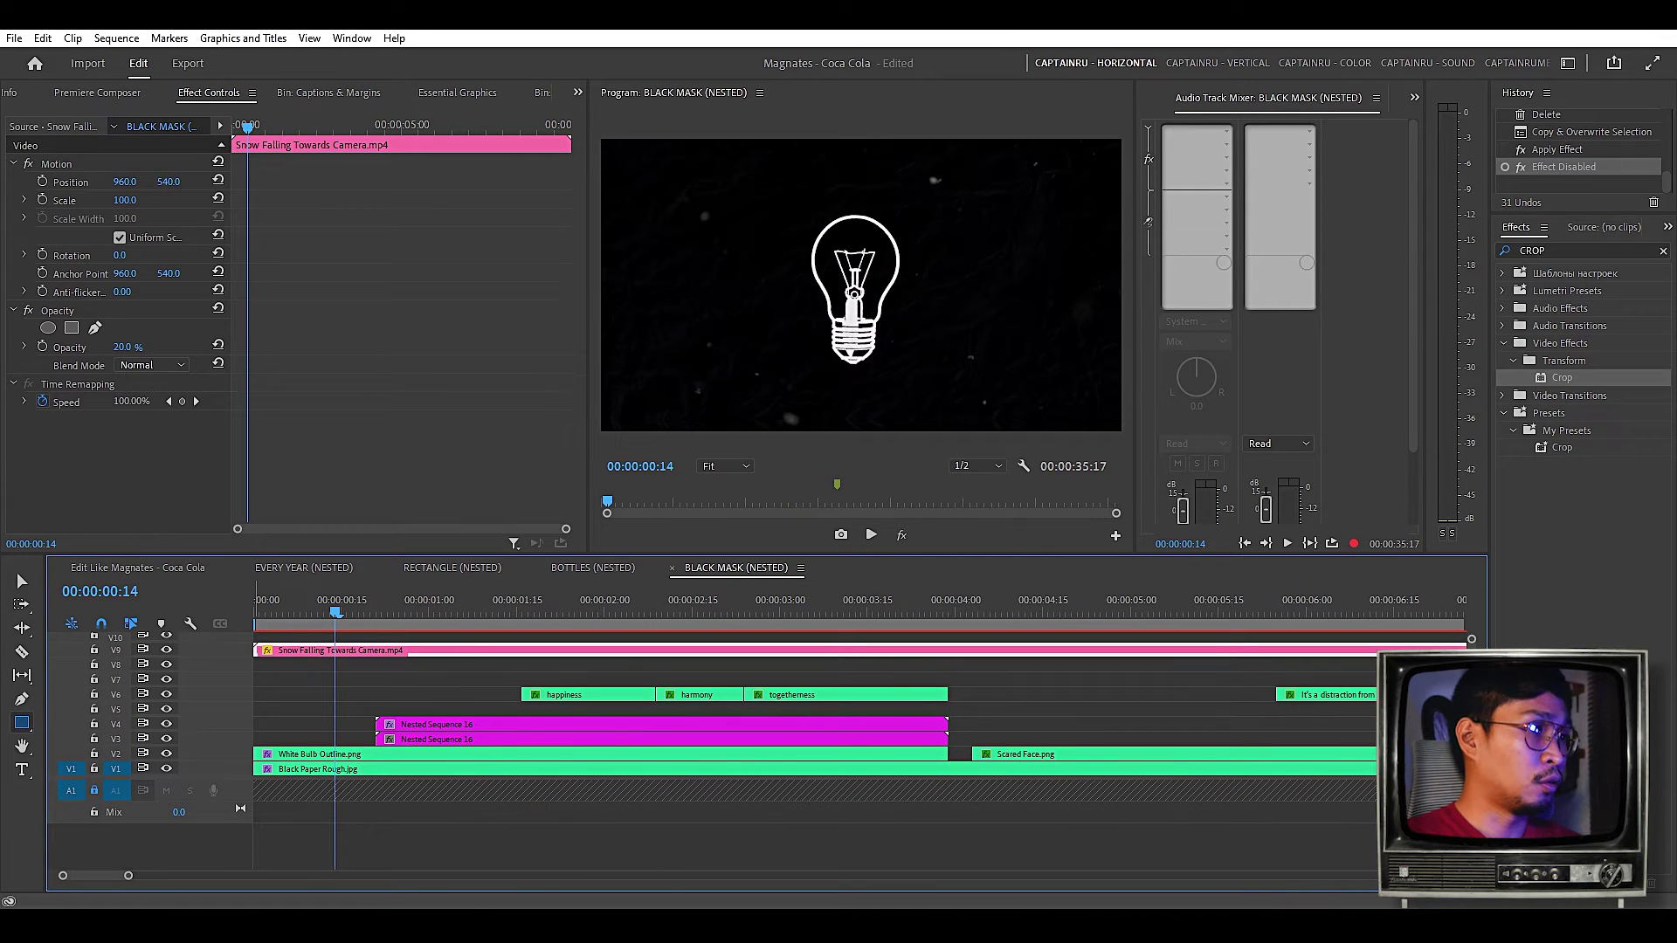
{"action": "left_click", "coordinate": [350, 754]}
{"action": "key", "text": "space"}
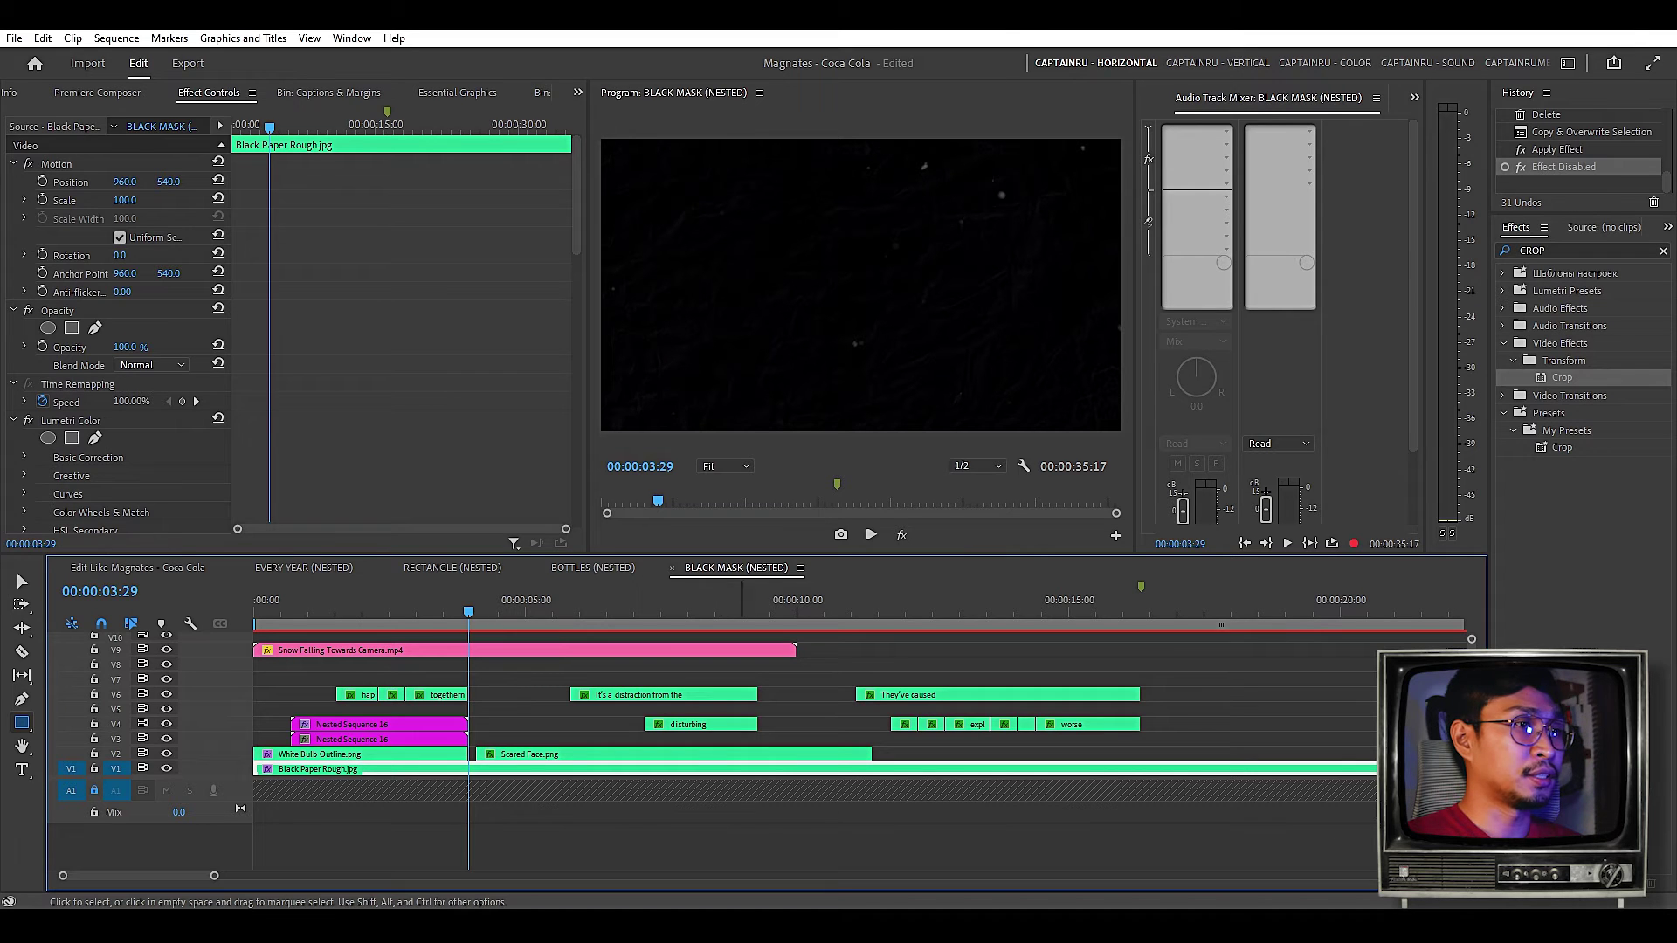
{"action": "left_click_drag", "start_coordinate": [817, 602], "coordinate": [1183, 603]}
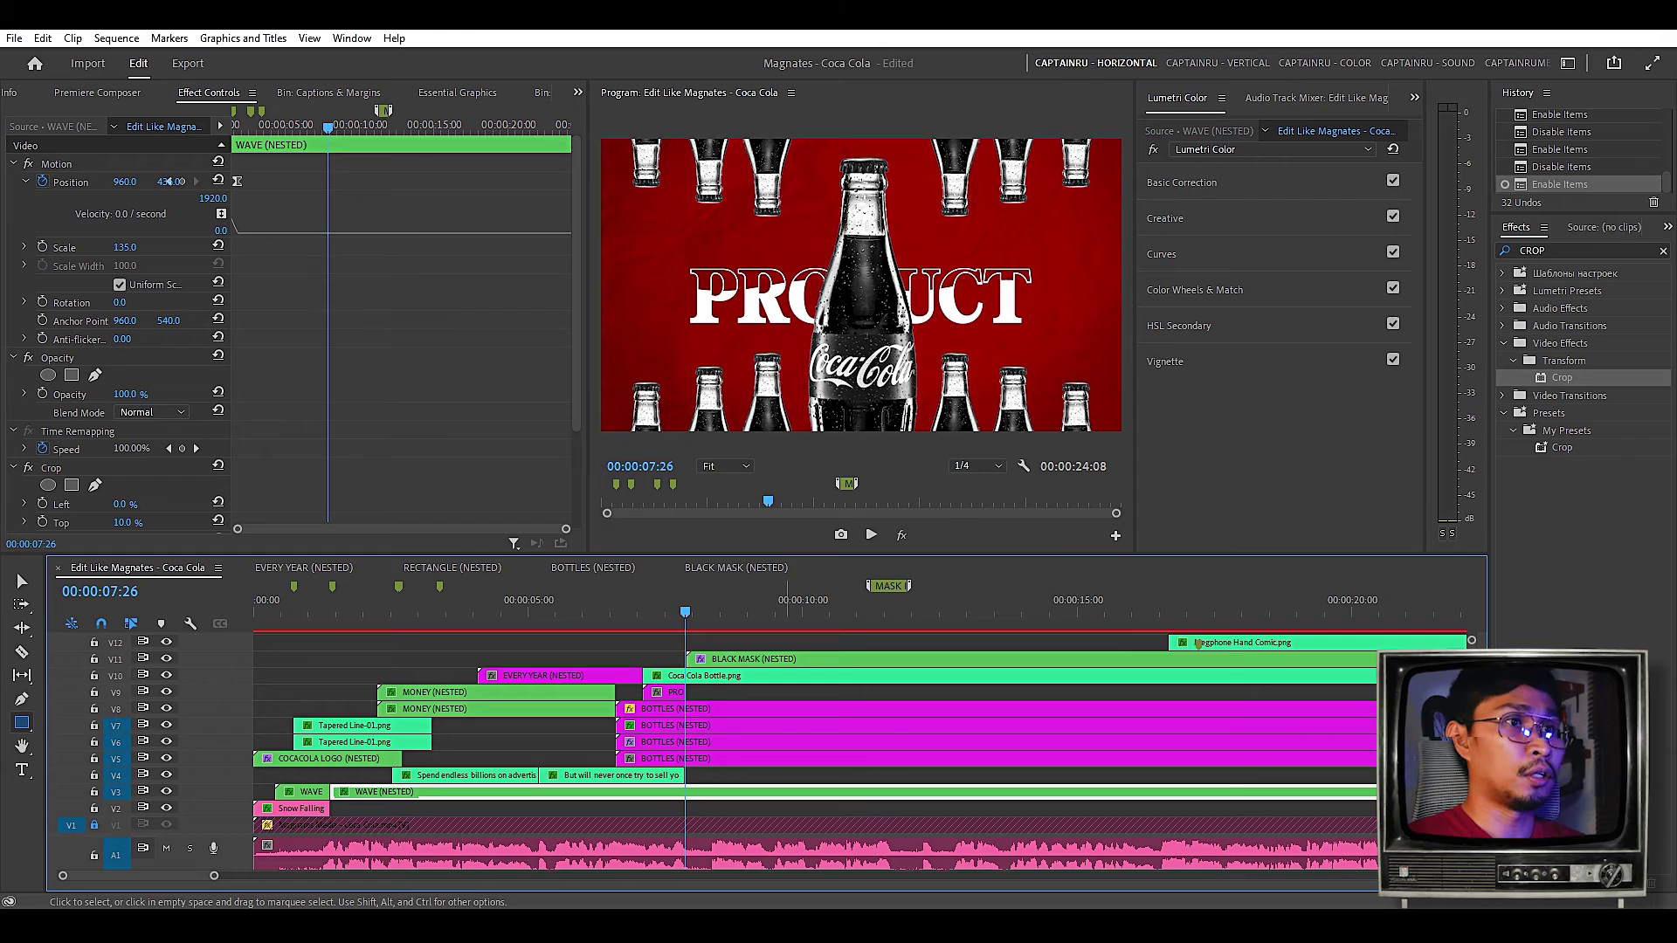
- Lower the Lumetri Color vignette's Feather on the WAVE (NESTED) clip and select its Amount value
{"action": "left_click", "coordinate": [1165, 362]}
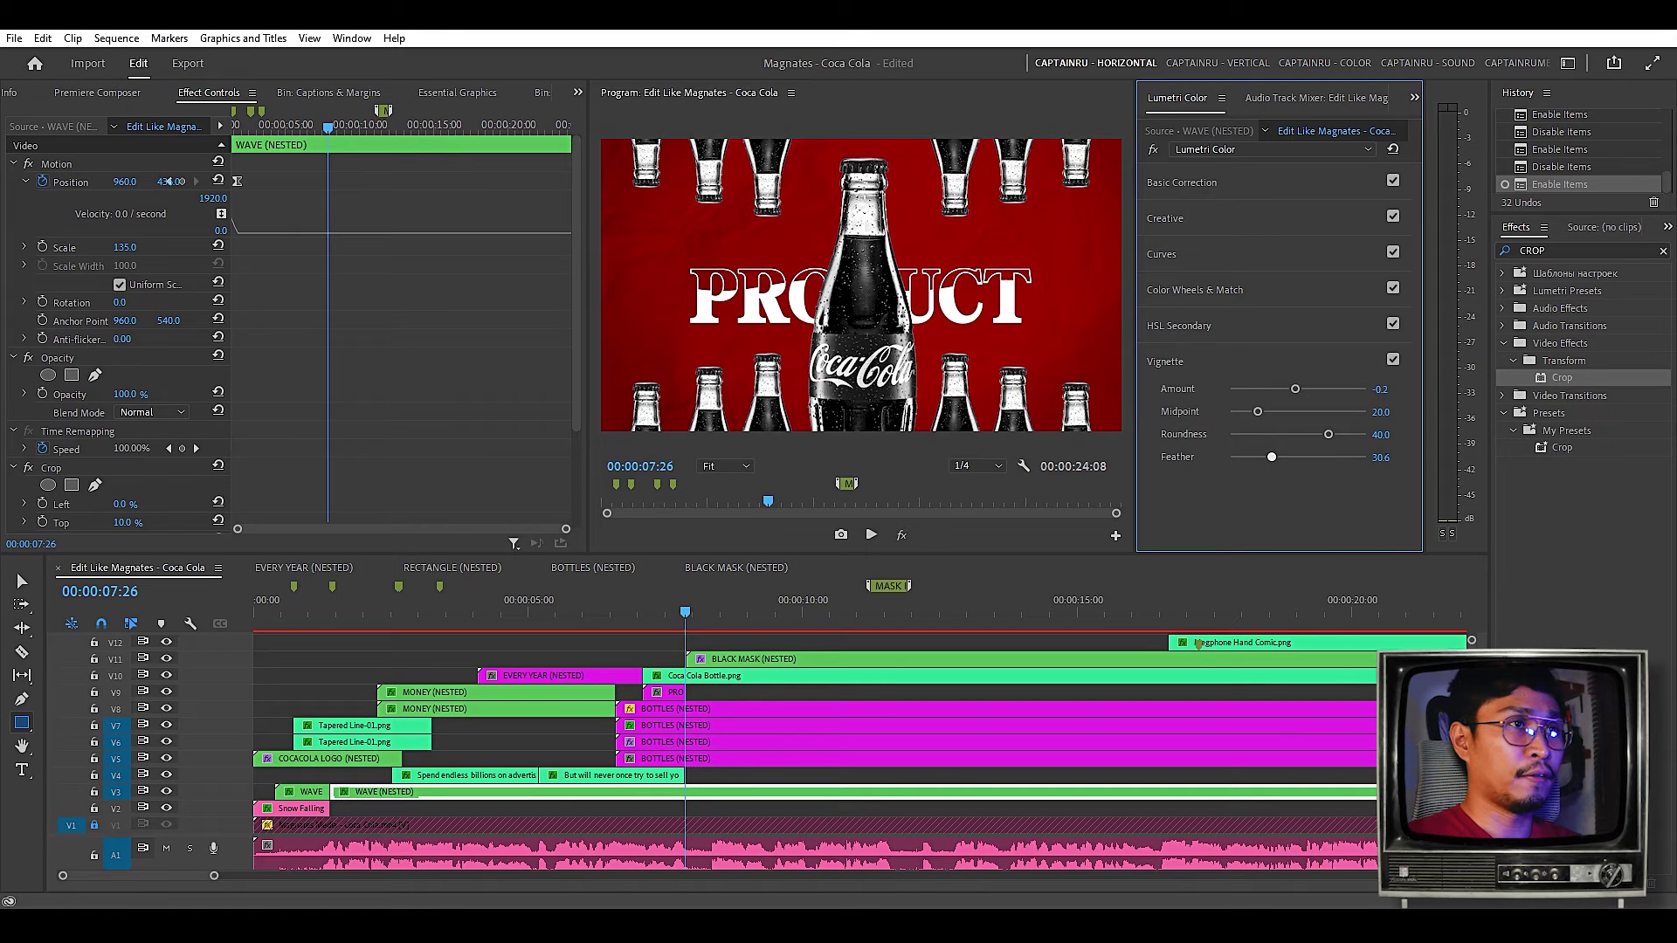
{"action": "left_click_drag", "start_coordinate": [1271, 456], "coordinate": [1235, 456]}
{"action": "left_click", "coordinate": [1379, 390]}
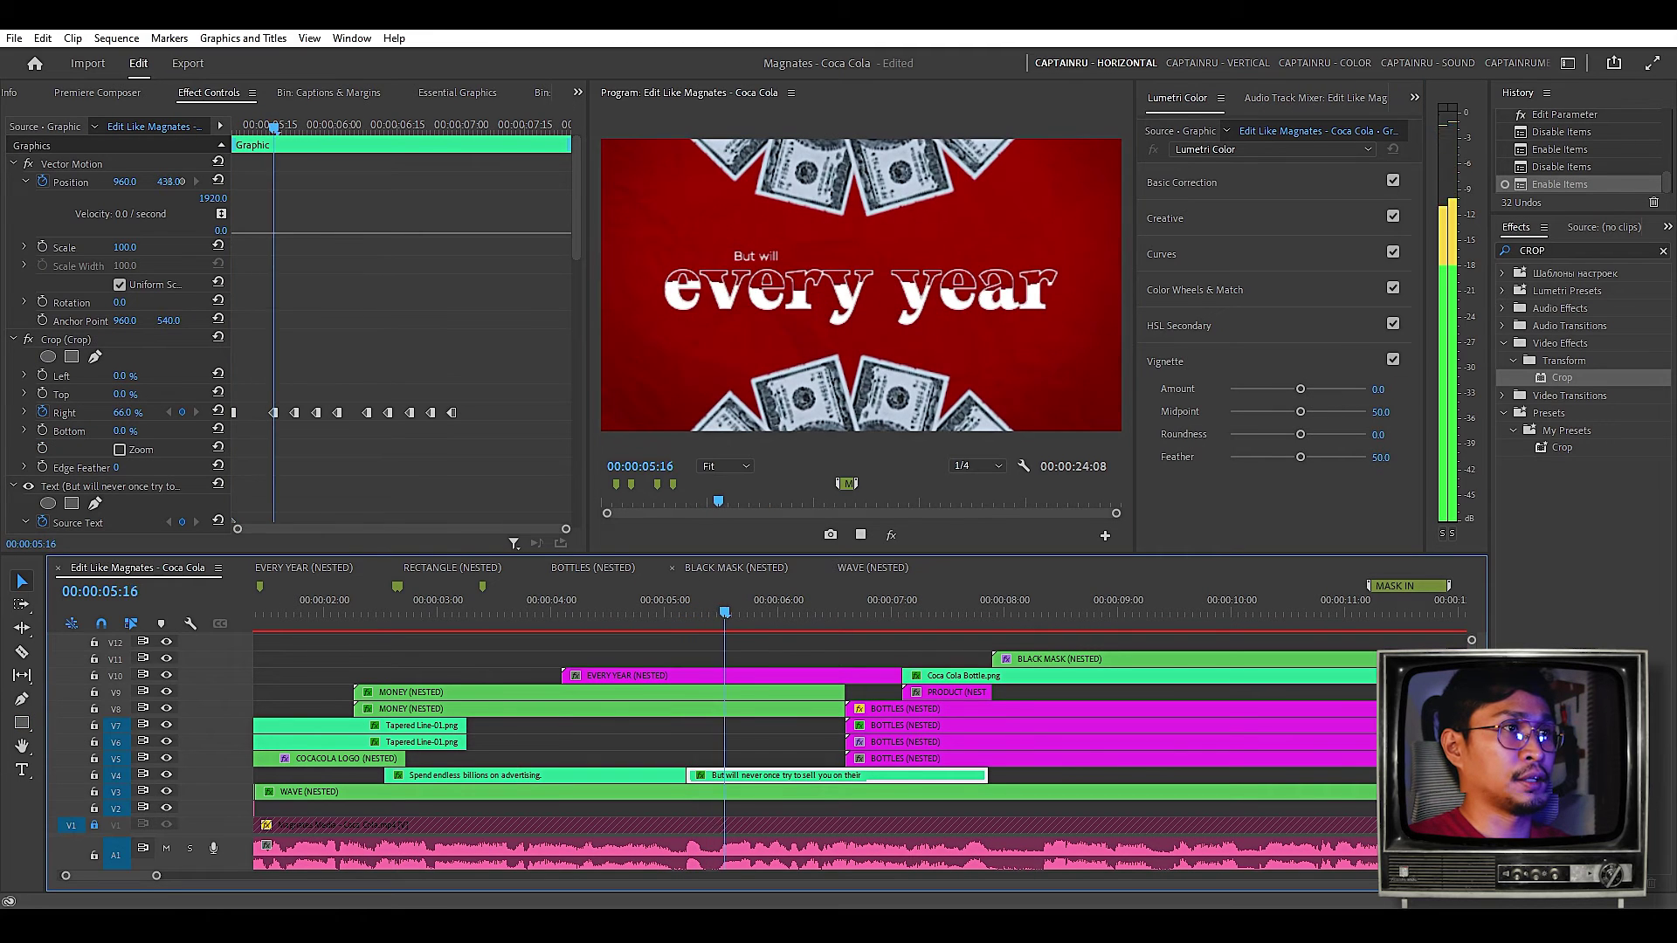
- Examine the Crop effect's Right keyframes that reveal the "But will never once try to sell you" text word by word
{"action": "left_click", "coordinate": [778, 602]}
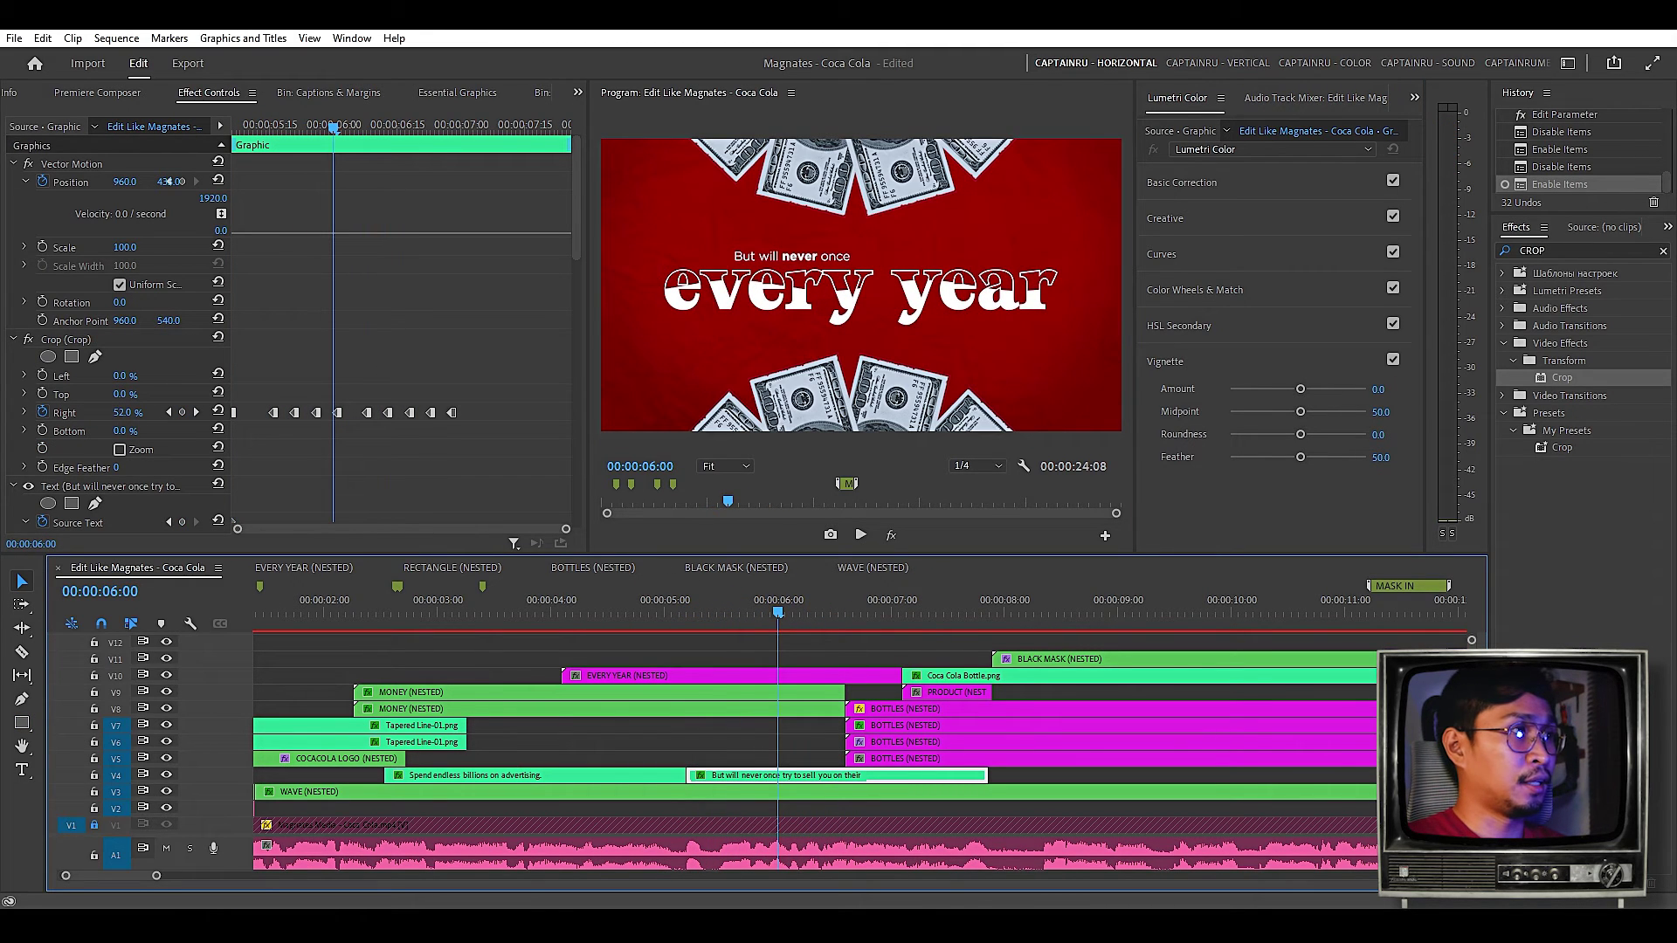
{"action": "left_click", "coordinate": [66, 340]}
{"action": "left_click", "coordinate": [725, 602]}
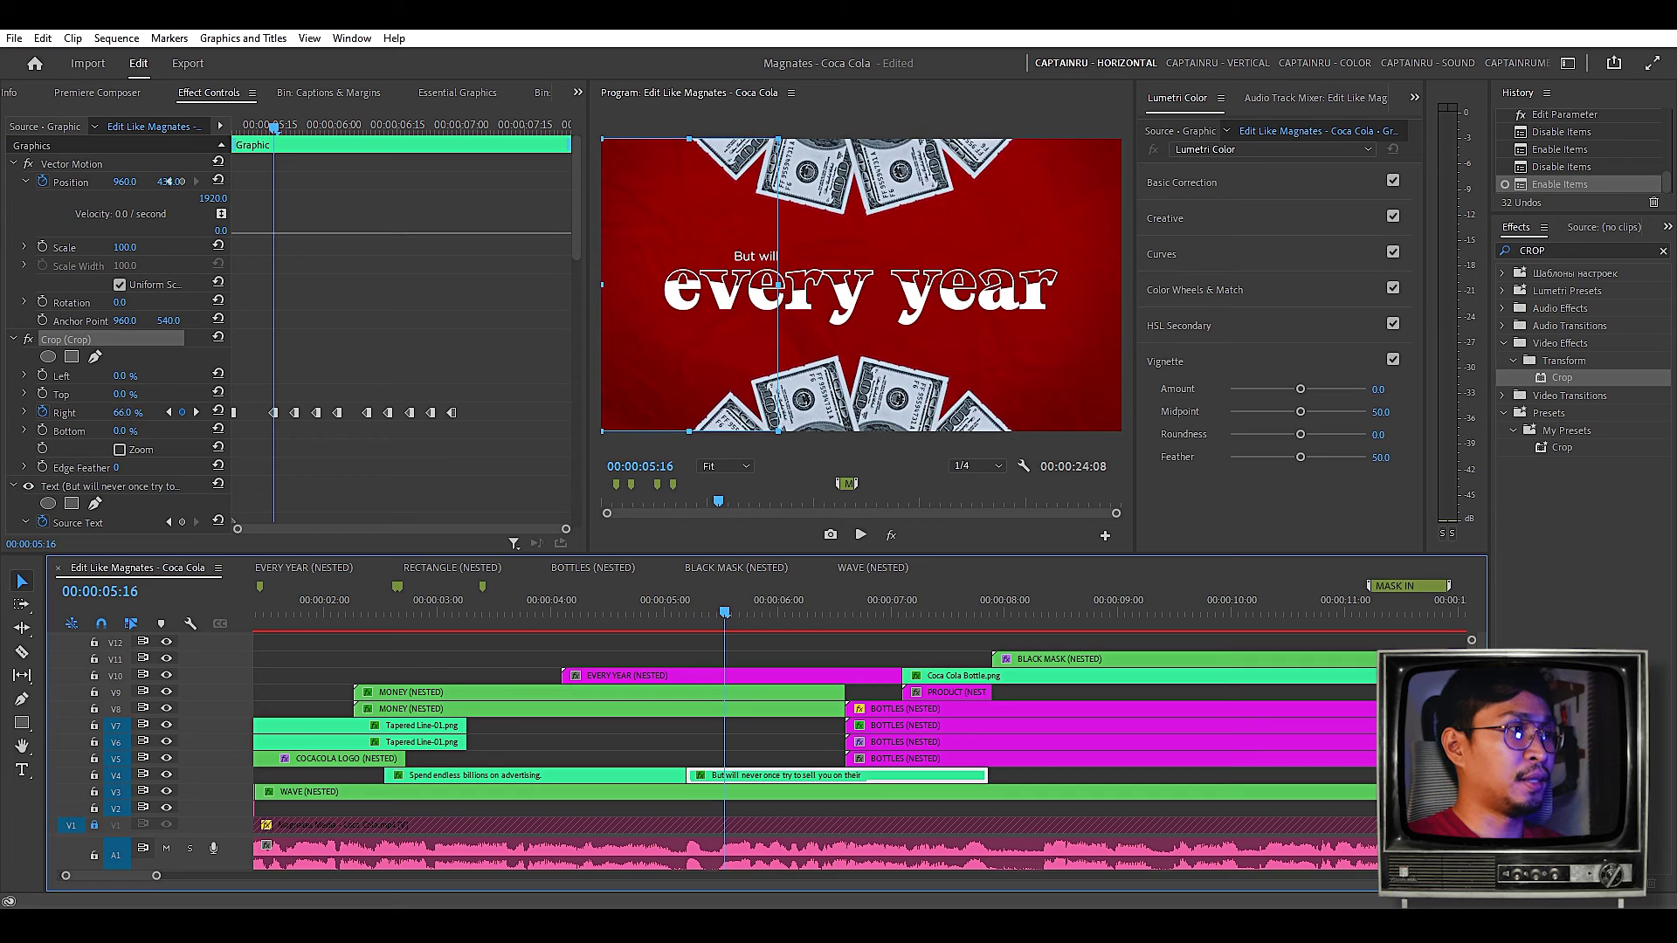
{"action": "left_click", "coordinate": [65, 413]}
{"action": "left_click", "coordinate": [375, 463]}
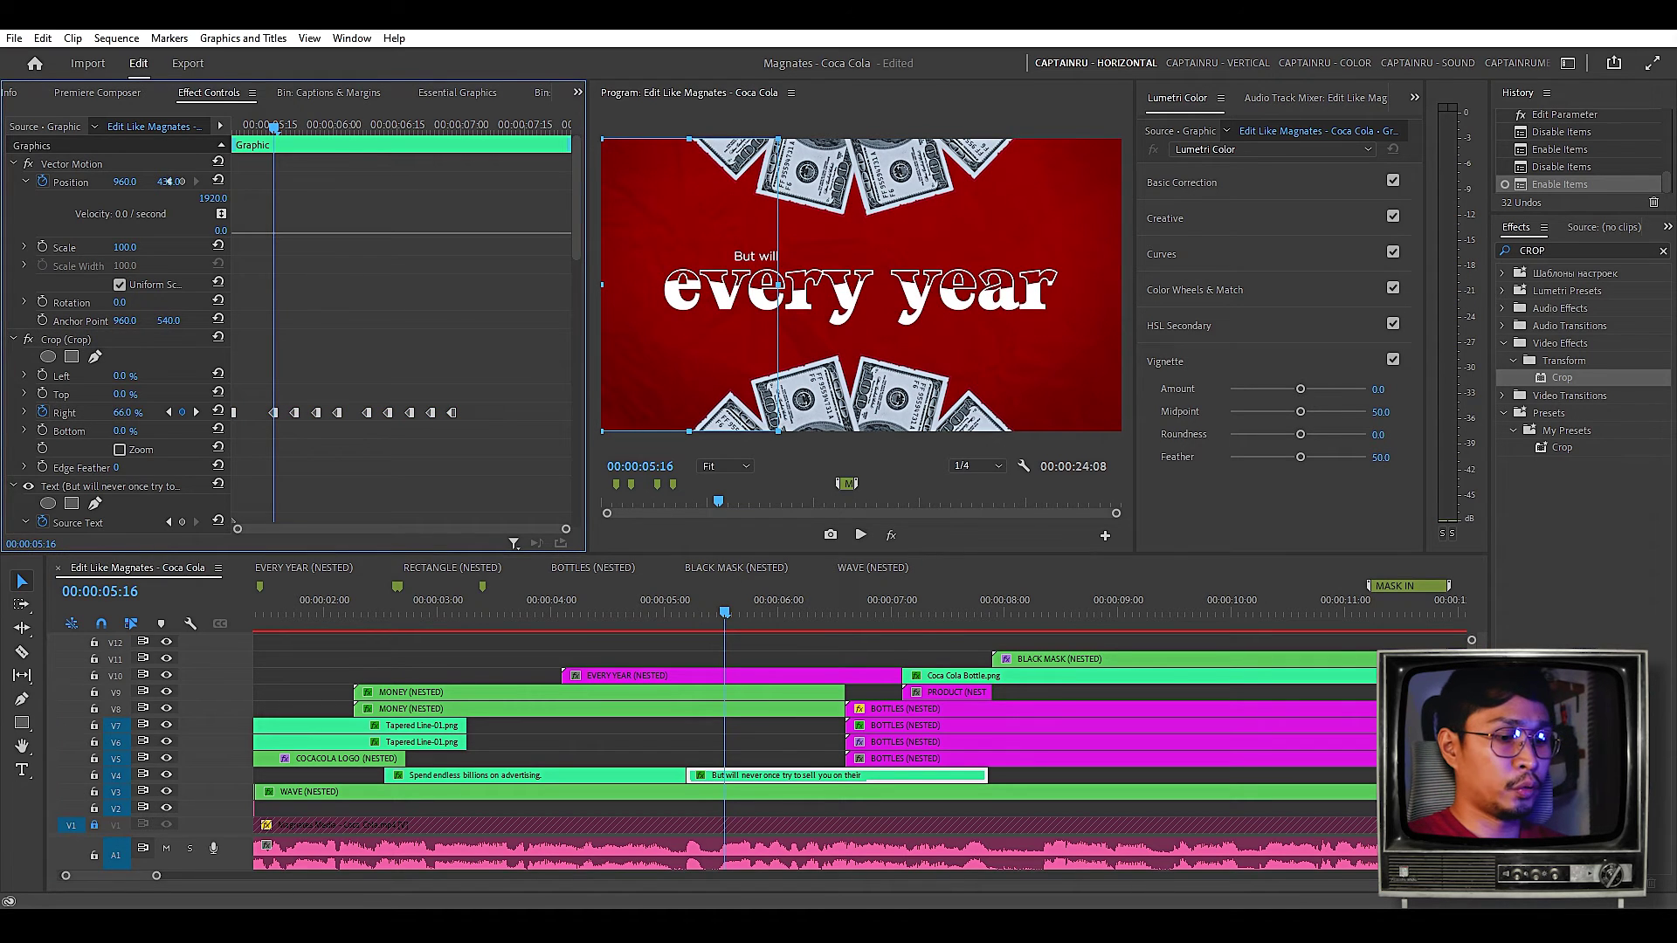
{"action": "left_click", "coordinate": [64, 413]}
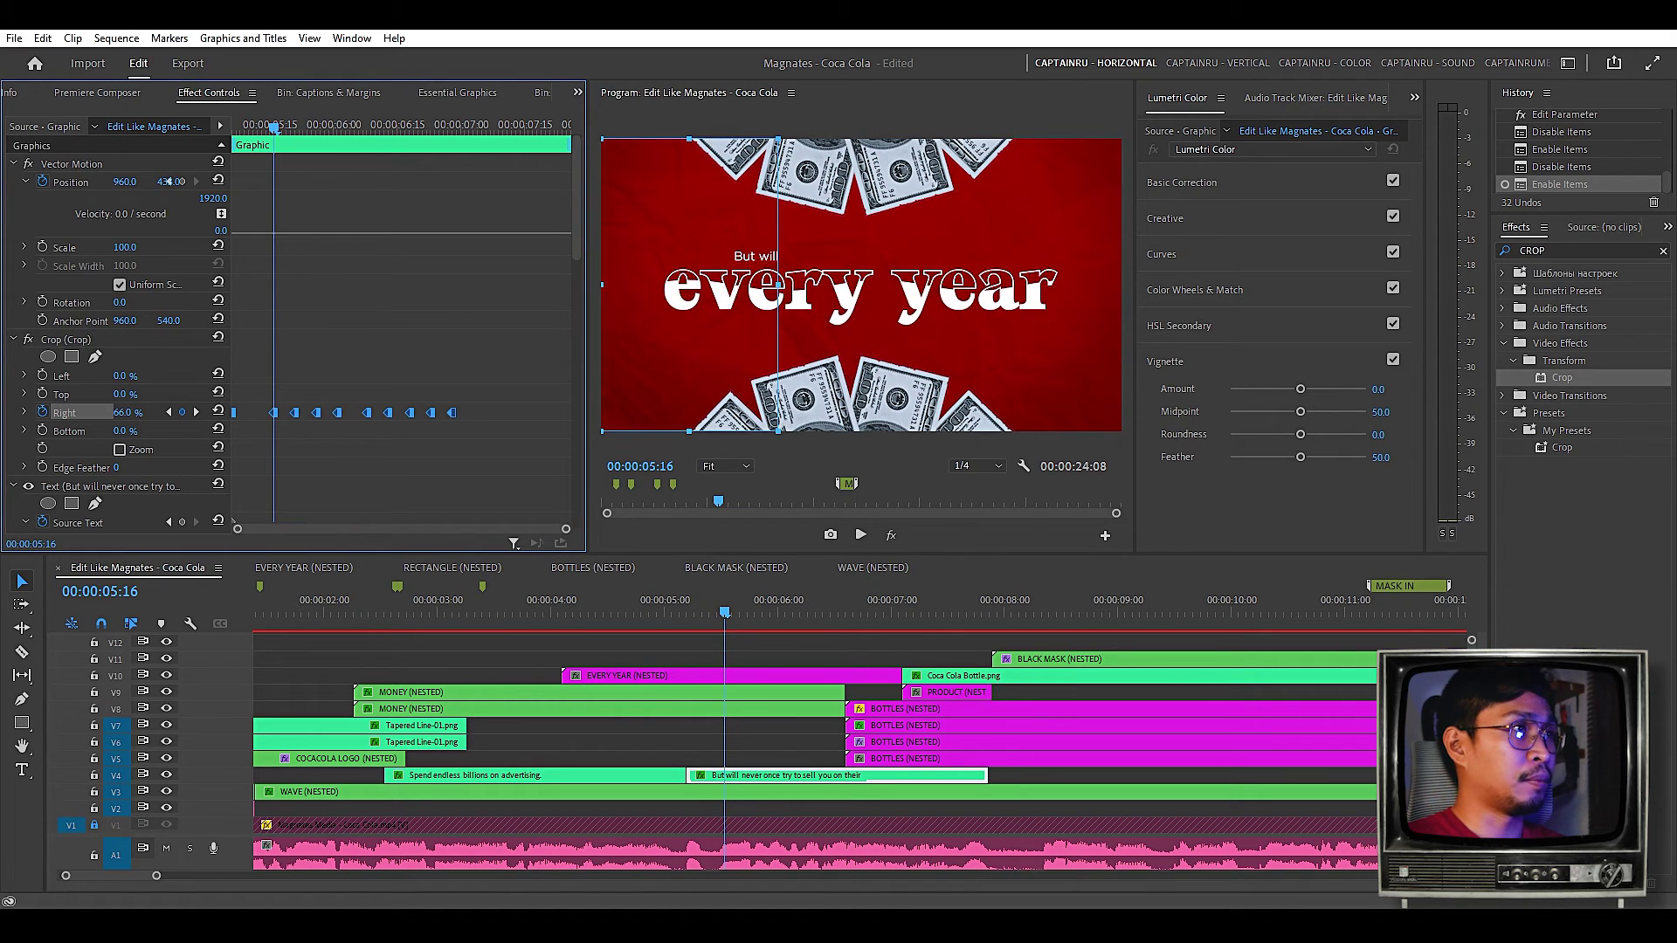
{"action": "left_click_drag", "start_coordinate": [274, 128], "coordinate": [448, 127]}
{"action": "left_click_drag", "start_coordinate": [251, 128], "coordinate": [411, 127]}
{"action": "left_click_drag", "start_coordinate": [531, 428], "coordinate": [234, 398]}
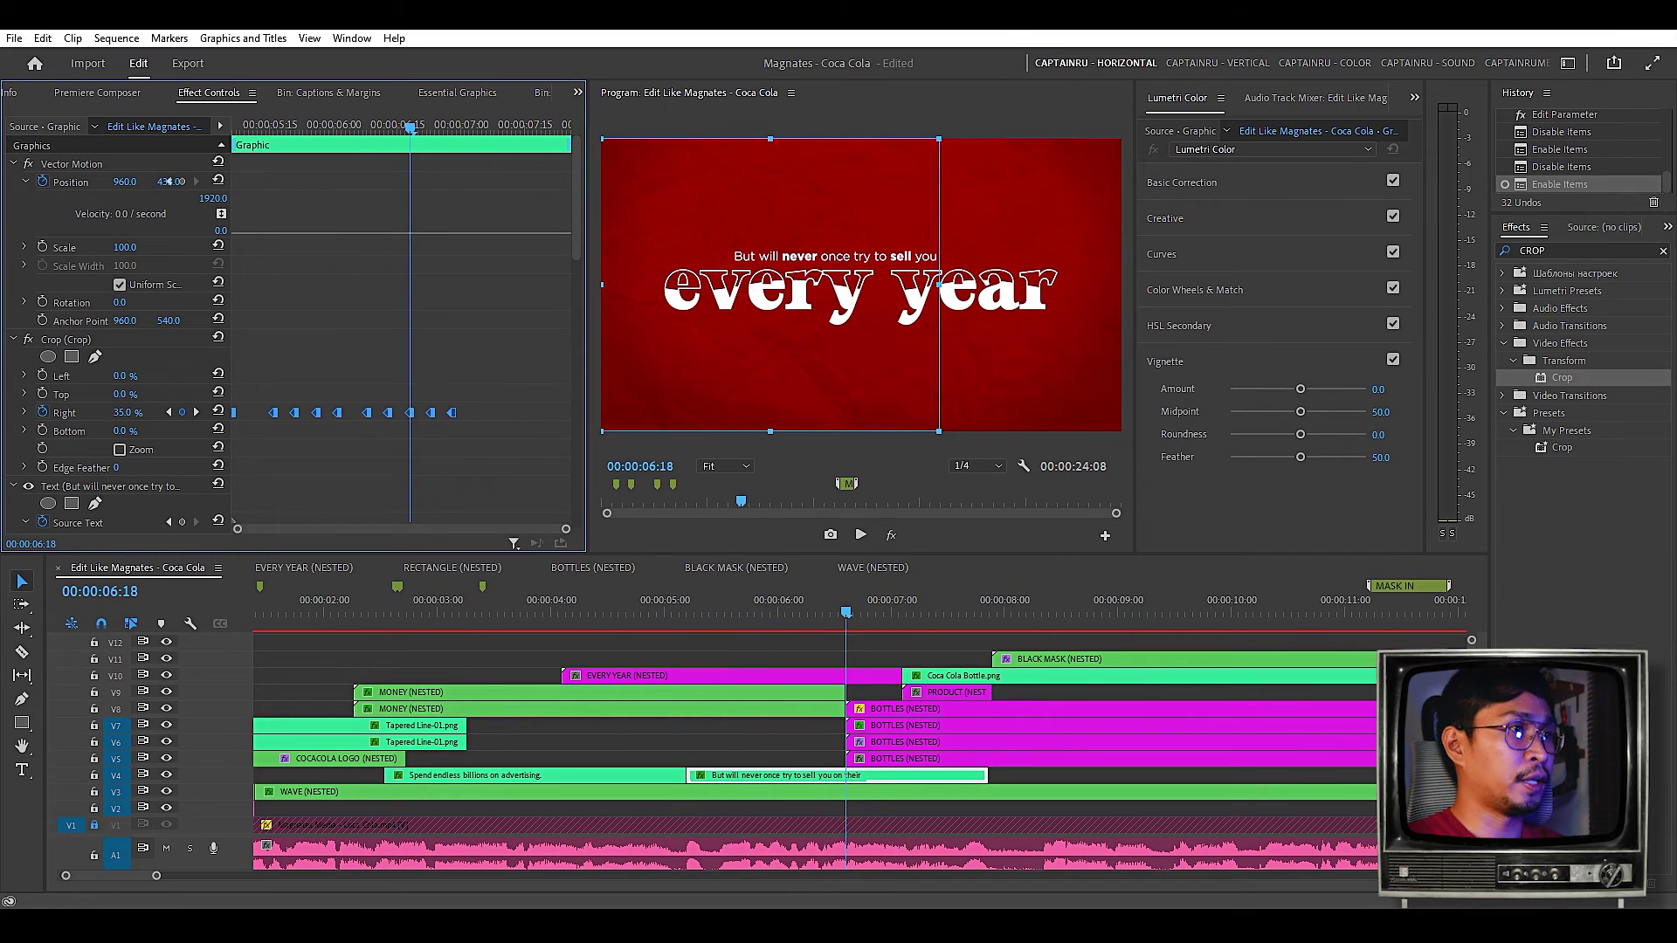
- Try Linear instead of Hold interpolation on the text clip's Crop Right keyframes and play the reveal
{"action": "right_click", "coordinate": [449, 414]}
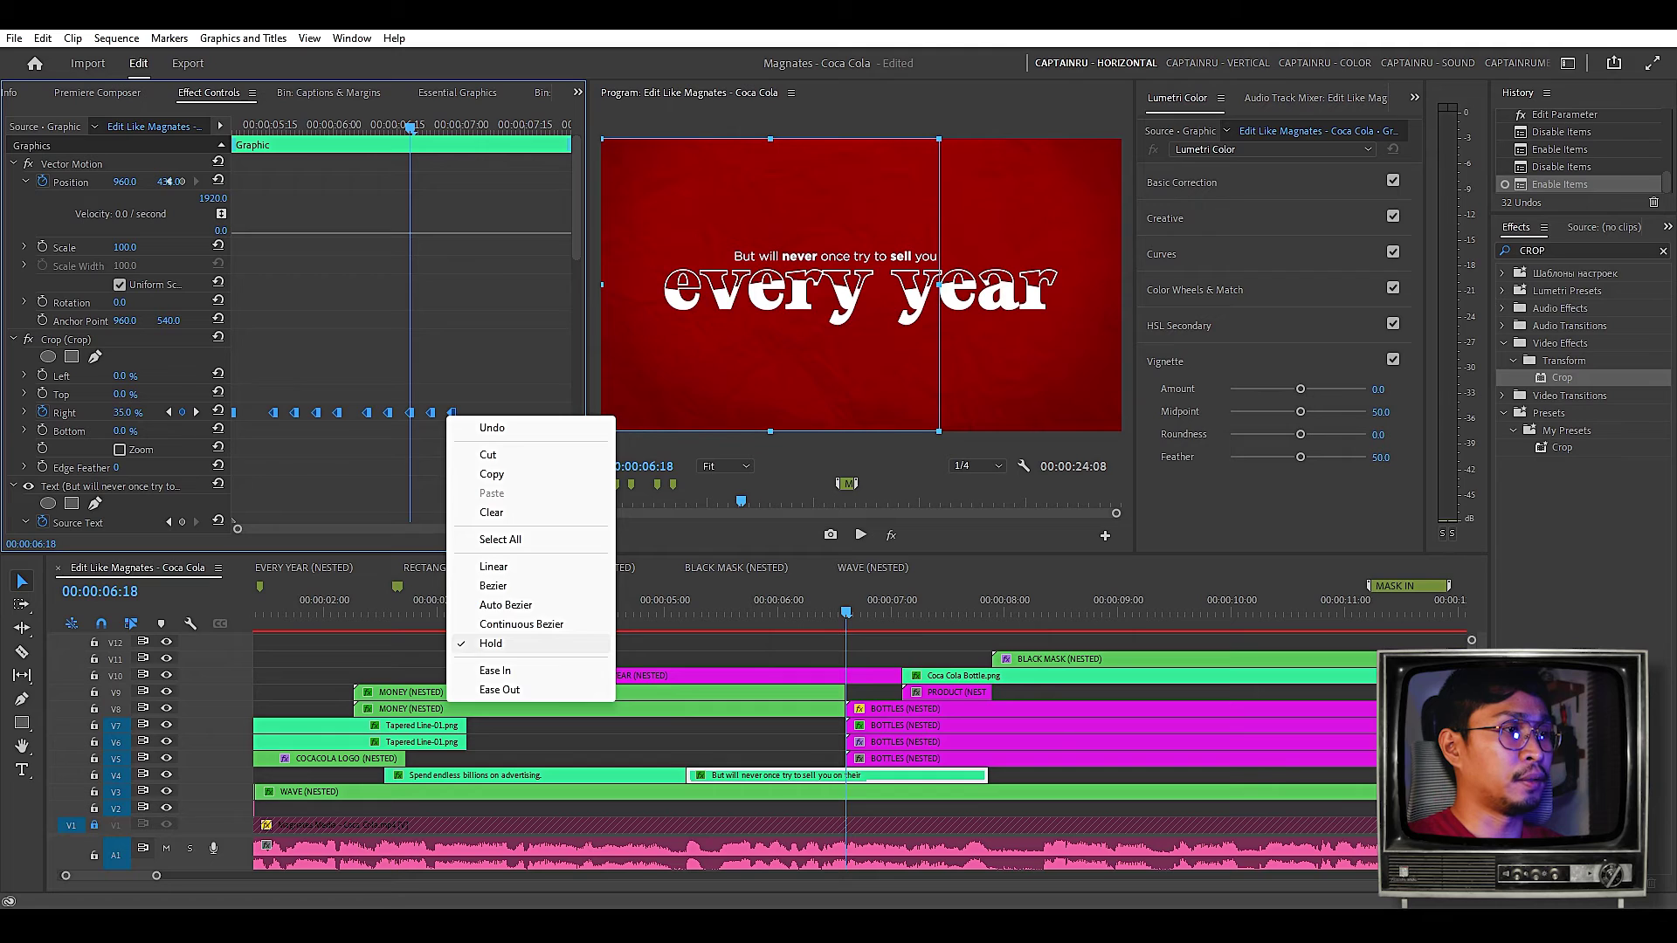
{"action": "left_click", "coordinate": [491, 644]}
{"action": "right_click", "coordinate": [452, 413]}
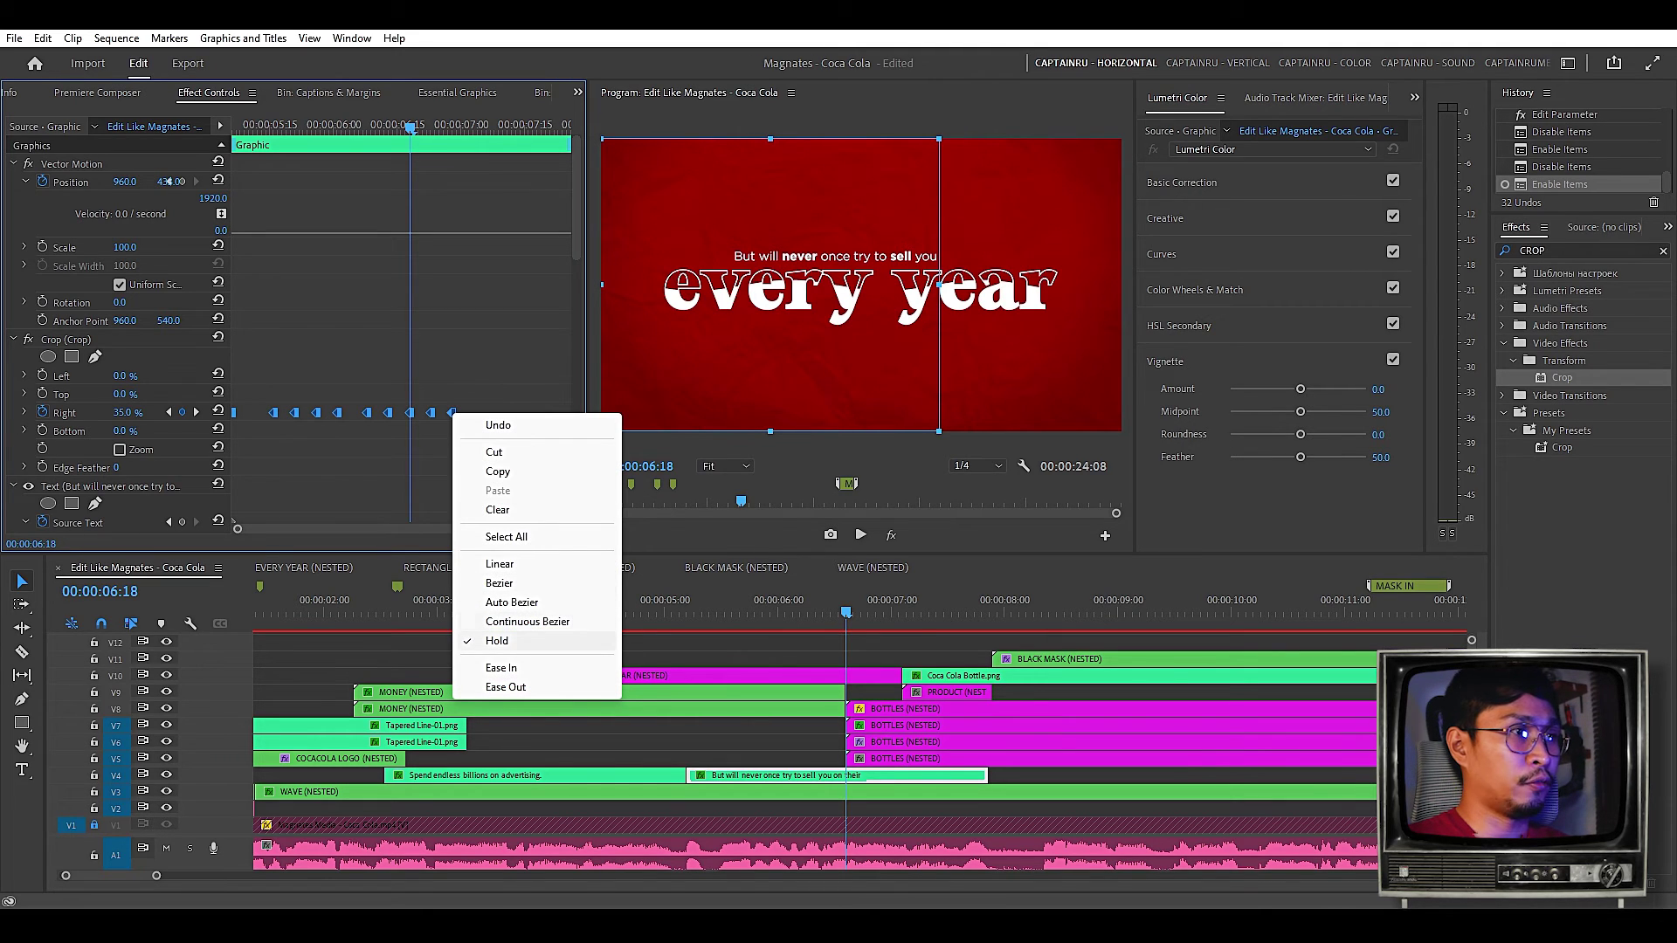
{"action": "left_click", "coordinate": [500, 564]}
{"action": "key", "text": "Up"}
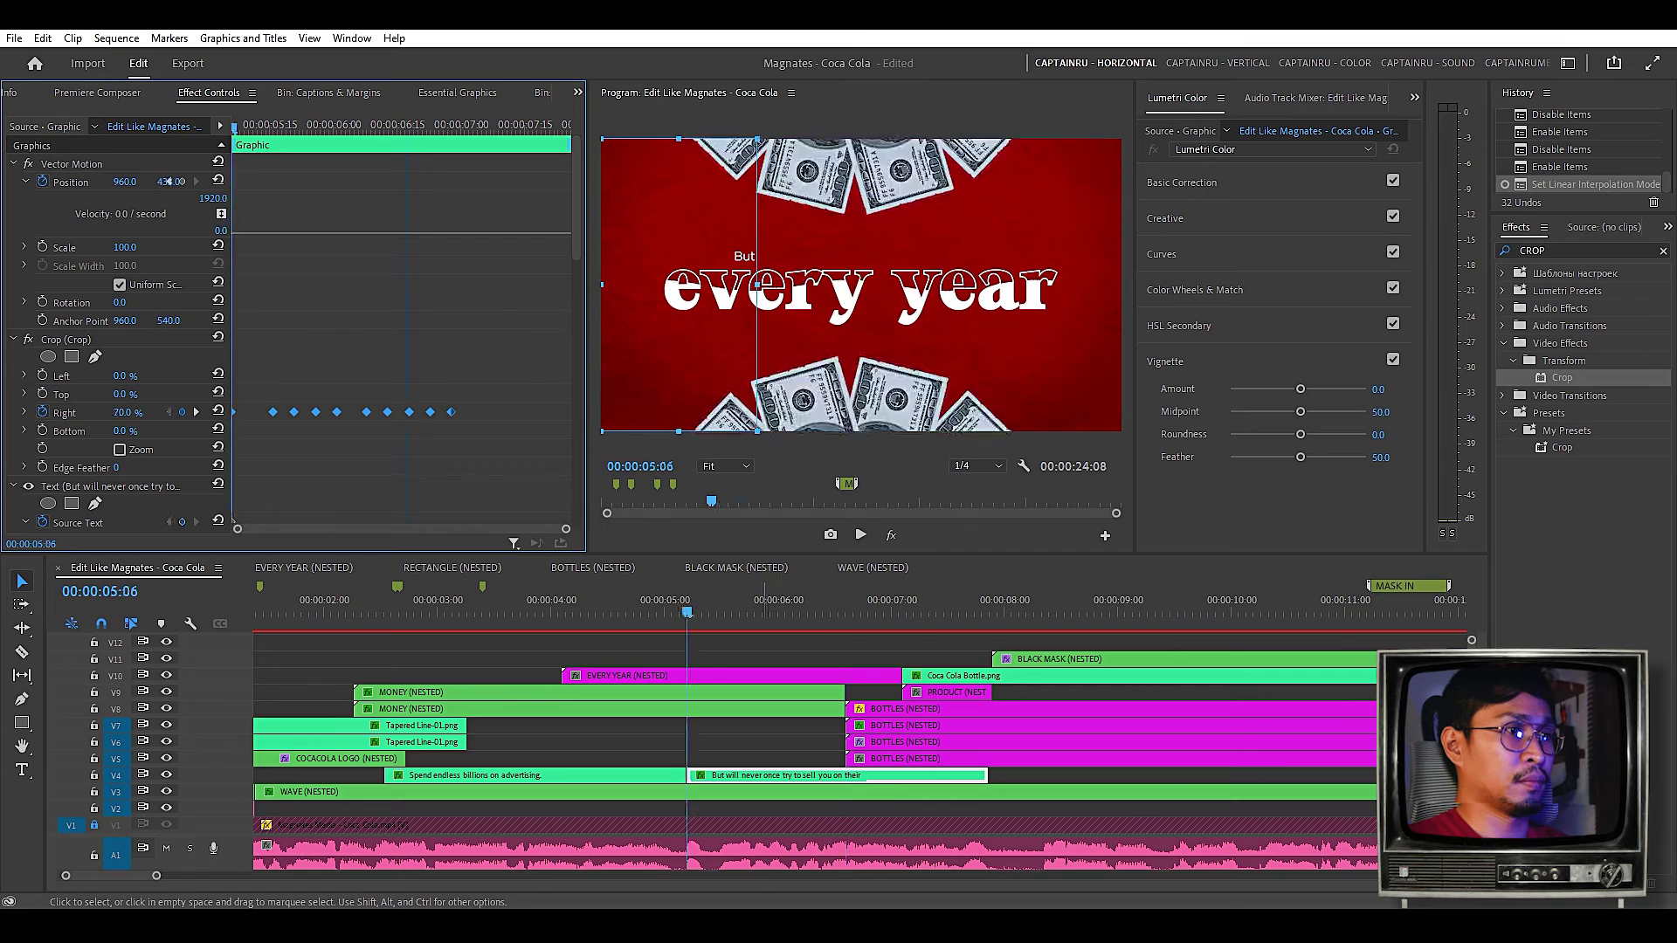
{"action": "key", "text": "space"}
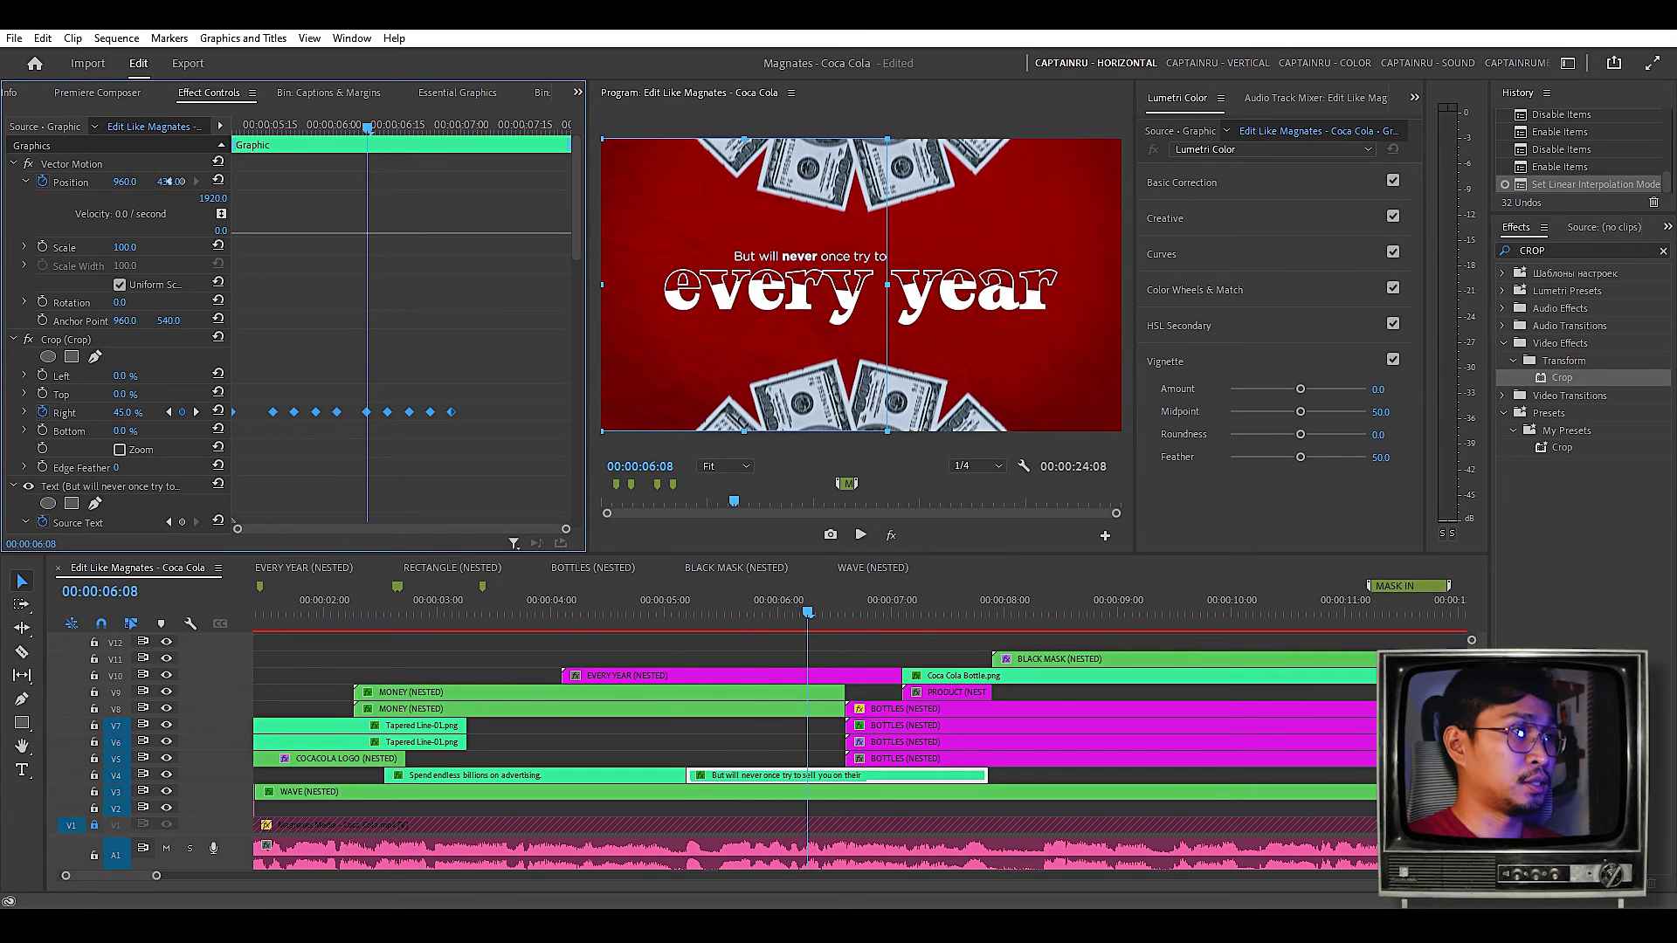
{"action": "right_click", "coordinate": [452, 413]}
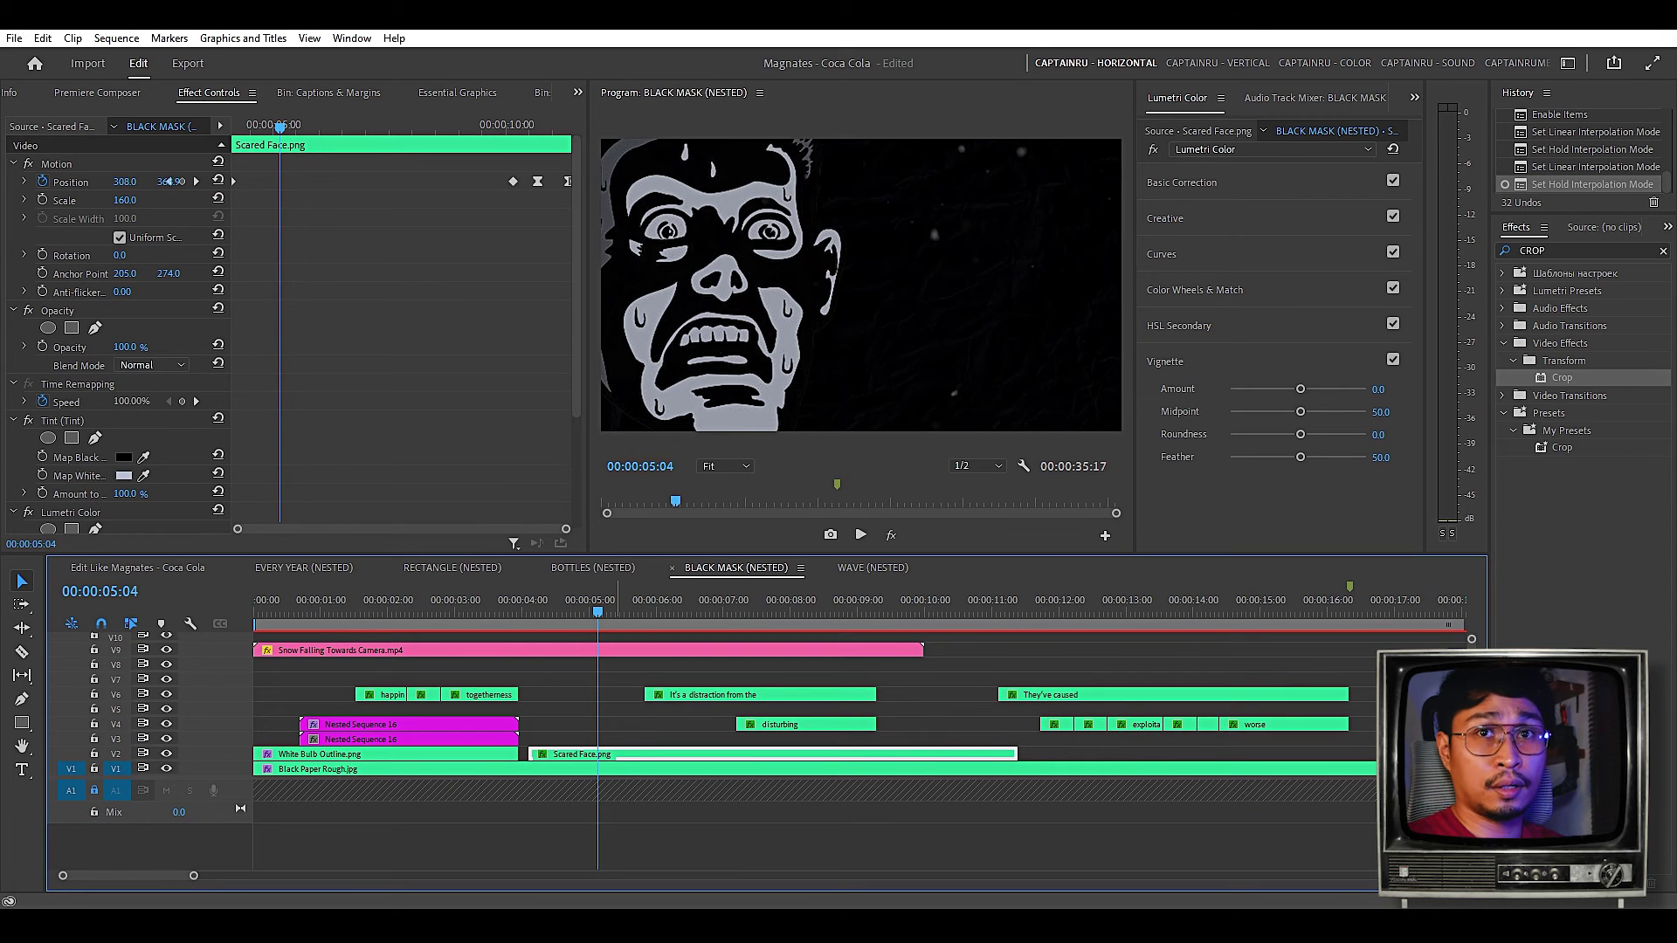
- Toggle the Tint and Lumetri Color effects on Scared Face.png off and on to compare the face's look
{"action": "scroll", "coordinate": [169, 180], "scroll_direction": "down", "scroll_amount": 2}
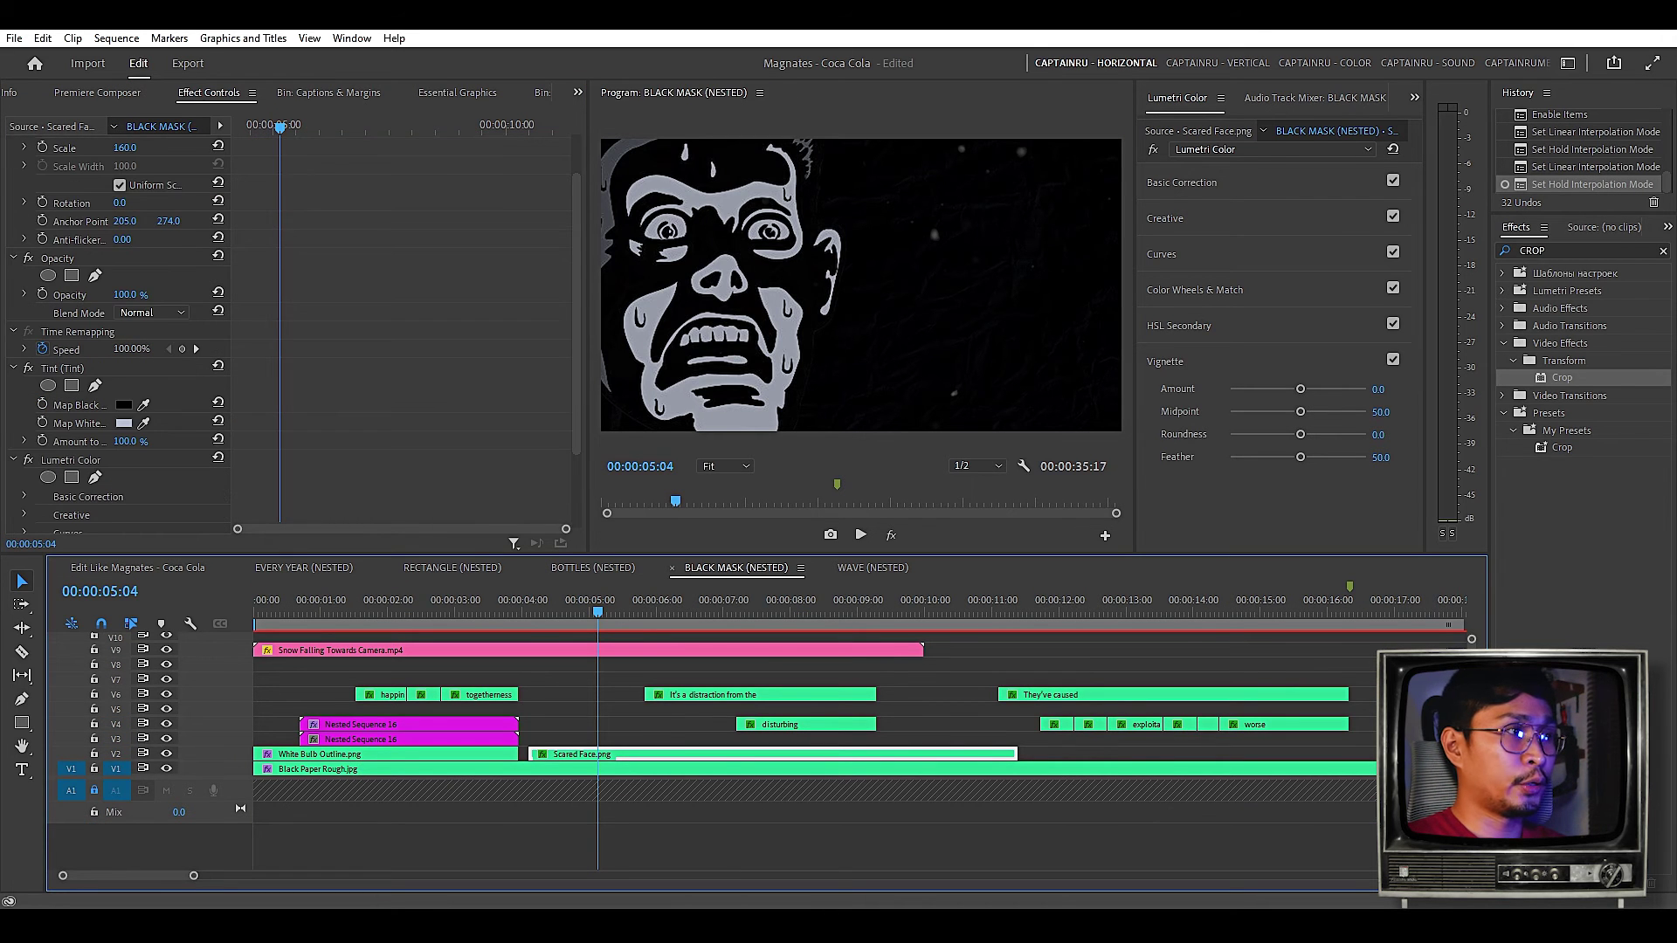
{"action": "left_click", "coordinate": [28, 368]}
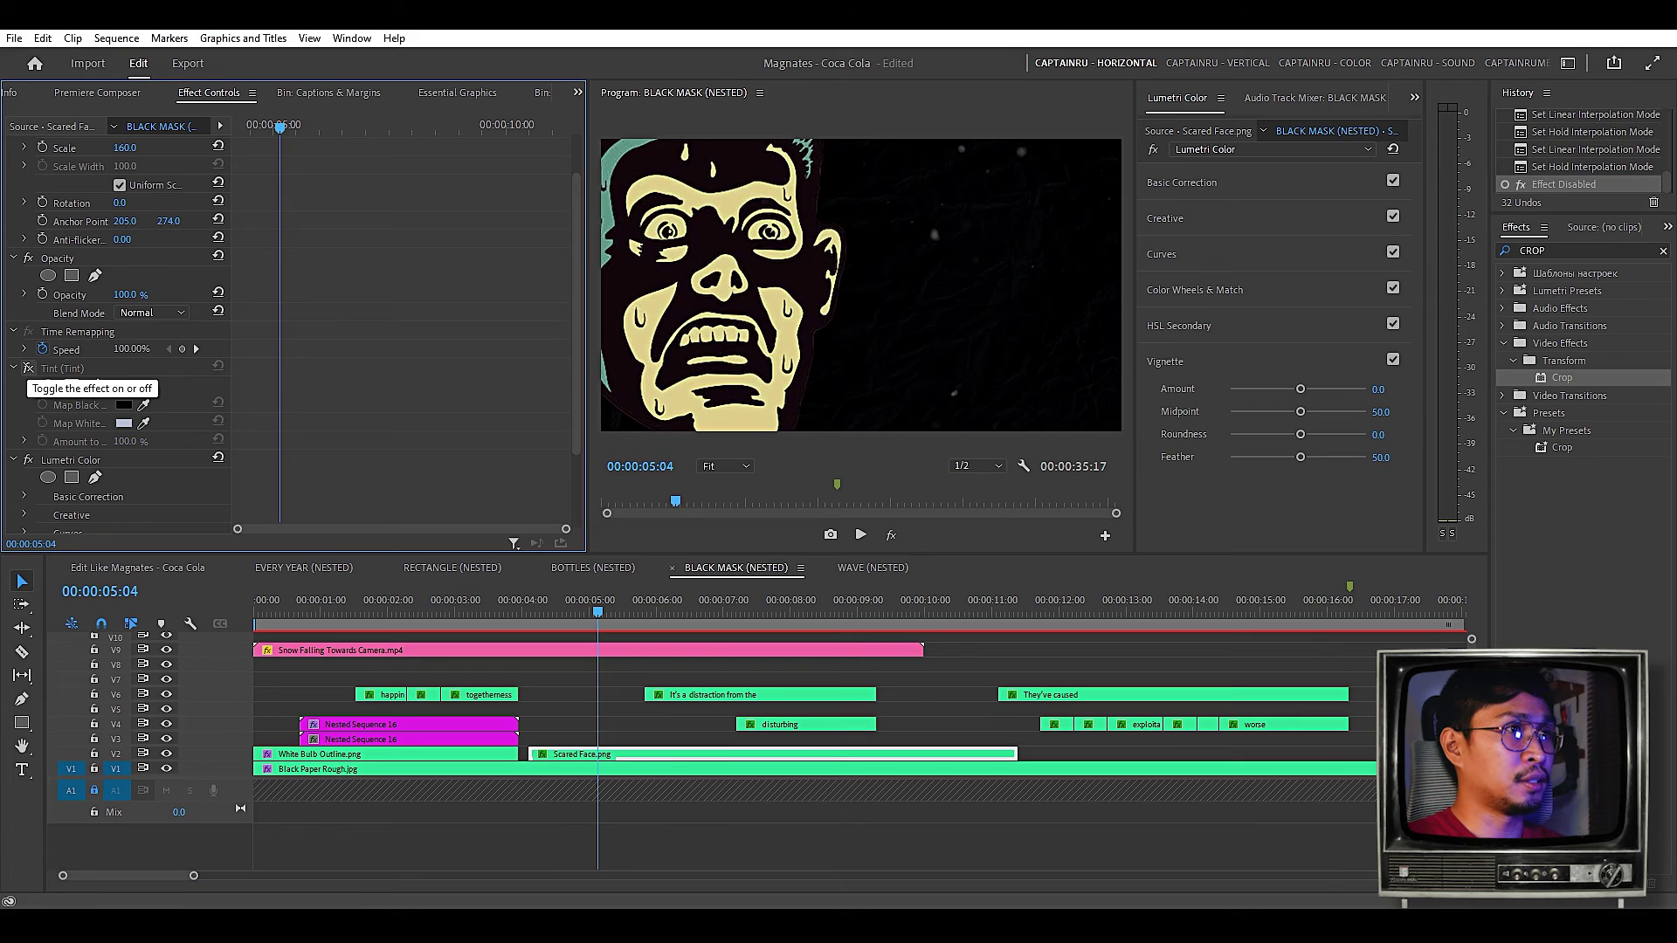
{"action": "left_click", "coordinate": [28, 459]}
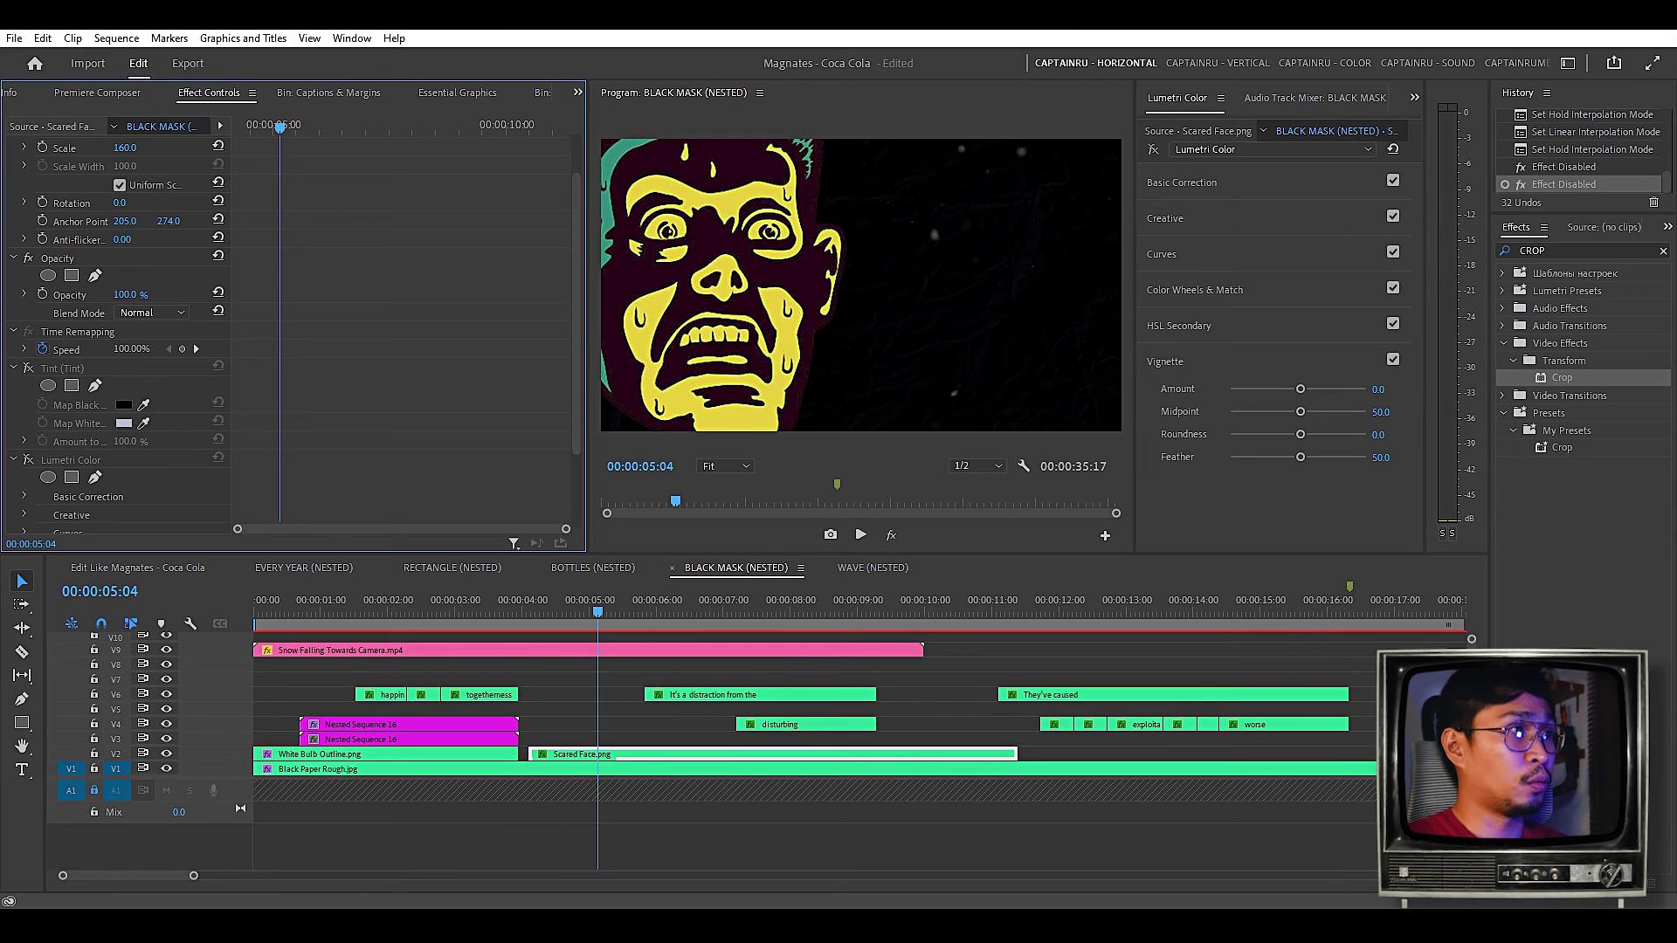
{"action": "left_click", "coordinate": [28, 368]}
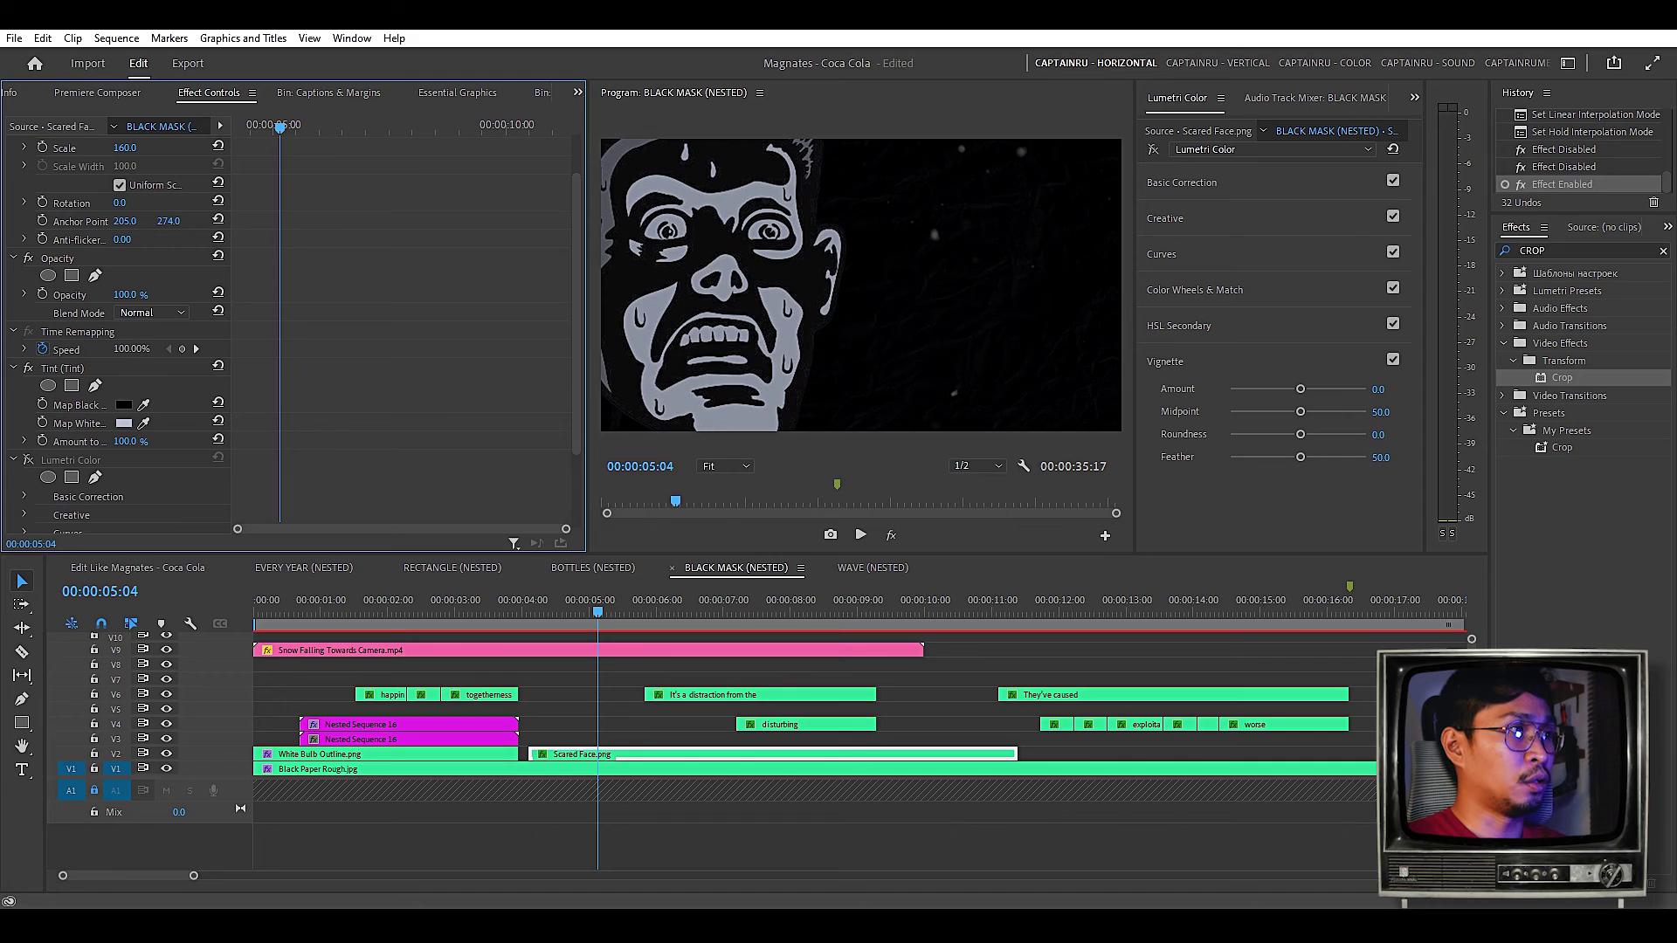
{"action": "left_click", "coordinate": [27, 459]}
{"action": "left_click", "coordinate": [1181, 181]}
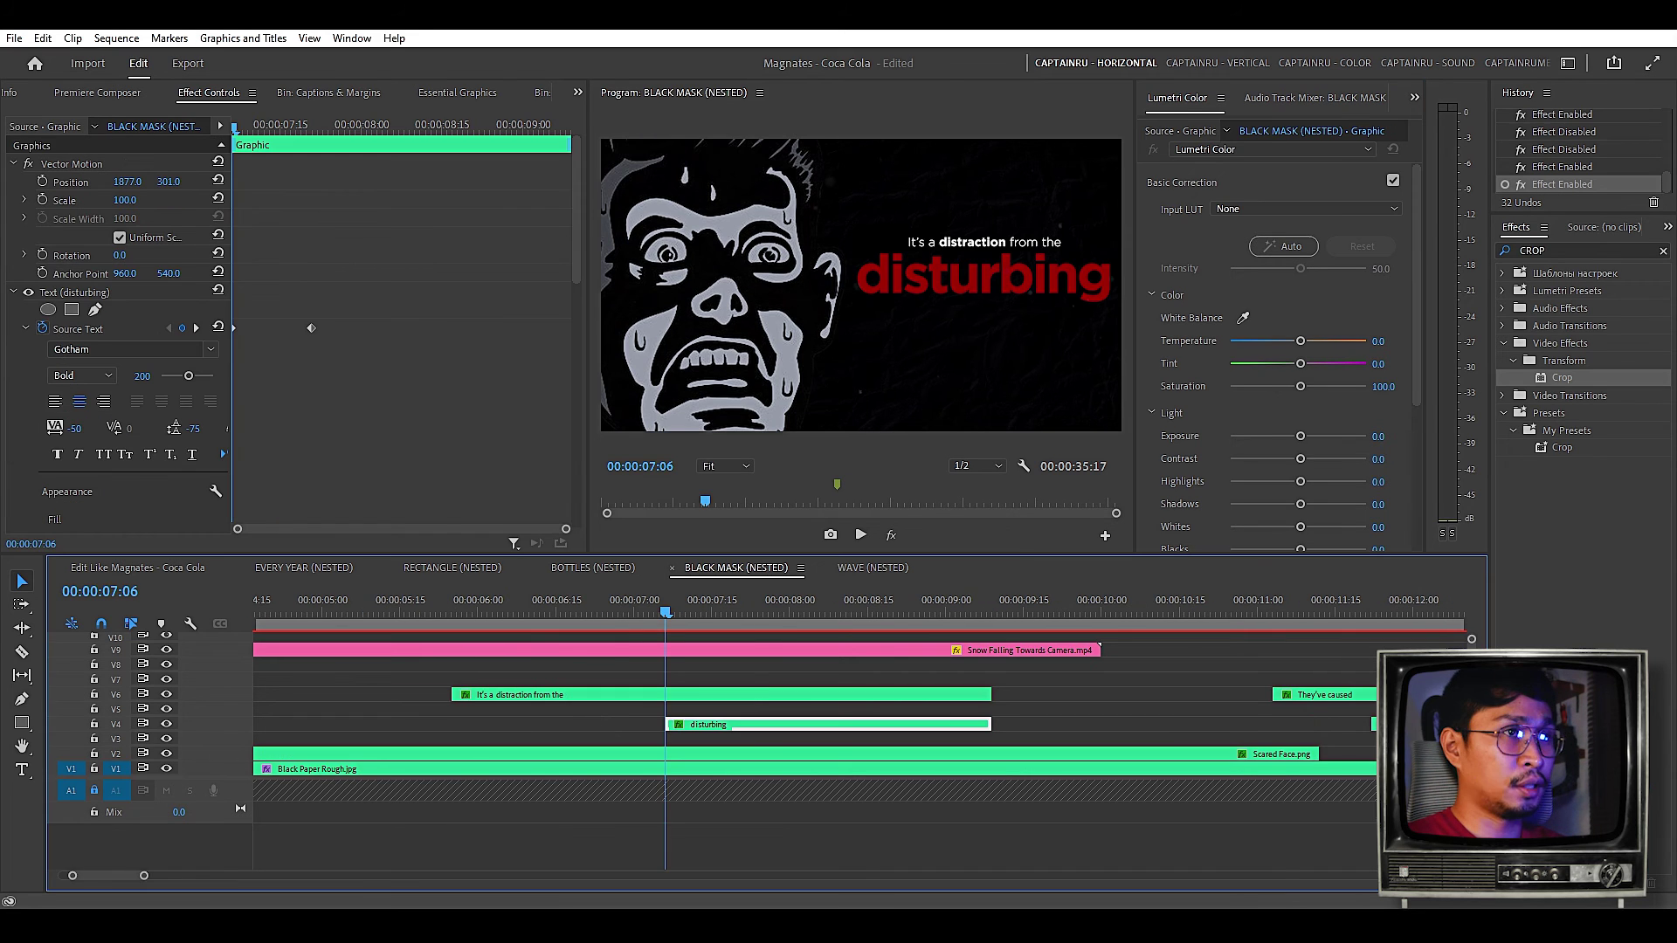
- Play the "disturbing truth" text and review its two Source Text keyframes
{"action": "key", "text": "space"}
{"action": "key", "text": "space"}
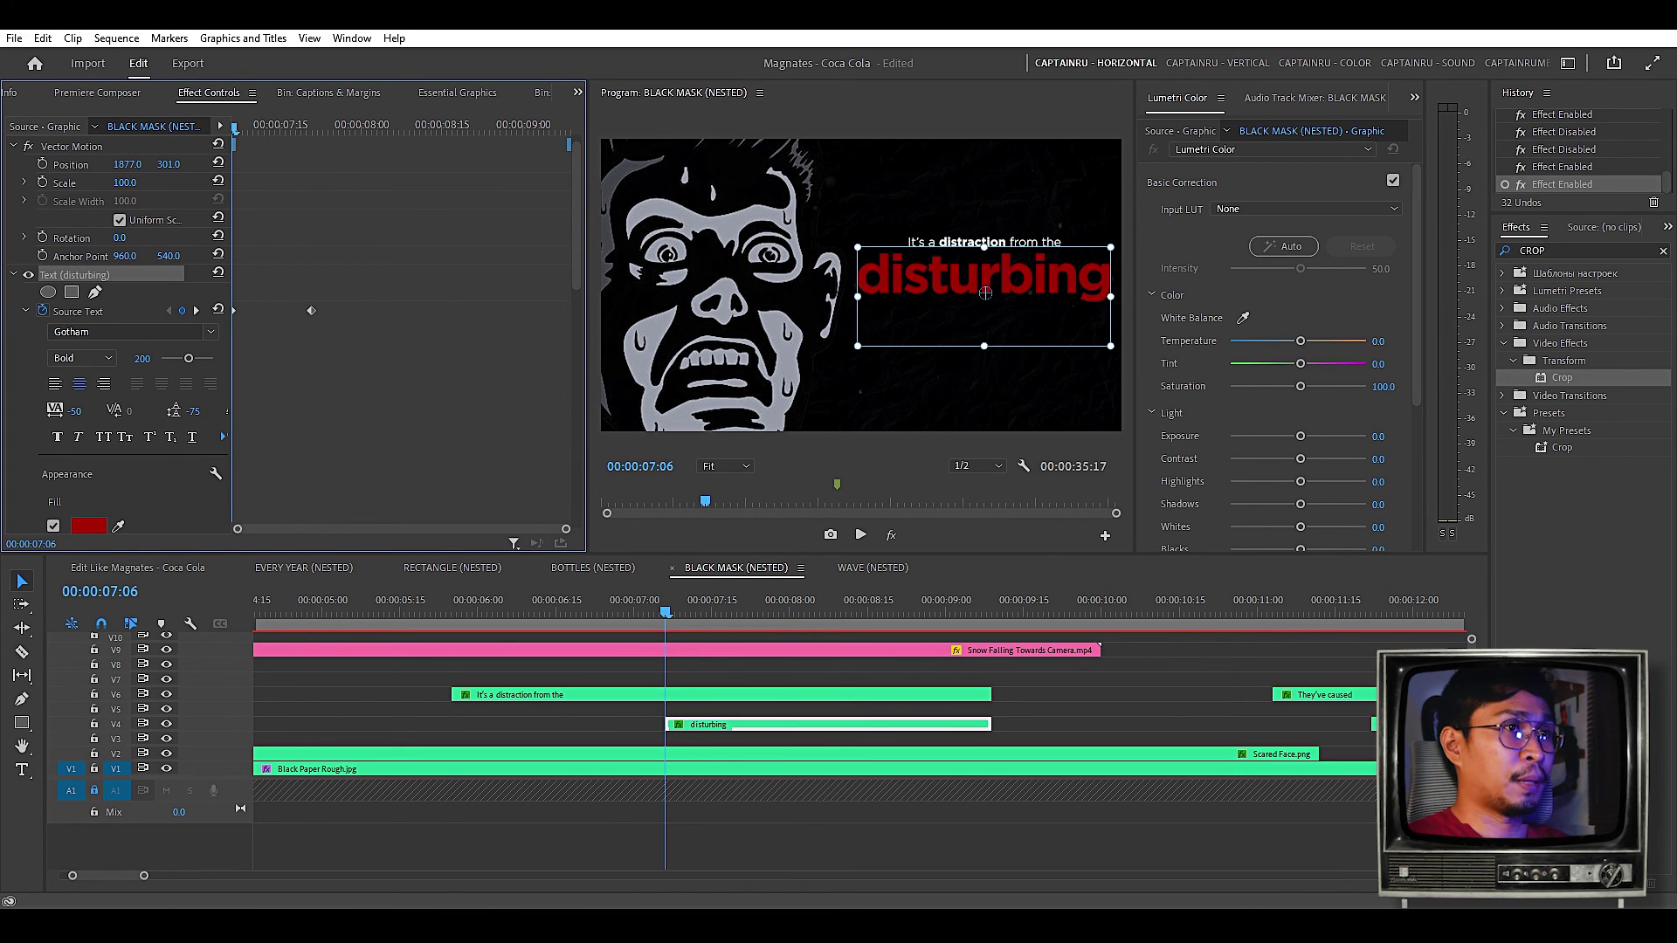
{"action": "key", "text": "space"}
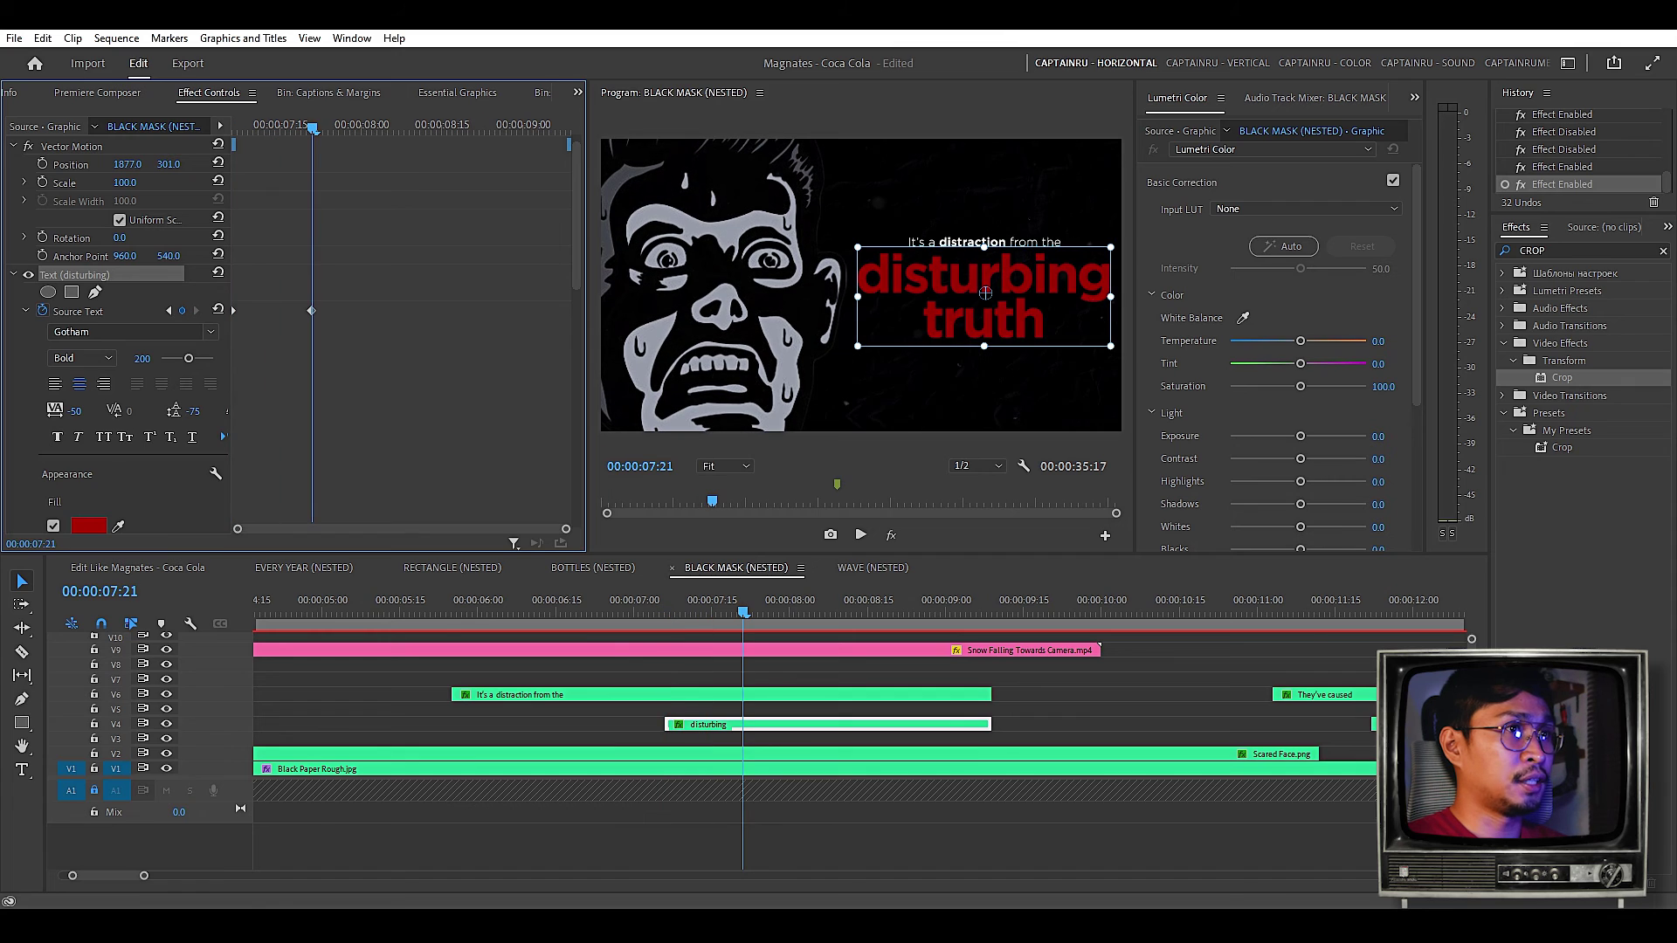
- Remove the text's Source Text keyframes, restart its animation at 00:00:07:06 and delete the word "truth" there
{"action": "double_click", "coordinate": [984, 297]}
{"action": "left_click", "coordinate": [253, 127]}
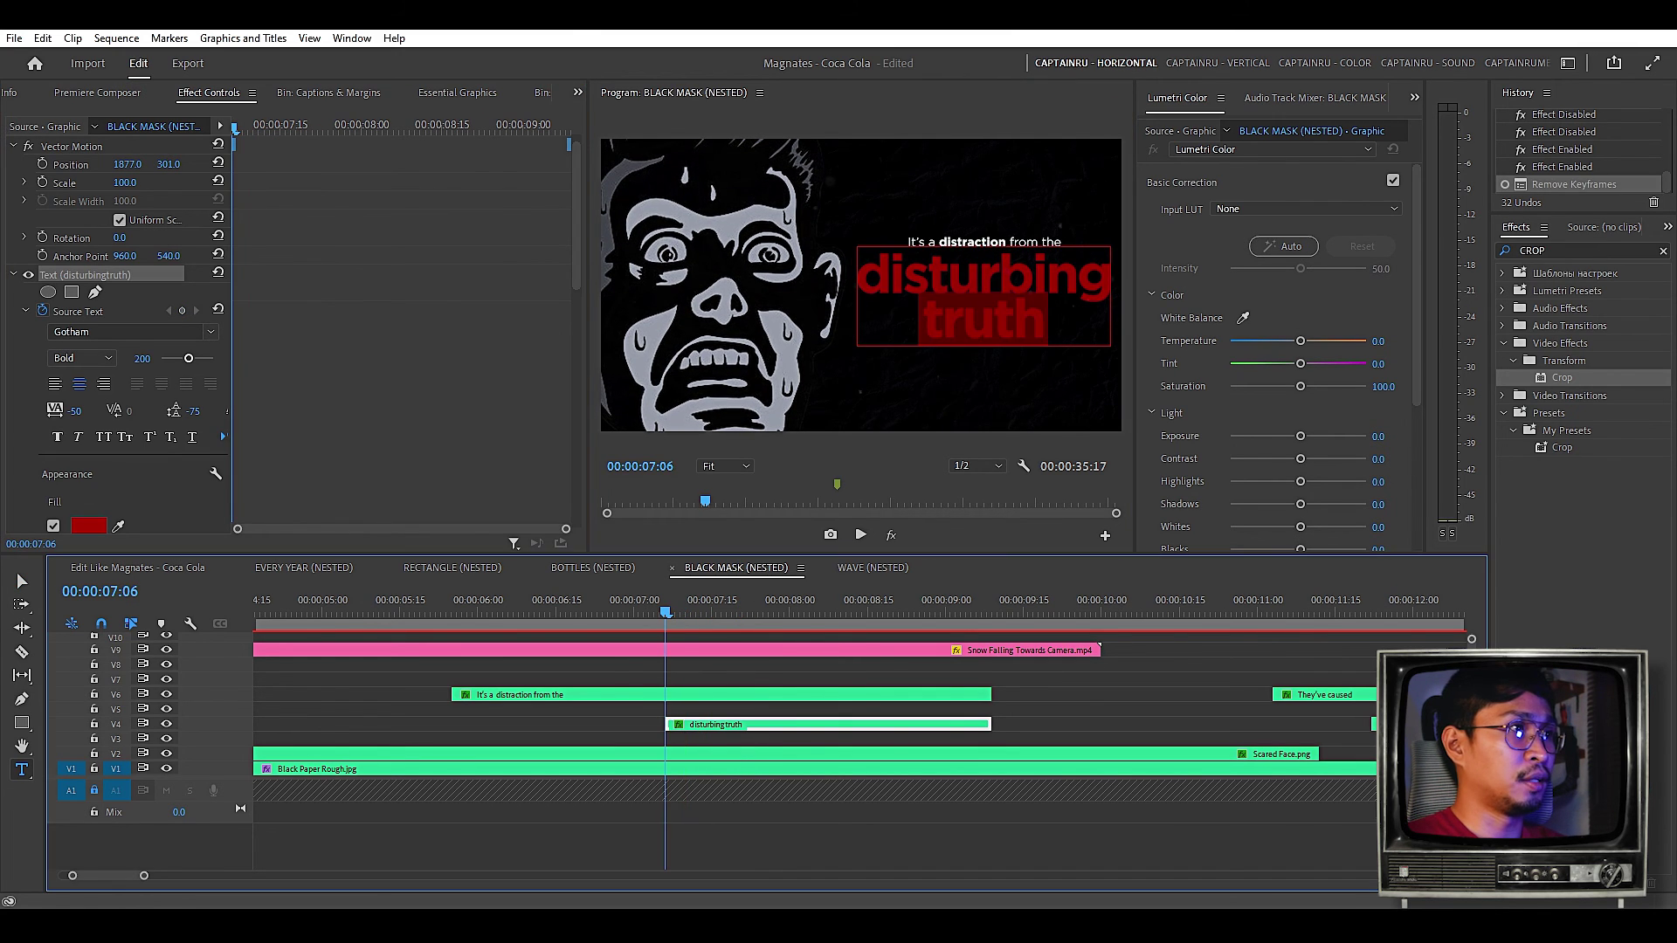
{"action": "double_click", "coordinate": [984, 319]}
{"action": "key", "text": "BackSpace"}
- At 00:00:07:24, add the word "truth" under "disturbing" as a second Source Text keyframe
{"action": "left_click", "coordinate": [328, 128]}
{"action": "key", "text": "r"}
{"action": "key", "text": "u"}
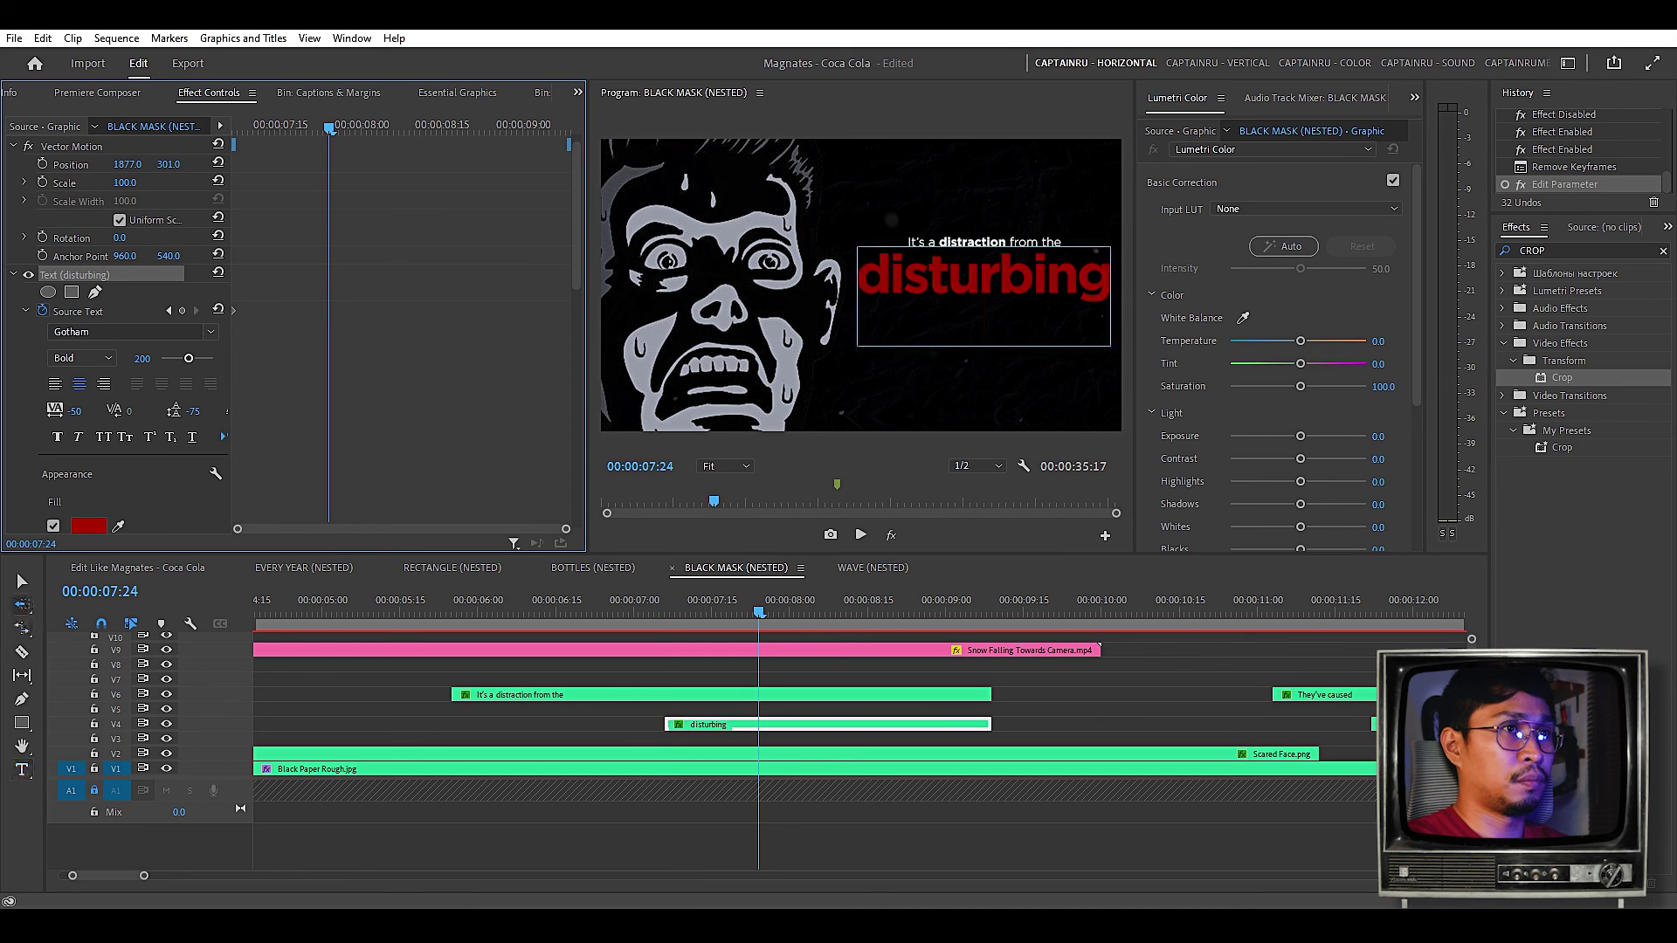
{"action": "key", "text": "t"}
{"action": "left_click", "coordinate": [984, 320]}
{"action": "type", "text": "trught"}
{"action": "key", "text": "BackSpace"}
{"action": "key", "text": "BackSpace"}
{"action": "key", "text": "BackSpace"}
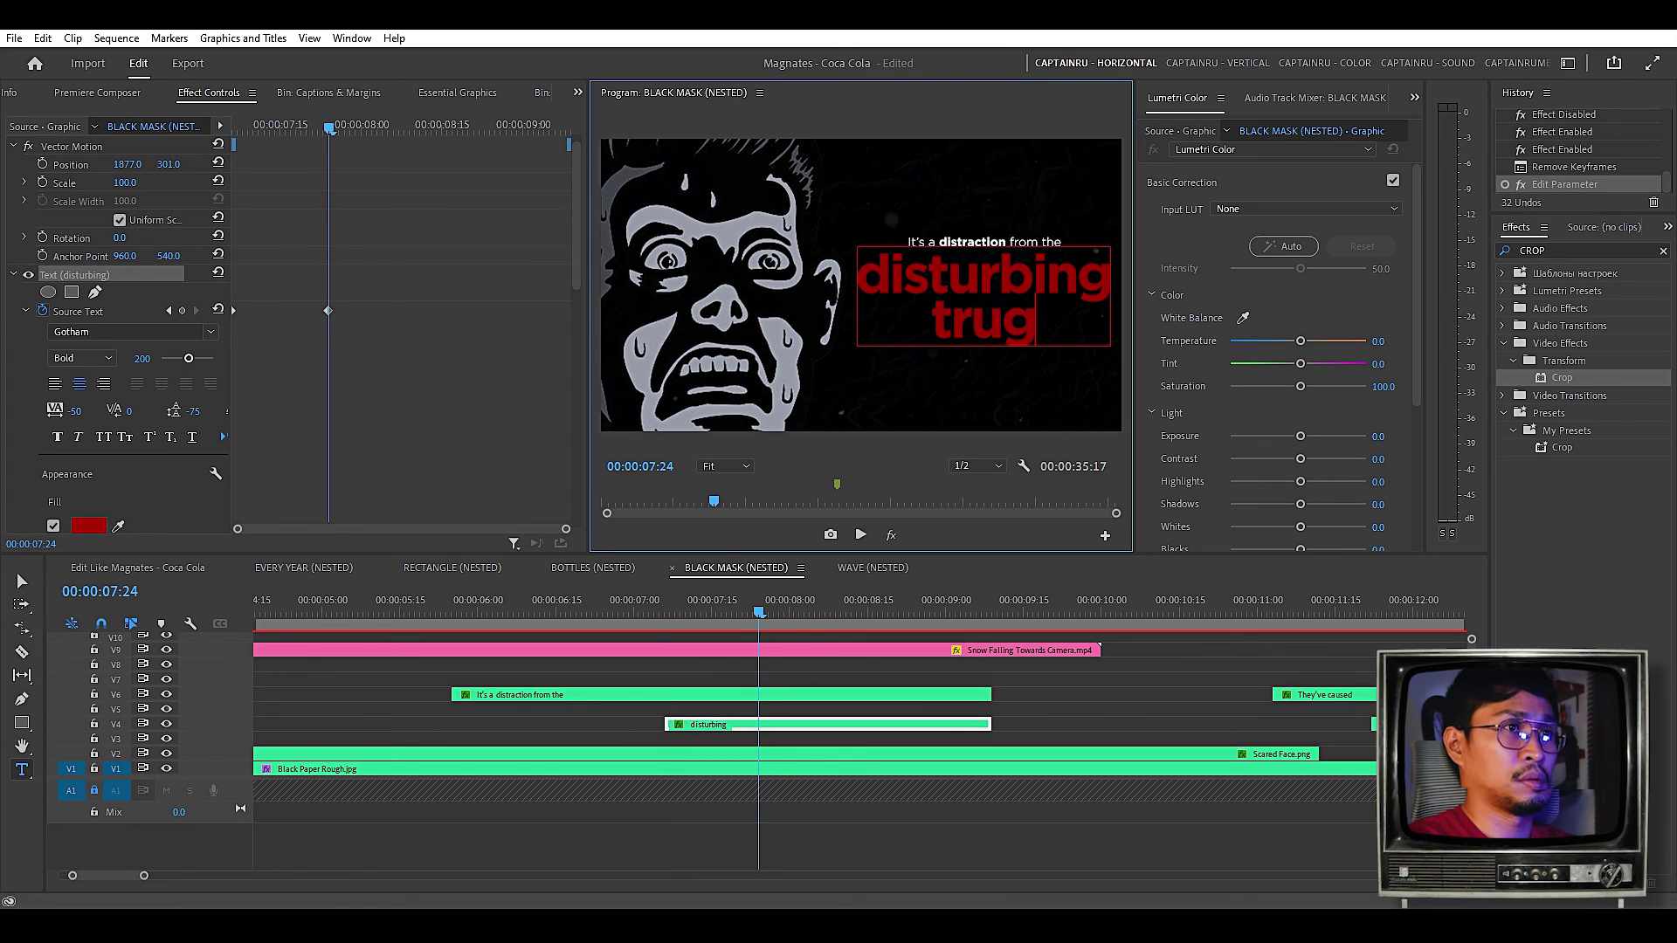
{"action": "type", "text": "th"}
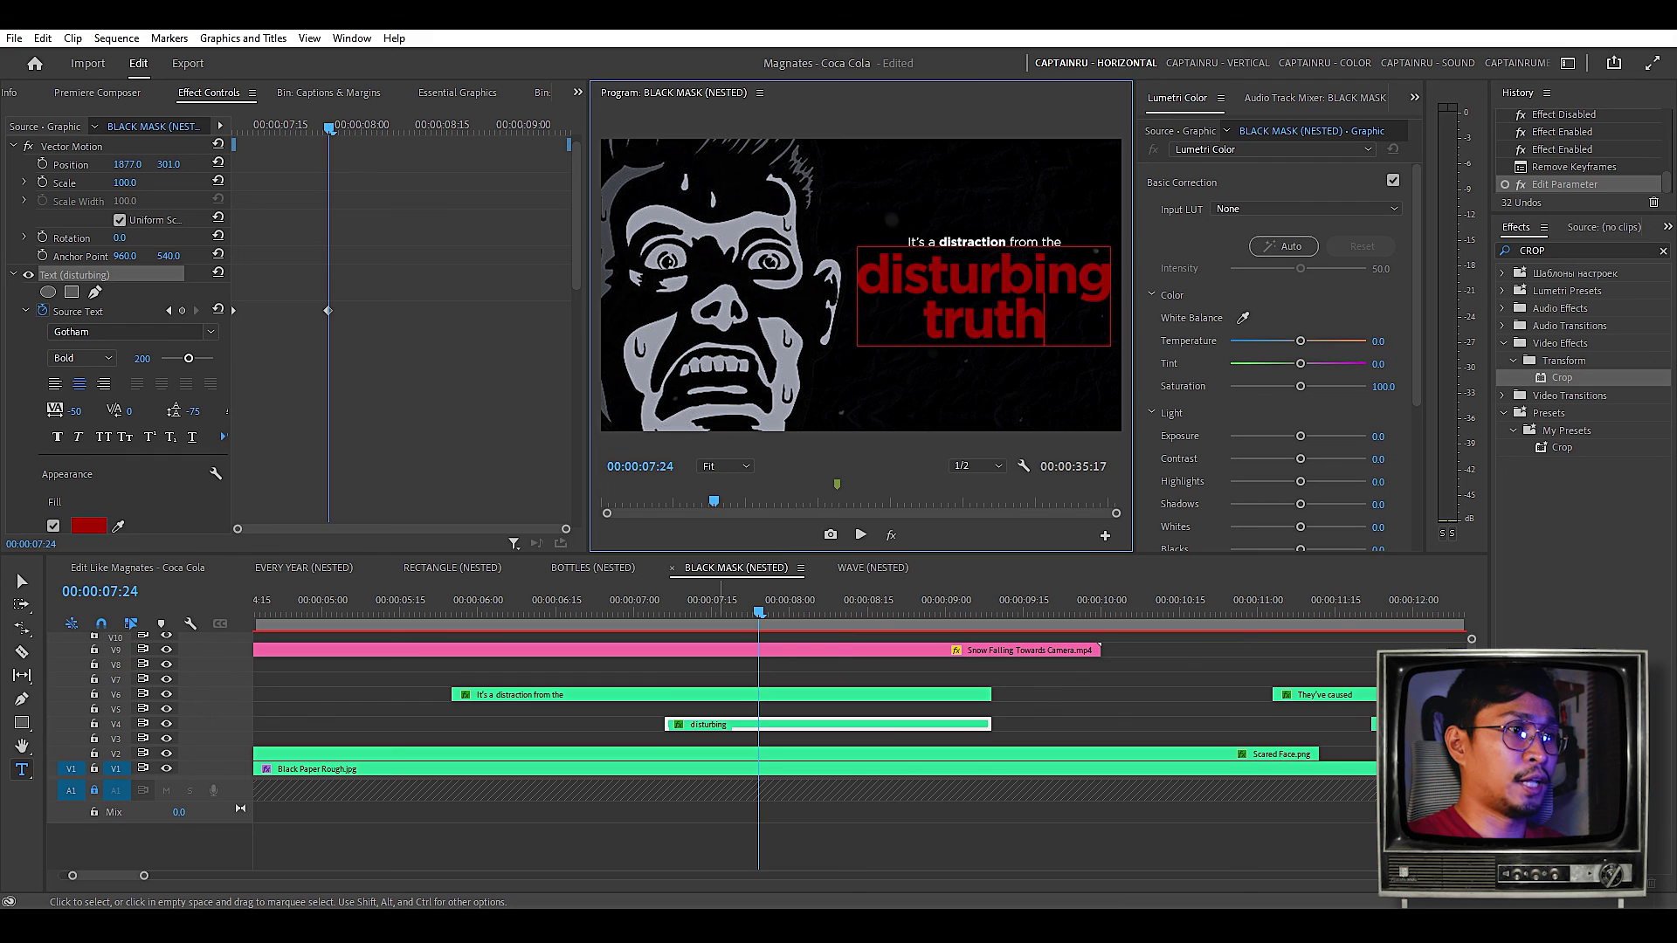
- Play the rebuilt "disturbing truth" text from its start and review its Source Text settings
{"action": "left_click", "coordinate": [668, 612]}
{"action": "key", "text": "space"}
{"action": "key", "text": "space"}
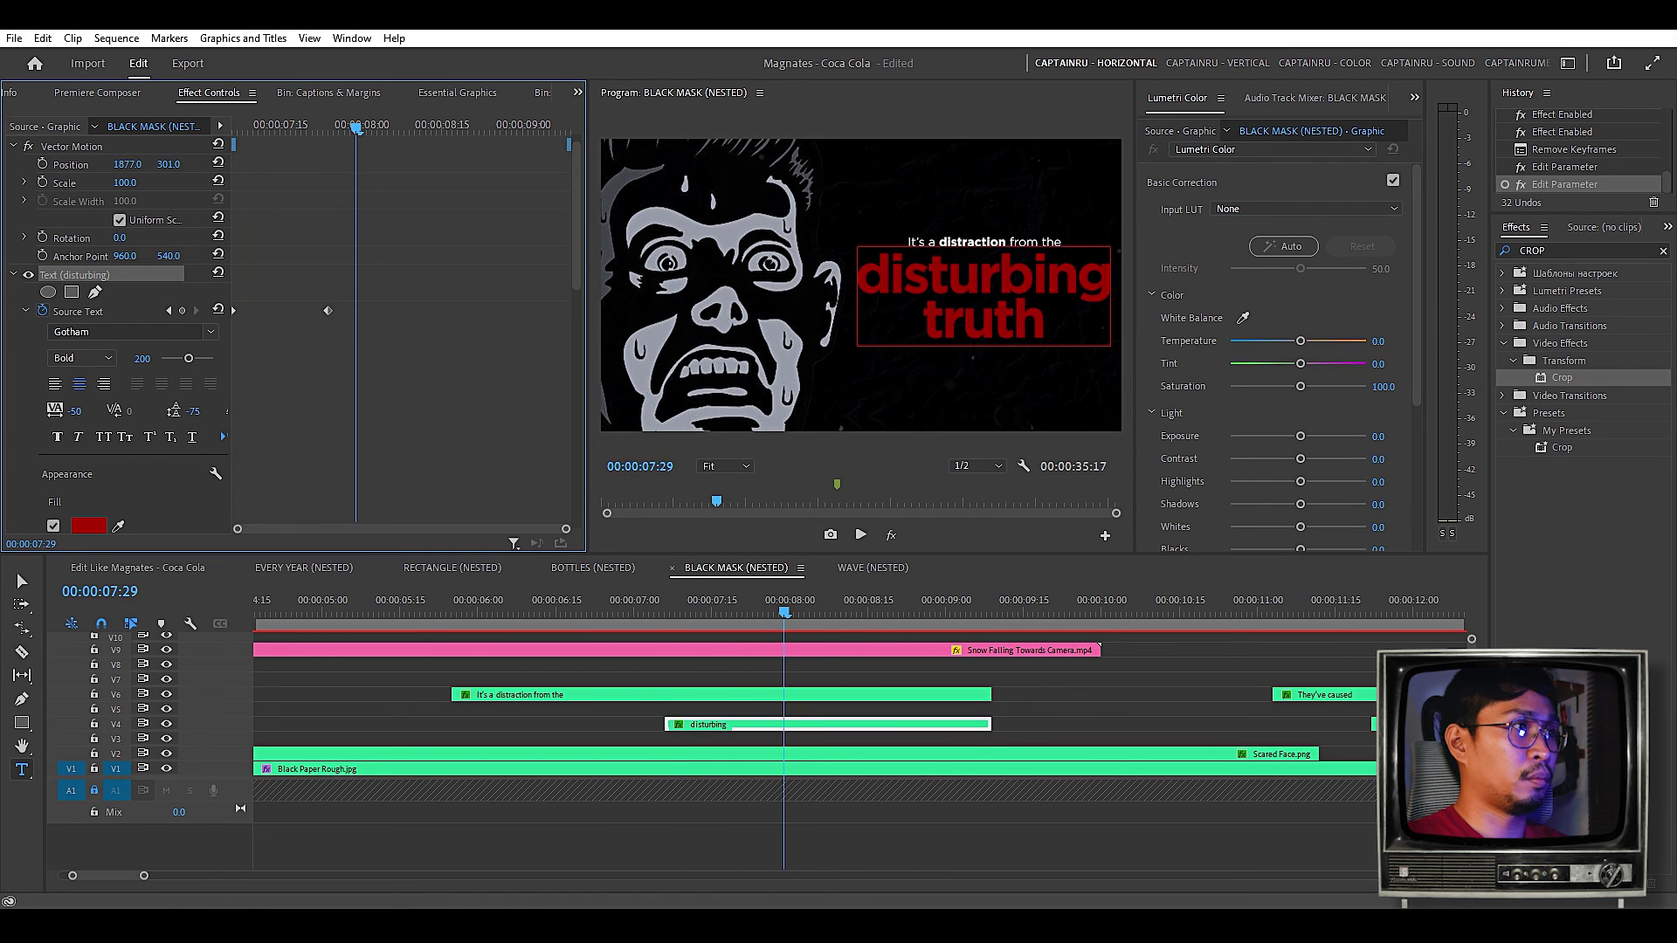
{"action": "scroll", "coordinate": [118, 332], "scroll_direction": "down", "scroll_amount": 5}
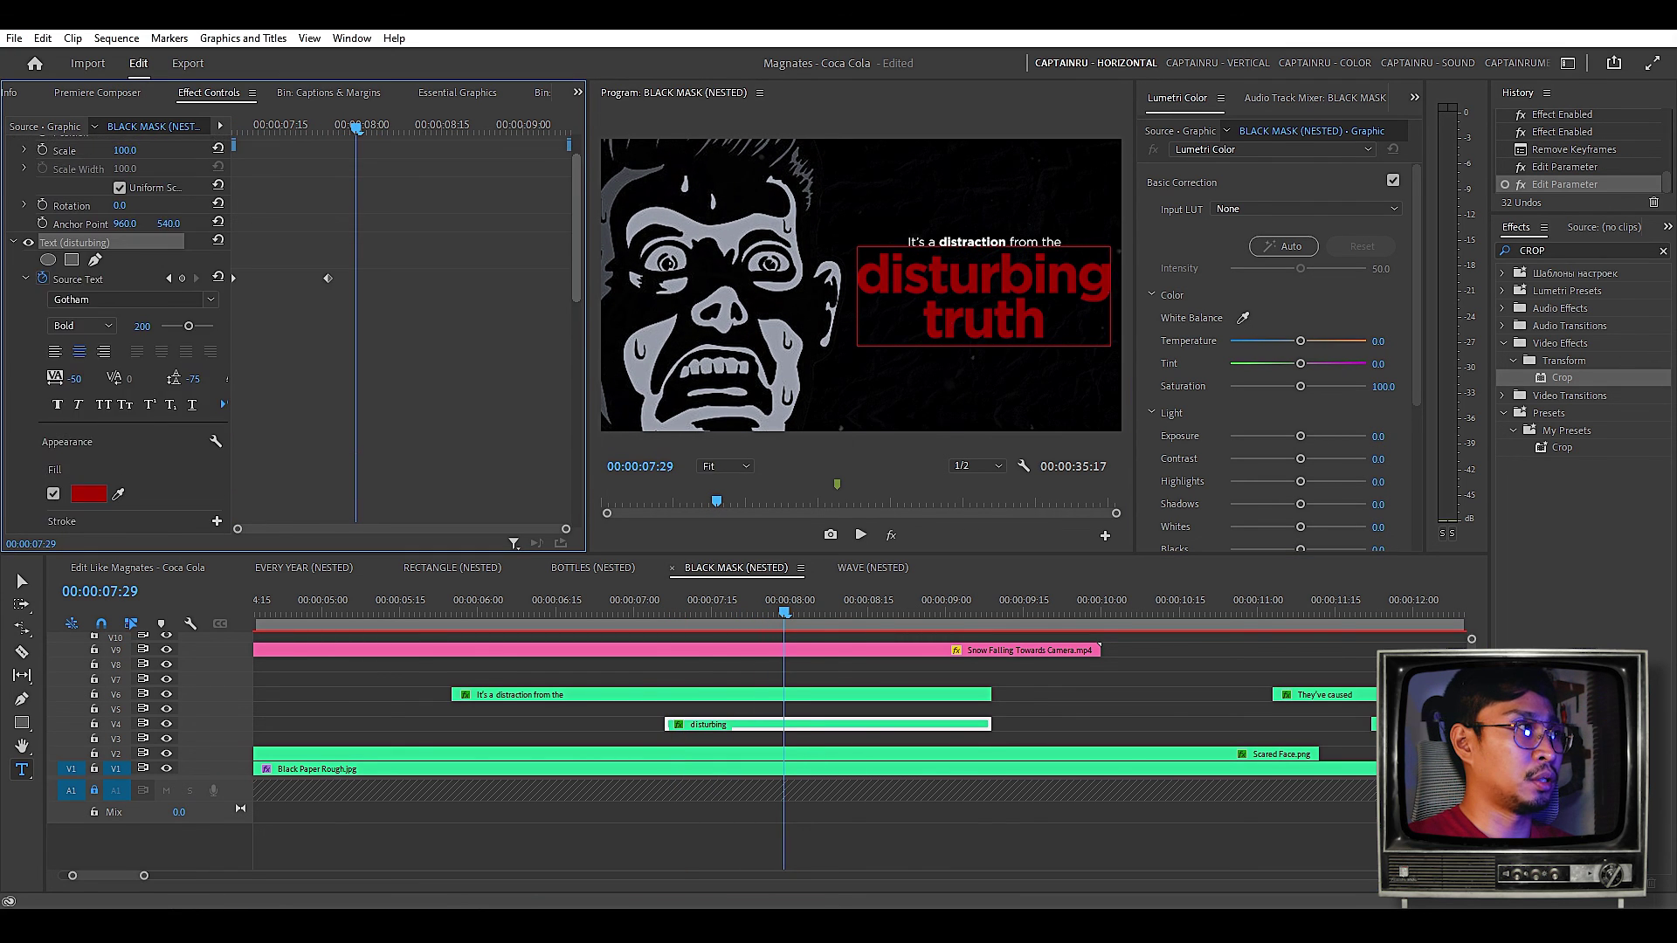
{"action": "scroll", "coordinate": [118, 332], "scroll_direction": "up", "scroll_amount": 3}
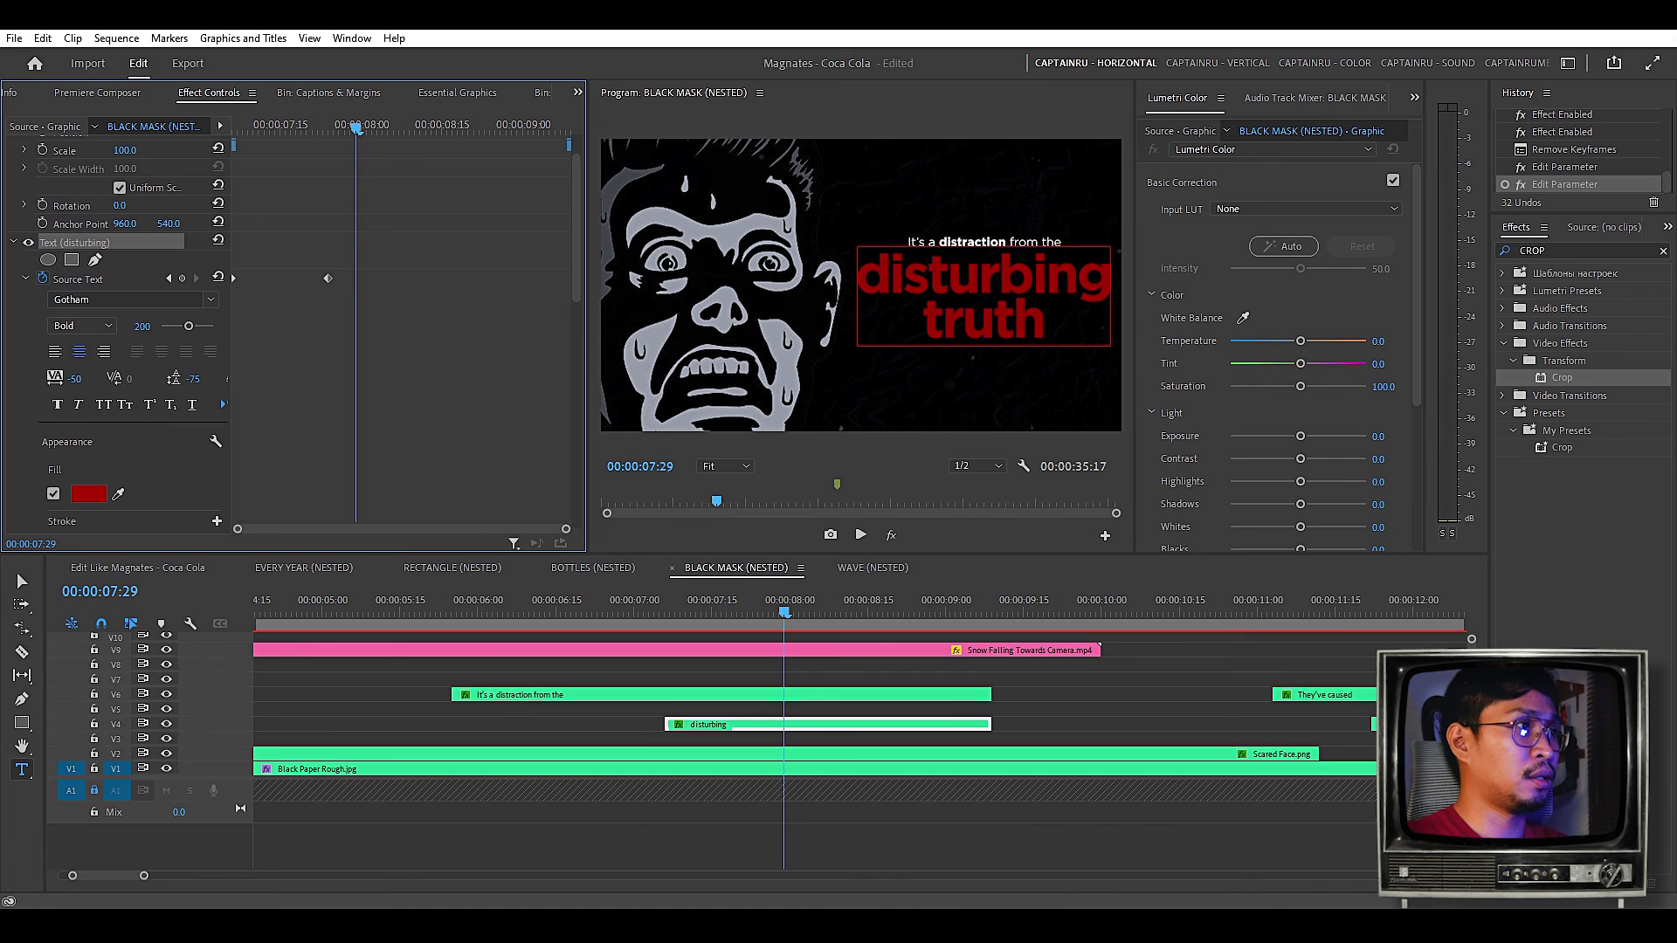